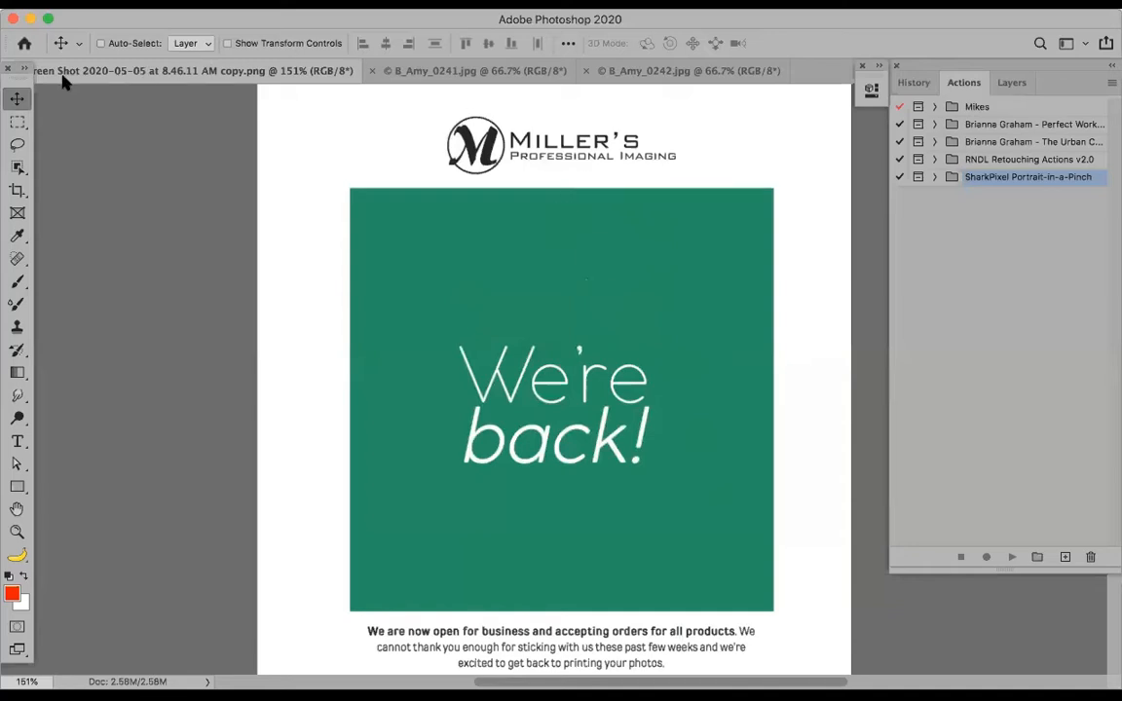
Close the screenshot image with the printing announcement
{"action": "key", "text": "super"}
{"action": "key", "text": "super+w"}
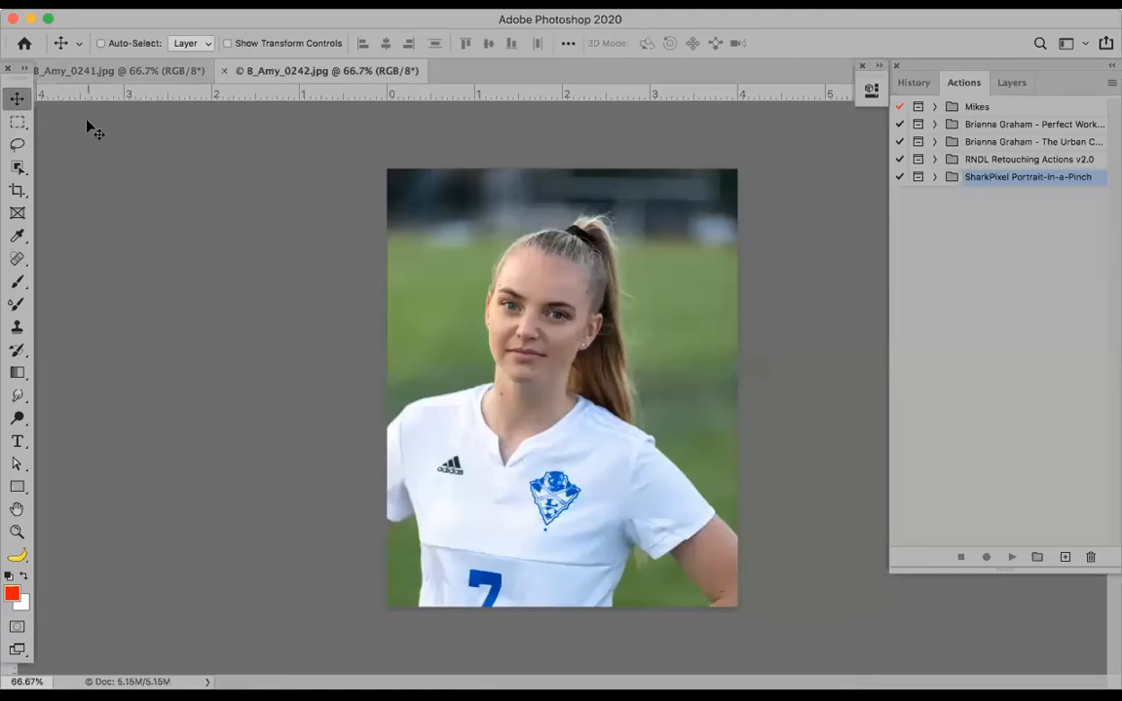
Compare the eyes and pose of the girl in the 0241 and 0242 portraits
{"action": "left_click", "coordinate": [168, 74]}
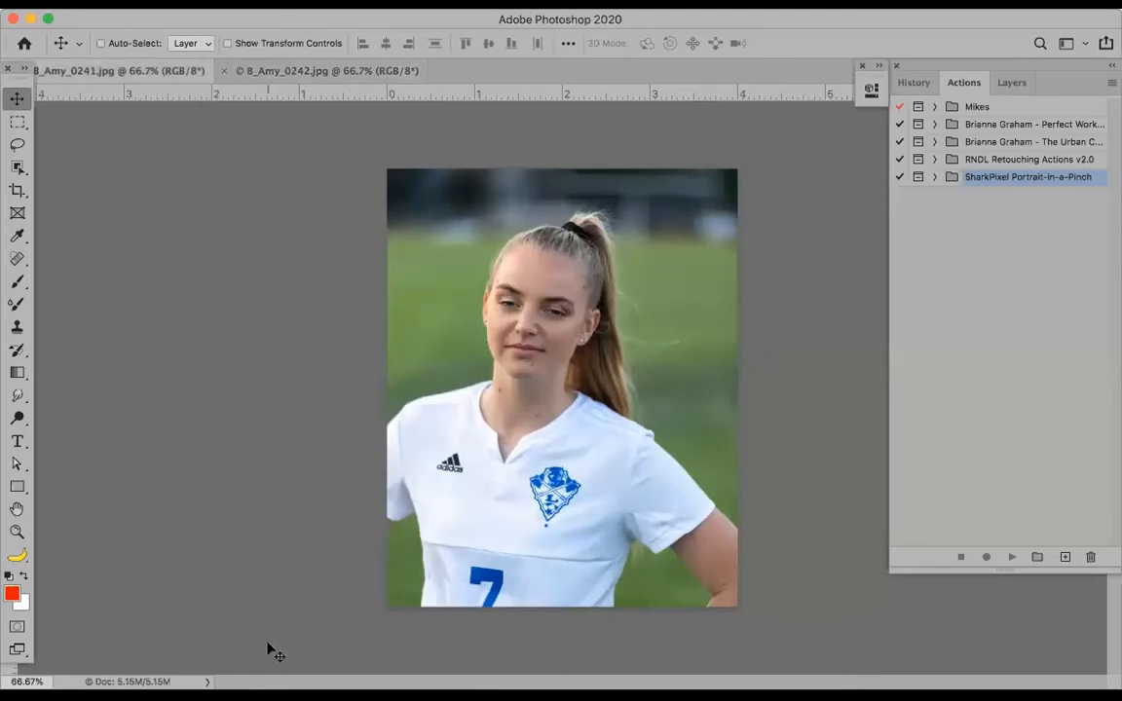
{"action": "left_click", "coordinate": [280, 72]}
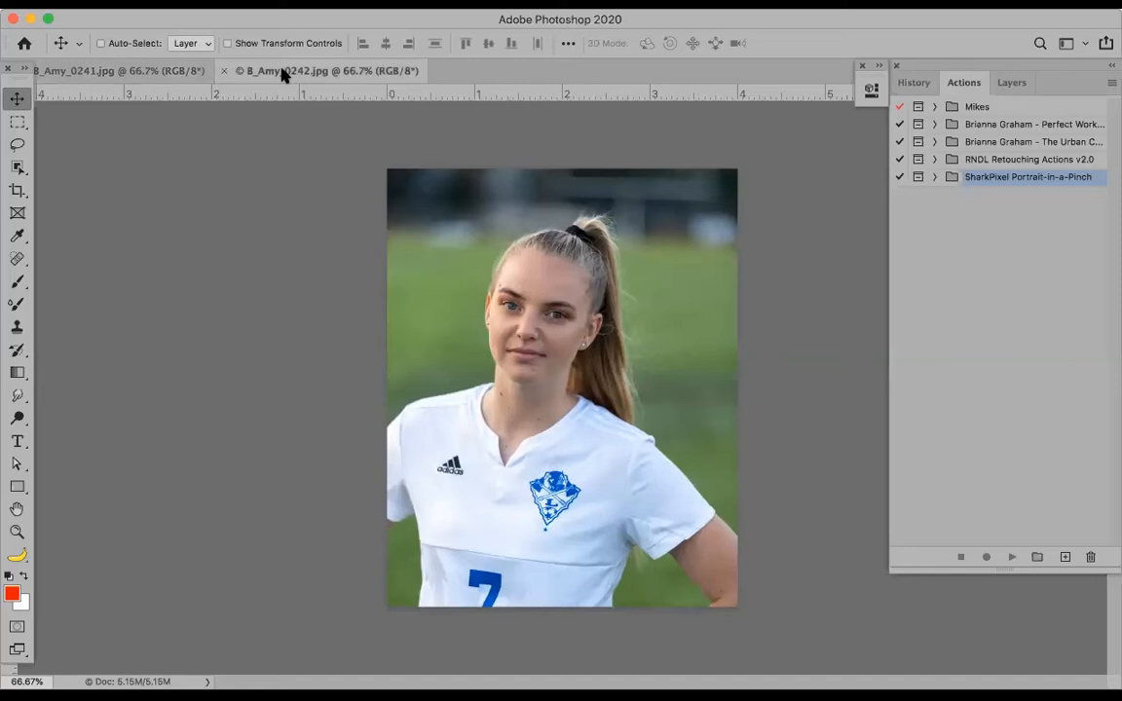
{"action": "left_click", "coordinate": [153, 70]}
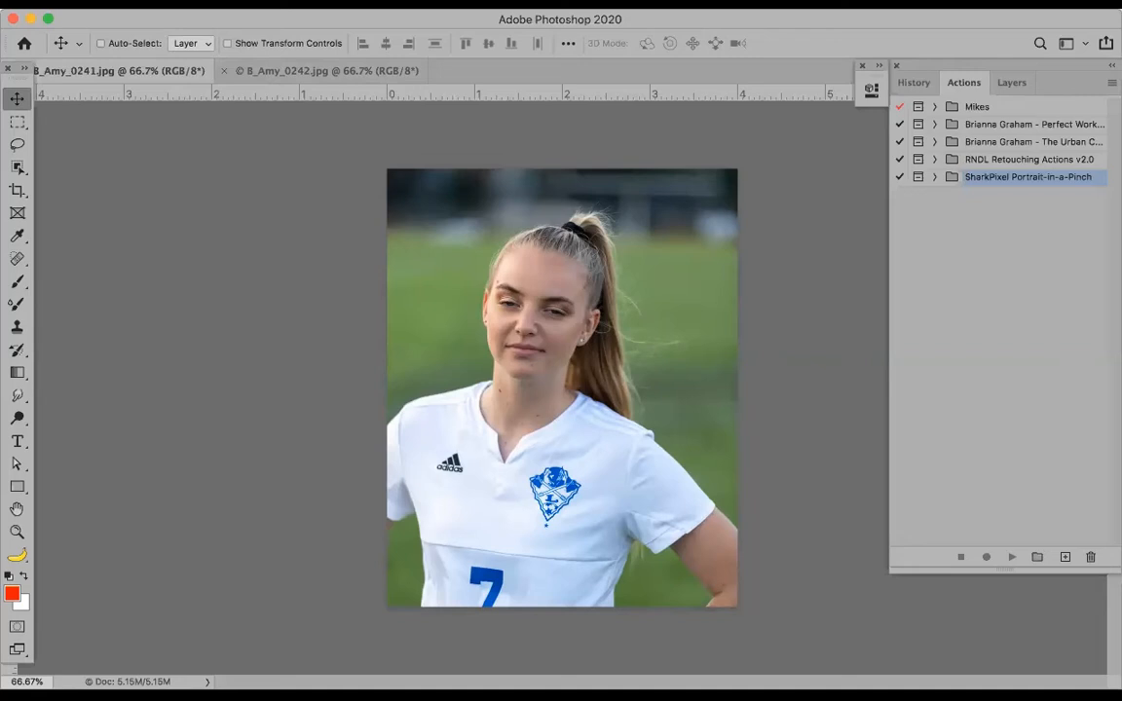
{"action": "left_click", "coordinate": [296, 76]}
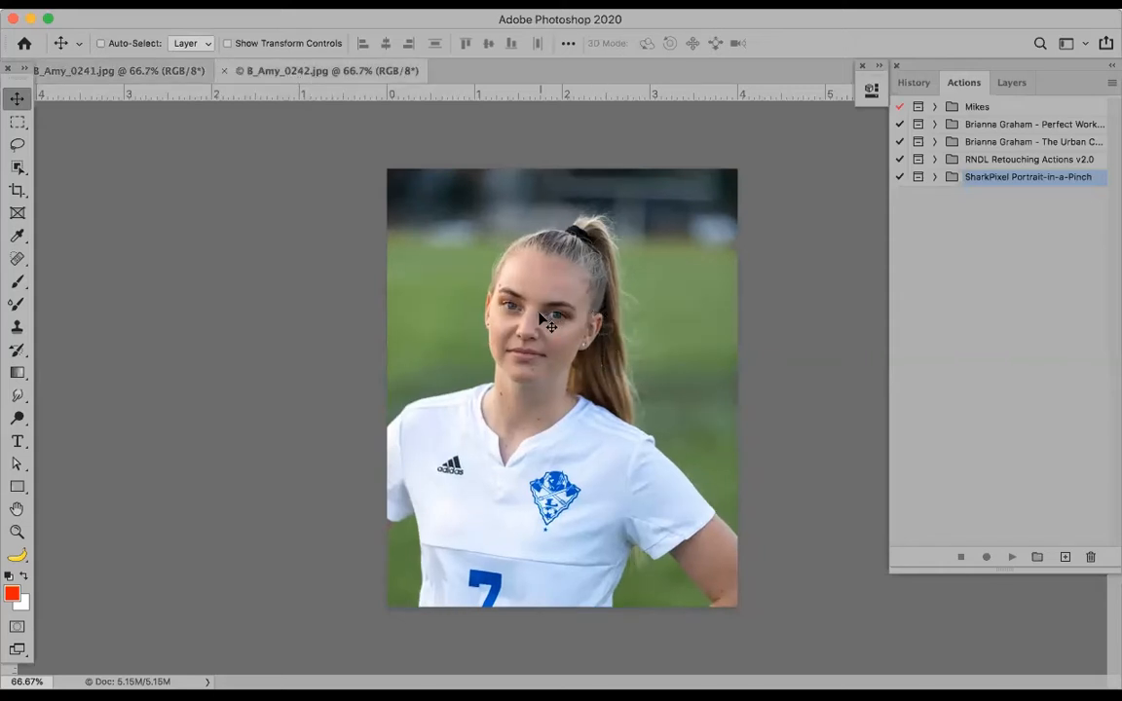
{"action": "left_click", "coordinate": [177, 76]}
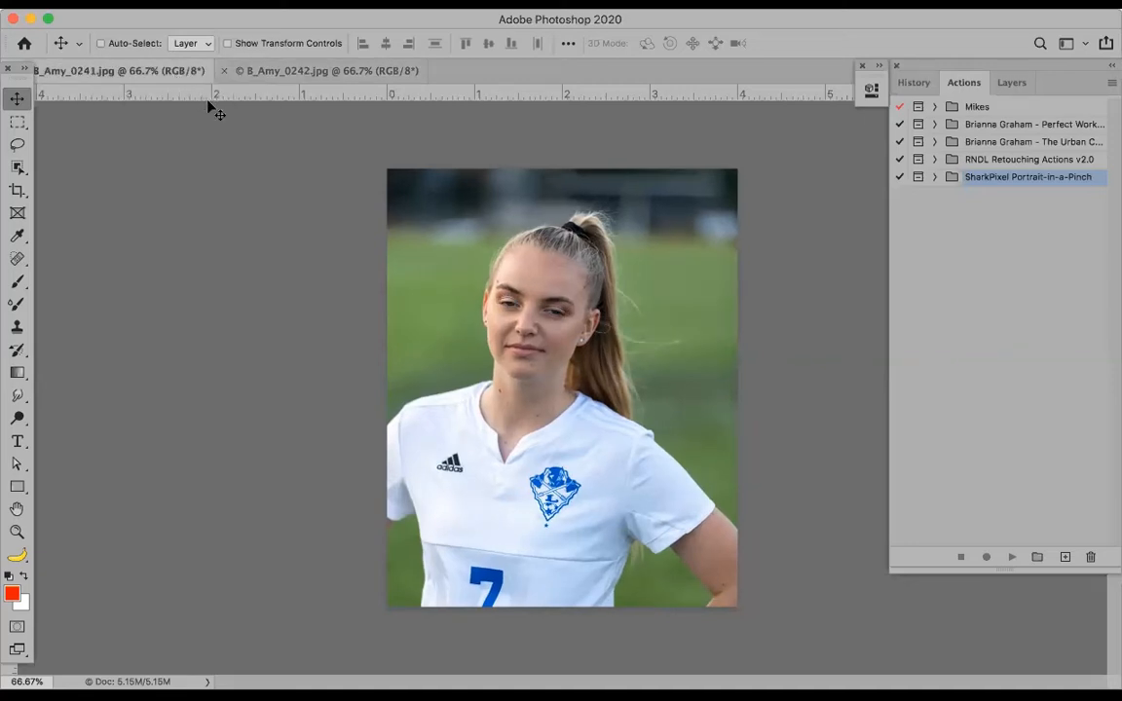
{"action": "left_click", "coordinate": [277, 77]}
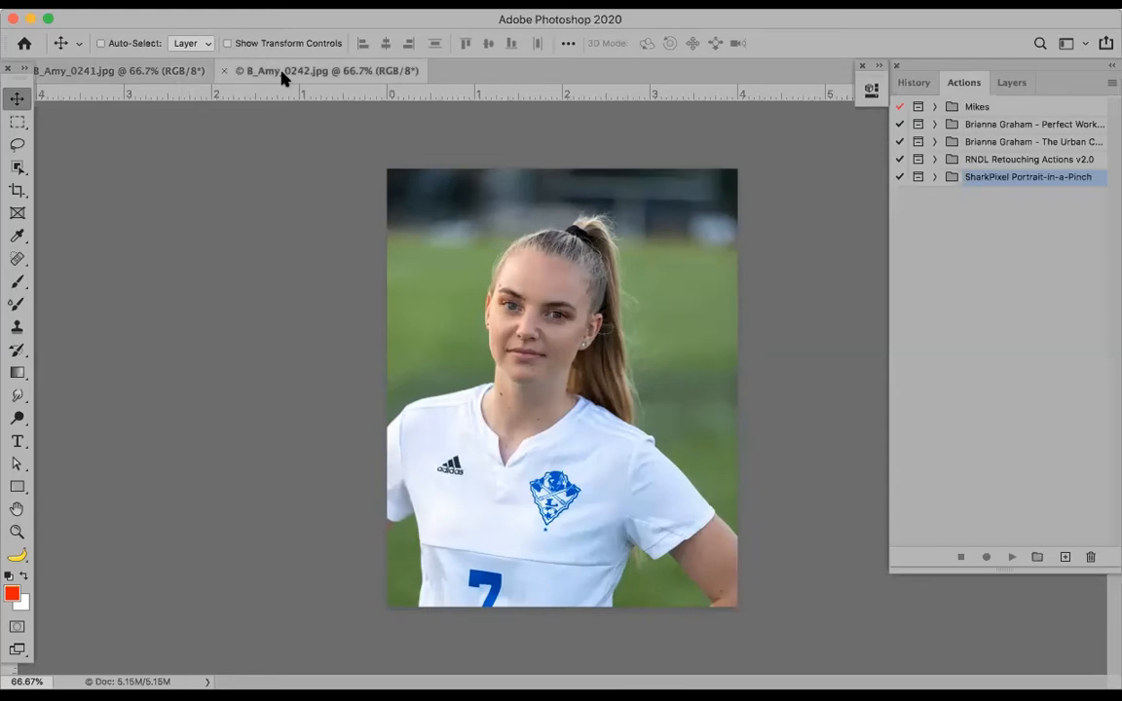
{"action": "left_click", "coordinate": [175, 76]}
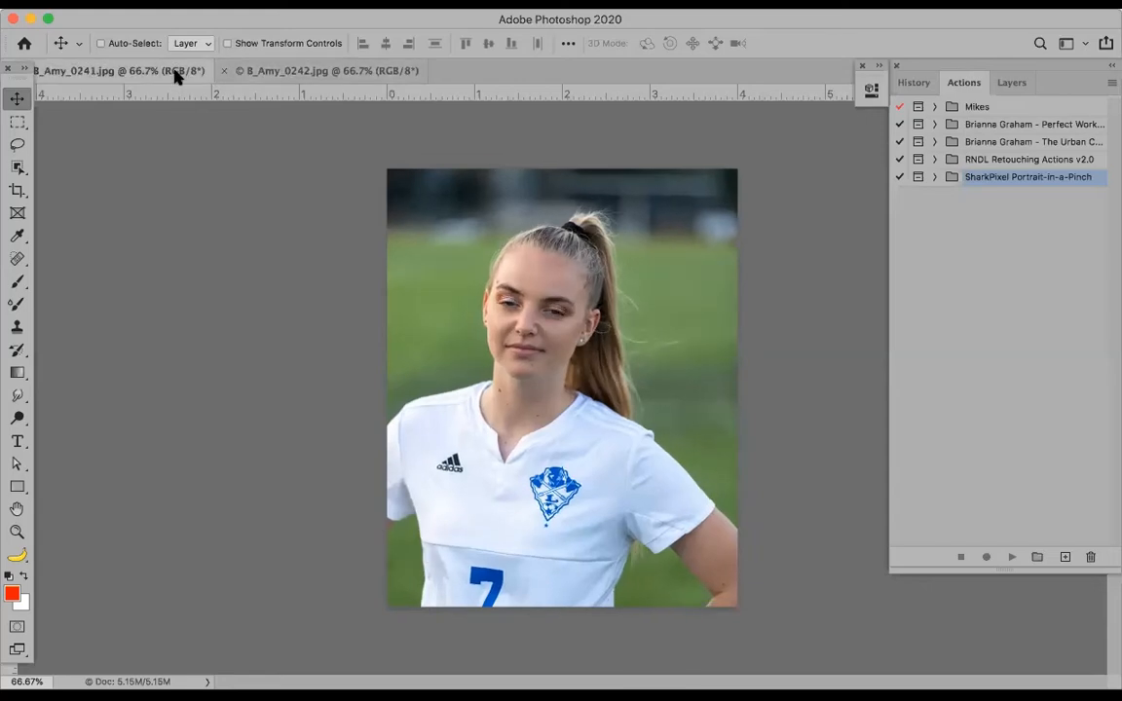
{"action": "left_click", "coordinate": [274, 71]}
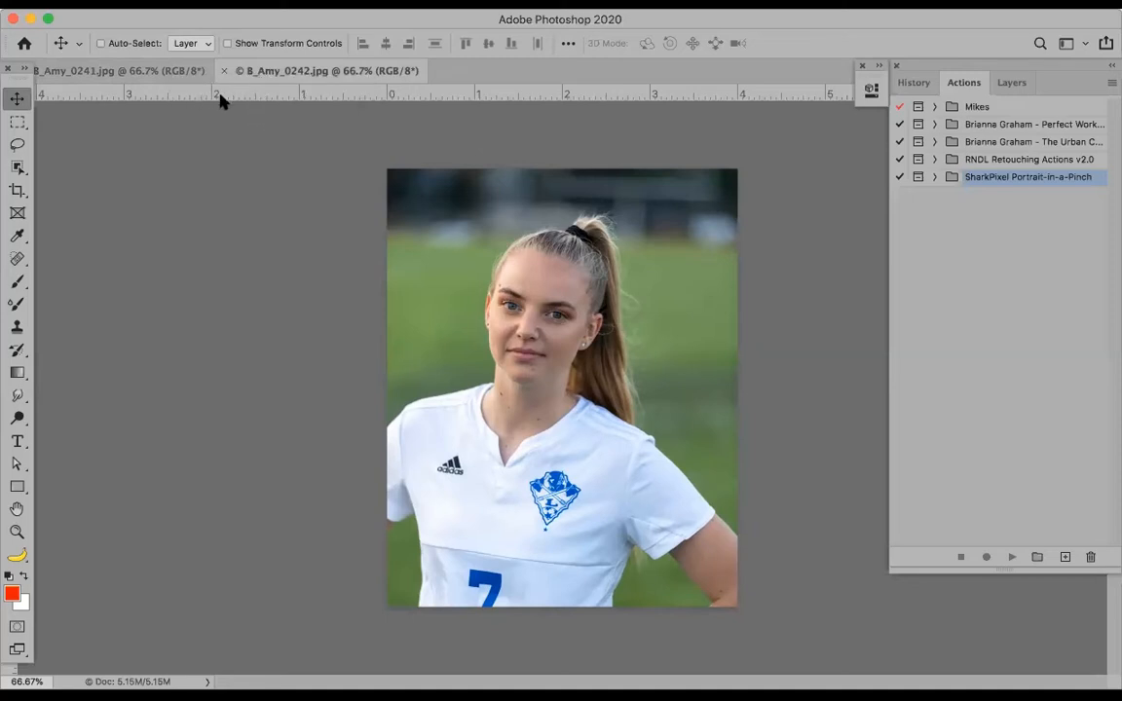
Draw a loose lasso selection around the face in the 0242 portrait, with the layers shown
{"action": "left_click", "coordinate": [1008, 84]}
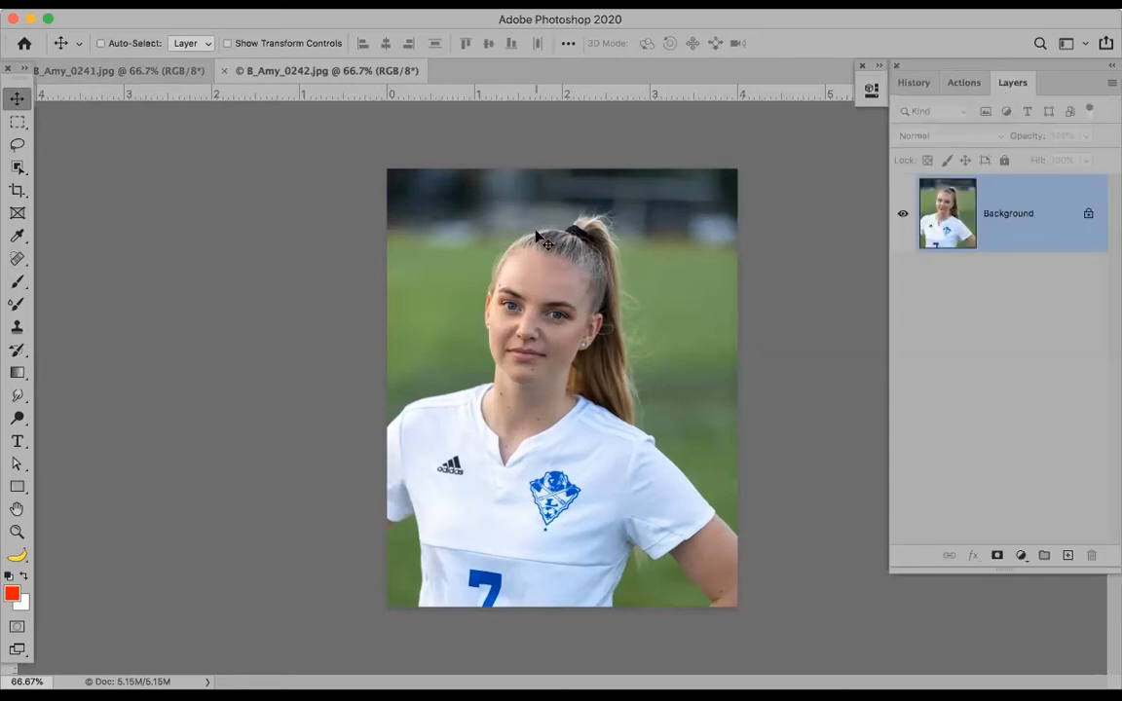
{"action": "key", "text": "l"}
{"action": "mouse_move", "coordinate": [509, 275]}
{"action": "left_mouse_down"}
{"action": "mouse_move", "coordinate": [454, 293]}
{"action": "mouse_move", "coordinate": [555, 388]}
{"action": "mouse_move", "coordinate": [596, 265]}
{"action": "mouse_move", "coordinate": [526, 258]}
{"action": "left_mouse_up"}
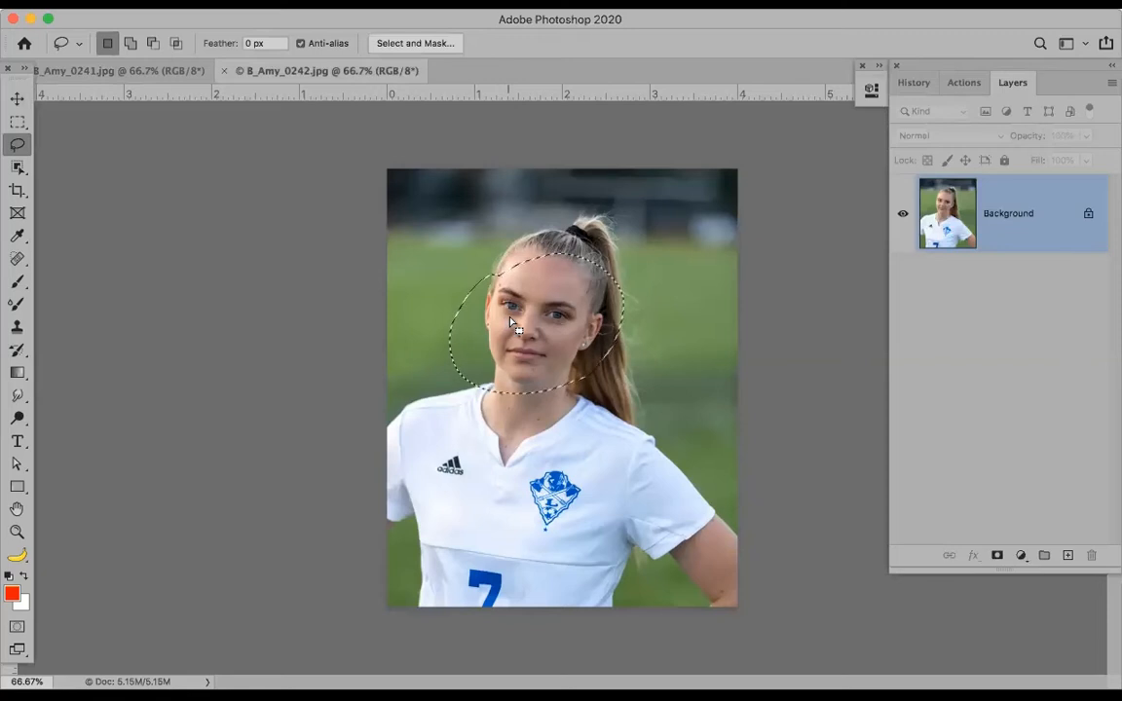
Move the selected face from the 0242 portrait into the 0241 portrait as a new layer
{"action": "key", "text": "v"}
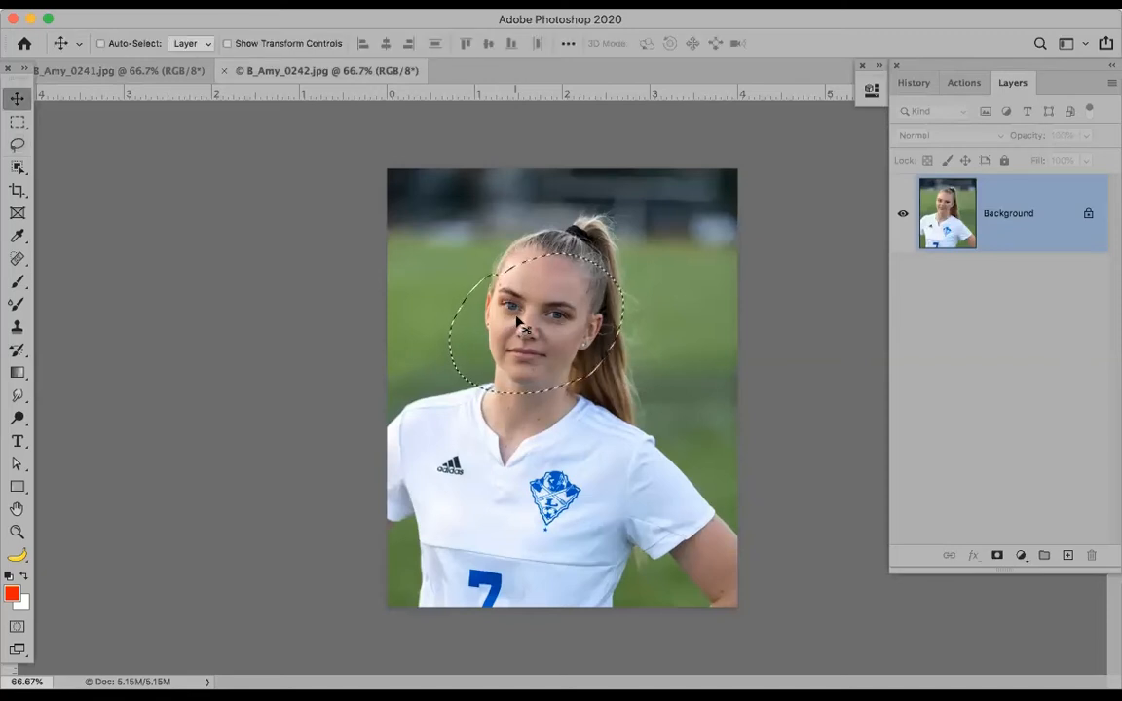
{"action": "left_click_drag", "start_coordinate": [538, 324], "coordinate": [178, 76]}
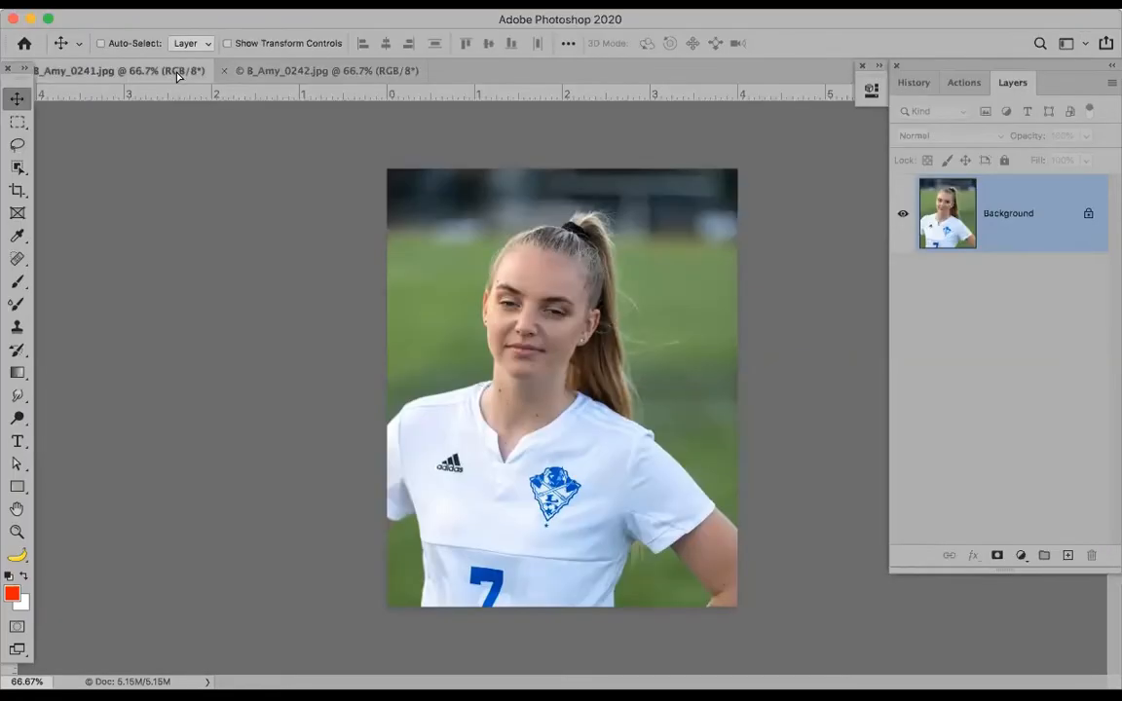
{"action": "left_click_drag", "start_coordinate": [178, 76], "coordinate": [226, 117]}
{"action": "left_click_drag", "start_coordinate": [534, 345], "coordinate": [537, 347]}
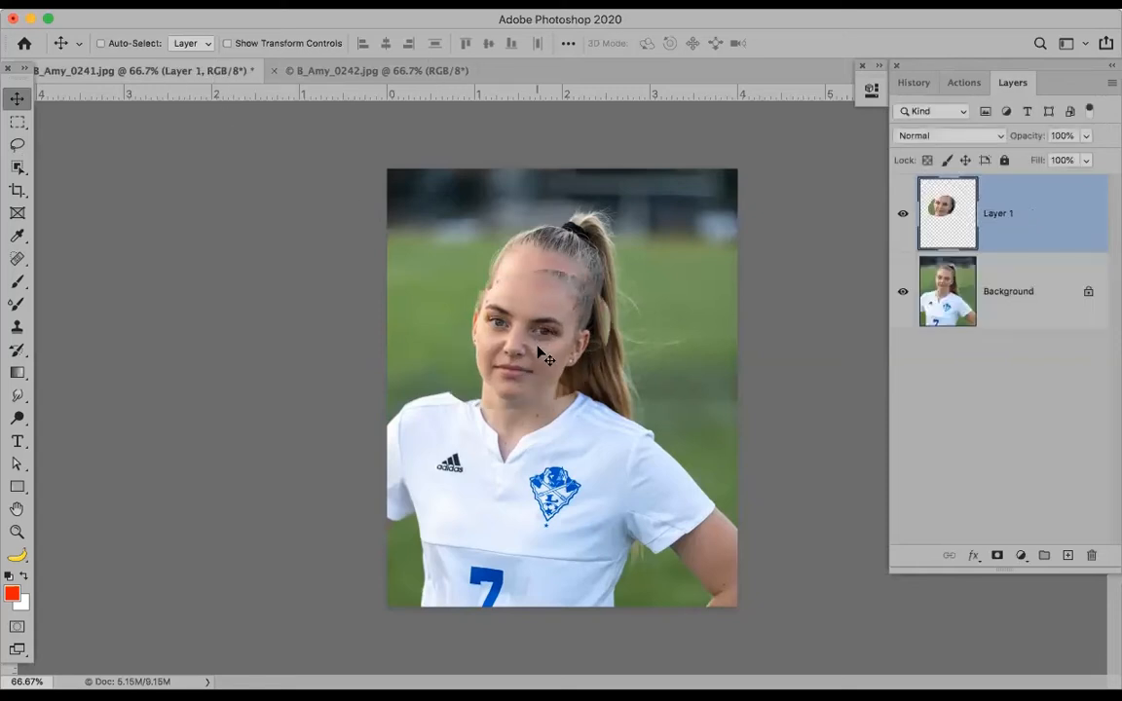
Position the copied face on Layer 1 roughly over the original face
{"action": "left_click_drag", "start_coordinate": [537, 348], "coordinate": [539, 342]}
{"action": "left_click_drag", "start_coordinate": [545, 326], "coordinate": [554, 303]}
{"action": "key", "text": "super+z"}
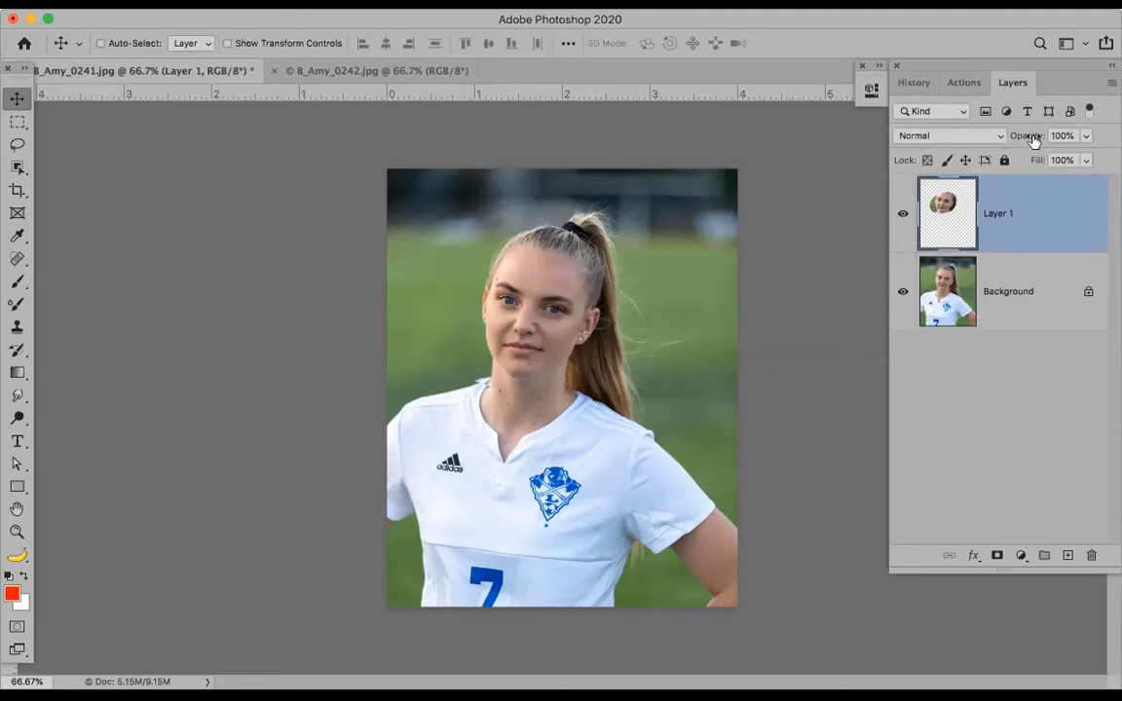
Lower Layer 1's opacity to 43% and line the copied face up with the facial features beneath it
{"action": "mouse_move", "coordinate": [1030, 138]}
{"action": "left_mouse_down"}
{"action": "mouse_move", "coordinate": [992, 136]}
{"action": "mouse_move", "coordinate": [1018, 139]}
{"action": "left_mouse_up"}
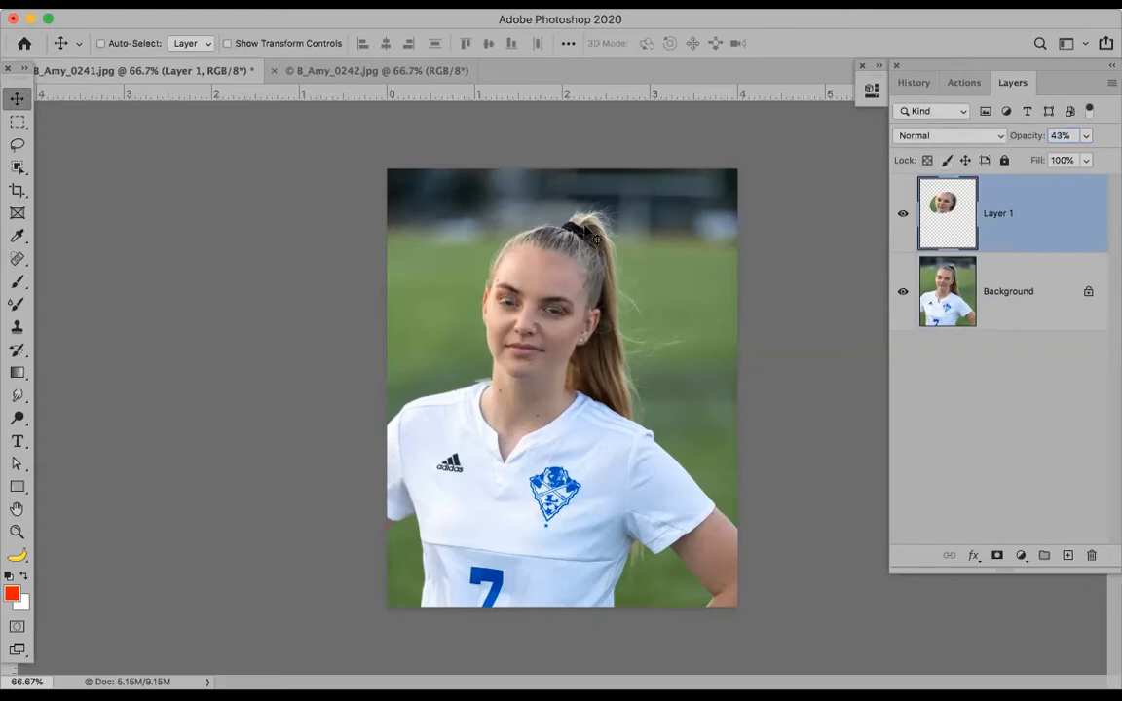
{"action": "key", "text": "z"}
{"action": "left_click_drag", "start_coordinate": [449, 240], "coordinate": [653, 414]}
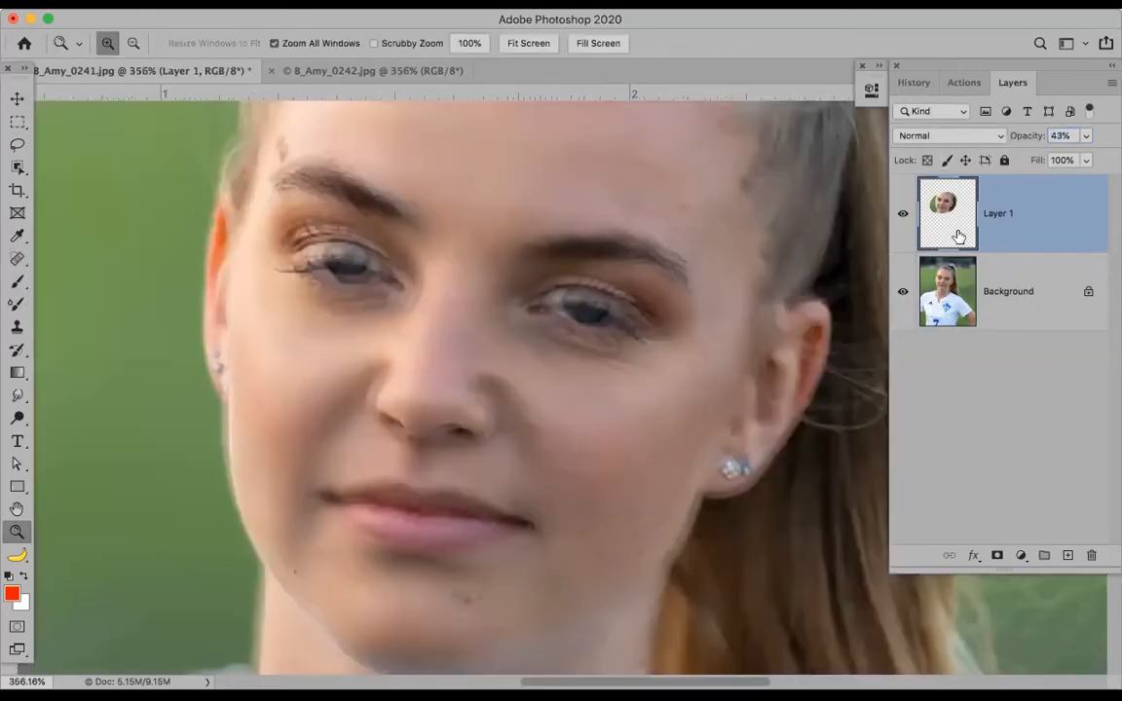
{"action": "key", "text": "v"}
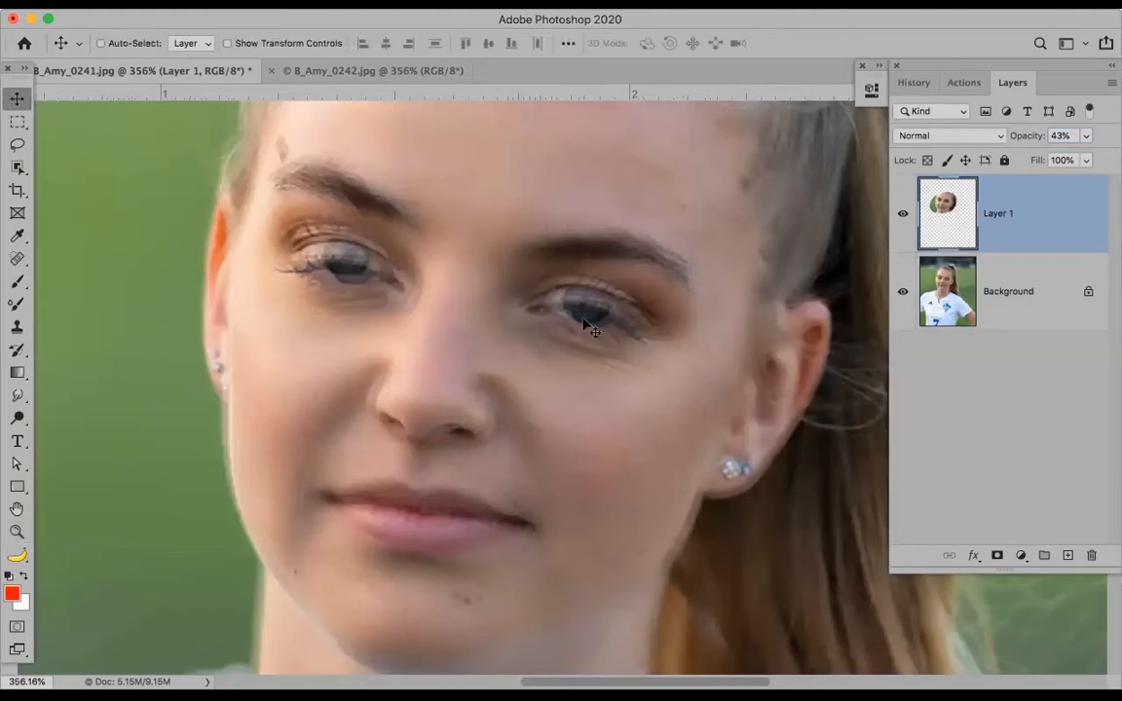
{"action": "left_click_drag", "start_coordinate": [445, 337], "coordinate": [455, 358]}
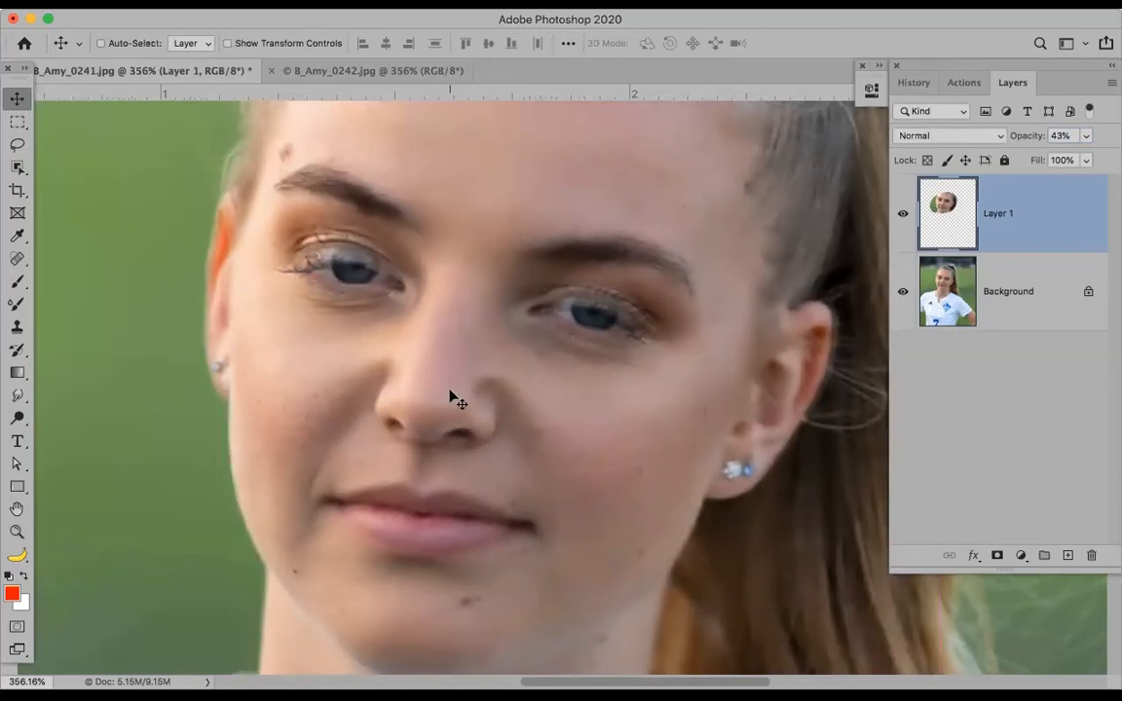
Restore Layer 1's opacity to 100% and set its blend mode to Difference
{"action": "left_click_drag", "start_coordinate": [1028, 137], "coordinate": [1032, 137]}
{"action": "key", "text": "0"}
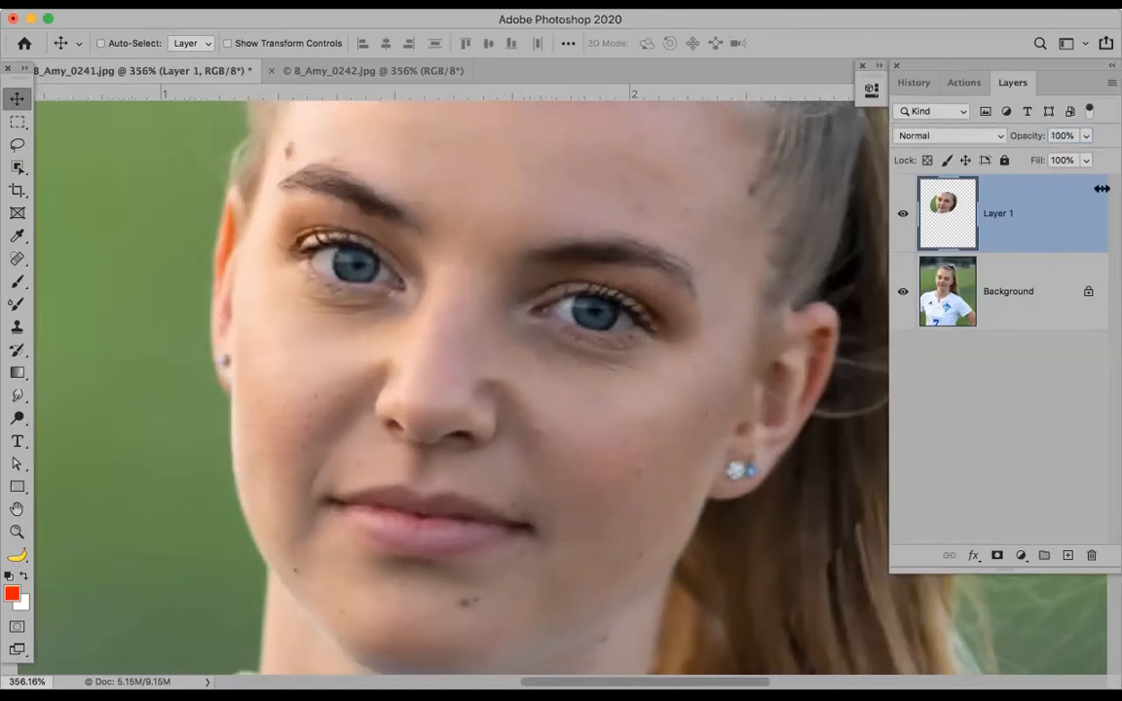
{"action": "left_click", "coordinate": [1000, 137]}
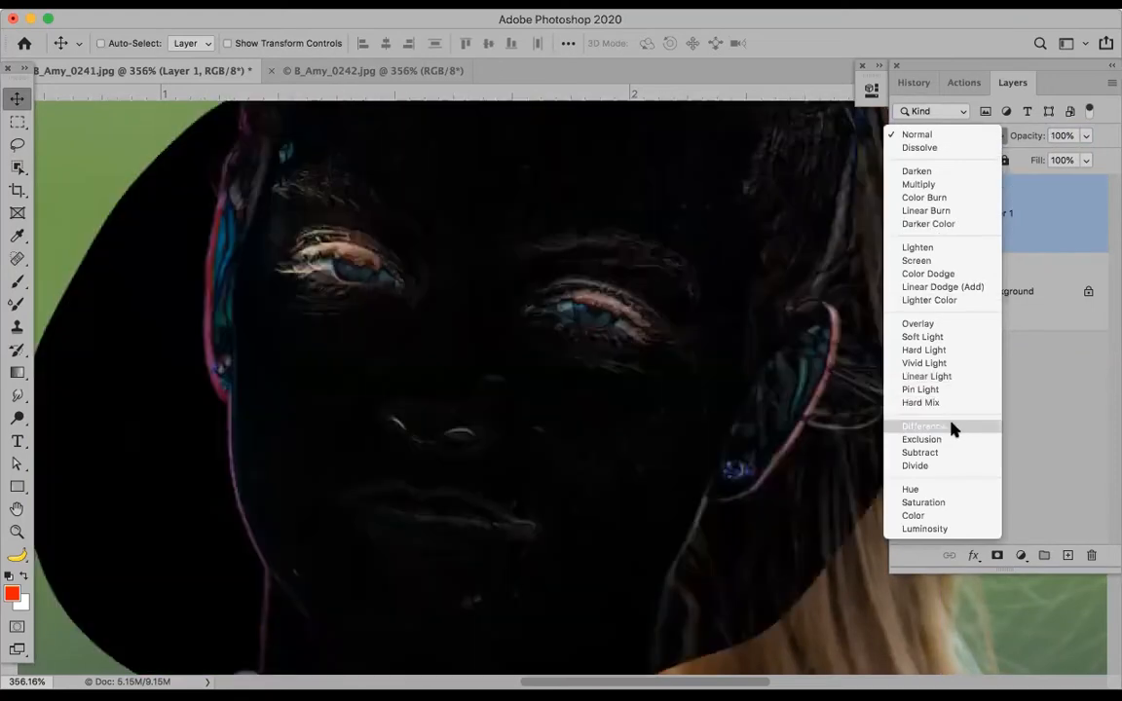
{"action": "left_click", "coordinate": [953, 430]}
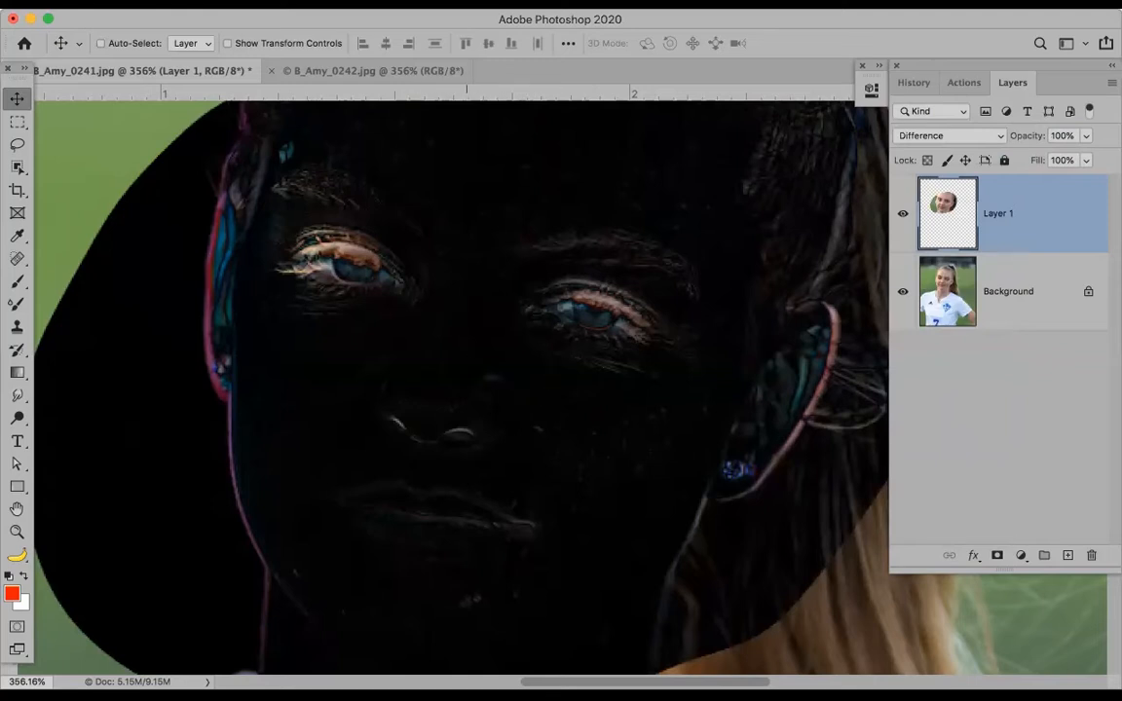
Fine-tune the alignment of the copied face in Difference mode and return Layer 1's blend mode to Normal
{"action": "left_click_drag", "start_coordinate": [467, 371], "coordinate": [463, 367]}
{"action": "key", "text": "Up"}
{"action": "key", "text": "Up"}
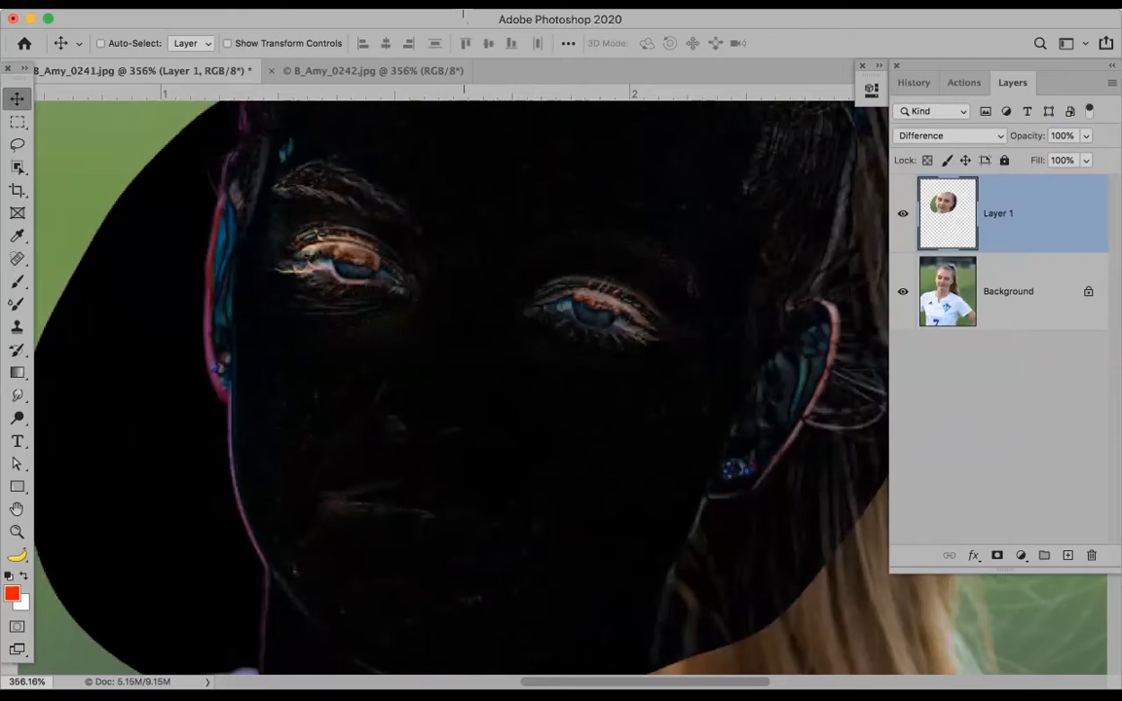
{"action": "left_click", "coordinate": [1001, 138]}
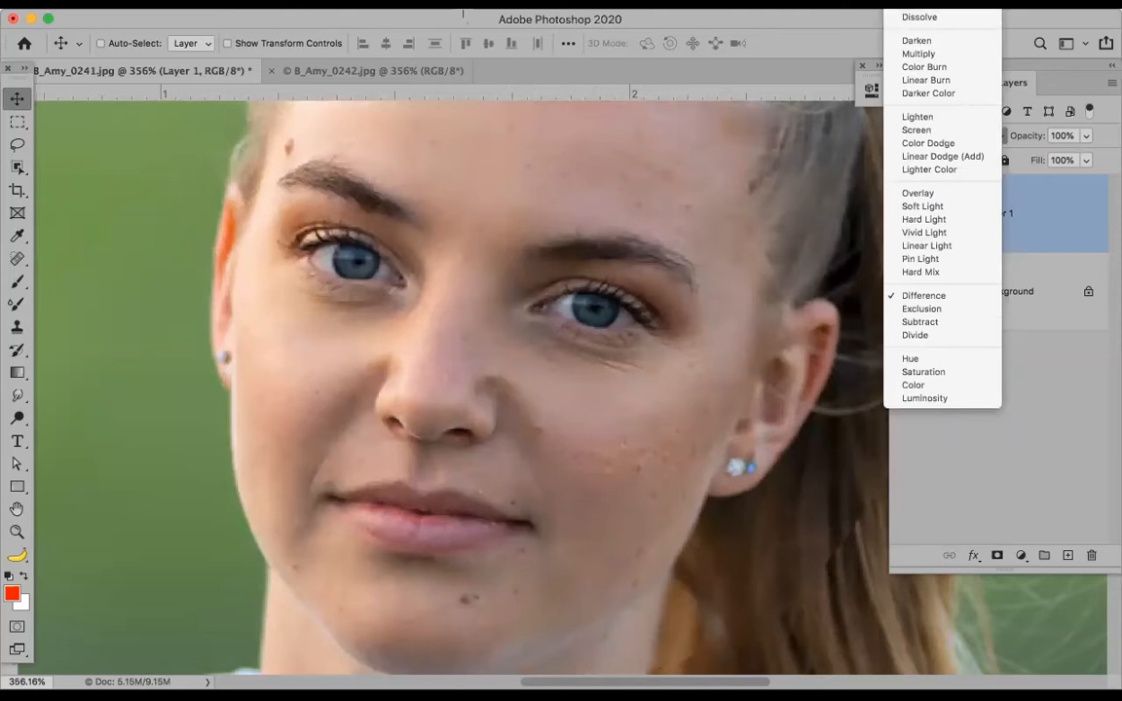
{"action": "left_click", "coordinate": [949, 17]}
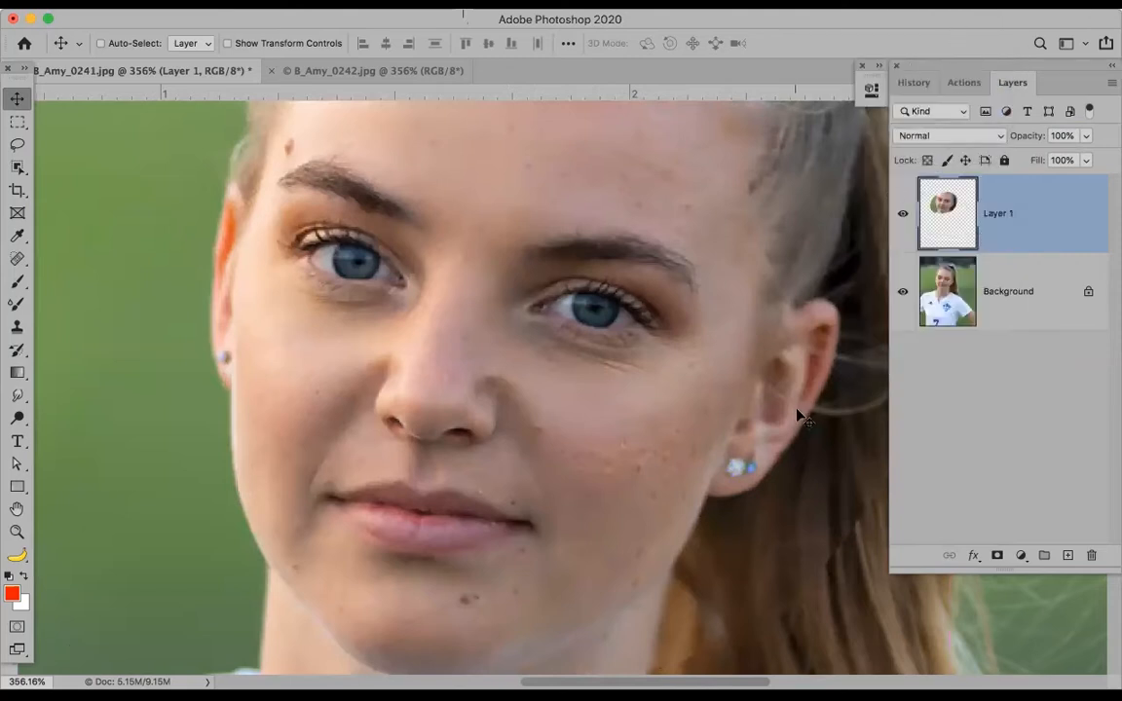
Load Layer 1's outline as a selection to check the extent of the copied area, and deselect it
{"action": "key", "text": "super"}
{"action": "key", "text": "super+minus"}
{"action": "key", "text": "super+minus"}
{"action": "key", "text": "super+minus"}
{"action": "key", "text": "super+minus"}
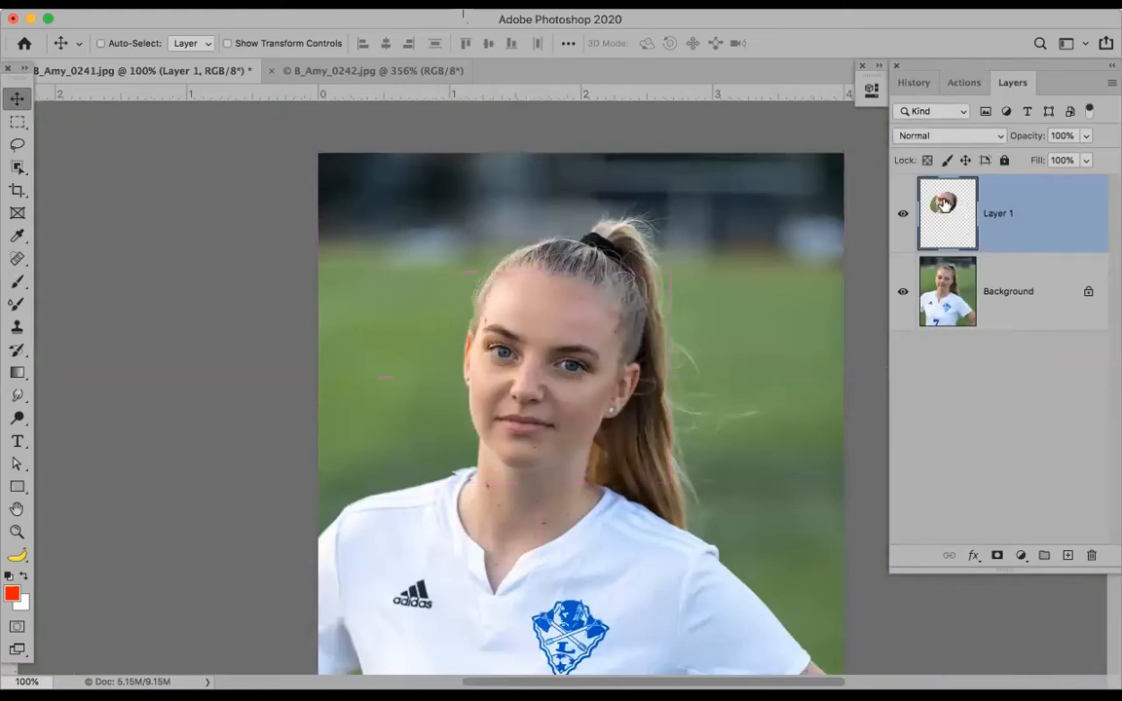
{"action": "key", "text": "ctrl"}
{"action": "left_click", "coordinate": [950, 210], "text": "ctrl"}
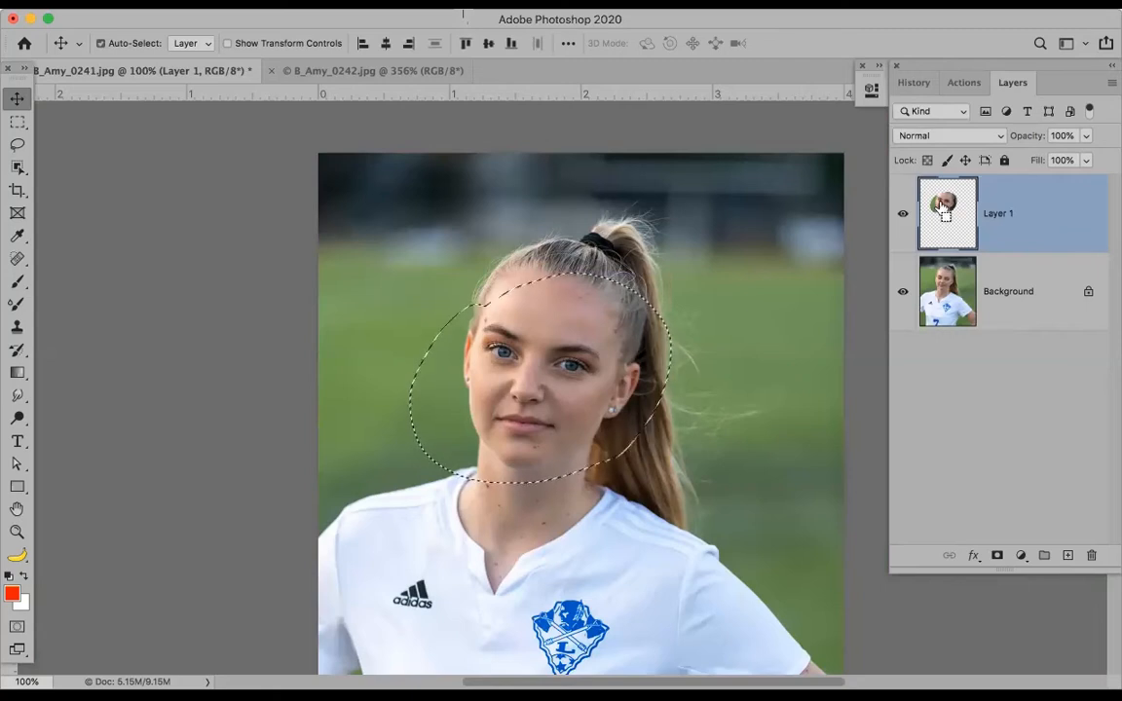
{"action": "key", "text": "ctrl+d"}
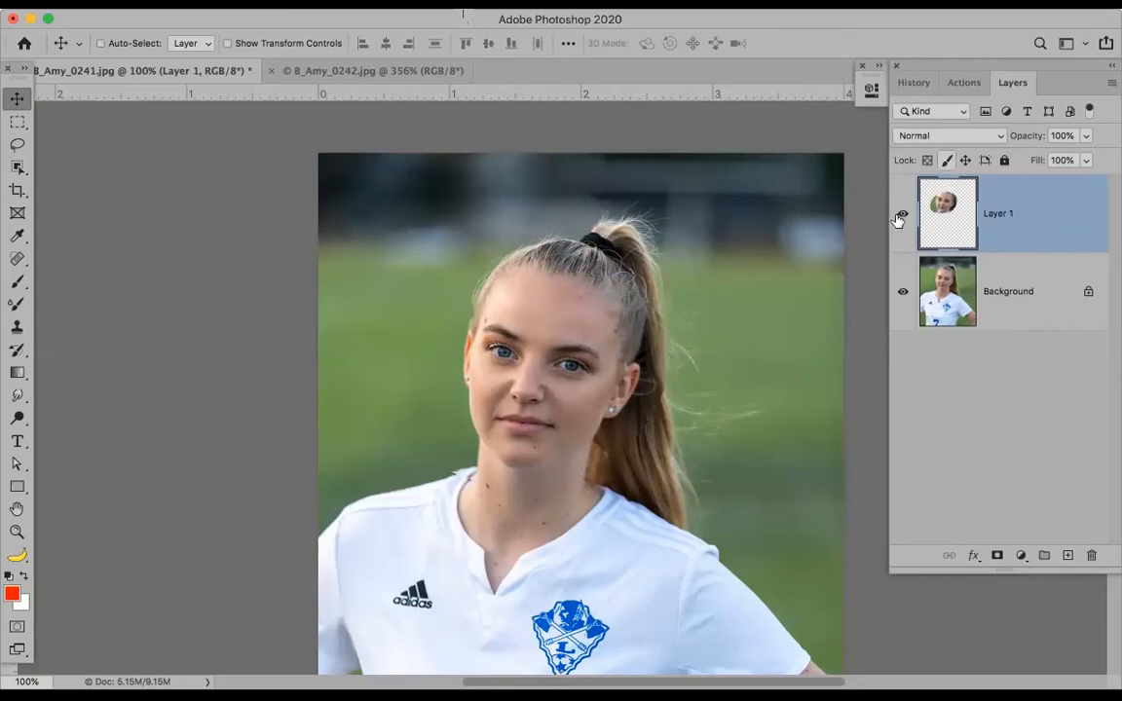
Toggle Layer 1's visibility to compare the copied face with the original
{"action": "left_click", "coordinate": [904, 215]}
{"action": "left_click", "coordinate": [904, 217]}
{"action": "left_click", "coordinate": [904, 217]}
{"action": "left_click", "coordinate": [904, 215]}
Add a layer mask to Layer 1 and paint out the copied area around the face with a 90 px brush
{"action": "left_click", "coordinate": [999, 552]}
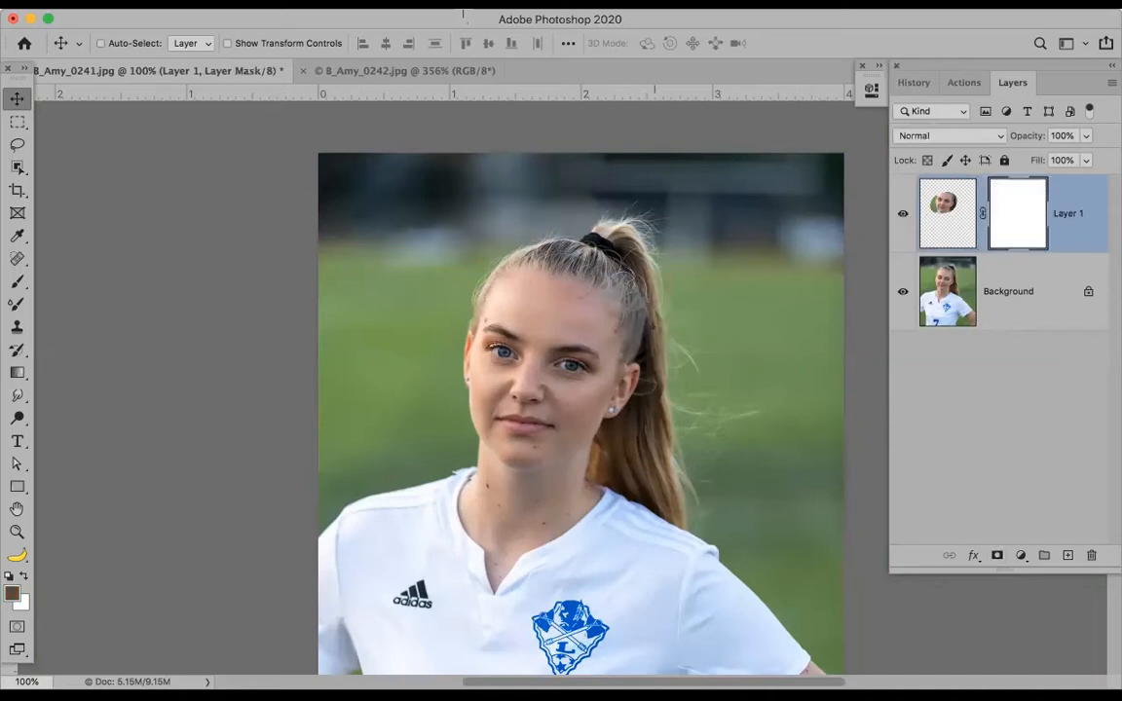
{"action": "key", "text": "b"}
{"action": "key", "text": "bracketright"}
{"action": "key", "text": "bracketright"}
{"action": "key", "text": "bracketright"}
{"action": "key", "text": "bracketright"}
{"action": "key", "text": "bracketright"}
{"action": "key", "text": "bracketright"}
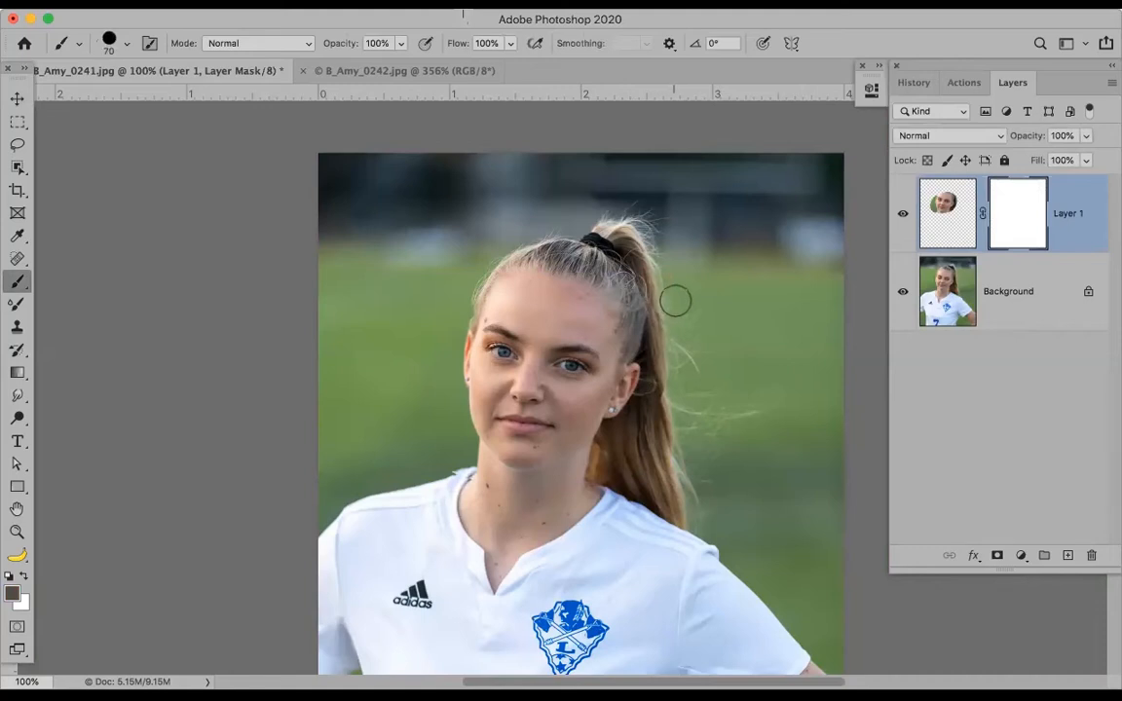
{"action": "key", "text": "bracketright"}
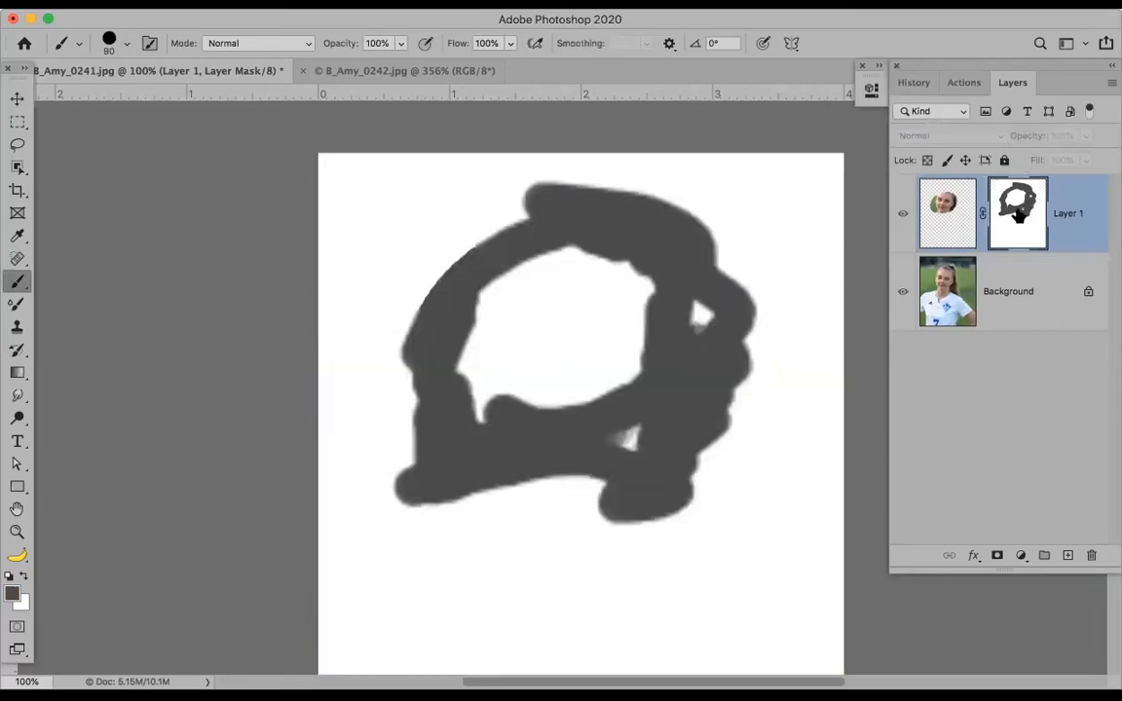
{"action": "left_click", "coordinate": [1015, 223], "text": "alt"}
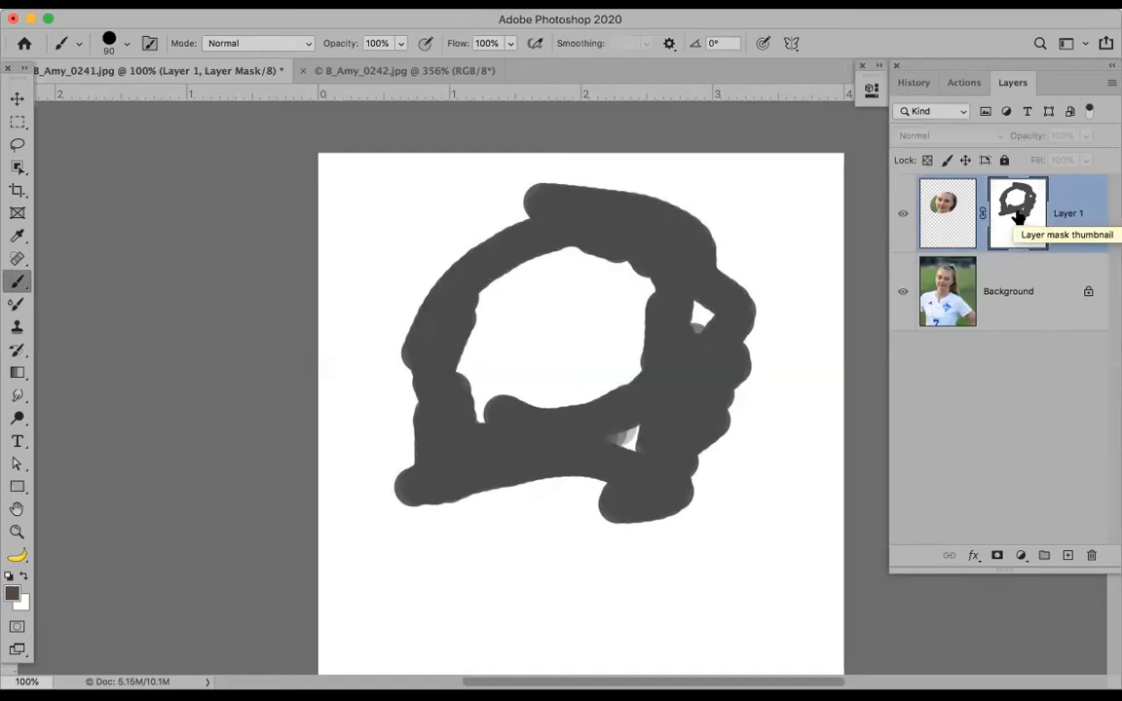
{"action": "left_click", "coordinate": [1018, 217], "text": "alt"}
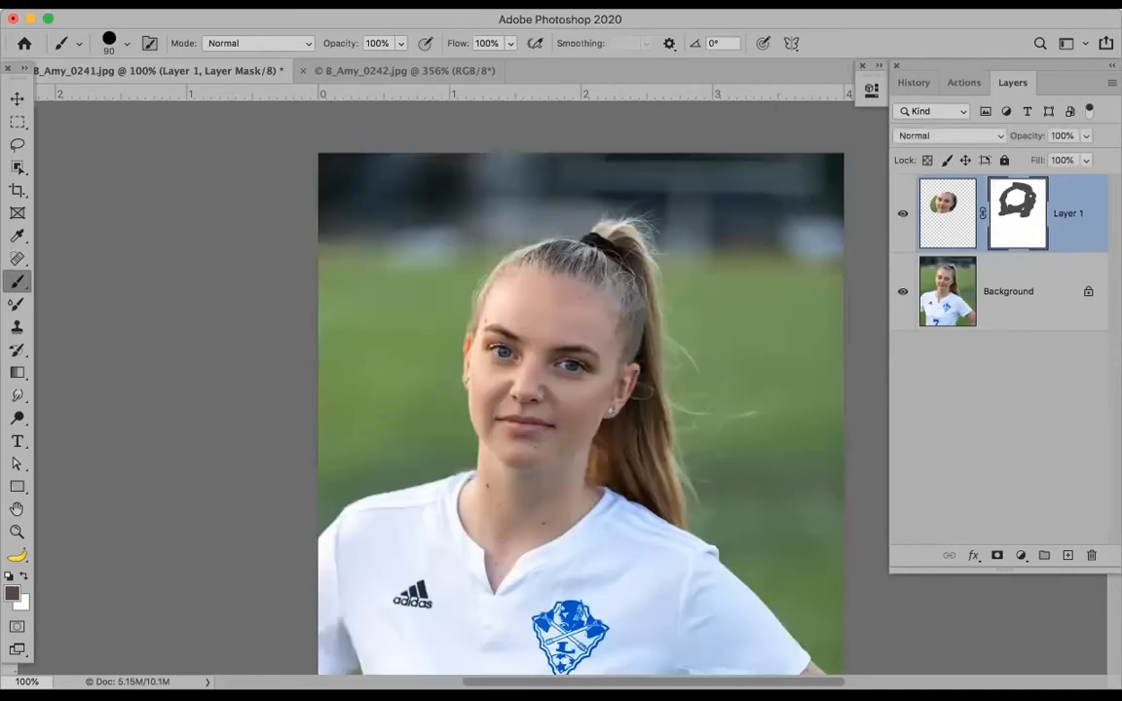
Set the brush hardness to 0% and paint Layer 1's mask softly beside the face and ponytail
{"action": "left_click", "coordinate": [110, 44]}
{"action": "left_click_drag", "start_coordinate": [205, 139], "coordinate": [96, 129]}
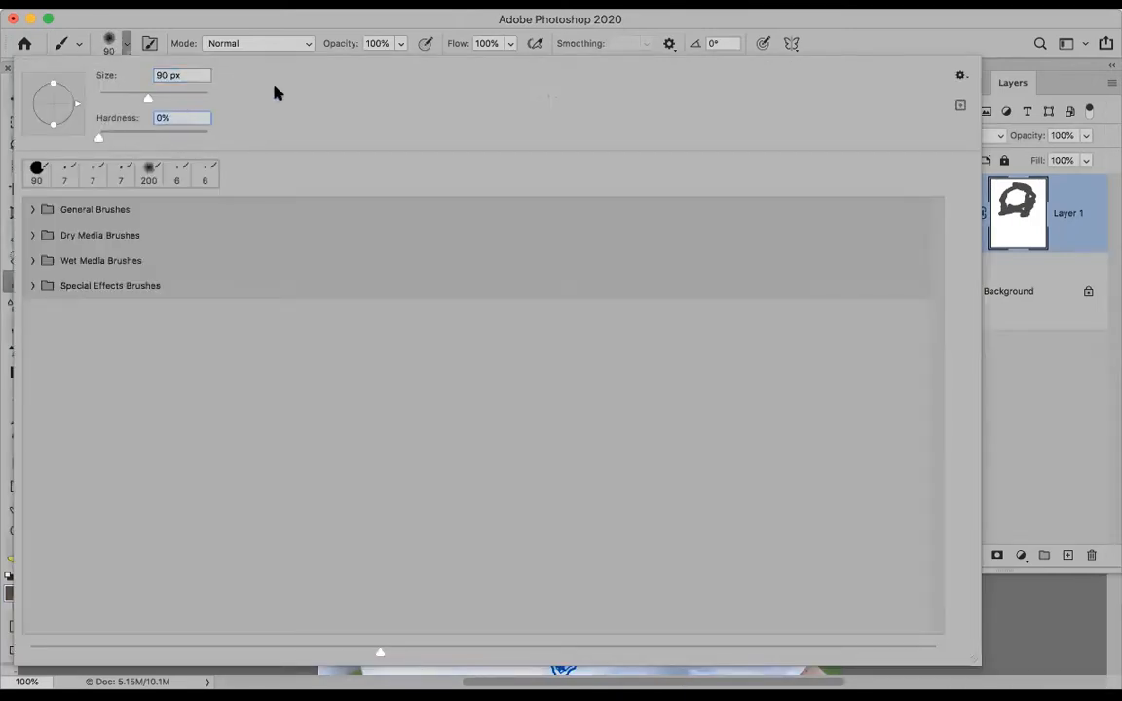
{"action": "left_click", "coordinate": [875, 25]}
{"action": "mouse_move", "coordinate": [681, 283]}
{"action": "left_mouse_down"}
{"action": "mouse_move", "coordinate": [663, 381]}
{"action": "mouse_move", "coordinate": [675, 350]}
{"action": "mouse_move", "coordinate": [635, 442]}
{"action": "left_mouse_up"}
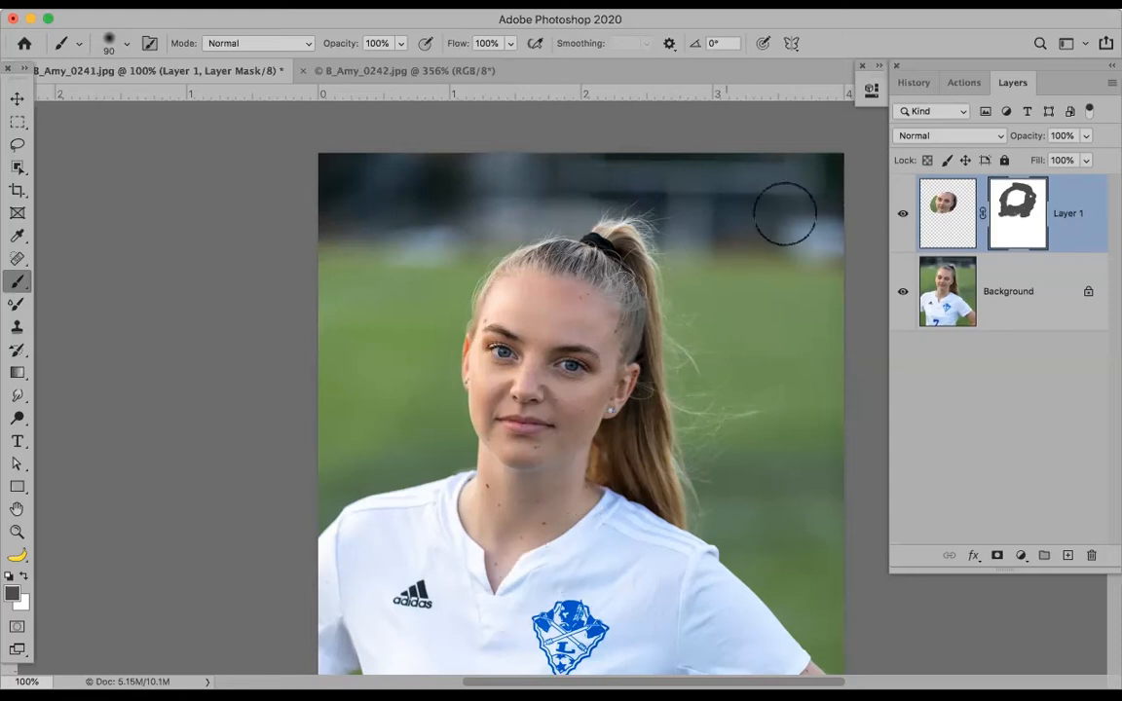
Toggle Layer 1's visibility repeatedly to compare the masked face, hair and ponytail edges with the original portrait
{"action": "left_click", "coordinate": [903, 214]}
{"action": "left_click", "coordinate": [904, 214]}
{"action": "left_click", "coordinate": [905, 214]}
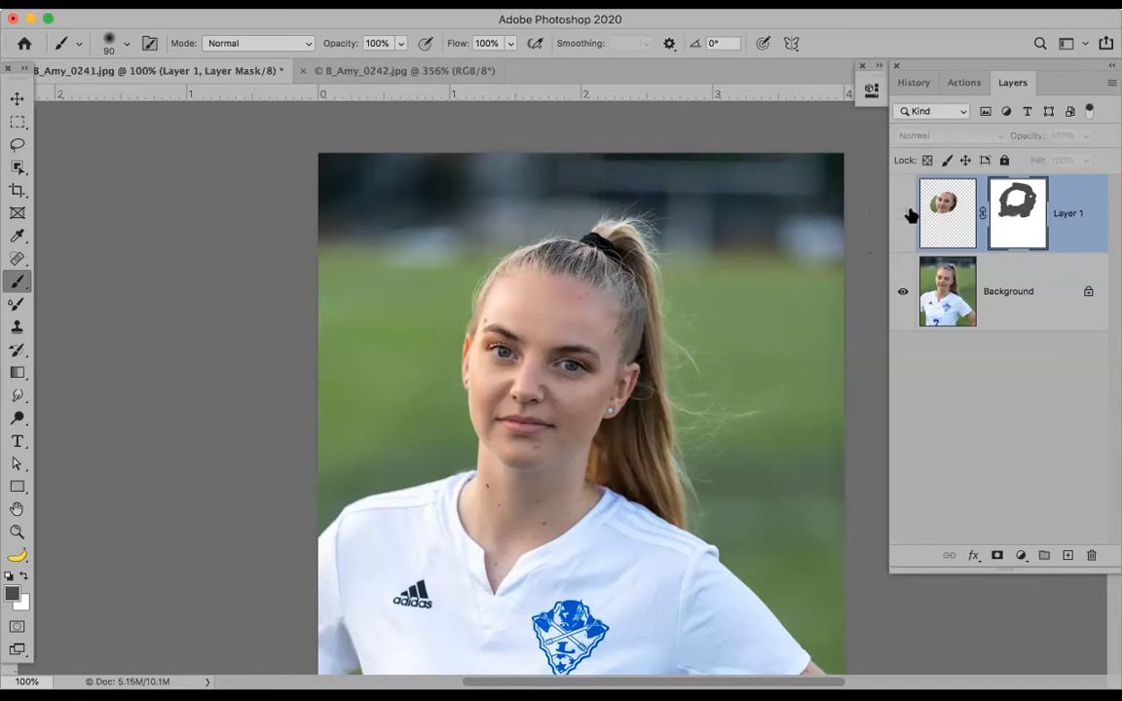
{"action": "left_click", "coordinate": [904, 214]}
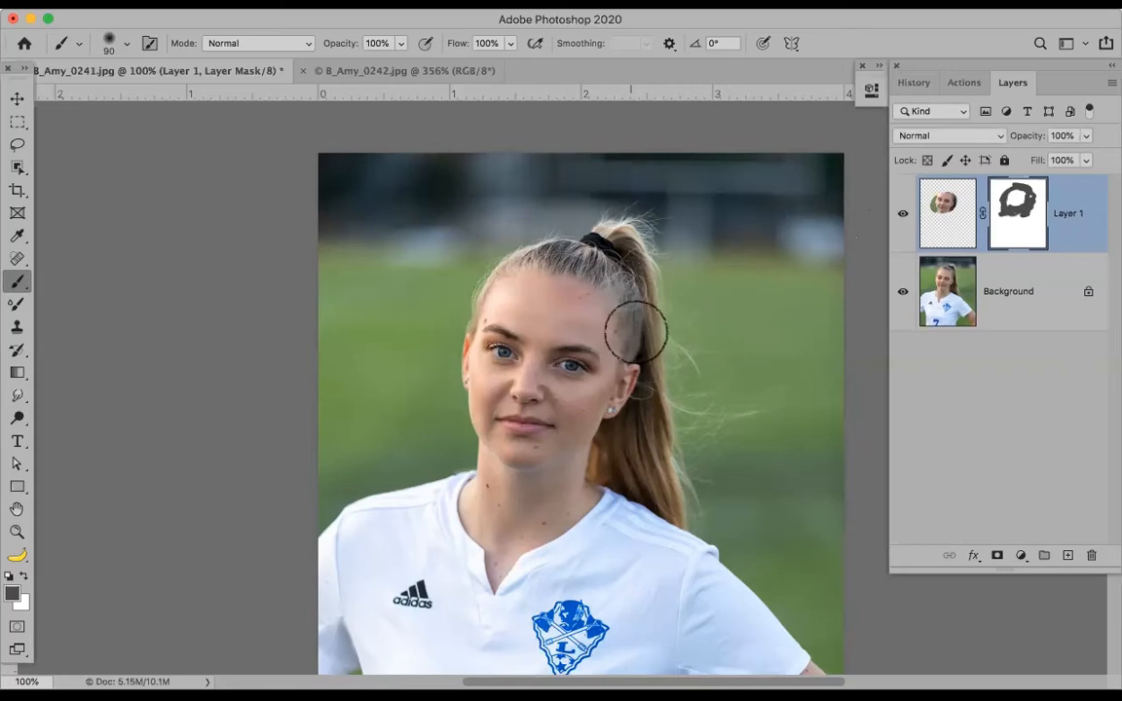
{"action": "left_click", "coordinate": [905, 216]}
{"action": "left_click", "coordinate": [905, 216]}
{"action": "left_click", "coordinate": [905, 215]}
{"action": "left_click", "coordinate": [905, 215]}
{"action": "left_click", "coordinate": [905, 215]}
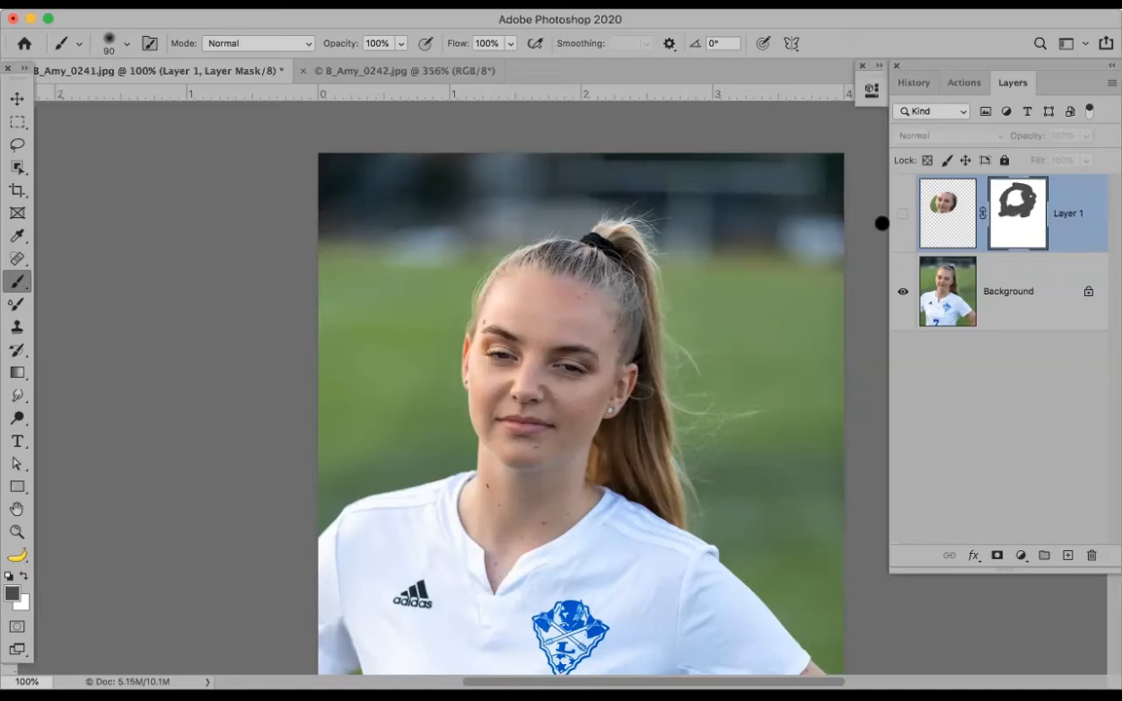
{"action": "left_click", "coordinate": [903, 213]}
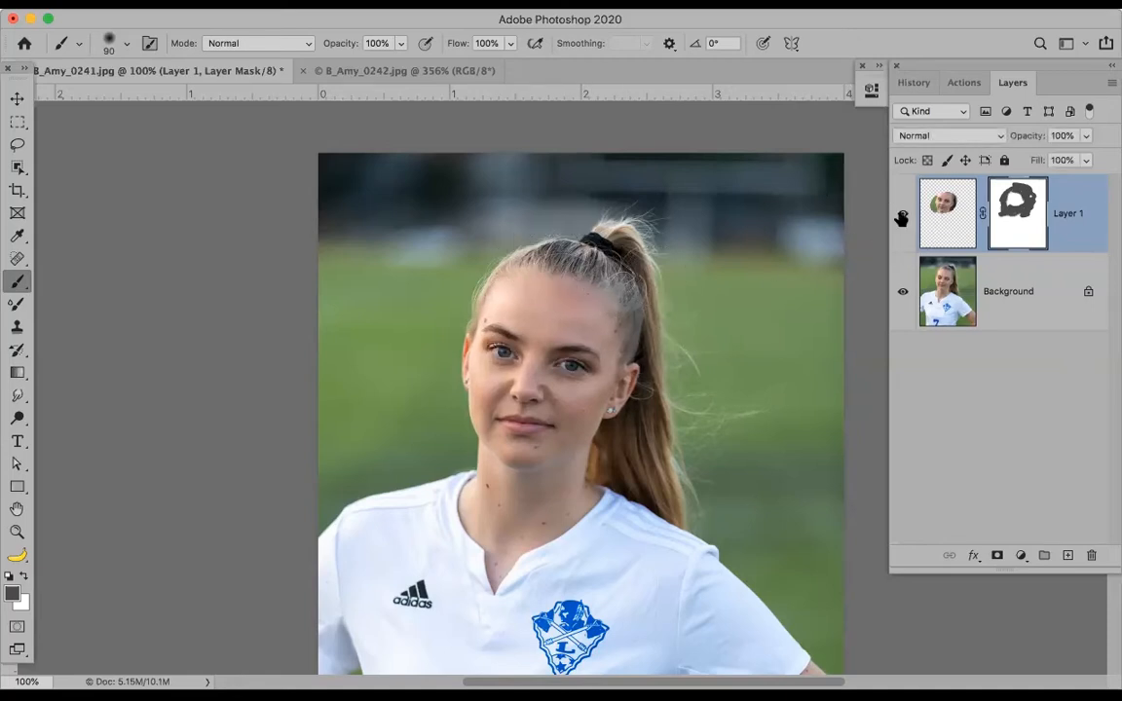
{"action": "left_click", "coordinate": [903, 216]}
{"action": "left_click", "coordinate": [905, 215]}
{"action": "left_click", "coordinate": [905, 215]}
{"action": "left_click", "coordinate": [906, 216]}
{"action": "left_click", "coordinate": [906, 215]}
{"action": "left_click", "coordinate": [906, 216]}
{"action": "left_click", "coordinate": [908, 215]}
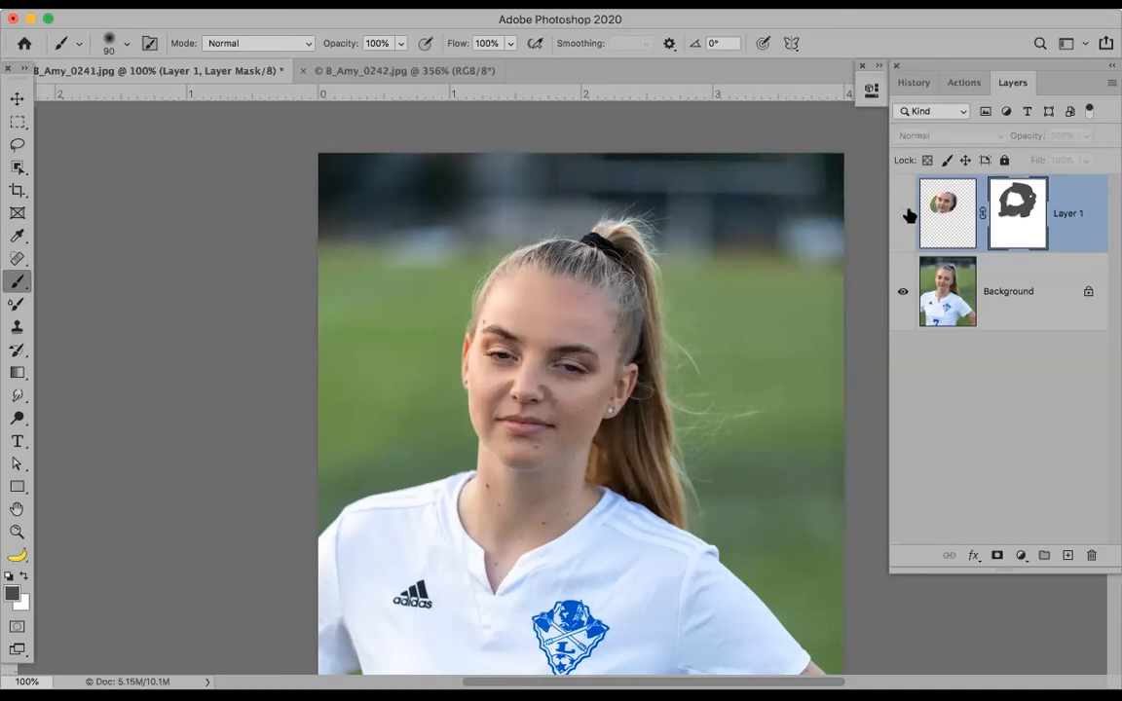
{"action": "left_click", "coordinate": [906, 216]}
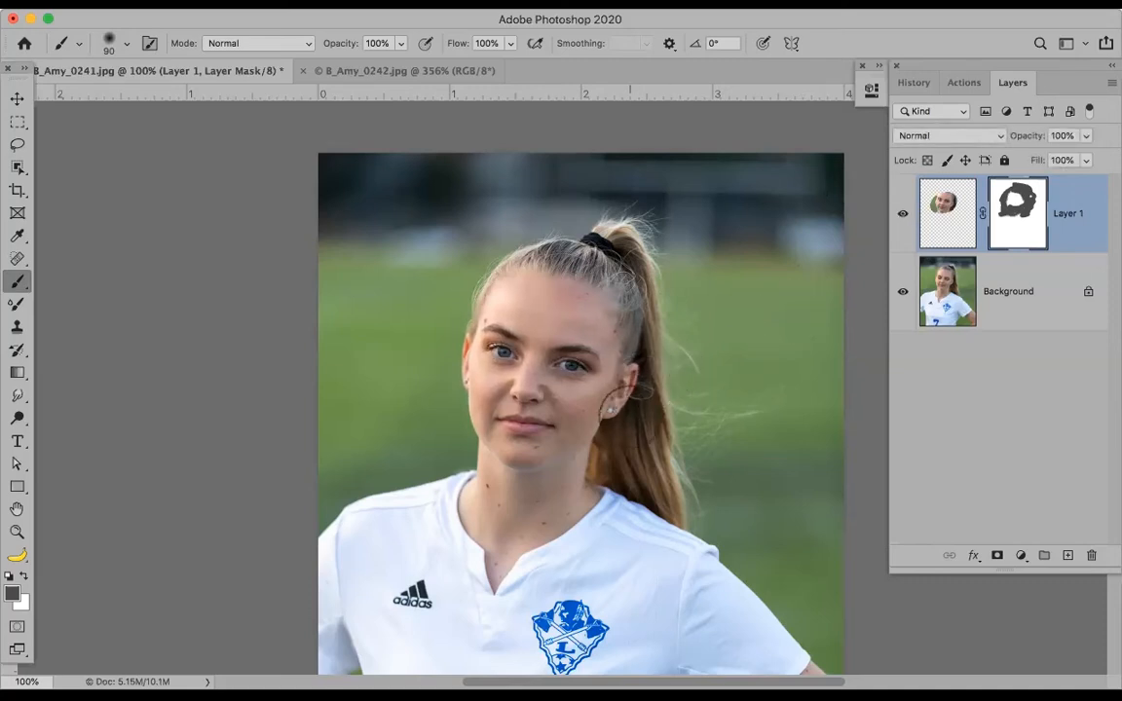
{"action": "left_click", "coordinate": [906, 215]}
{"action": "left_click", "coordinate": [906, 216]}
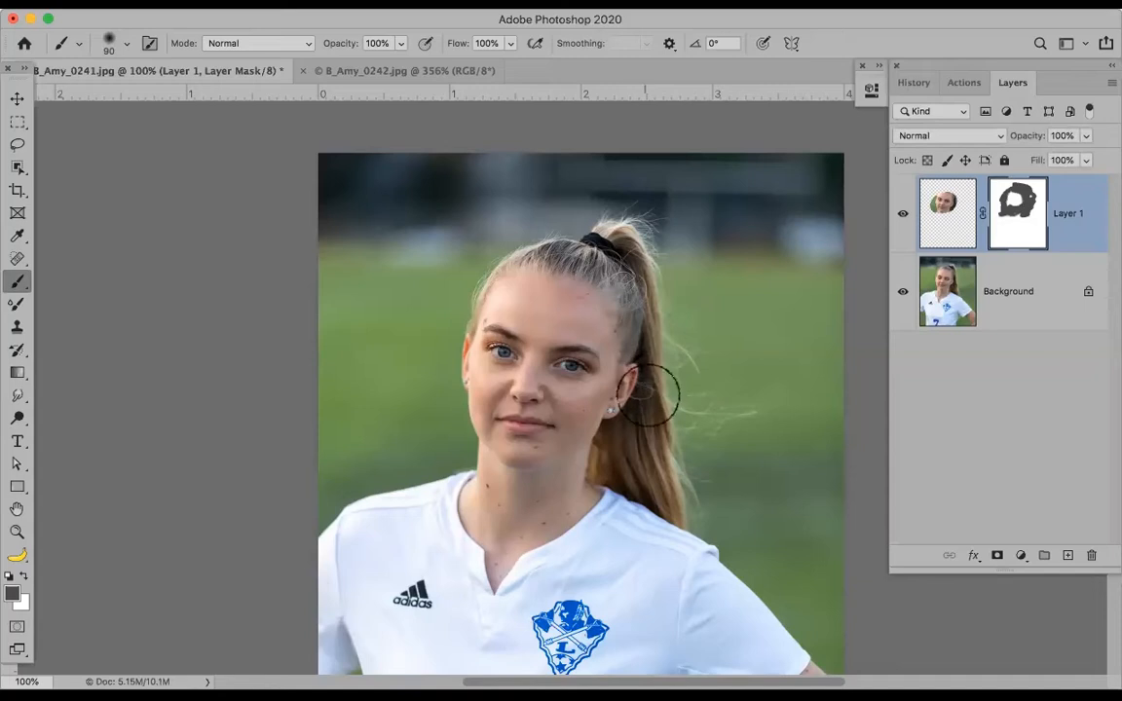
Set the foreground colour to black and repaint Layer 1's mask over the hair and ponytail beside the face
{"action": "key", "text": "x"}
{"action": "key", "text": "x"}
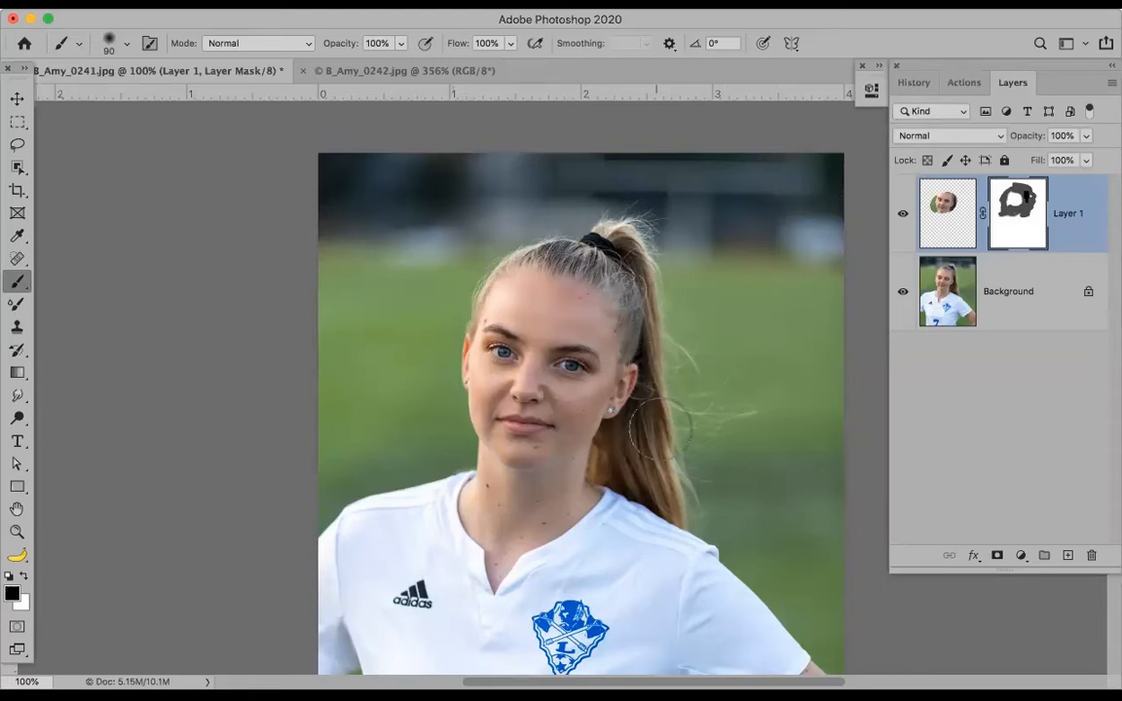
Switch Layer 1 off and on to check the blend along the repainted mask edges
{"action": "left_click", "coordinate": [904, 216]}
{"action": "left_click", "coordinate": [904, 216]}
{"action": "left_click", "coordinate": [906, 214]}
{"action": "left_click", "coordinate": [905, 215]}
{"action": "left_click", "coordinate": [905, 214]}
{"action": "left_click", "coordinate": [905, 214]}
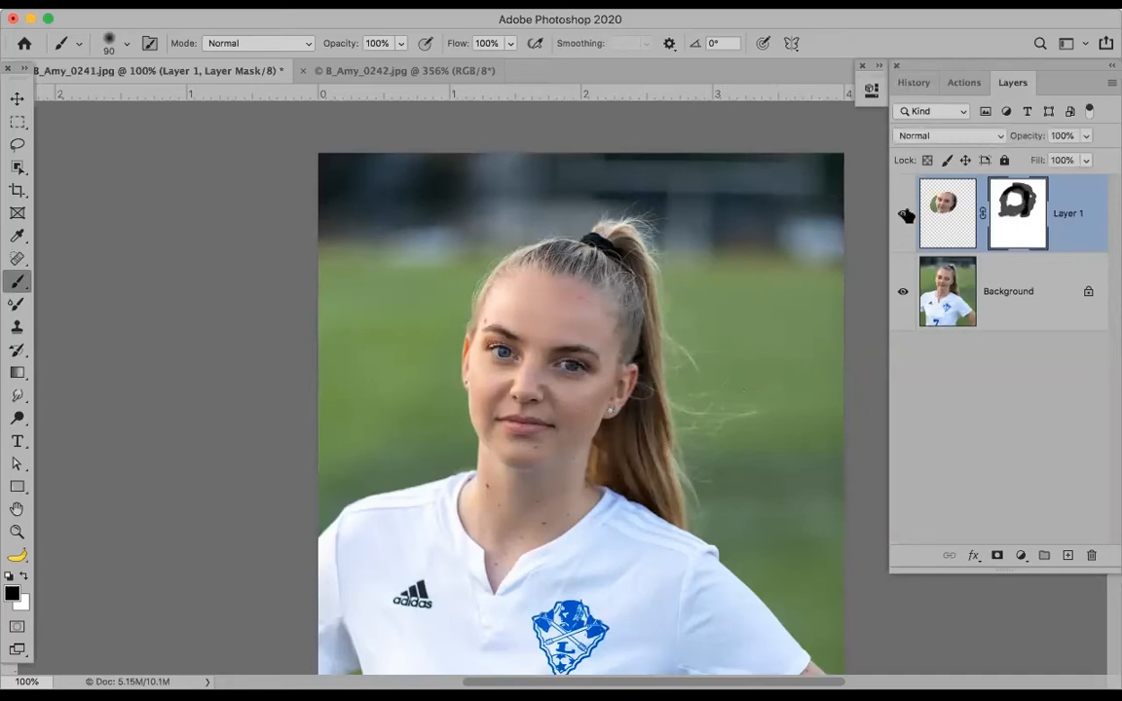
{"action": "left_click", "coordinate": [905, 214]}
{"action": "left_click", "coordinate": [906, 214]}
{"action": "left_click", "coordinate": [905, 215]}
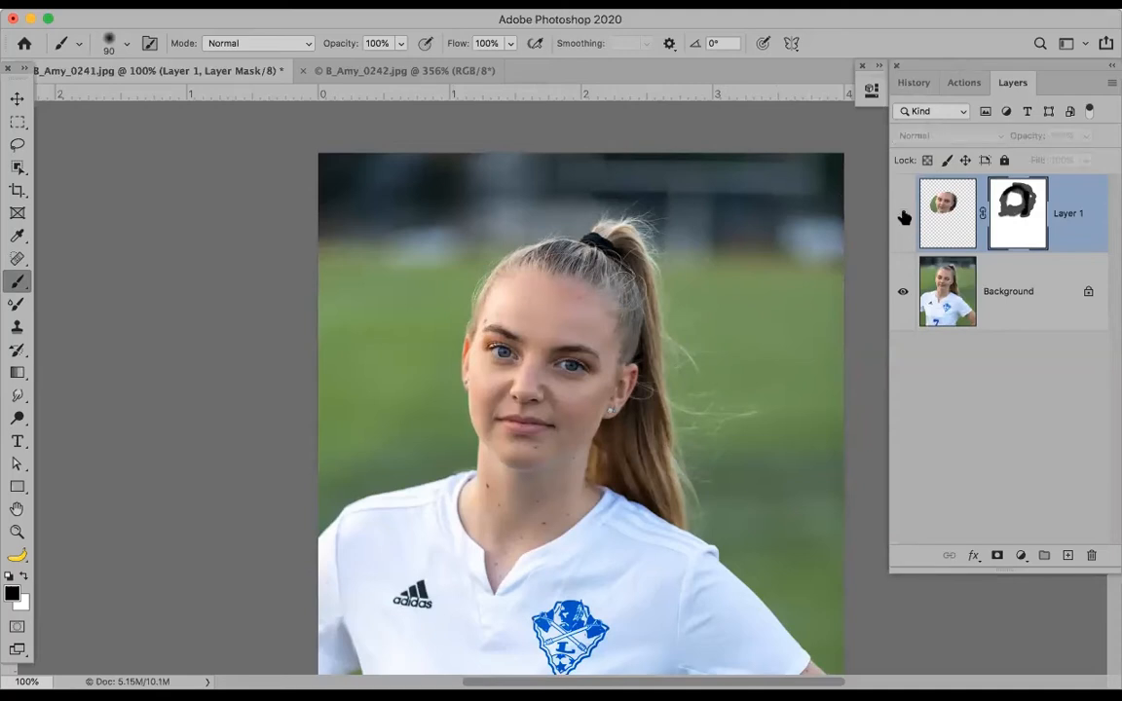
{"action": "left_click", "coordinate": [905, 216]}
{"action": "left_click", "coordinate": [906, 218]}
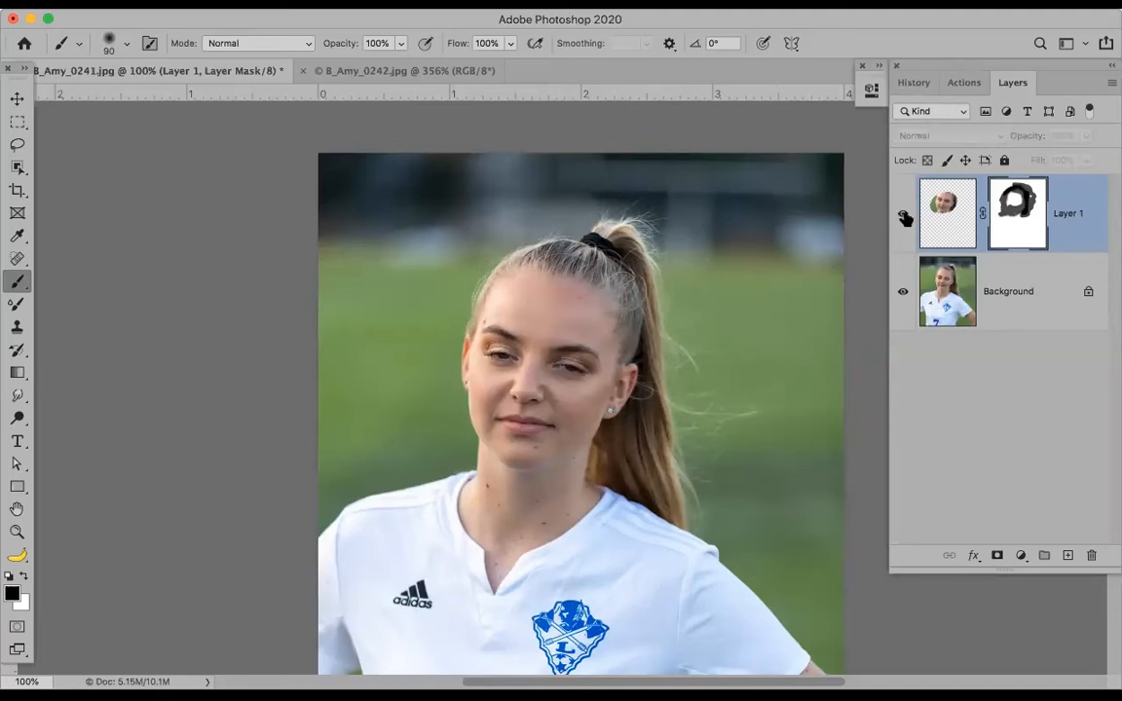
{"action": "left_click", "coordinate": [905, 219]}
{"action": "left_click", "coordinate": [905, 218]}
{"action": "left_click", "coordinate": [905, 218]}
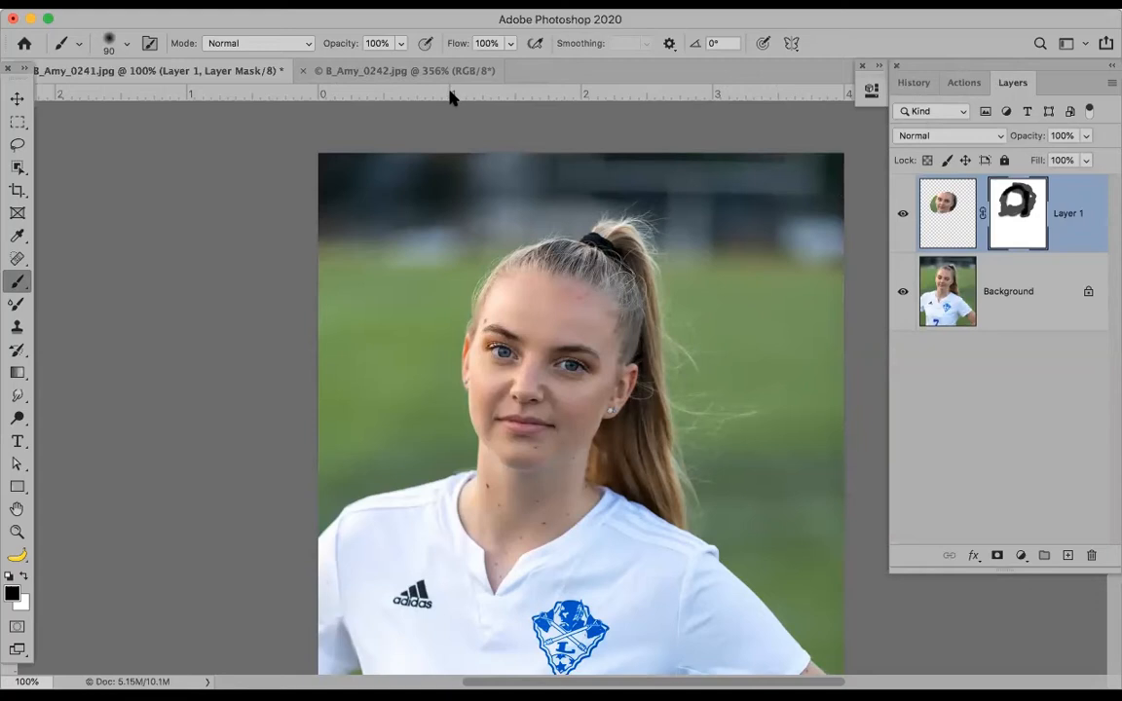
Close B_Amy_0241.jpg without saving its changes, and close B_Amy_0242.jpg
{"action": "key", "text": "super+w"}
{"action": "left_click", "coordinate": [492, 254]}
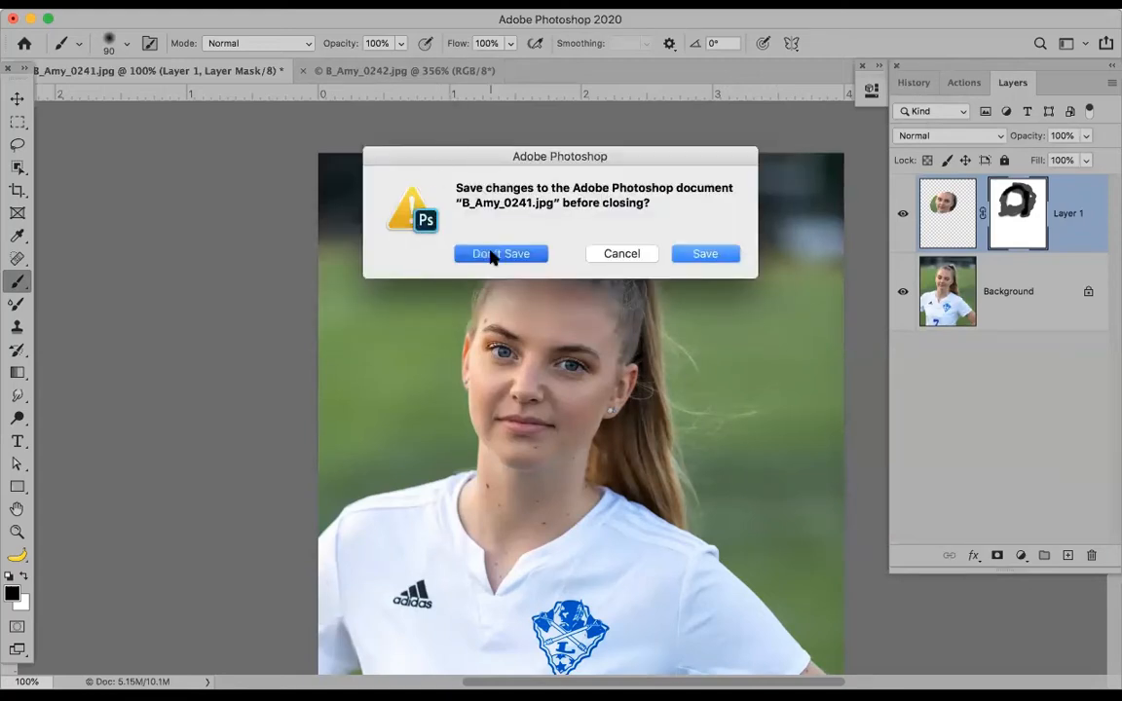
{"action": "key", "text": "super+w"}
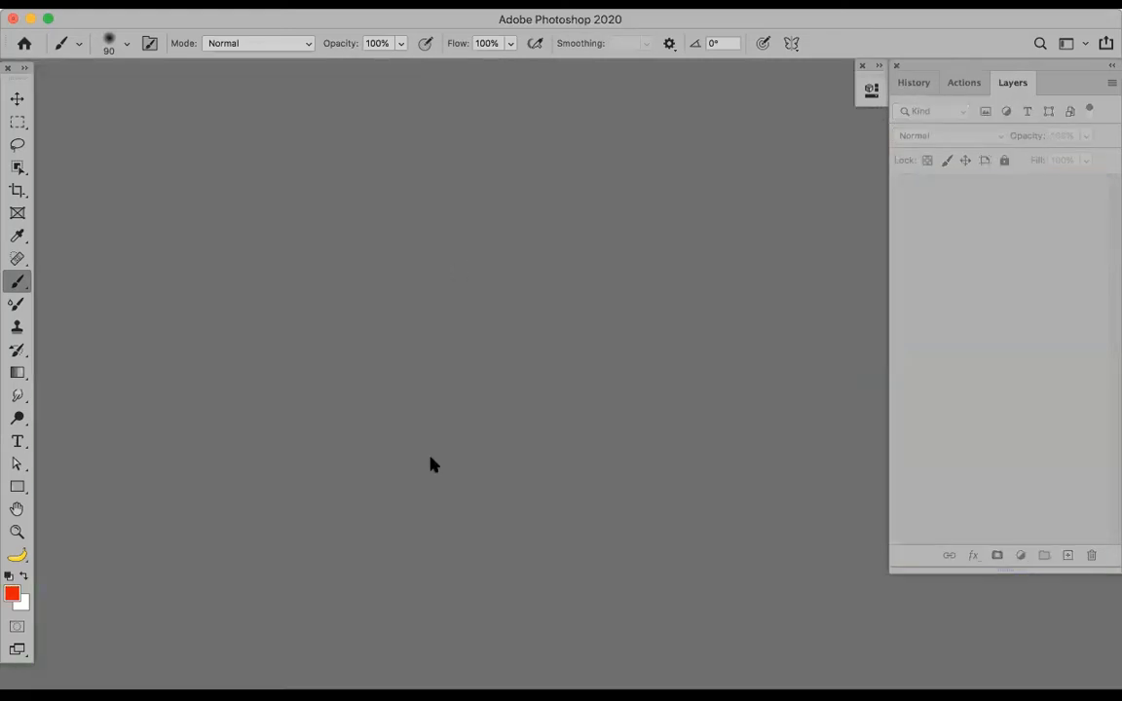
Examine the eyes of the man in the SF cap in Village Softball_0038.jpg and Village Softball_0037.jpg
{"action": "key", "text": "Tab"}
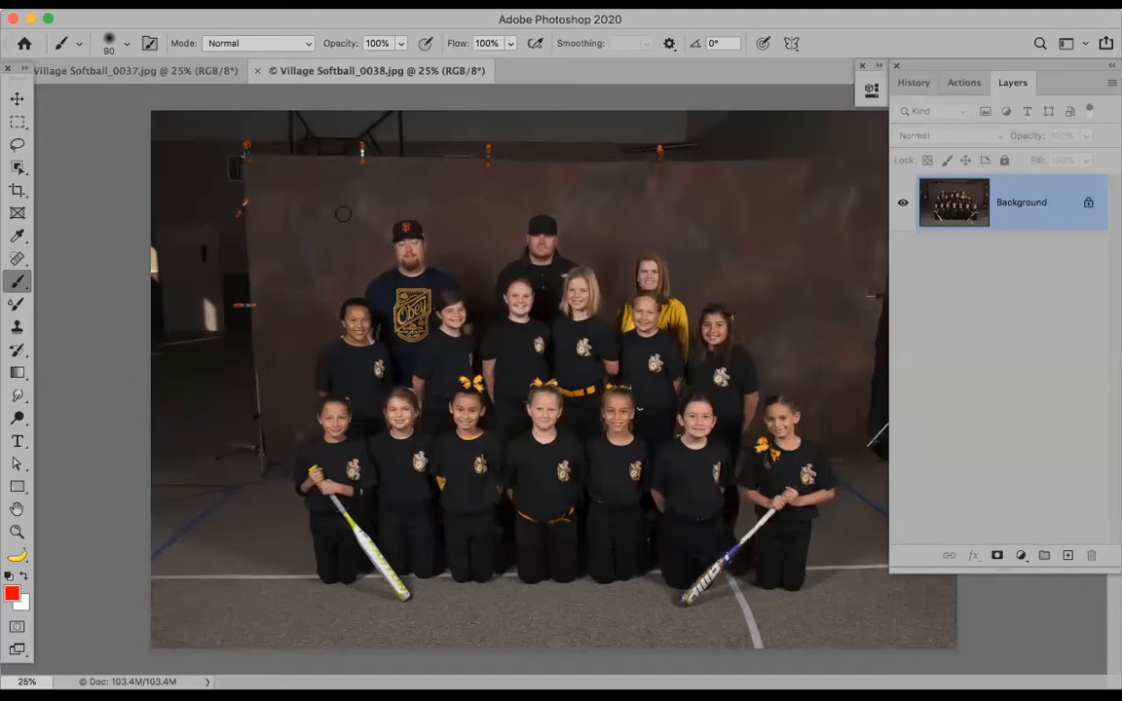
{"action": "key", "text": "z"}
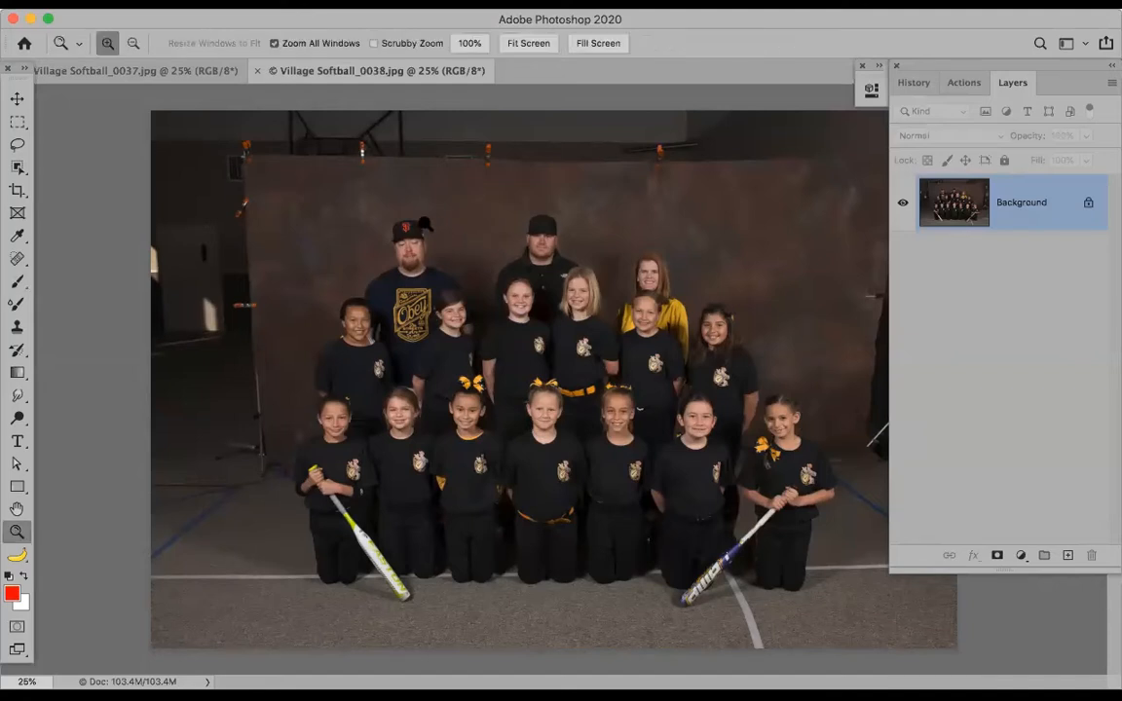
{"action": "left_click_drag", "start_coordinate": [350, 213], "coordinate": [489, 368]}
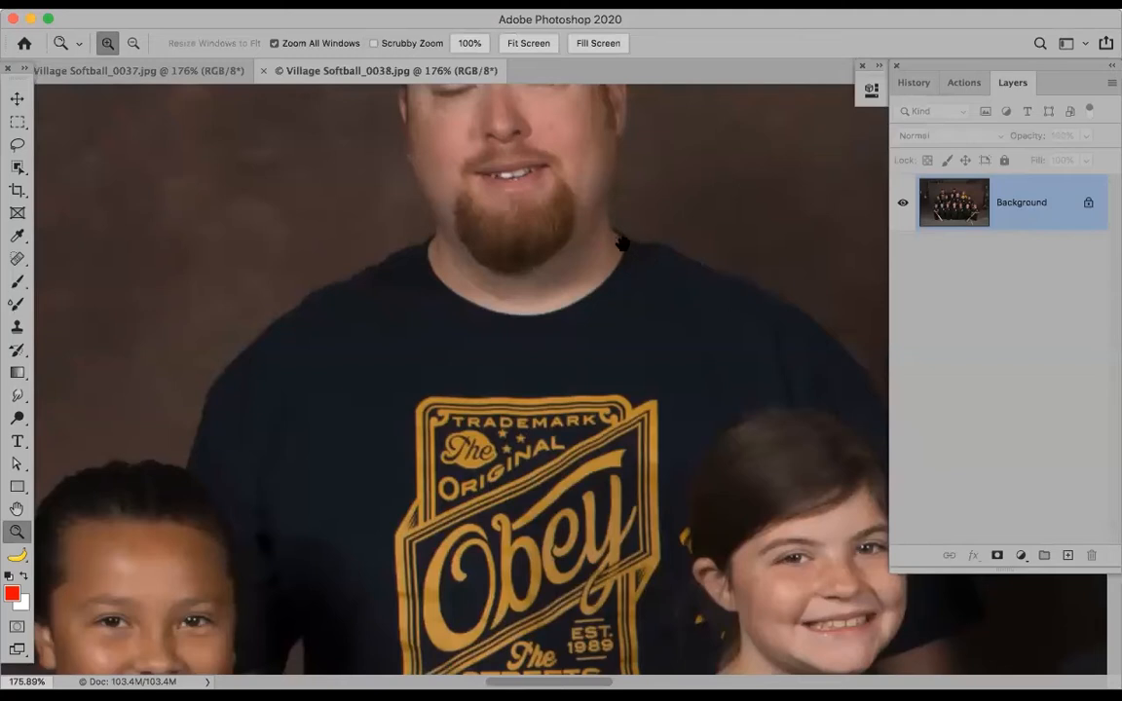
{"action": "scroll", "coordinate": [622, 243], "scroll_direction": "up", "scroll_amount": 5}
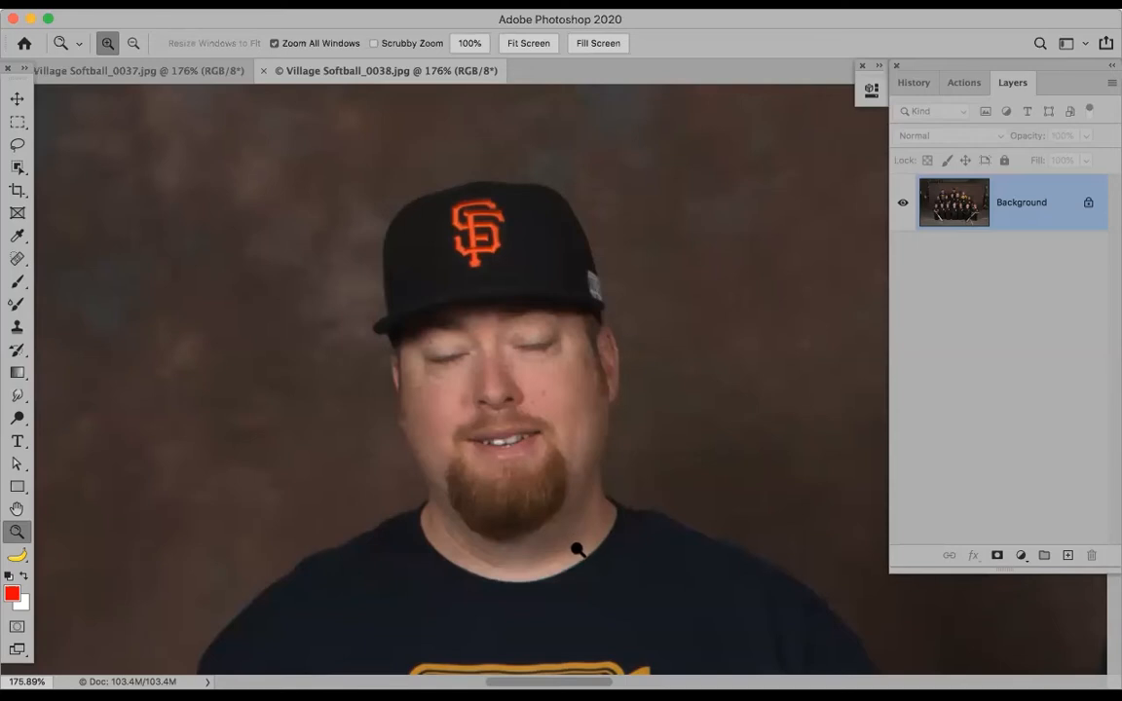
{"action": "left_click", "coordinate": [168, 72]}
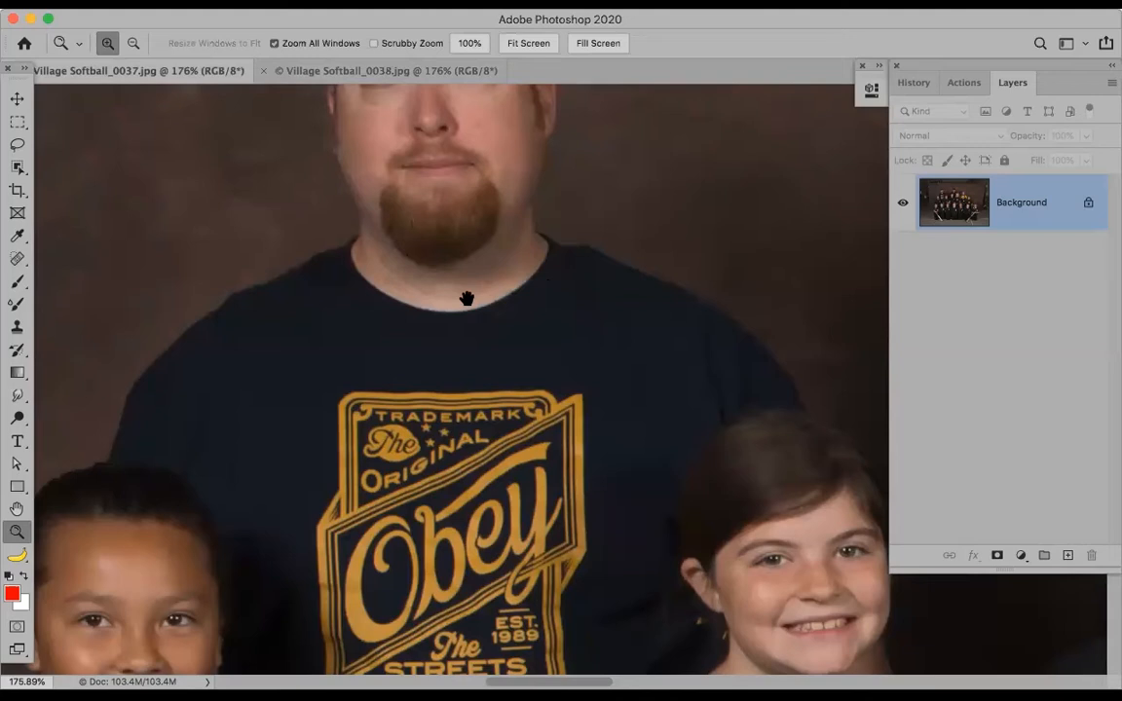
{"action": "scroll", "coordinate": [456, 480], "scroll_direction": "up", "scroll_amount": 1}
{"action": "scroll", "coordinate": [456, 479], "scroll_direction": "up", "scroll_amount": 5}
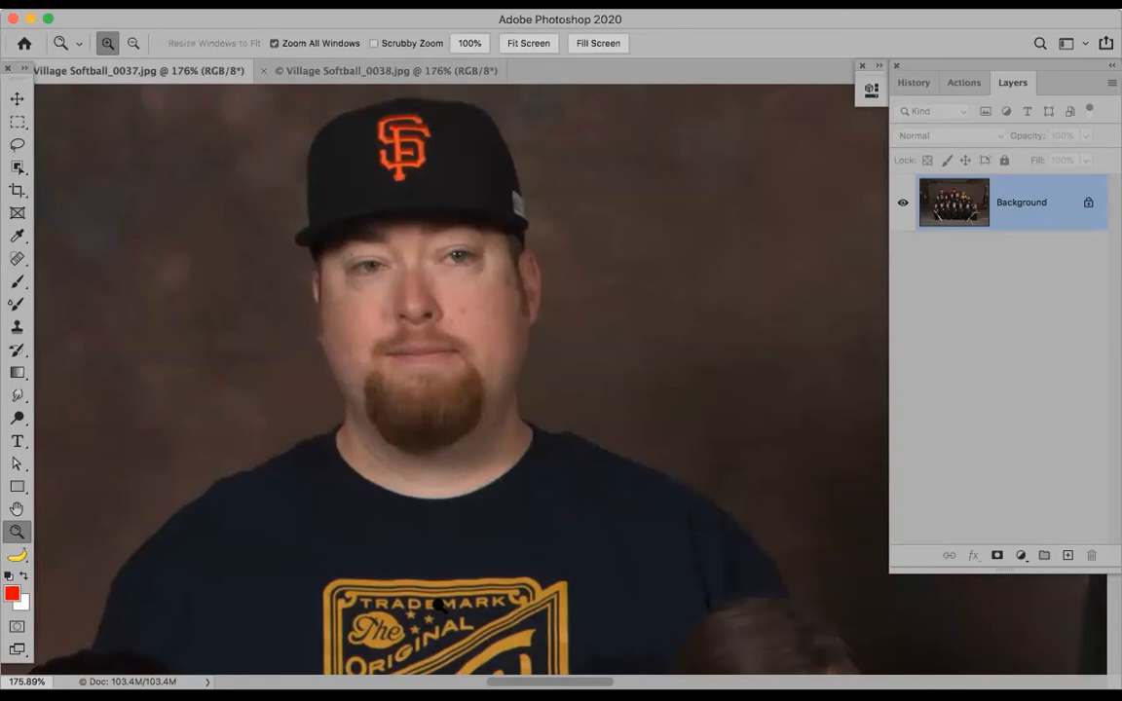
Lasso the capped man's head in Village Softball_0037.jpg and copy it into Village Softball_0038.jpg as a new layer
{"action": "key", "text": "super+1"}
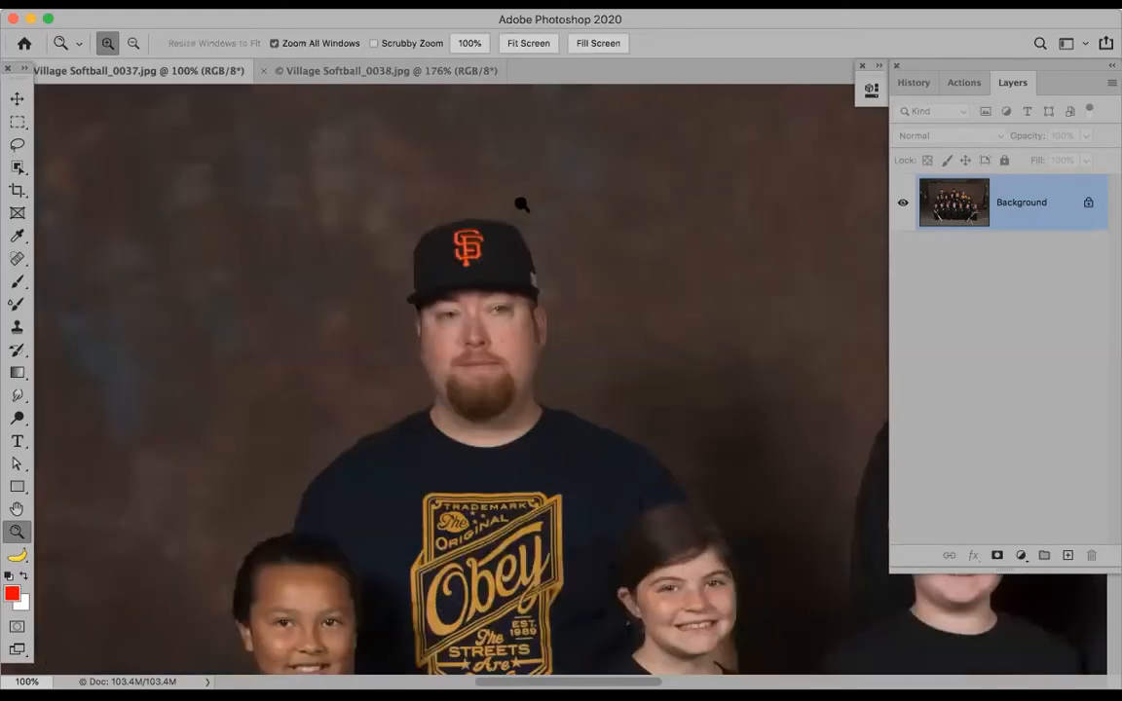
{"action": "key", "text": "l"}
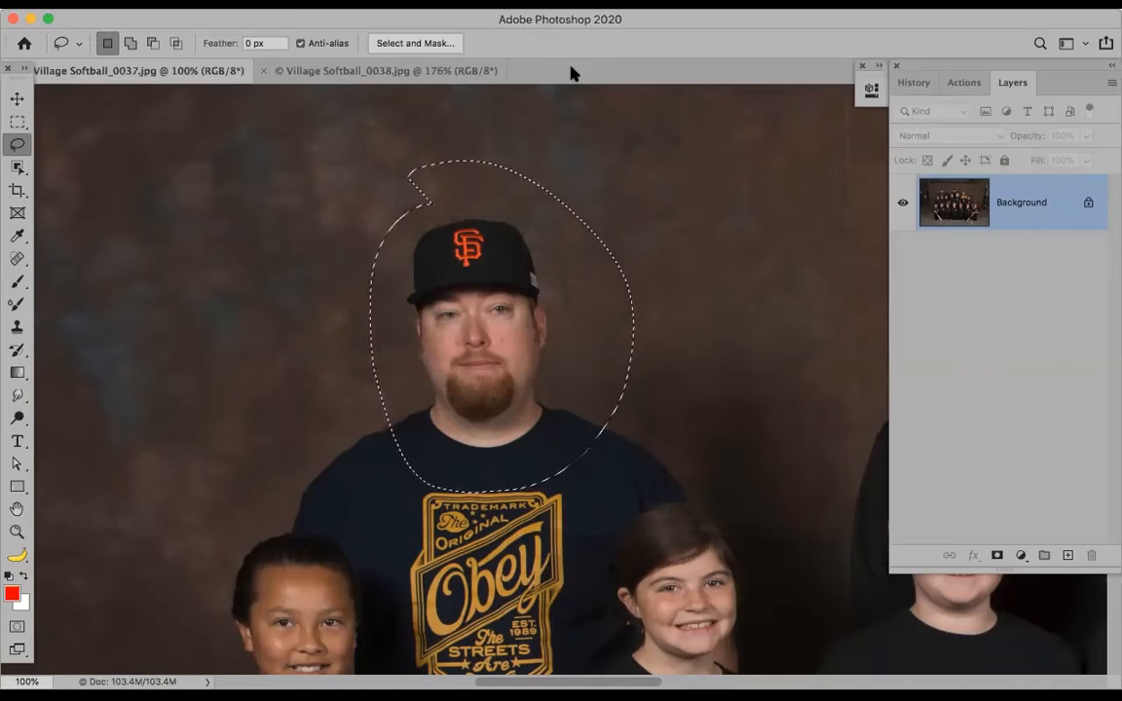
{"action": "left_click", "coordinate": [403, 70]}
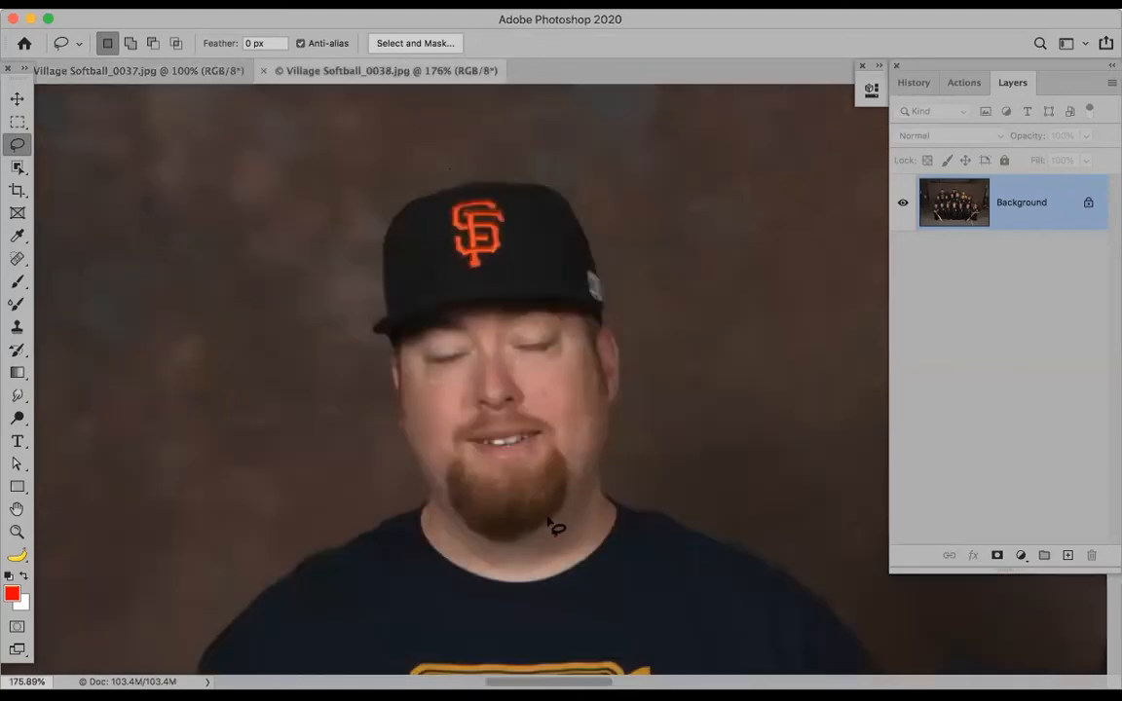
{"action": "key", "text": "cmd+v"}
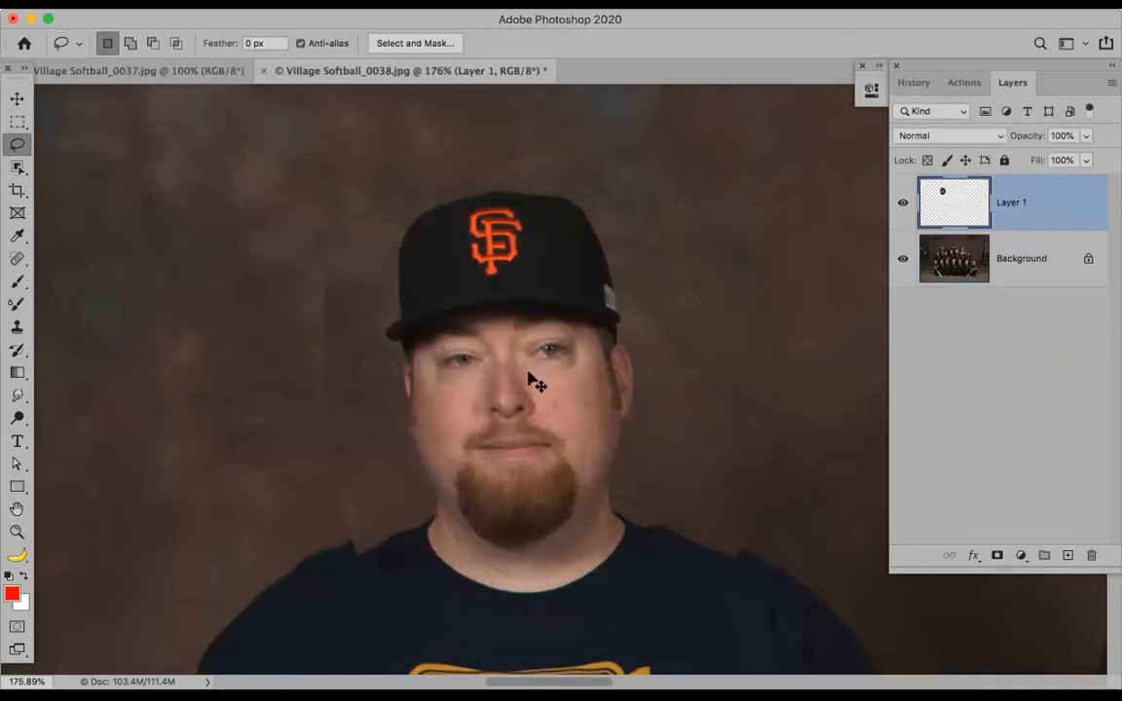
Move the pasted head upward near the original head and set Layer 1's blend mode to Difference
{"action": "key", "text": "v"}
{"action": "left_click_drag", "start_coordinate": [527, 375], "coordinate": [528, 352]}
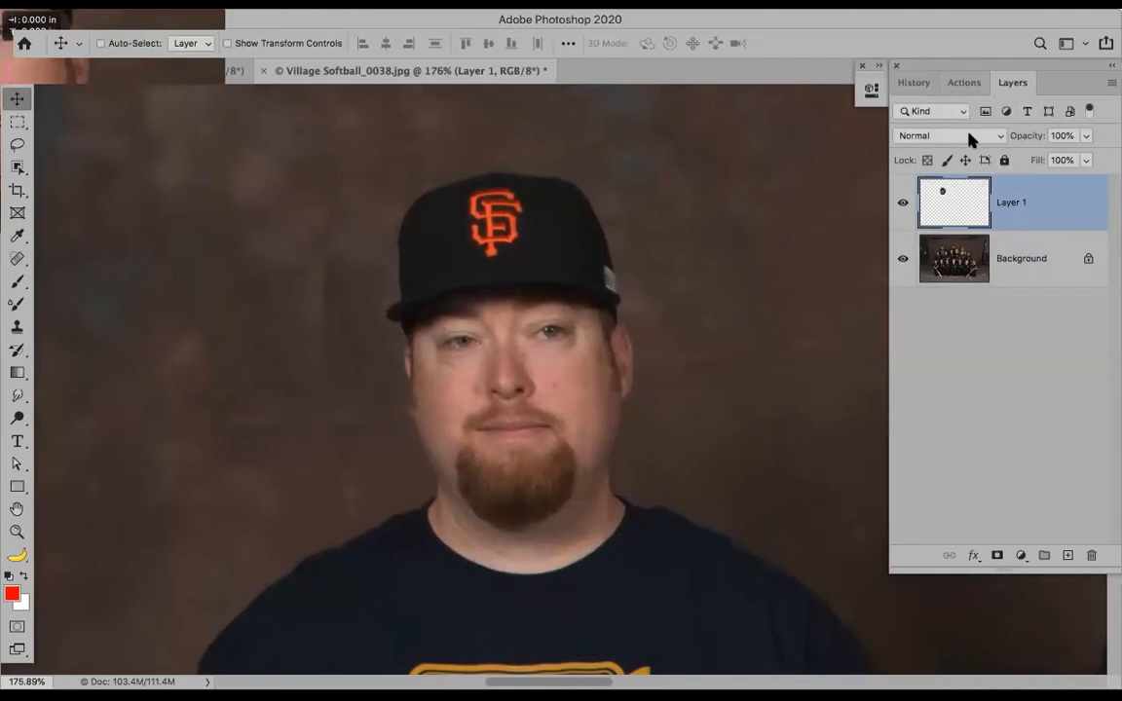
{"action": "left_click", "coordinate": [980, 137]}
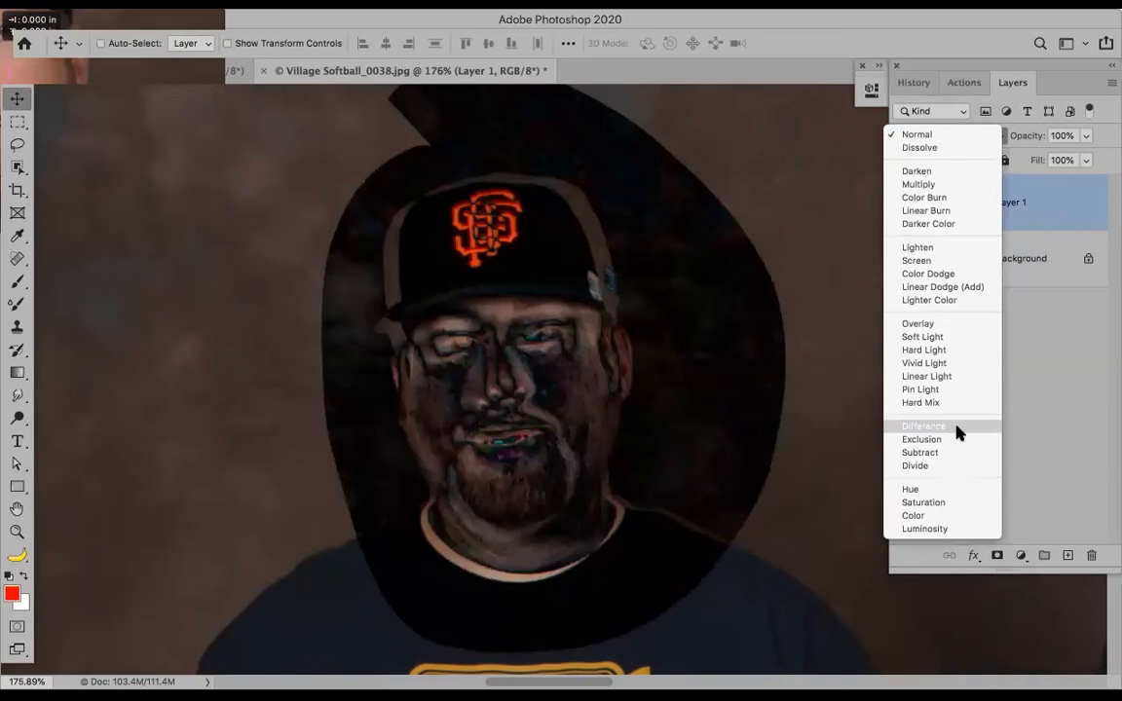
{"action": "left_click", "coordinate": [956, 434]}
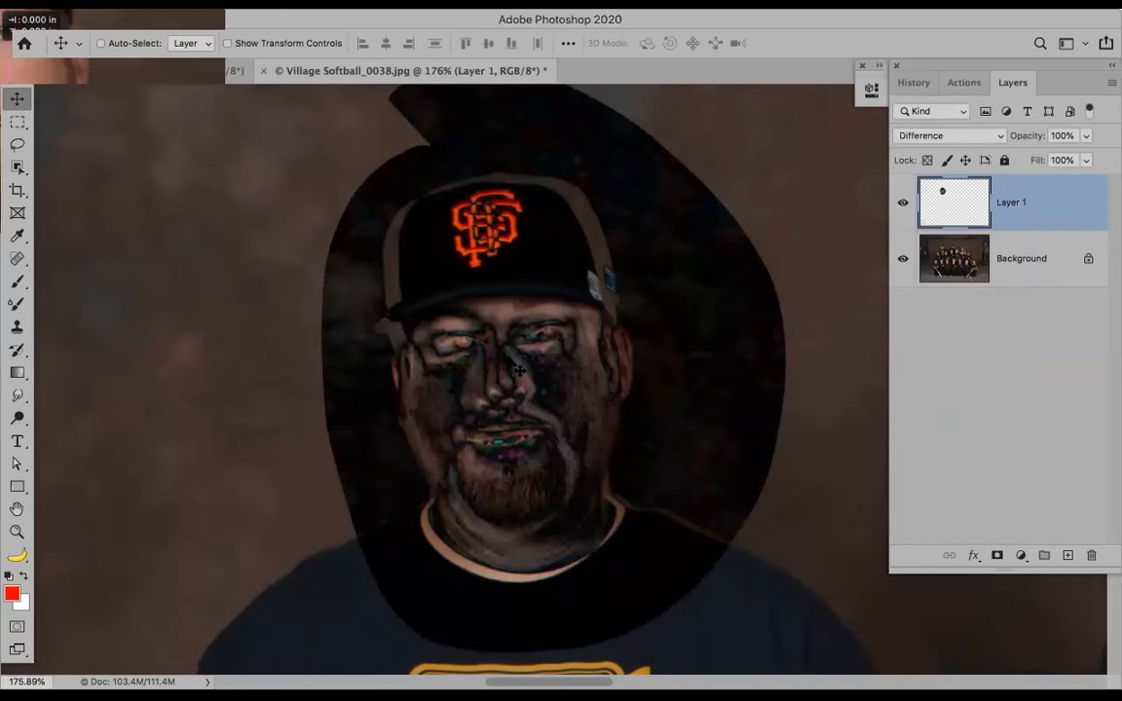
Align Layer 1 with the original head by moving it and nudging it until the cap and facial features overlap
{"action": "mouse_move", "coordinate": [513, 355]}
{"action": "left_mouse_down"}
{"action": "mouse_move", "coordinate": [590, 355]}
{"action": "mouse_move", "coordinate": [503, 347]}
{"action": "mouse_move", "coordinate": [503, 366]}
{"action": "left_mouse_up"}
{"action": "key", "text": "Down"}
{"action": "key", "text": "Up"}
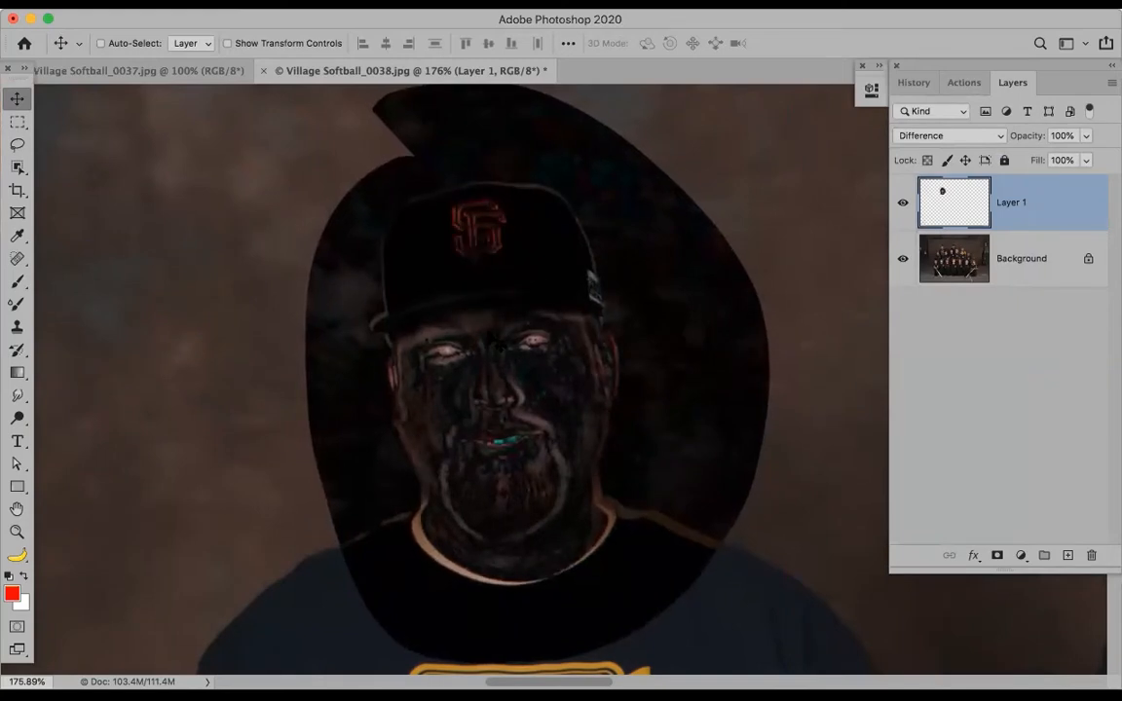
{"action": "key", "text": "Up"}
{"action": "key", "text": "Down"}
{"action": "key", "text": "Left"}
{"action": "key", "text": "Up"}
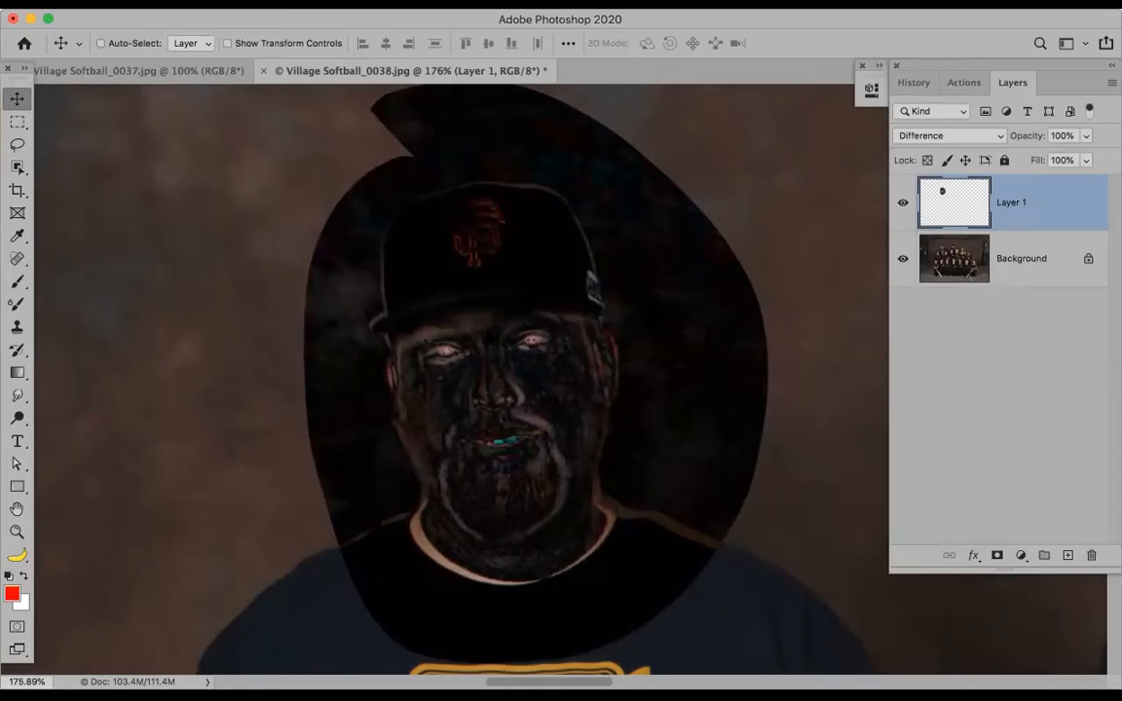
{"action": "key", "text": "Right"}
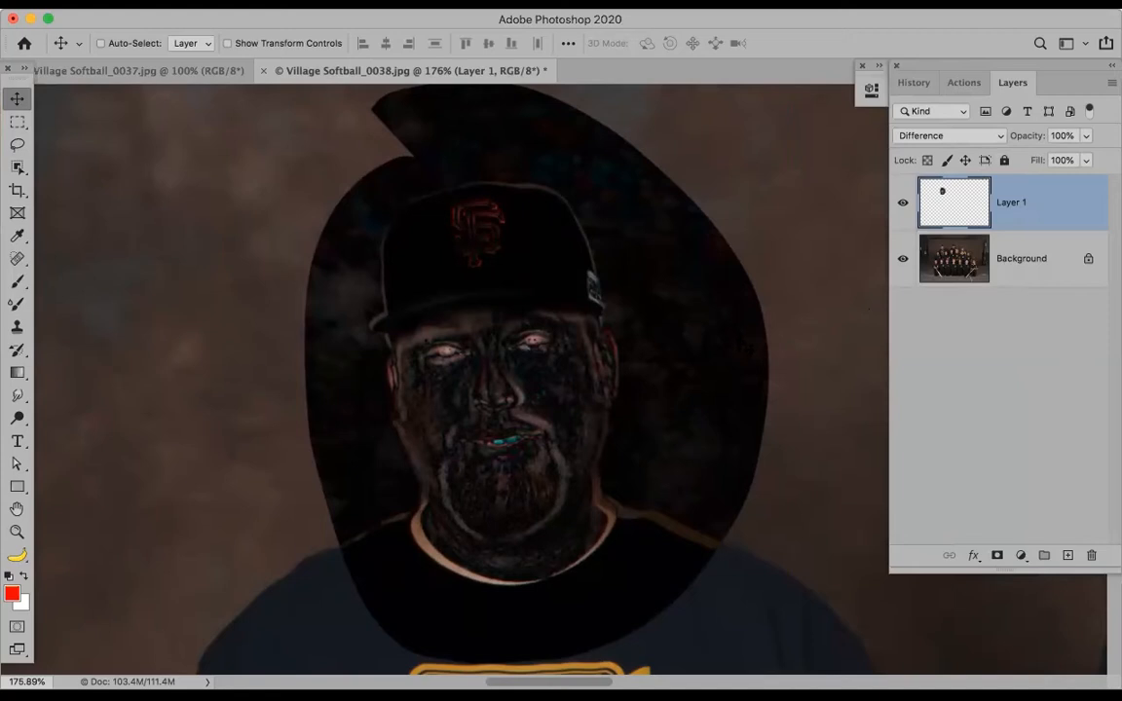
Restore Layer 1's blend mode to Normal and toggle its visibility to compare the aligned head with the original
{"action": "left_click", "coordinate": [1000, 137]}
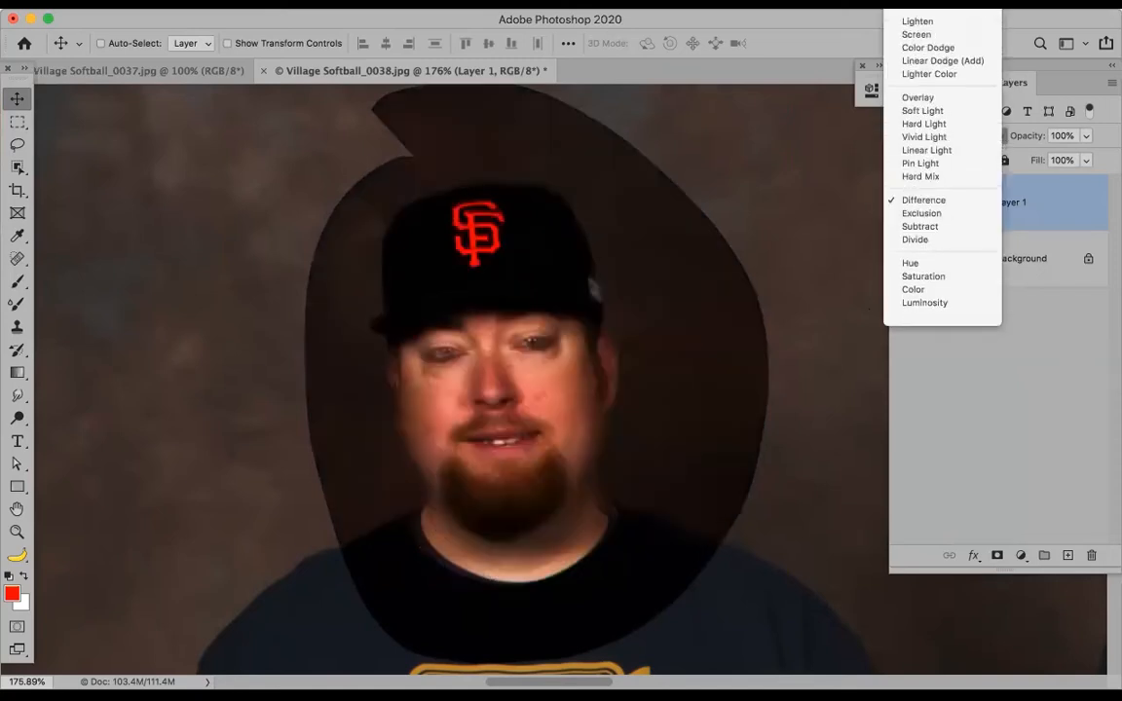
{"action": "left_click", "coordinate": [916, 6]}
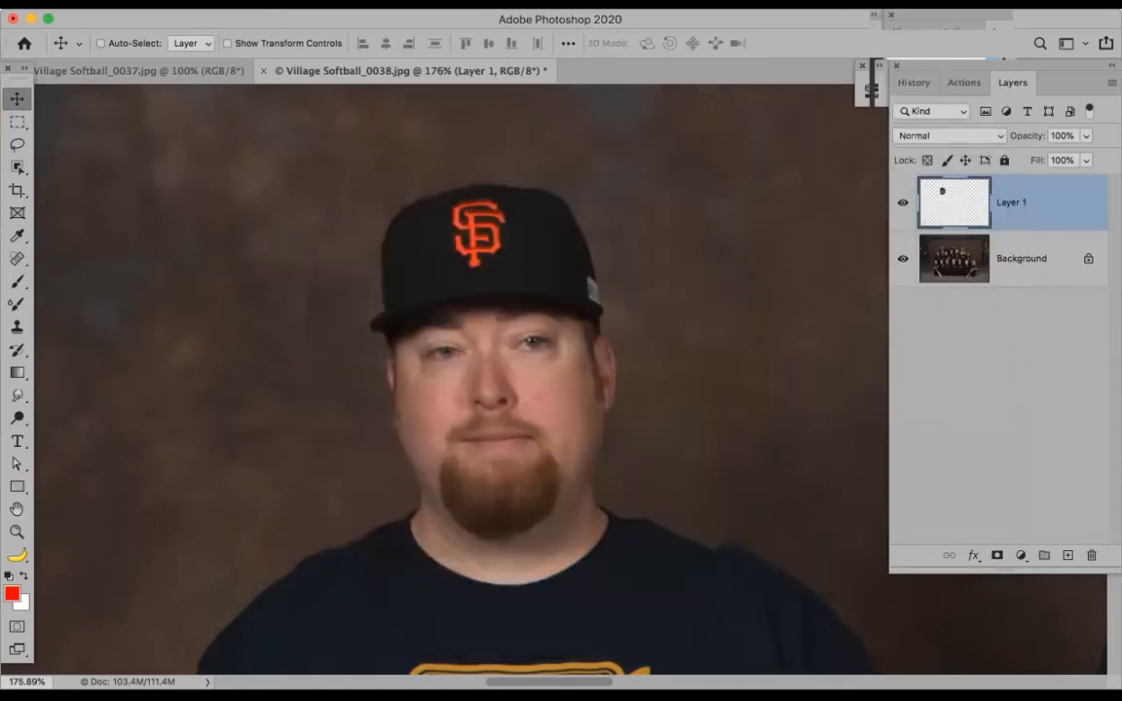
{"action": "key", "text": "super+1"}
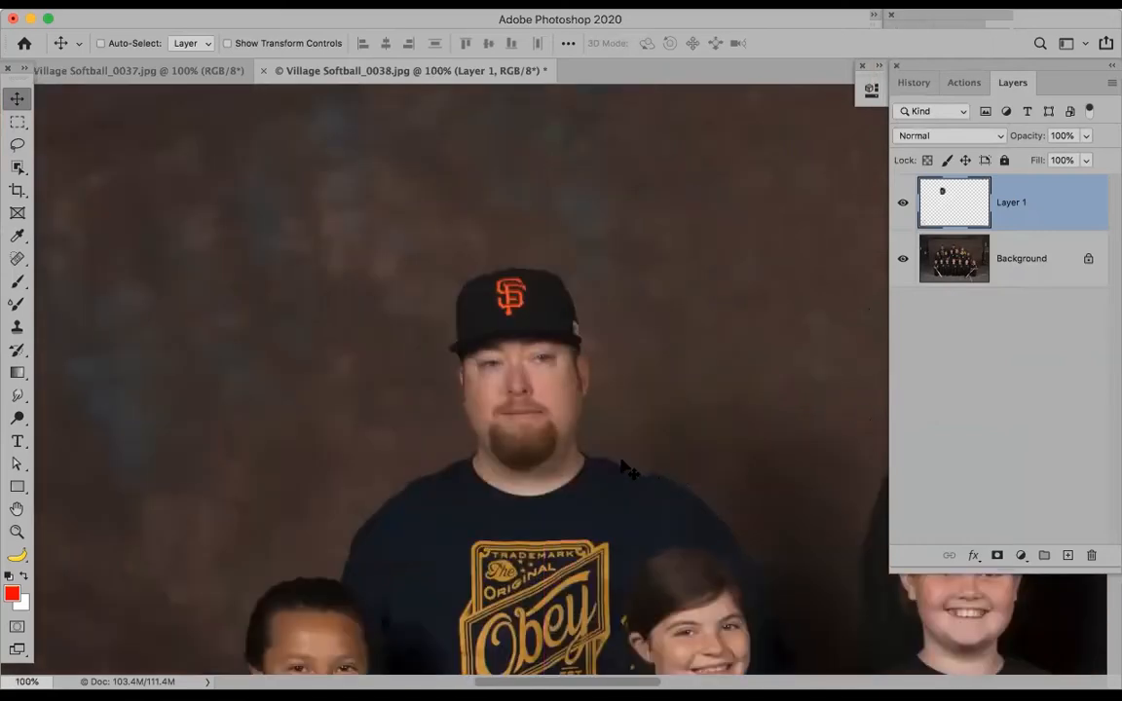
{"action": "left_click", "coordinate": [903, 202]}
{"action": "left_click", "coordinate": [903, 201]}
{"action": "left_click", "coordinate": [904, 200]}
{"action": "left_click", "coordinate": [904, 202]}
Add a layer mask to Layer 1 and paint it black around the capped man's cap, face and neck to blend the pasted head
{"action": "left_click", "coordinate": [997, 557]}
{"action": "key", "text": "d"}
{"action": "key", "text": "b"}
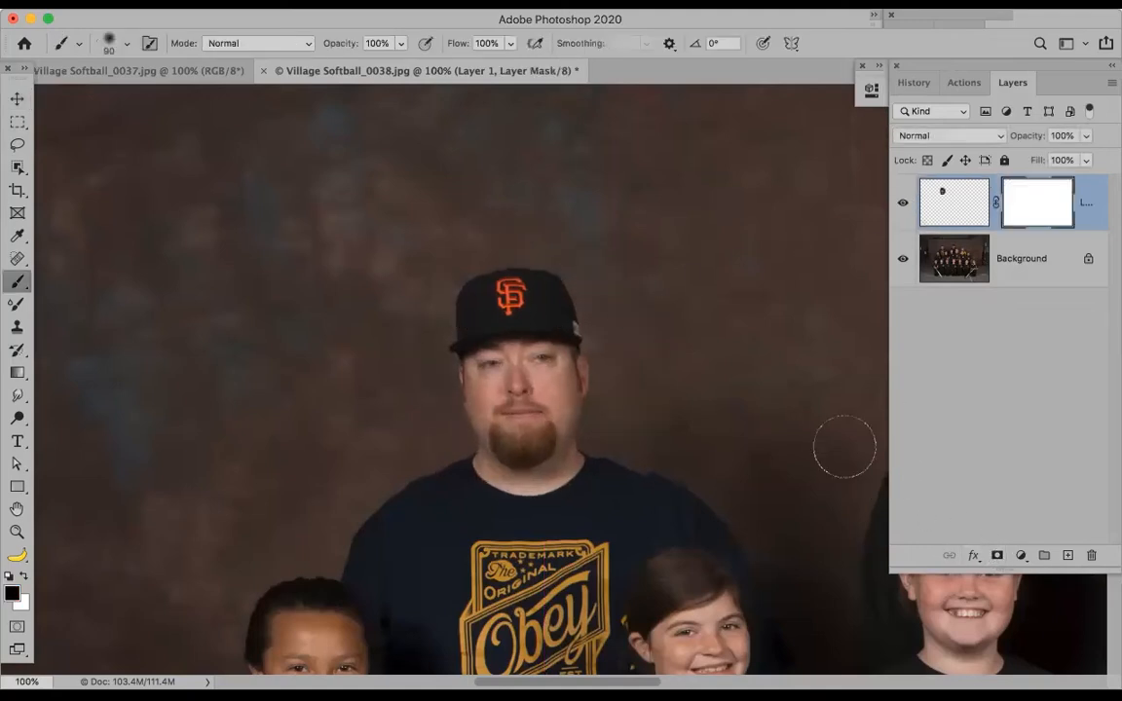
{"action": "mouse_move", "coordinate": [394, 308]}
{"action": "left_mouse_down"}
{"action": "mouse_move", "coordinate": [400, 456]}
{"action": "mouse_move", "coordinate": [373, 478]}
{"action": "left_mouse_up"}
{"action": "mouse_move", "coordinate": [622, 284]}
{"action": "left_mouse_down"}
{"action": "mouse_move", "coordinate": [520, 211]}
{"action": "mouse_move", "coordinate": [469, 224]}
{"action": "mouse_move", "coordinate": [389, 317]}
{"action": "left_mouse_up"}
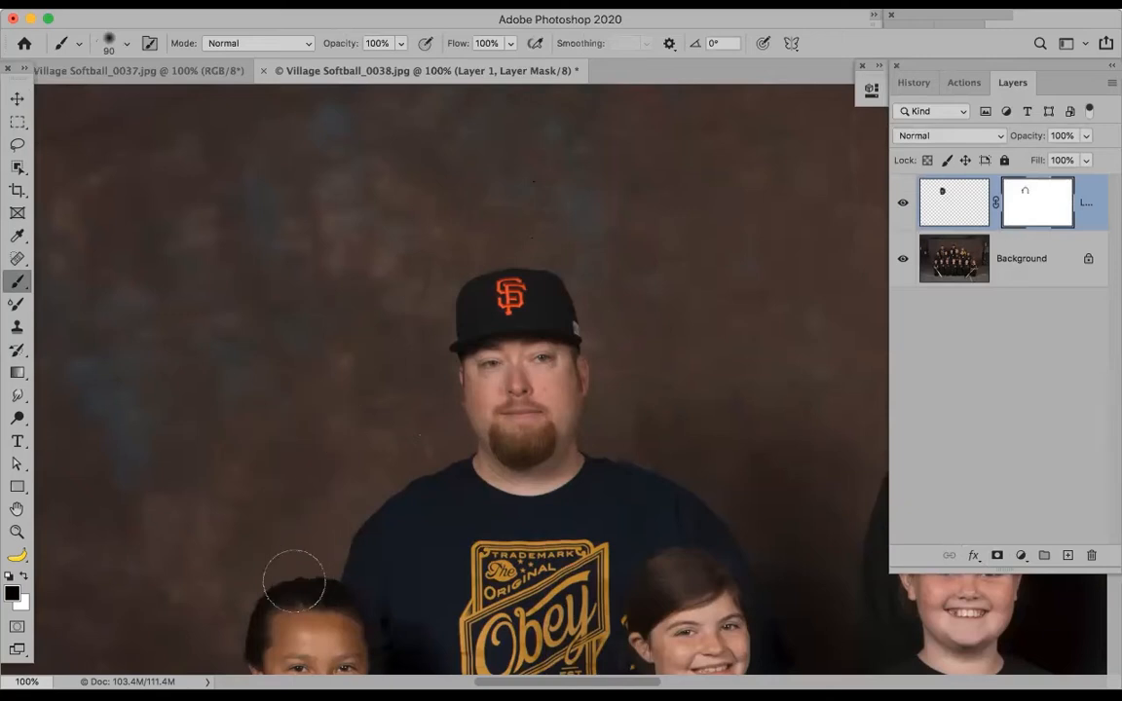
{"action": "mouse_move", "coordinate": [476, 546]}
{"action": "left_mouse_down"}
{"action": "mouse_move", "coordinate": [530, 497]}
{"action": "mouse_move", "coordinate": [488, 471]}
{"action": "mouse_move", "coordinate": [541, 495]}
{"action": "mouse_move", "coordinate": [637, 398]}
{"action": "left_mouse_up"}
Compare the masked head with the original by toggling Layer 1's visibility at closer and wider views
{"action": "left_click", "coordinate": [905, 202]}
{"action": "left_click", "coordinate": [905, 202]}
{"action": "key", "text": "super+minus"}
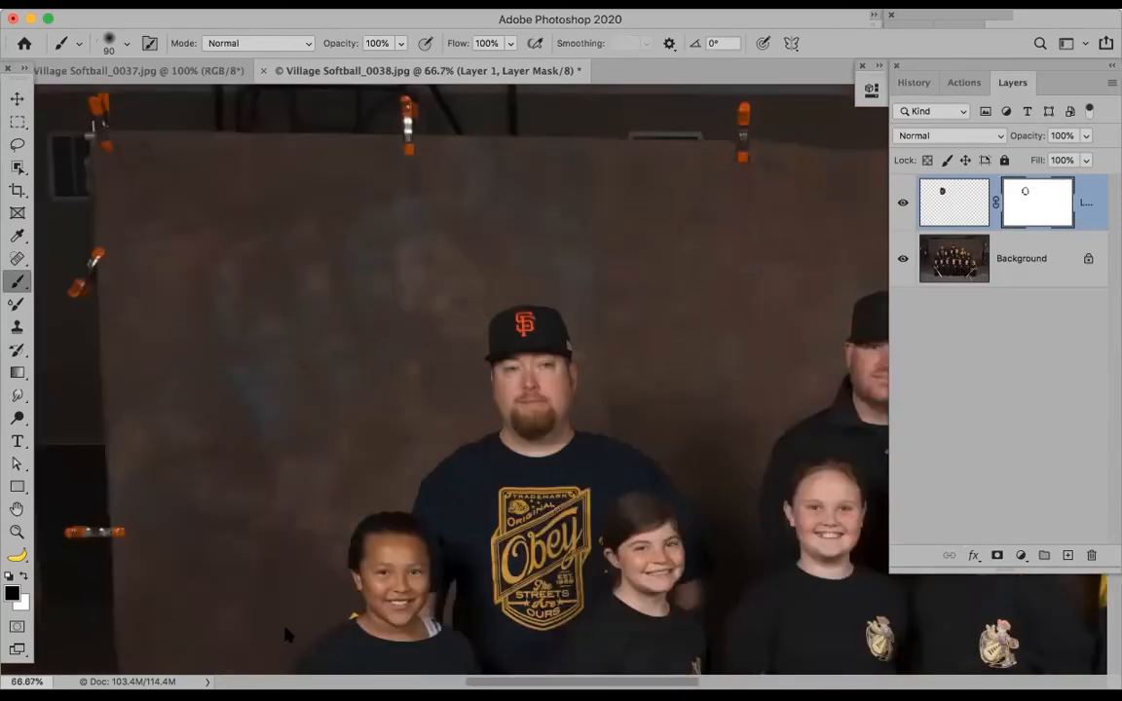
{"action": "left_click", "coordinate": [903, 203]}
{"action": "left_click", "coordinate": [904, 203]}
{"action": "left_click", "coordinate": [905, 205]}
{"action": "left_click", "coordinate": [905, 205]}
Flatten the team photo into a single Background layer and open it in the Liquify filter
{"action": "scroll", "coordinate": [738, 434], "scroll_direction": "down", "scroll_amount": 3}
{"action": "scroll", "coordinate": [738, 433], "scroll_direction": "right", "scroll_amount": 8}
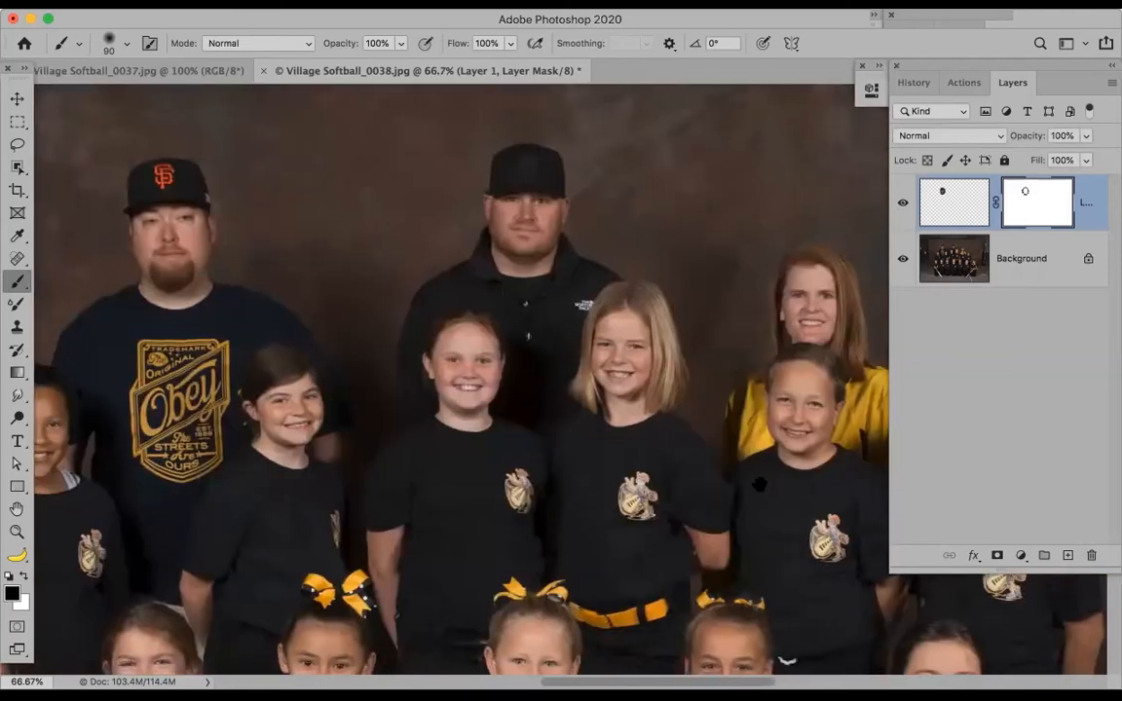
{"action": "scroll", "coordinate": [614, 451], "scroll_direction": "right", "scroll_amount": 7}
{"action": "scroll", "coordinate": [613, 451], "scroll_direction": "down", "scroll_amount": 2}
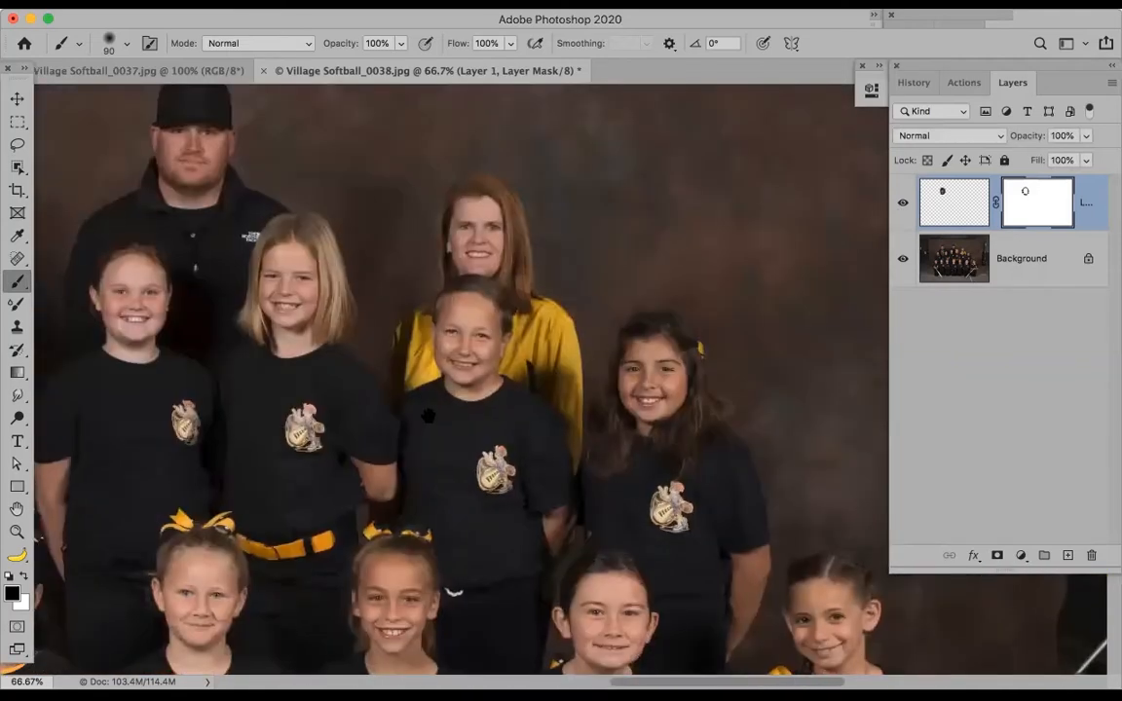
{"action": "scroll", "coordinate": [583, 451], "scroll_direction": "left", "scroll_amount": 5}
{"action": "scroll", "coordinate": [584, 452], "scroll_direction": "up", "scroll_amount": 1}
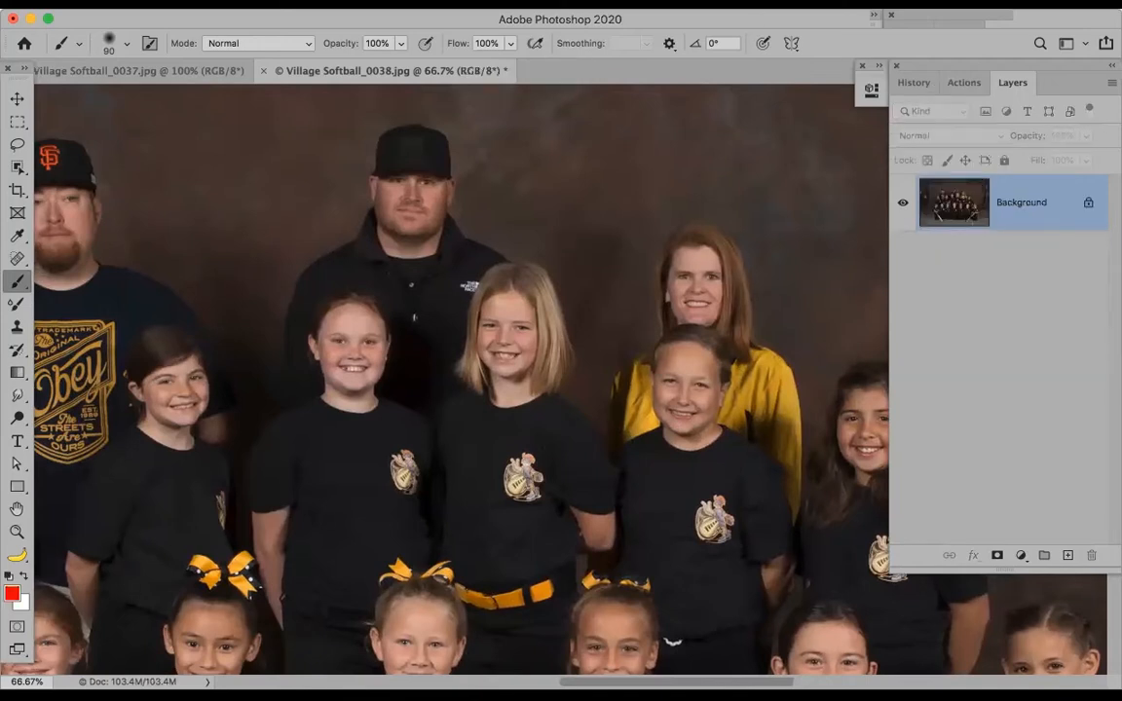
{"action": "left_click", "coordinate": [410, 6]}
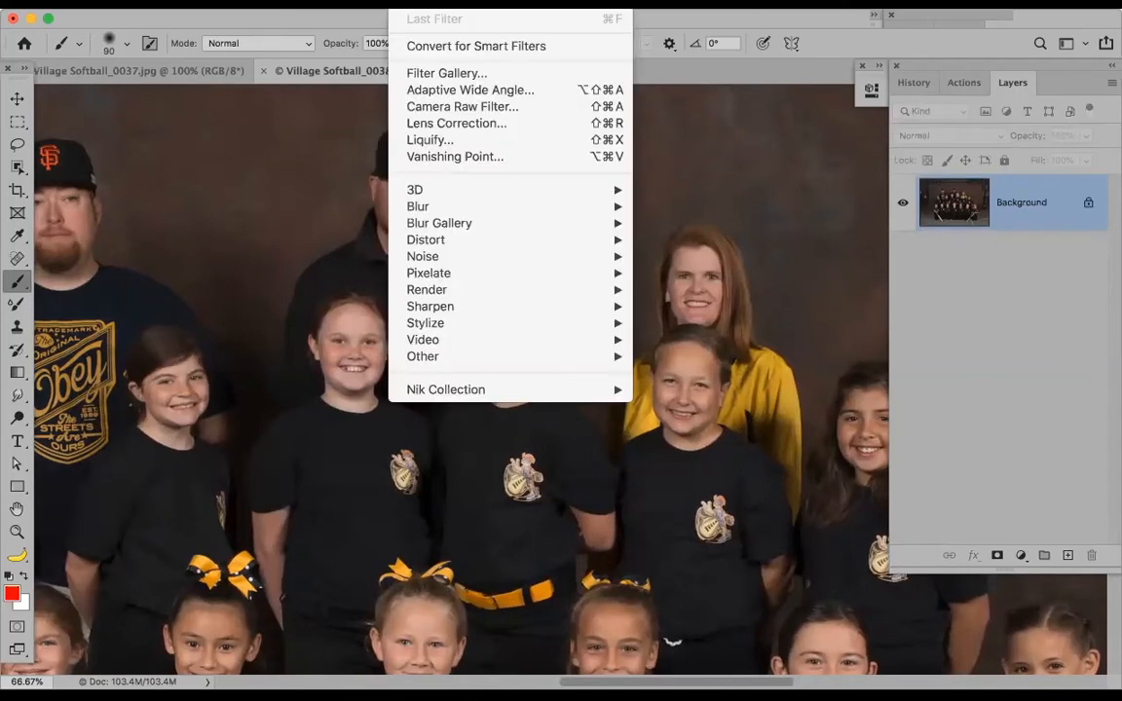
{"action": "left_click", "coordinate": [429, 142]}
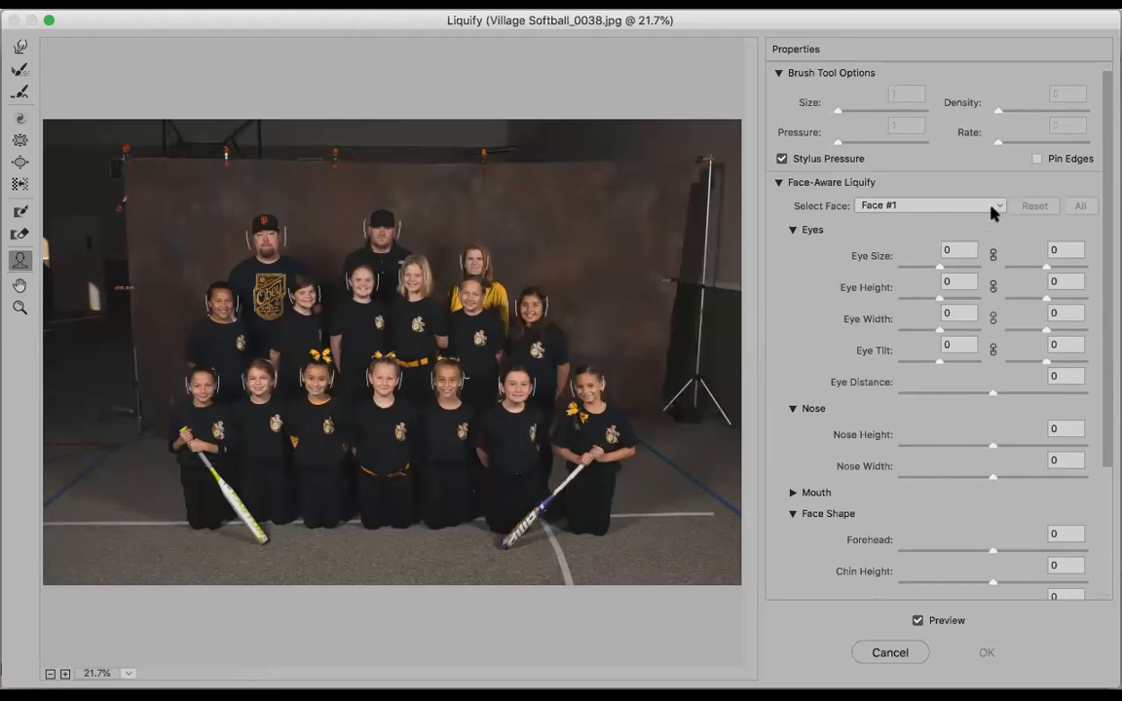
Try a linked Eye Size of -20 on Face #13 and reset that face
{"action": "key", "text": "alt"}
{"action": "key", "text": "alt"}
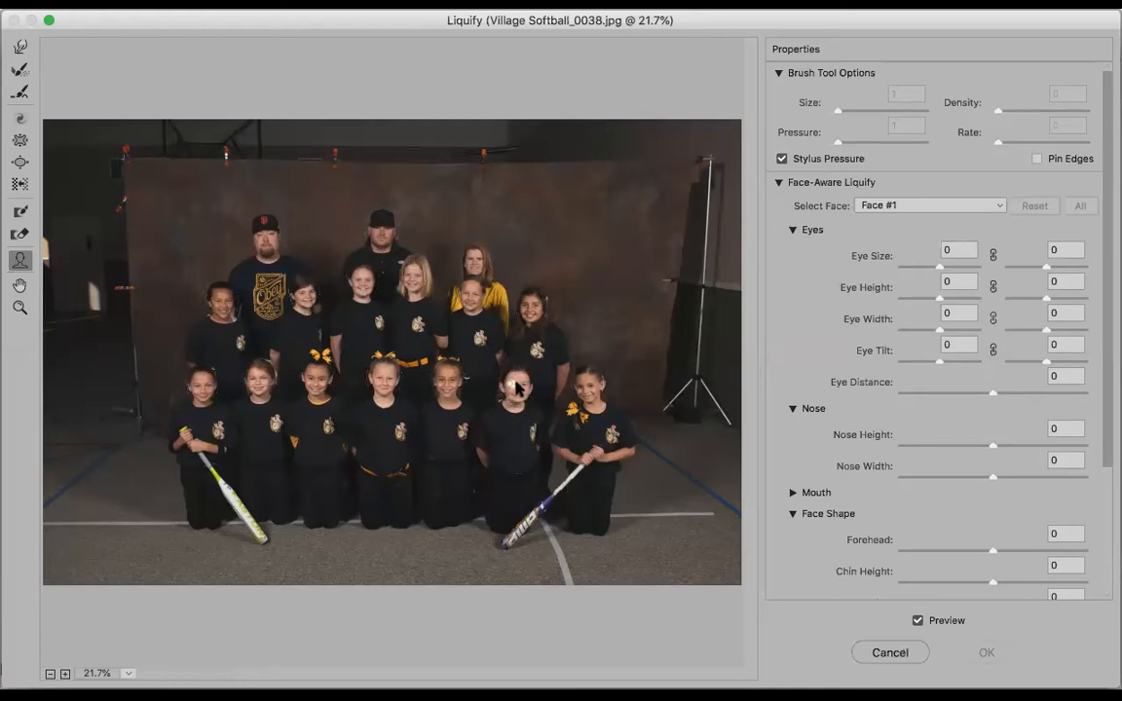
{"action": "key", "text": "alt"}
{"action": "left_click", "coordinate": [996, 207]}
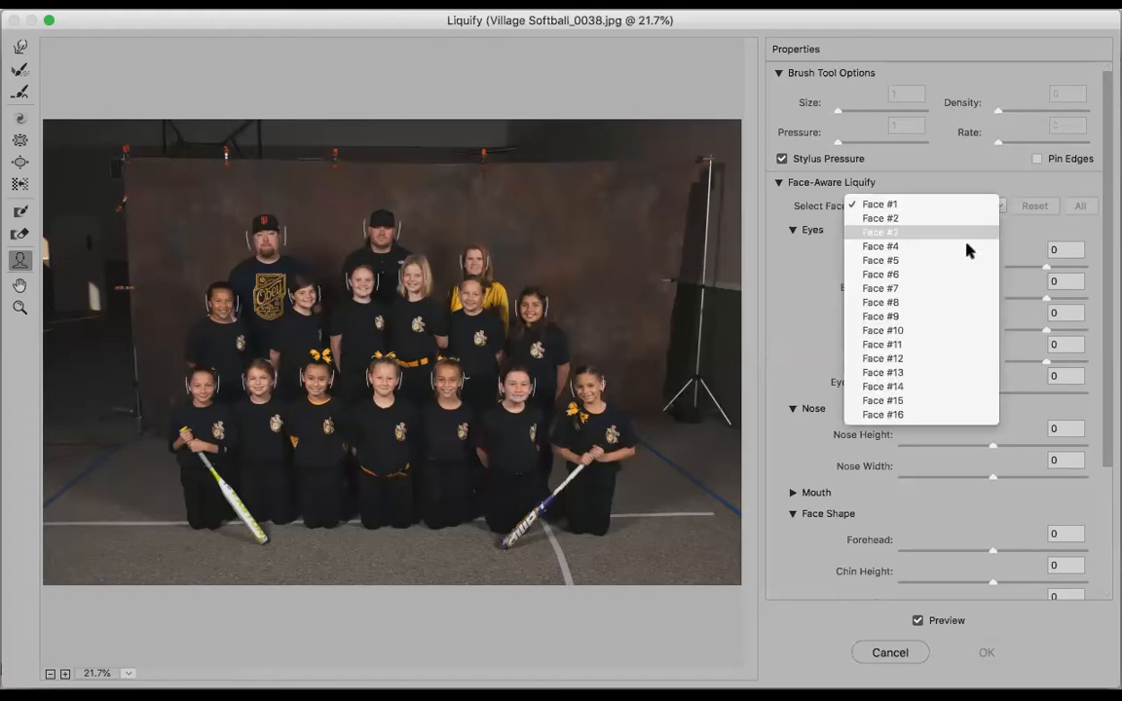
{"action": "left_click", "coordinate": [906, 372]}
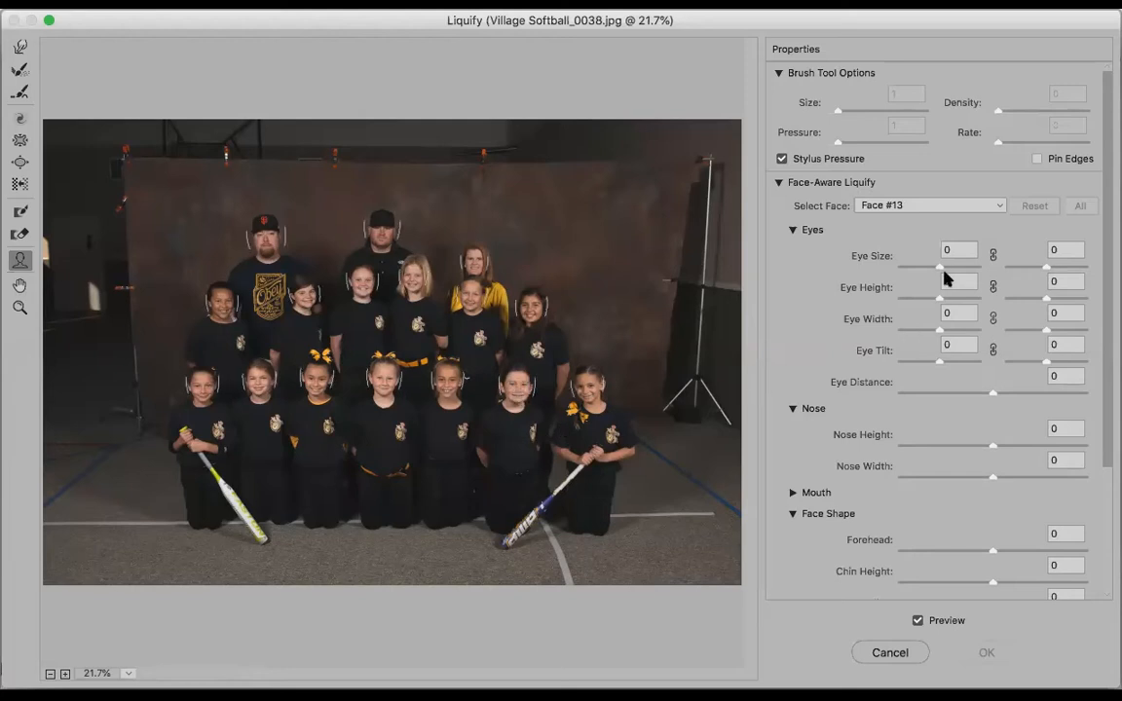
{"action": "left_click", "coordinate": [993, 255]}
{"action": "left_click_drag", "start_coordinate": [886, 257], "coordinate": [961, 254]}
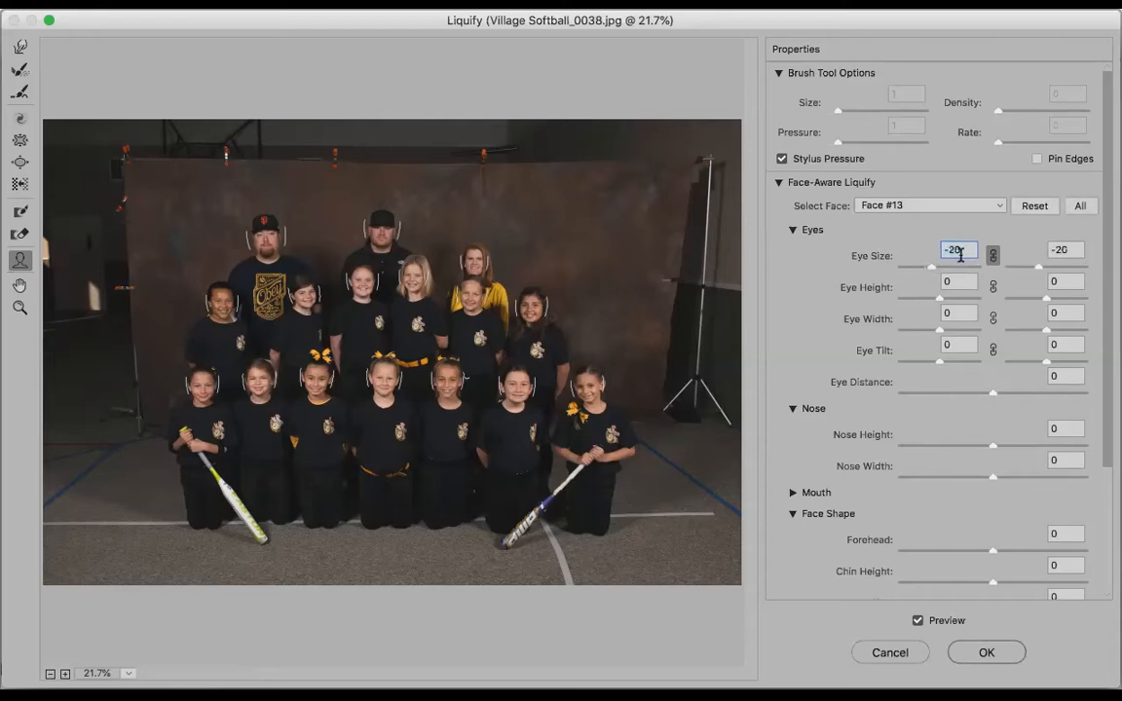
{"action": "left_click", "coordinate": [1035, 206]}
Try an Eye Tilt of -100 on one eye of Face #7 and undo the change
{"action": "left_click", "coordinate": [999, 205]}
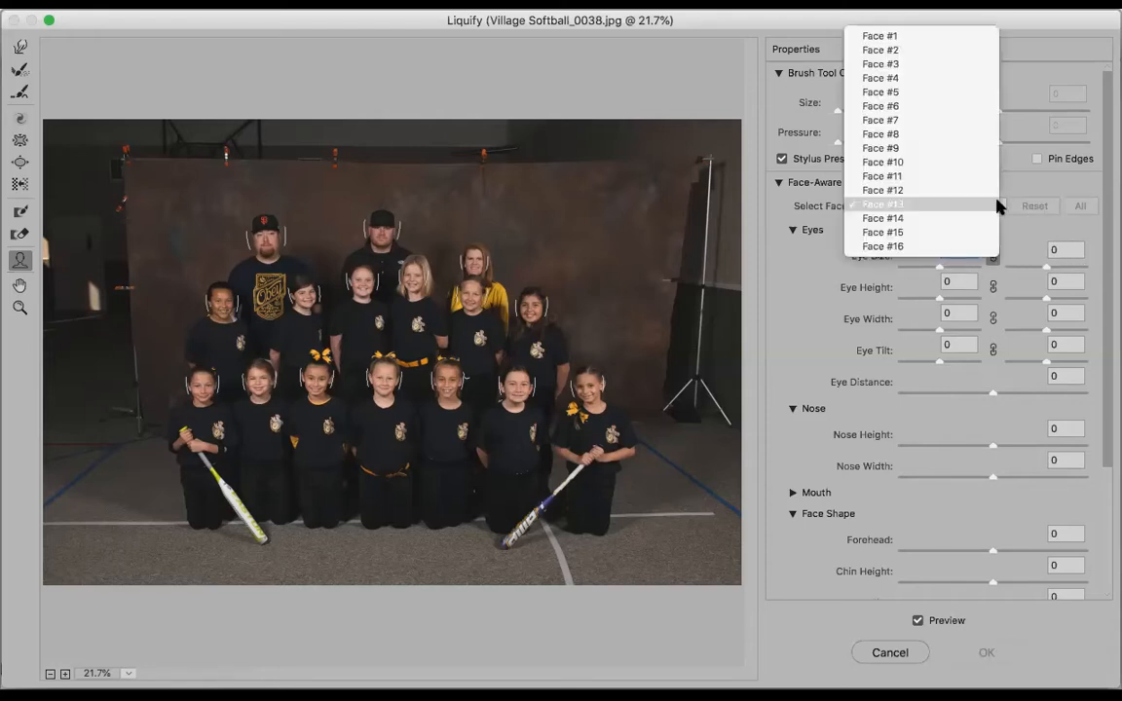
{"action": "left_click", "coordinate": [994, 206]}
{"action": "key", "text": "alt"}
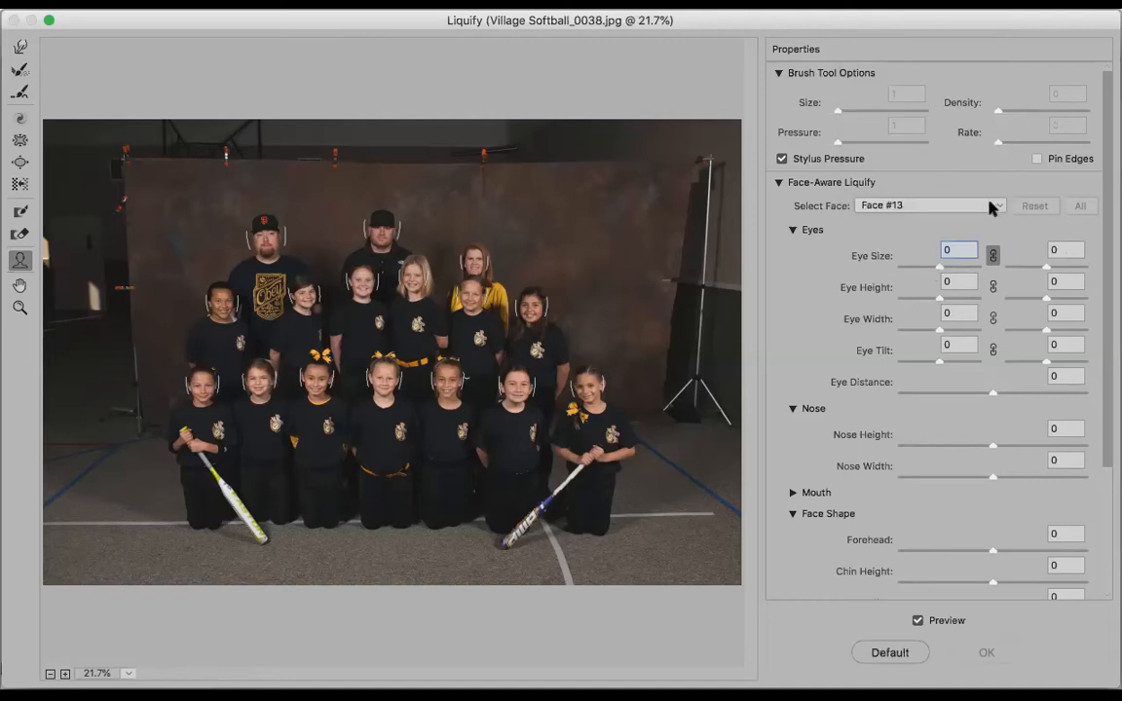
{"action": "left_click", "coordinate": [995, 206], "text": "alt"}
{"action": "left_click", "coordinate": [950, 206]}
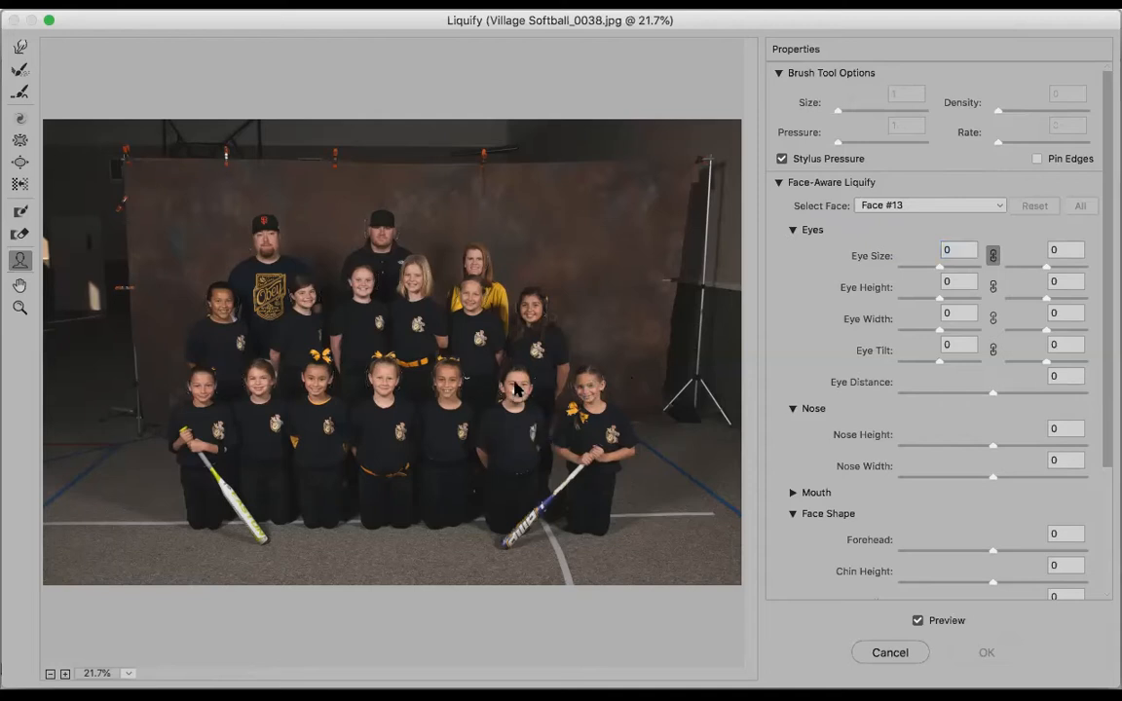
{"action": "left_click", "coordinate": [530, 312]}
{"action": "key", "text": "alt+super+z"}
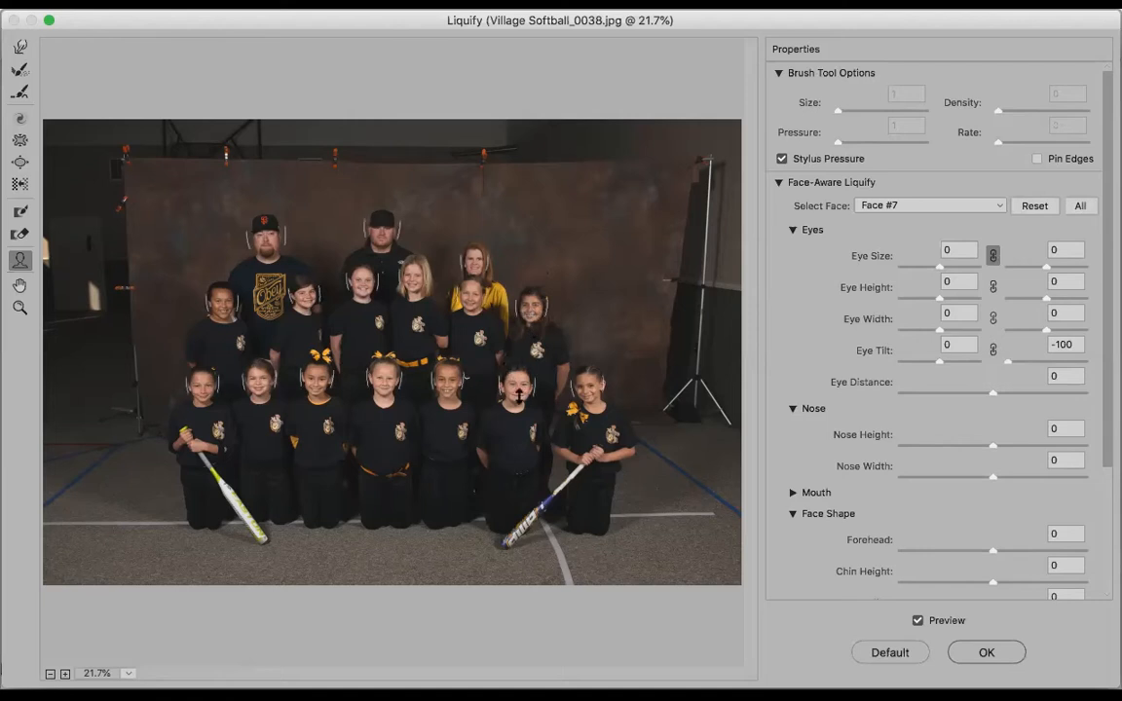
{"action": "key", "text": "super+z"}
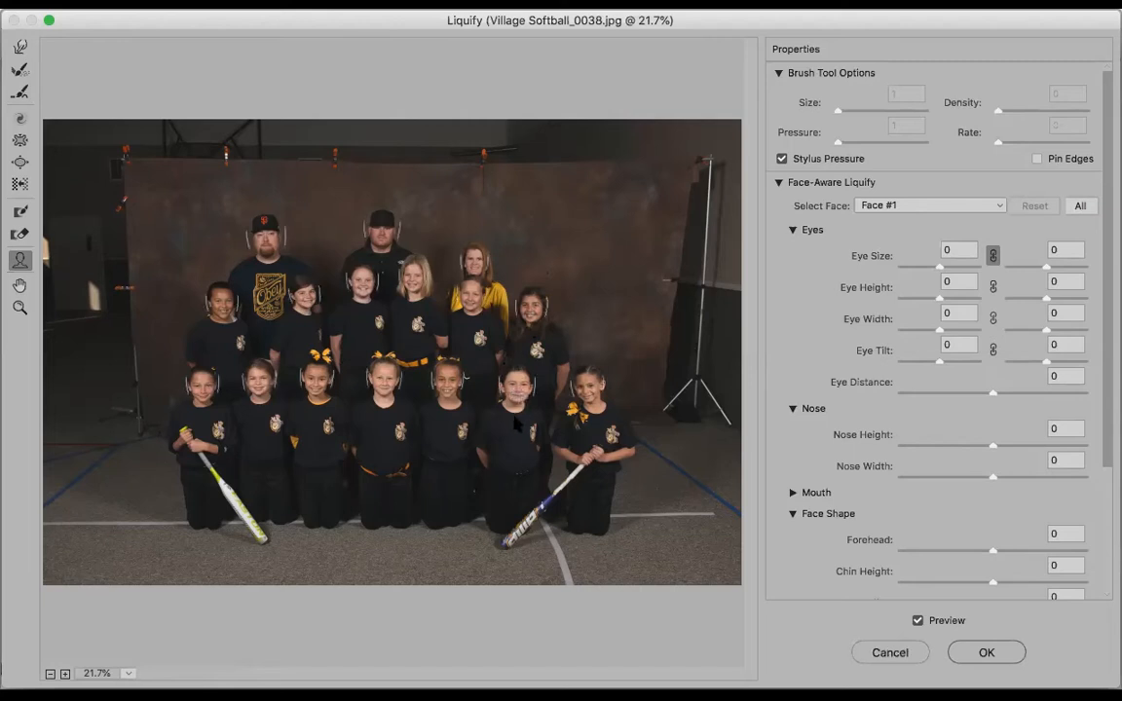
Reshape Face #1's mouth with Smile 96, Upper Lip 16 and Lower Lip 22
{"action": "key", "text": "z"}
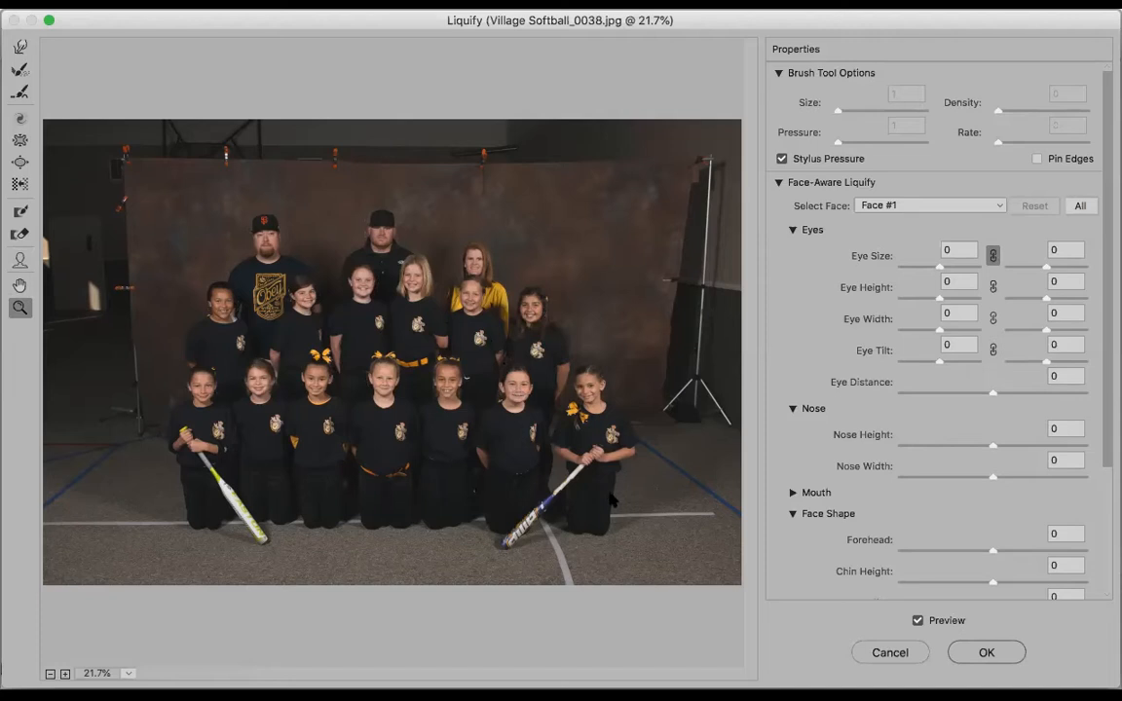
{"action": "left_click", "coordinate": [611, 499]}
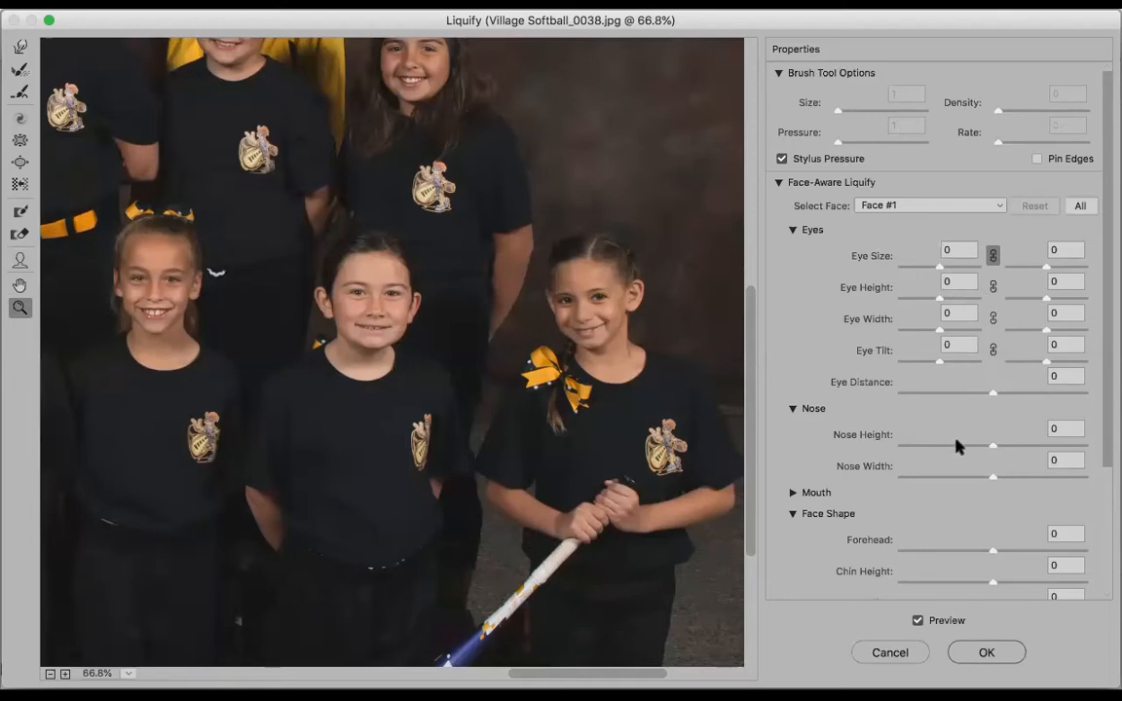
{"action": "left_click", "coordinate": [793, 514]}
{"action": "left_click", "coordinate": [792, 494]}
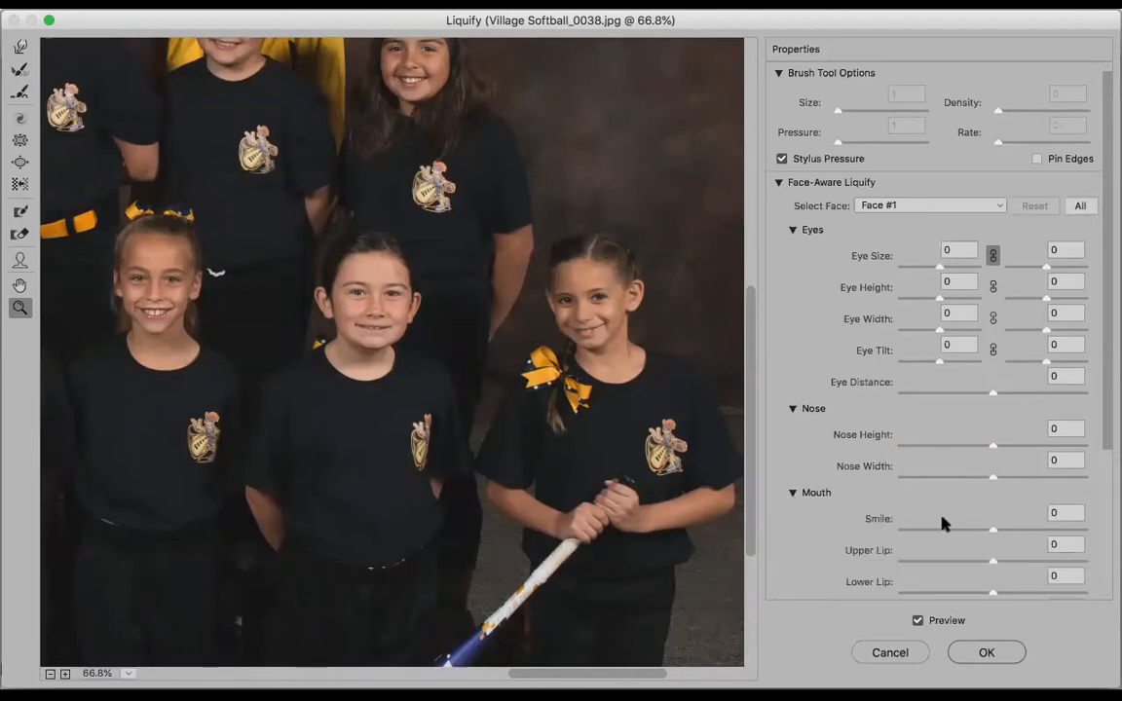
{"action": "left_click_drag", "start_coordinate": [991, 527], "coordinate": [1082, 530]}
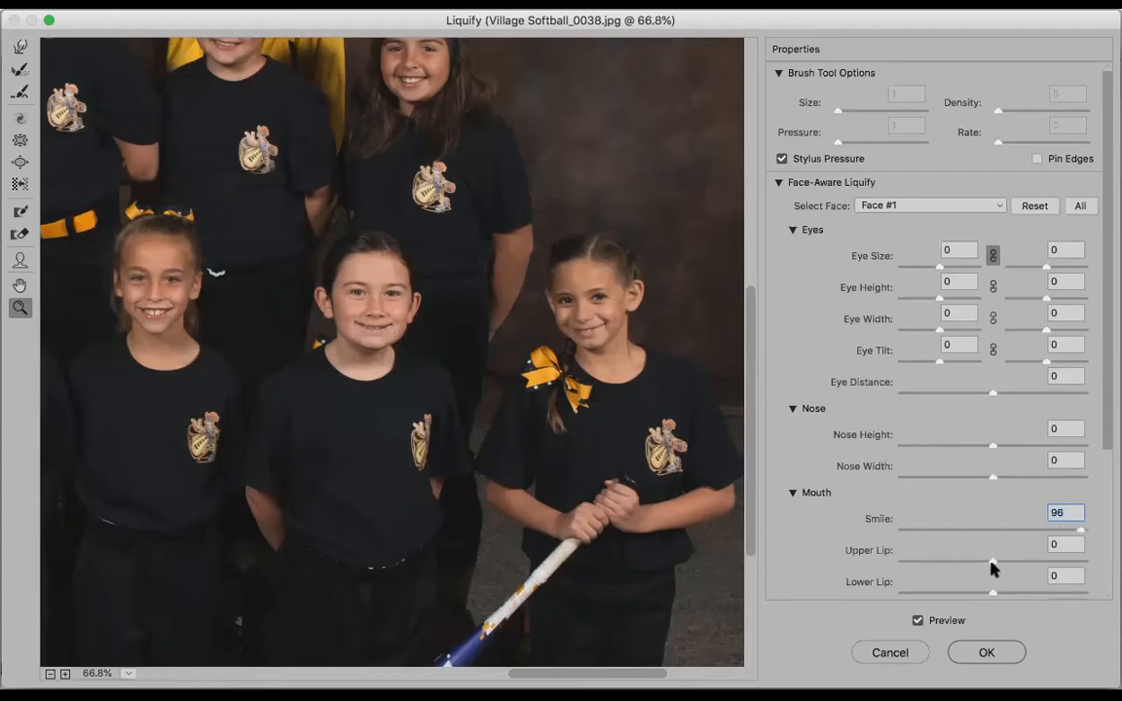
{"action": "left_click_drag", "start_coordinate": [993, 564], "coordinate": [1011, 592]}
Link Face #1's Eye Tilt values, set both to 31 and apply the Liquify filter
{"action": "left_click", "coordinate": [993, 348]}
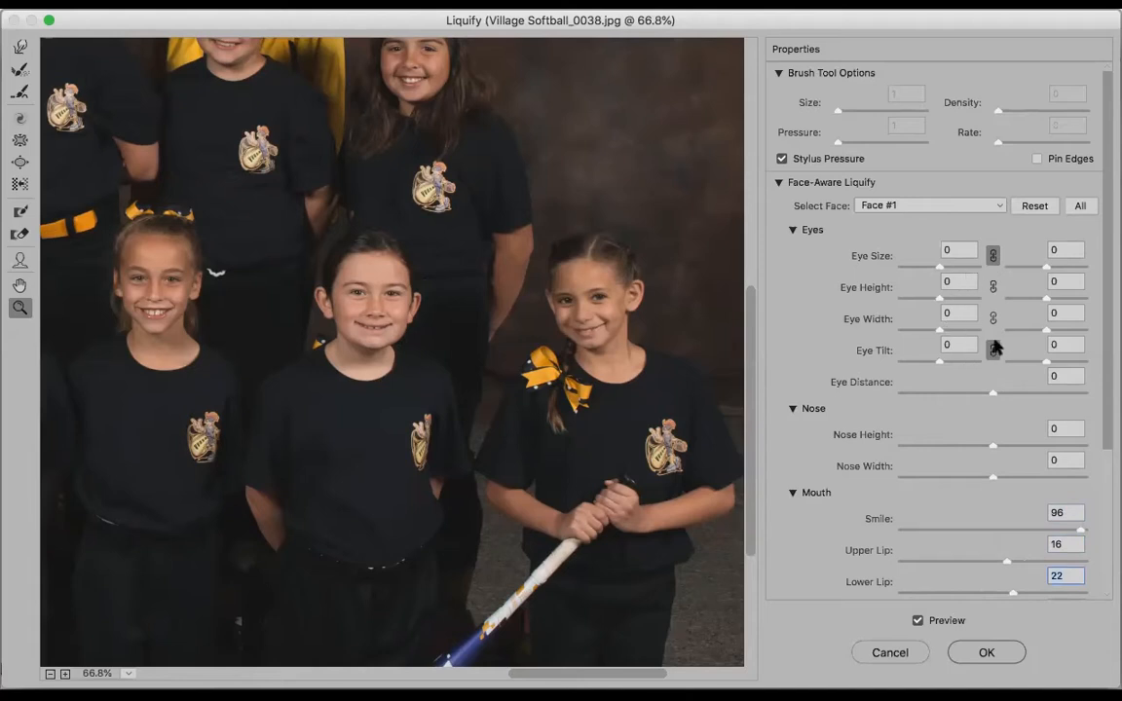
{"action": "left_click_drag", "start_coordinate": [942, 362], "coordinate": [951, 356]}
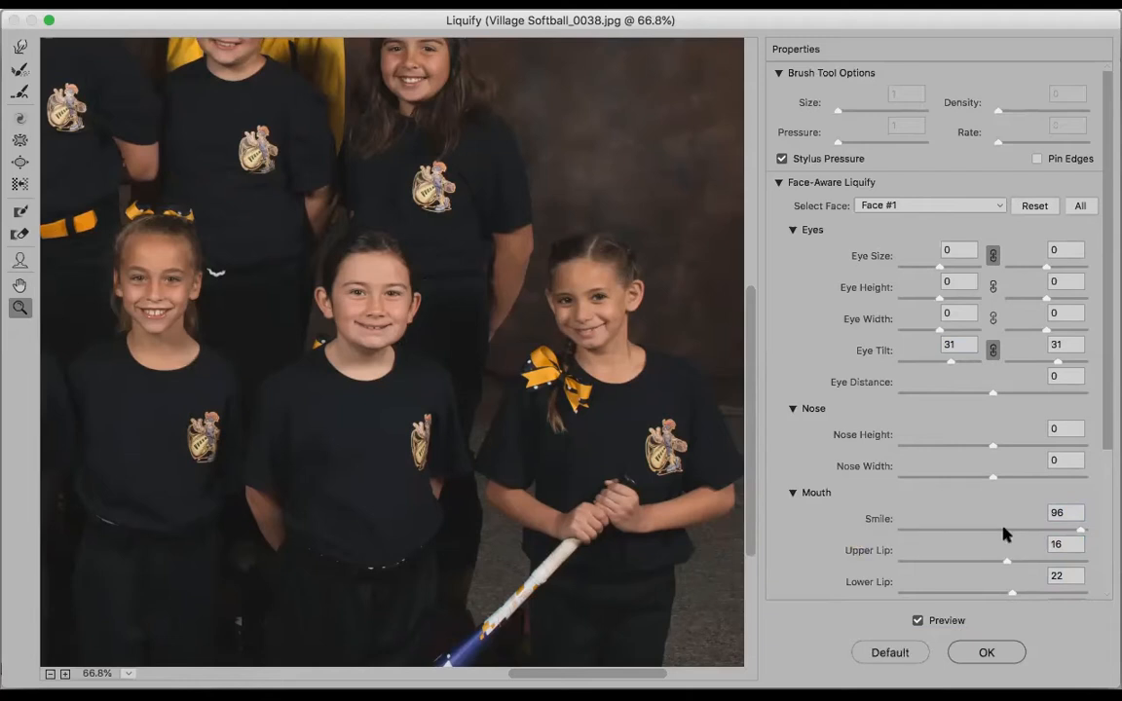
{"action": "key", "text": "ctrl+0"}
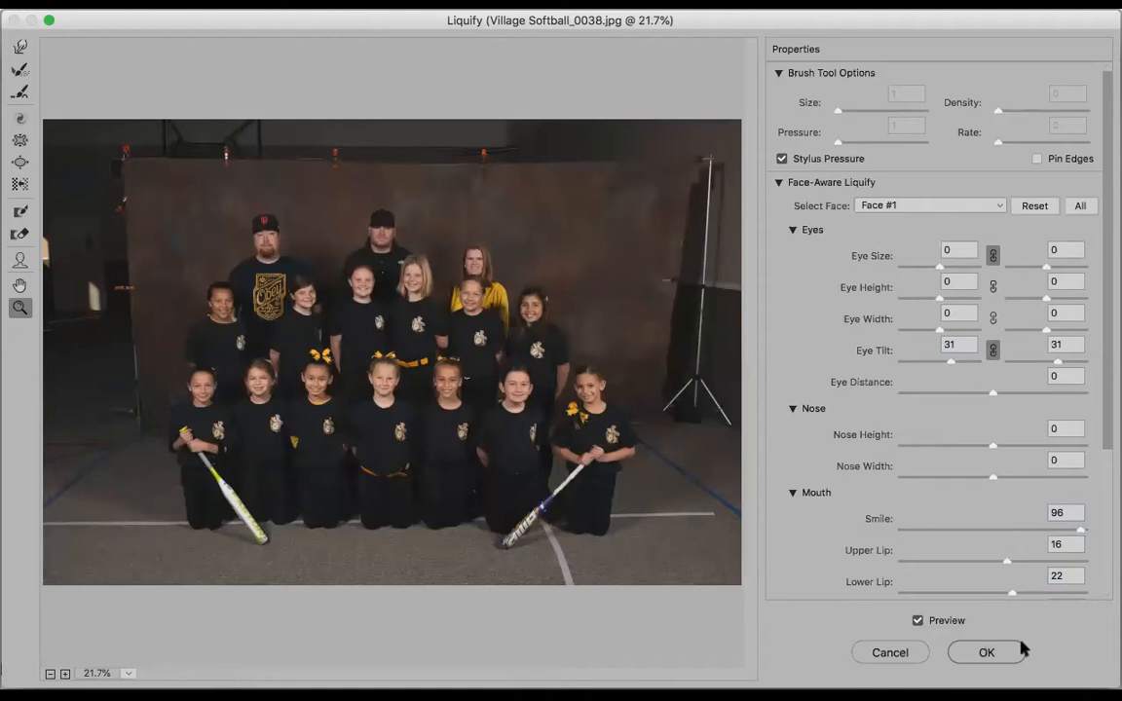
{"action": "left_click", "coordinate": [983, 653]}
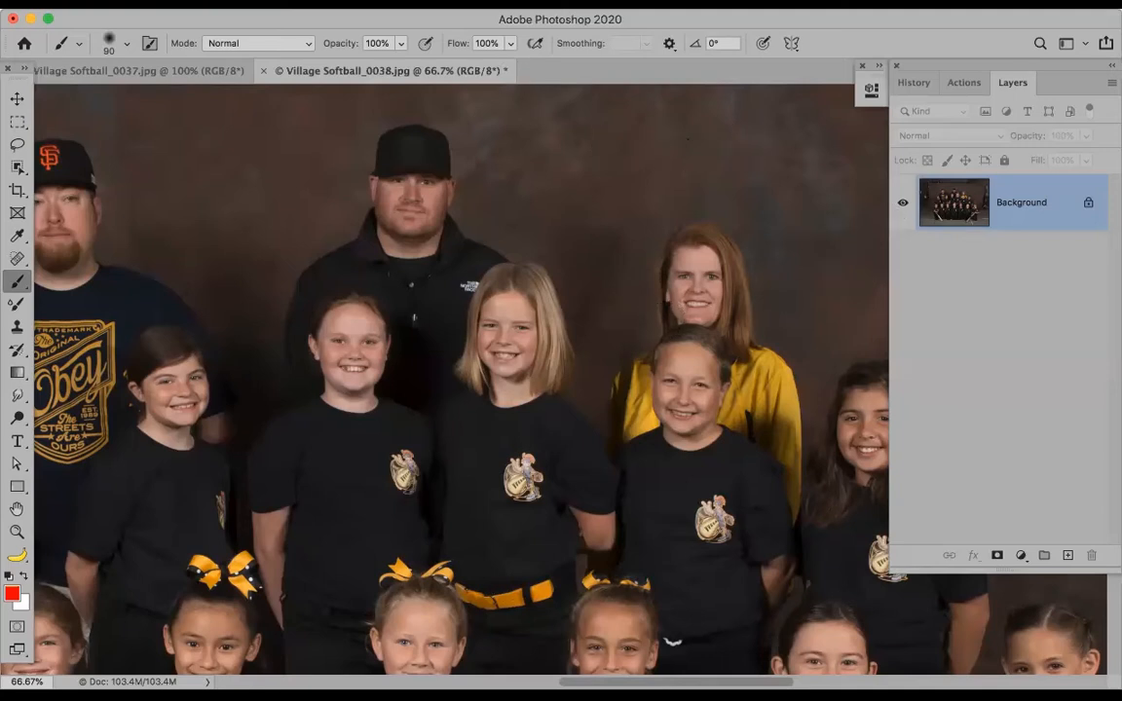
Reopen the photo in Liquify, frame the man in the plain black cap at 100% and activate the Face tool
{"action": "left_click", "coordinate": [413, 8]}
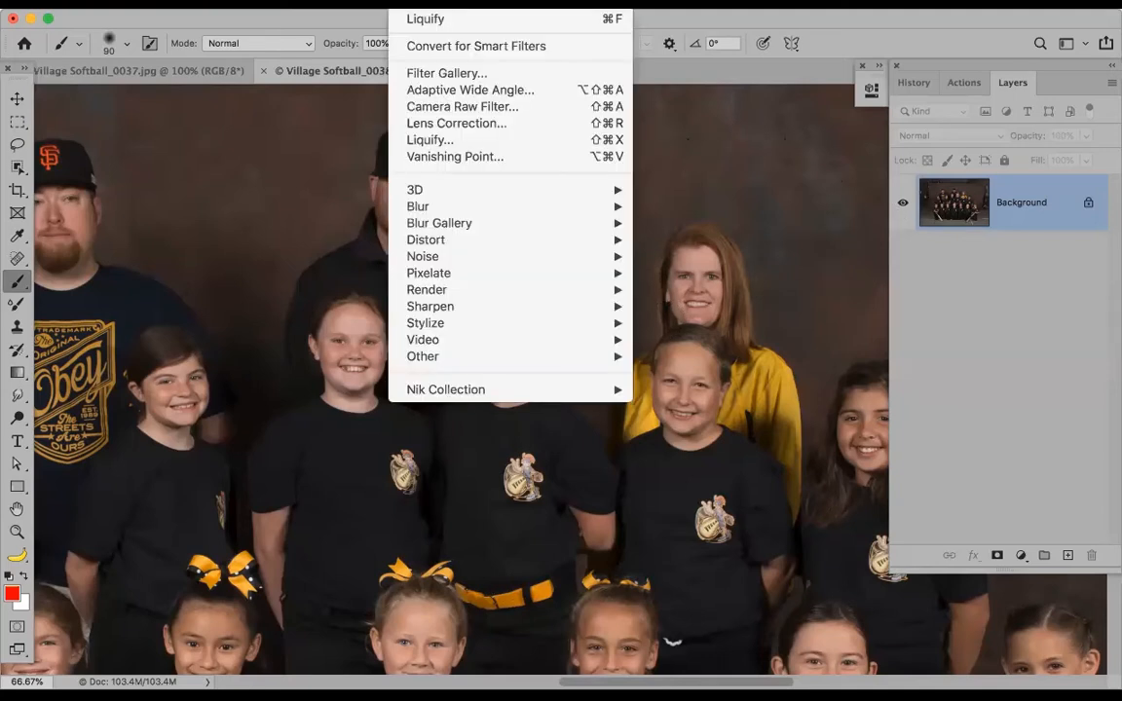
{"action": "left_click", "coordinate": [443, 141]}
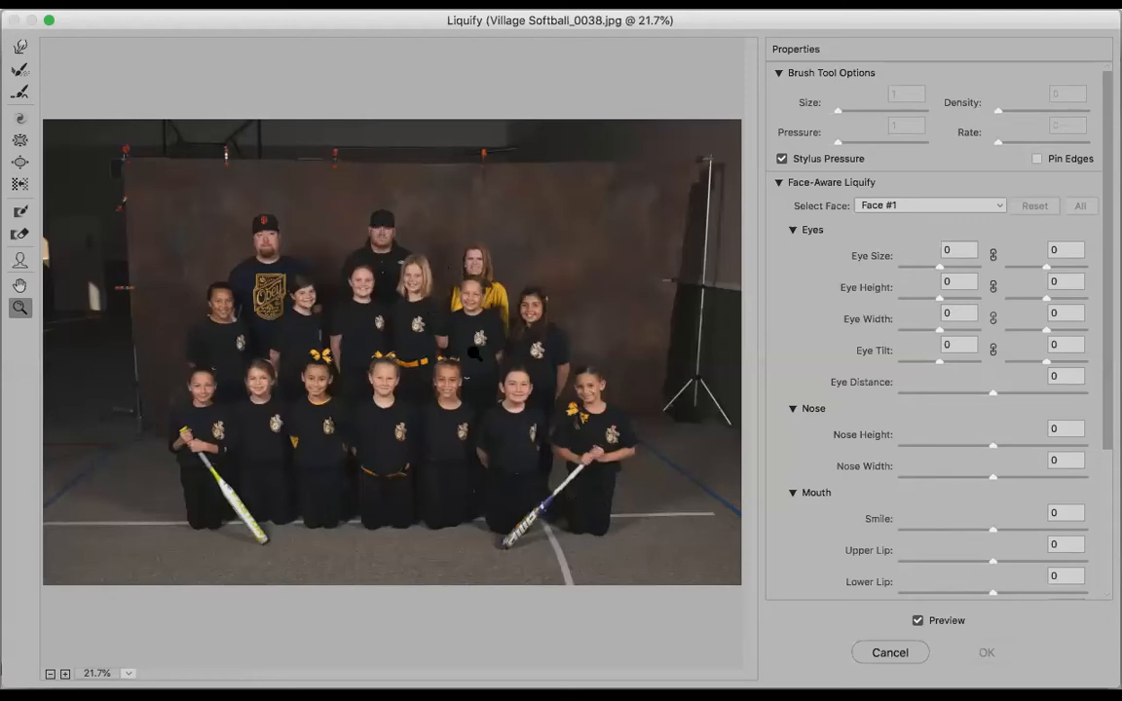
{"action": "left_click", "coordinate": [473, 365]}
{"action": "left_click", "coordinate": [365, 239]}
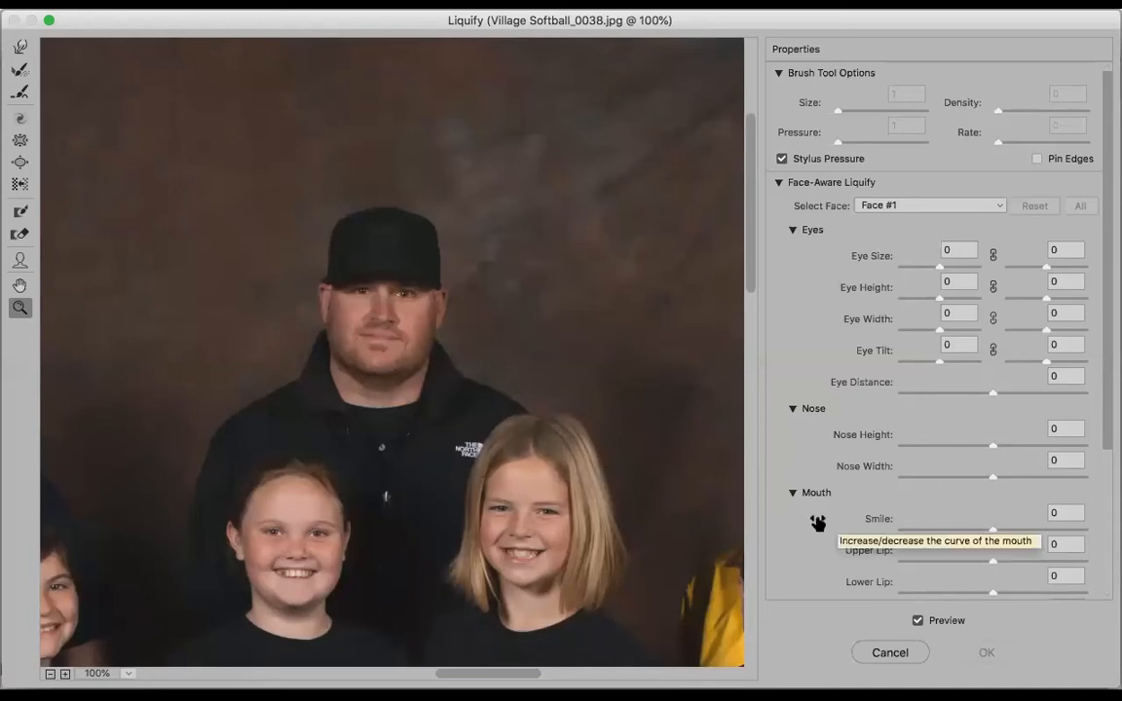
{"action": "right_click", "coordinate": [341, 285]}
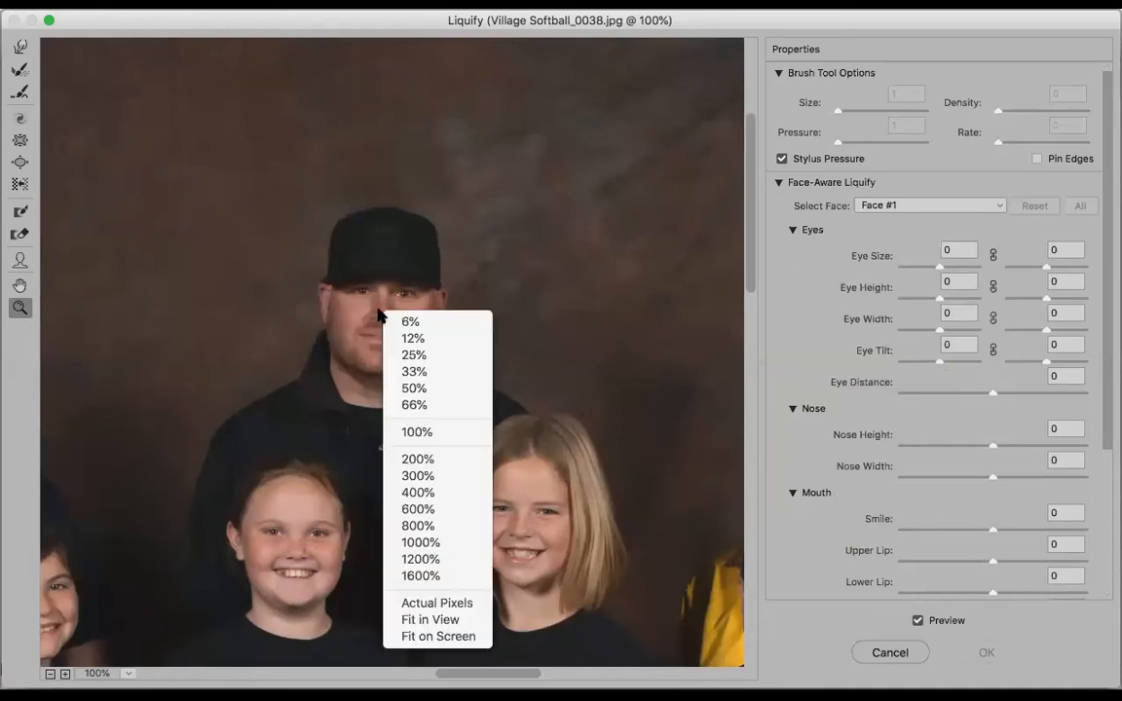
{"action": "left_click", "coordinate": [19, 261]}
{"action": "left_click", "coordinate": [20, 261]}
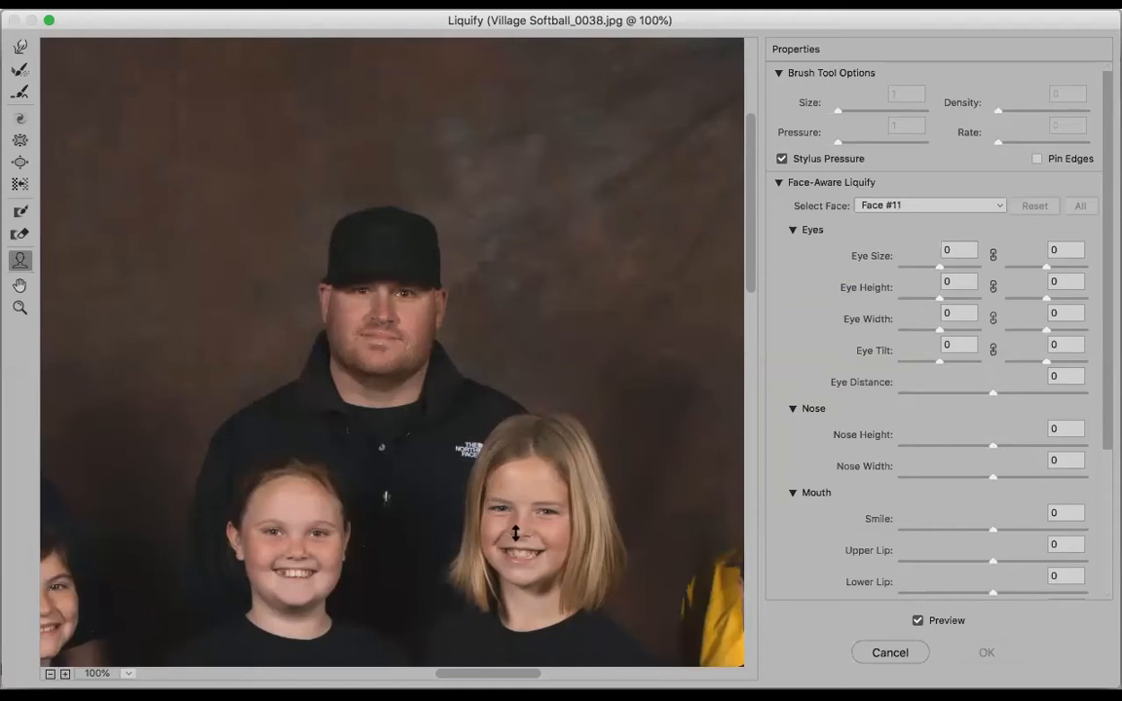
Select in turn the faces of the black-capped man and the two girls in front of him
{"action": "left_click", "coordinate": [393, 325]}
{"action": "left_click", "coordinate": [294, 534]}
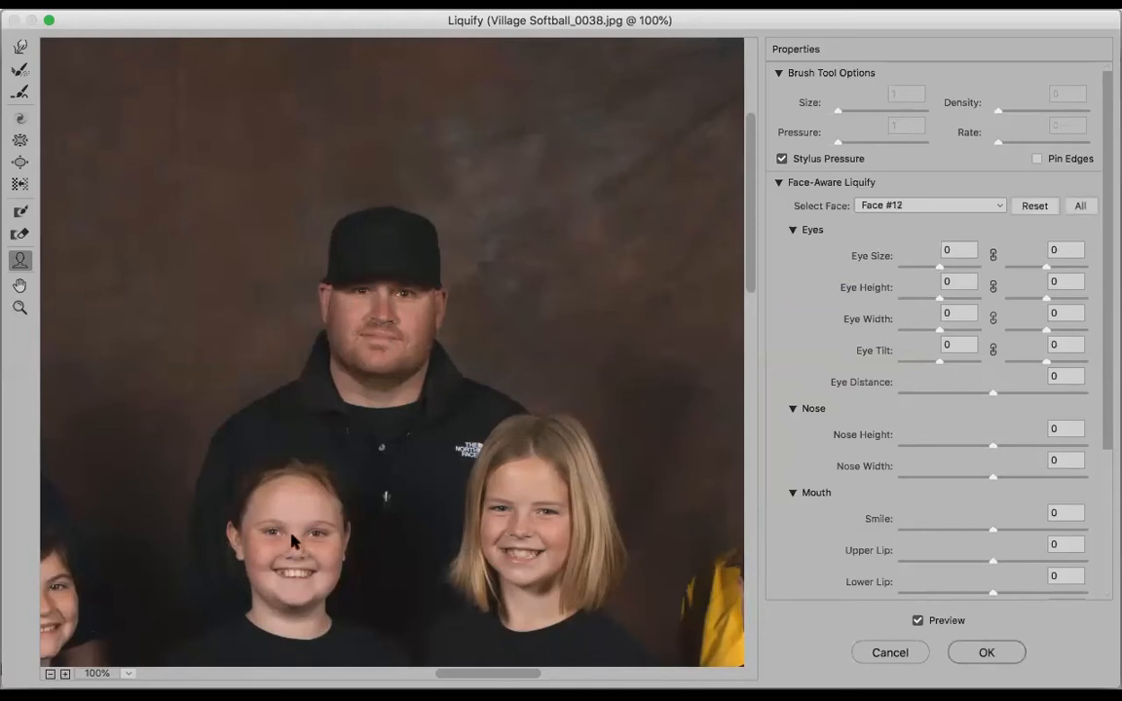
{"action": "left_click", "coordinate": [382, 319]}
{"action": "left_click", "coordinate": [293, 536]}
{"action": "left_click", "coordinate": [524, 520]}
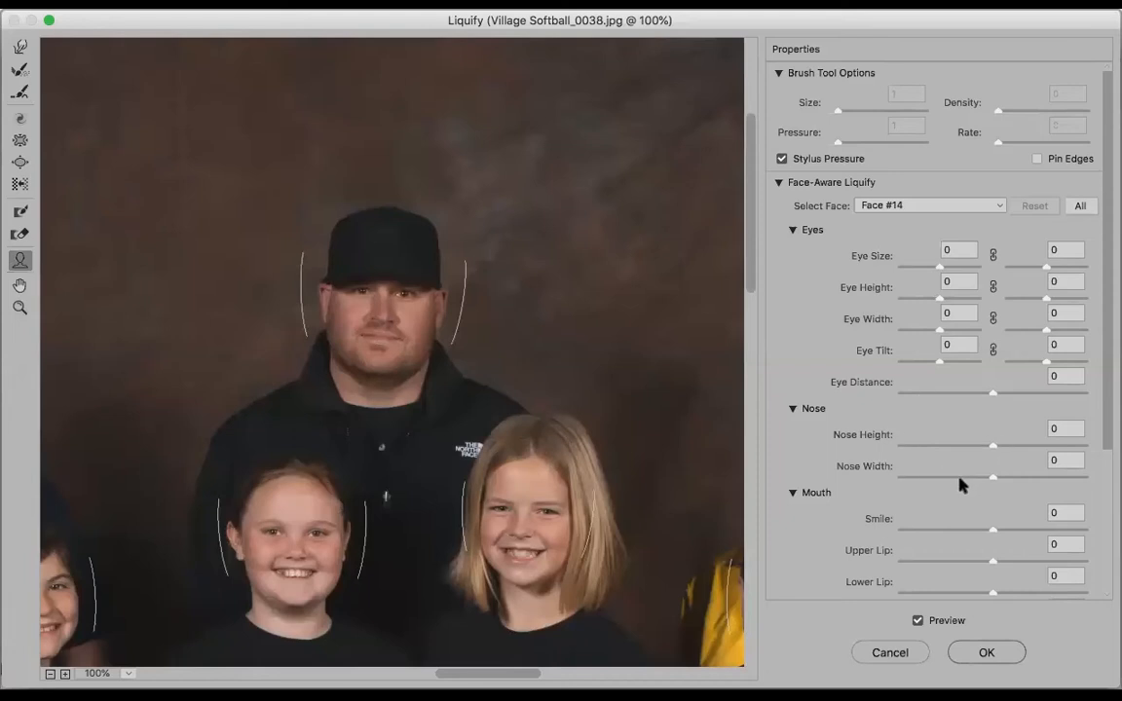
Set the black-capped man's mouth (Face #14) to Smile -100, Upper Lip -100 and Lower Lip 81
{"action": "left_click_drag", "start_coordinate": [996, 534], "coordinate": [885, 508]}
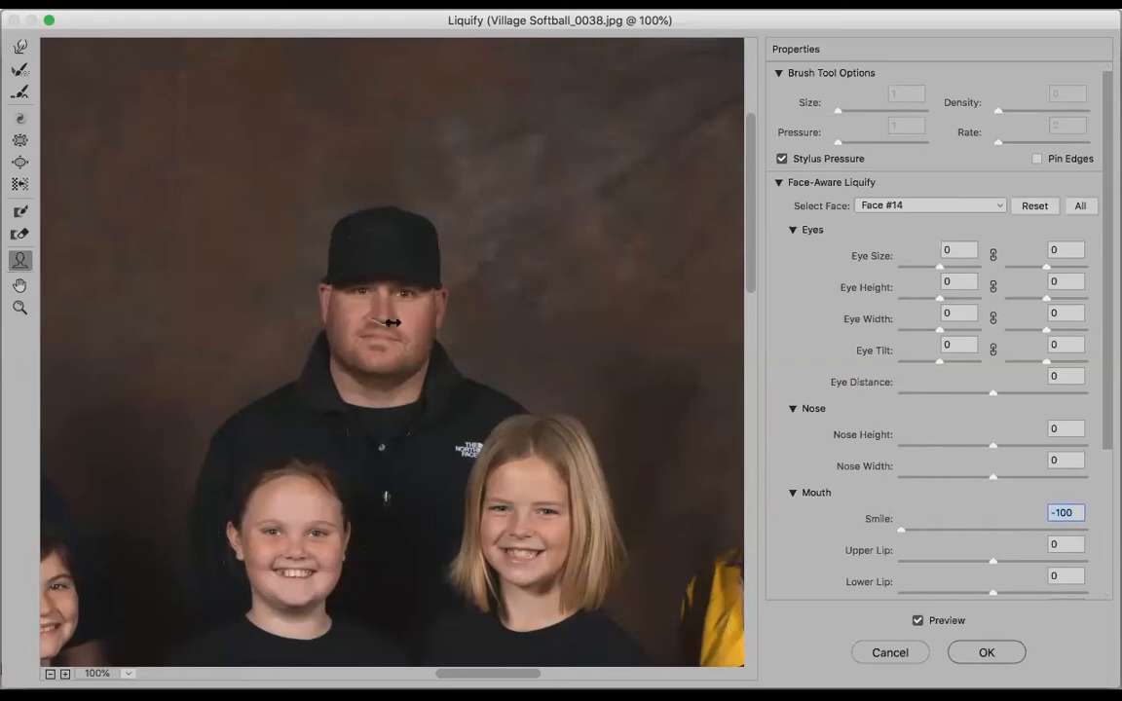
{"action": "key", "text": "alt"}
{"action": "scroll", "coordinate": [399, 319], "scroll_direction": "up", "scroll_amount": 2}
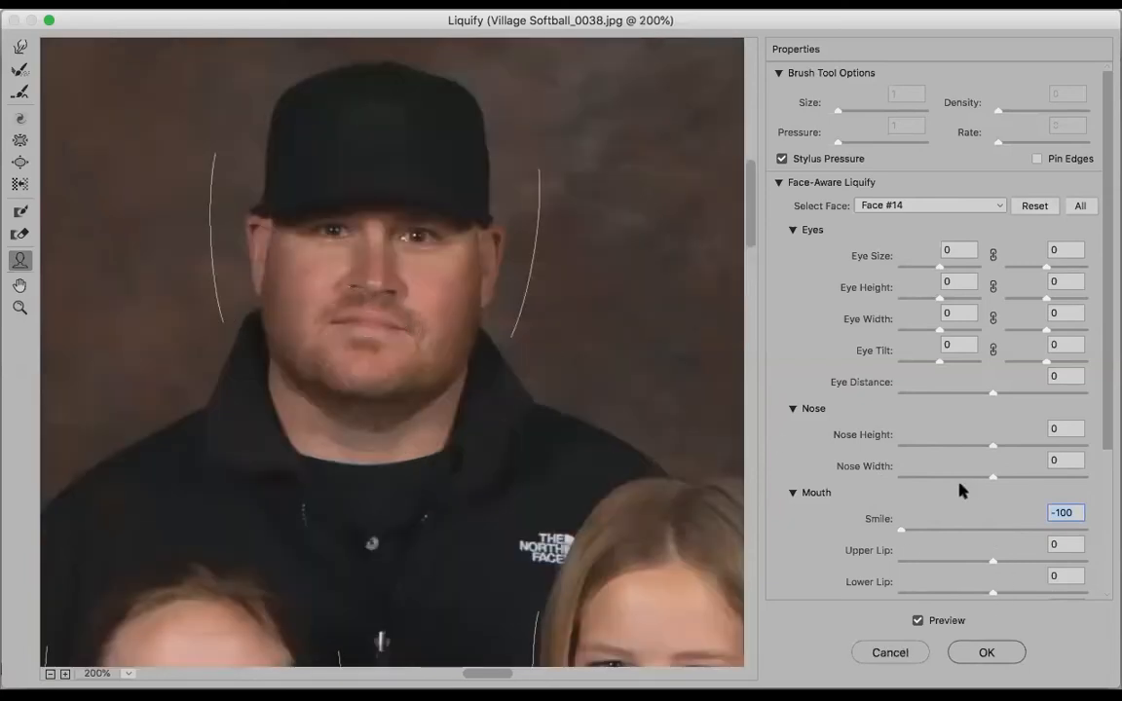
{"action": "left_click_drag", "start_coordinate": [992, 563], "coordinate": [859, 539]}
{"action": "left_click_drag", "start_coordinate": [994, 596], "coordinate": [1071, 606]}
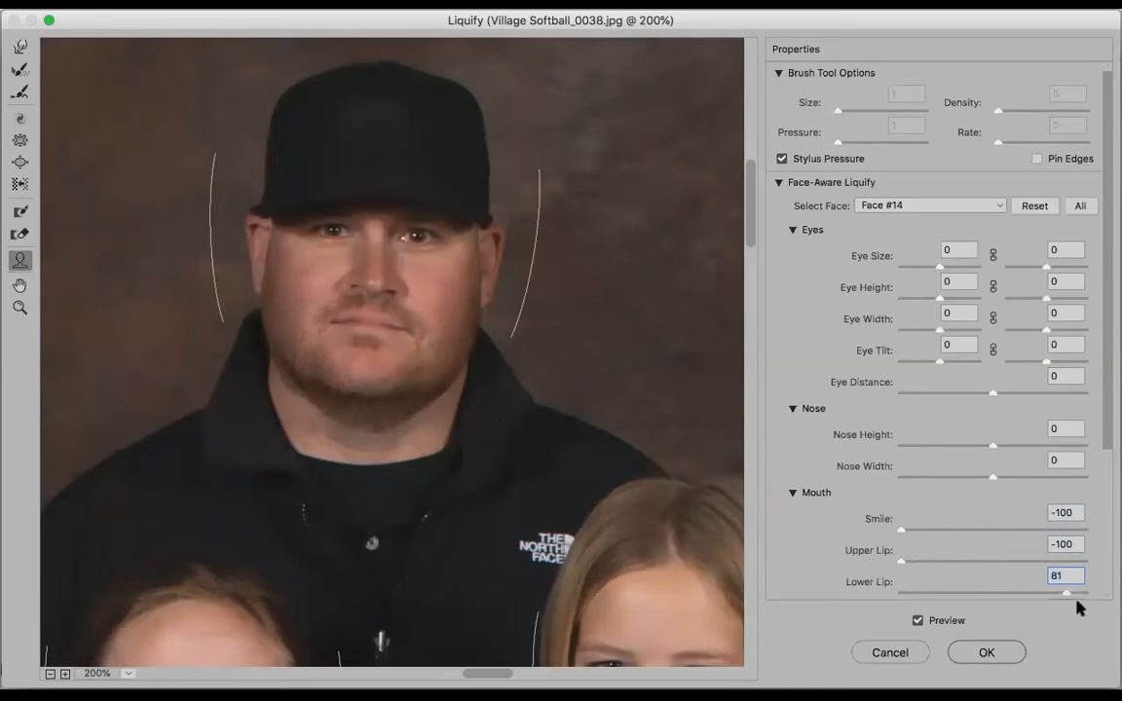
Link Face #14's two Eye Tilt values and set both to 100
{"action": "left_click", "coordinate": [993, 350]}
{"action": "left_click_drag", "start_coordinate": [940, 363], "coordinate": [862, 355]}
{"action": "type", "text": "100"}
{"action": "key", "text": "Return"}
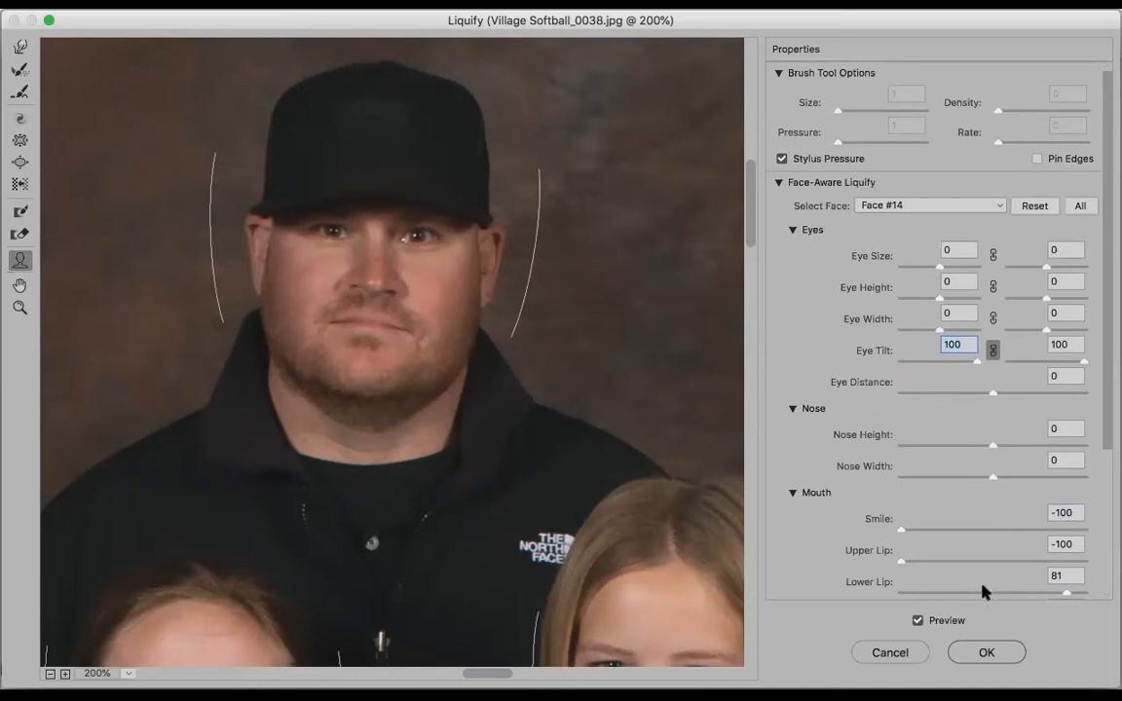
Link Face #14's two Eye Size values, set both to -100 and apply the Liquify filter
{"action": "left_click", "coordinate": [941, 265]}
{"action": "left_click", "coordinate": [994, 257]}
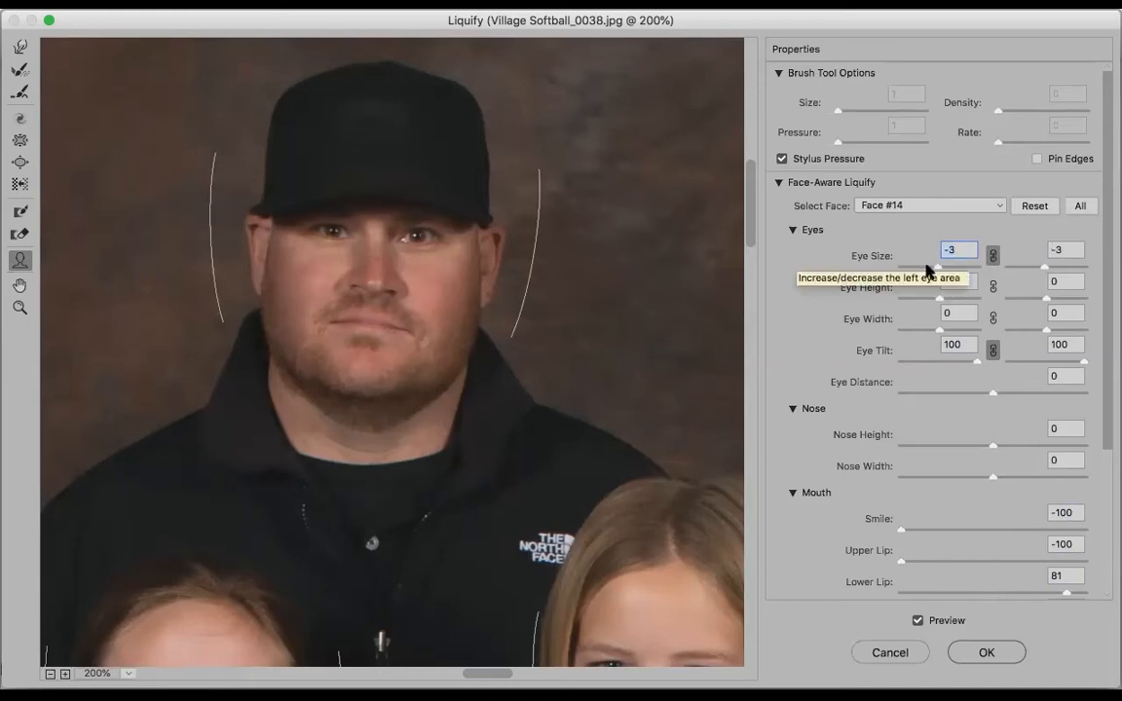
{"action": "left_click_drag", "start_coordinate": [907, 261], "coordinate": [852, 247]}
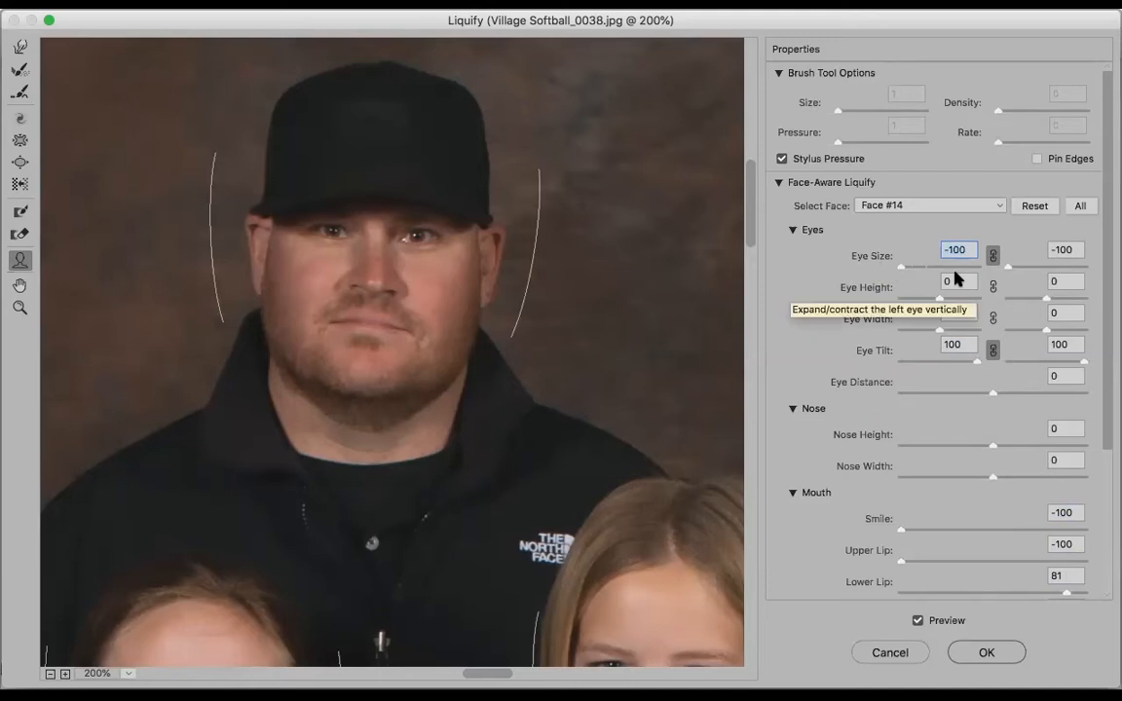
{"action": "left_click", "coordinate": [979, 653]}
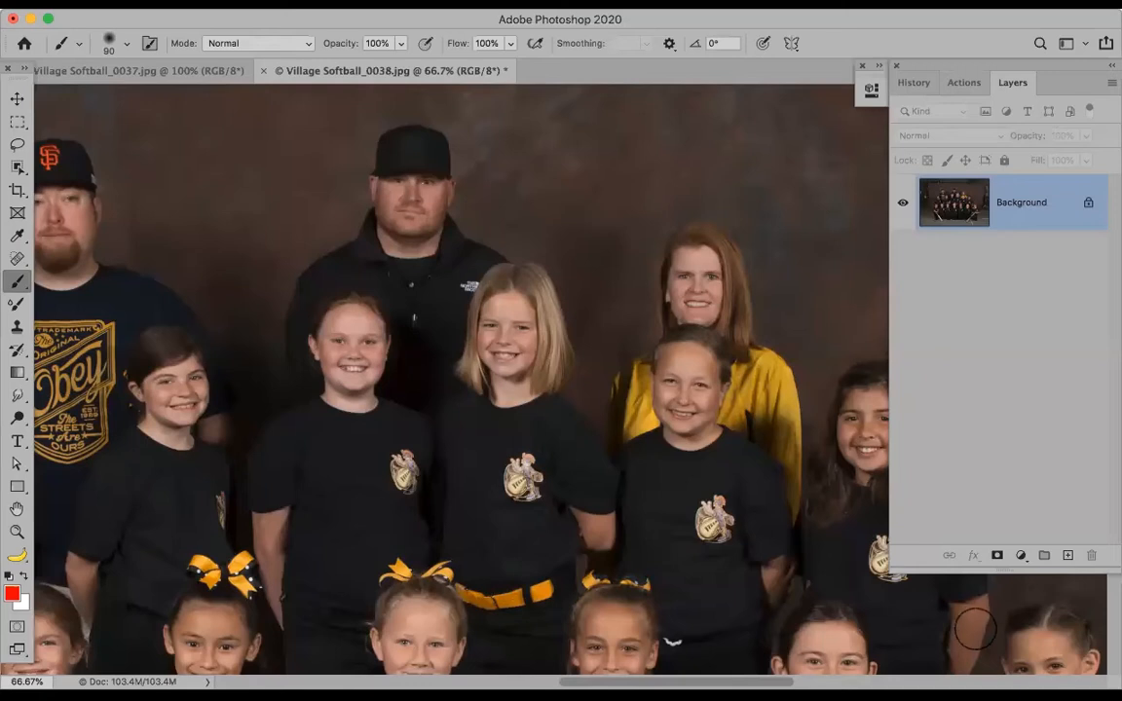
Close Village Softball_0038.jpg without saving, and close Village Softball_0037.jpg as well
{"action": "key", "text": "super+w"}
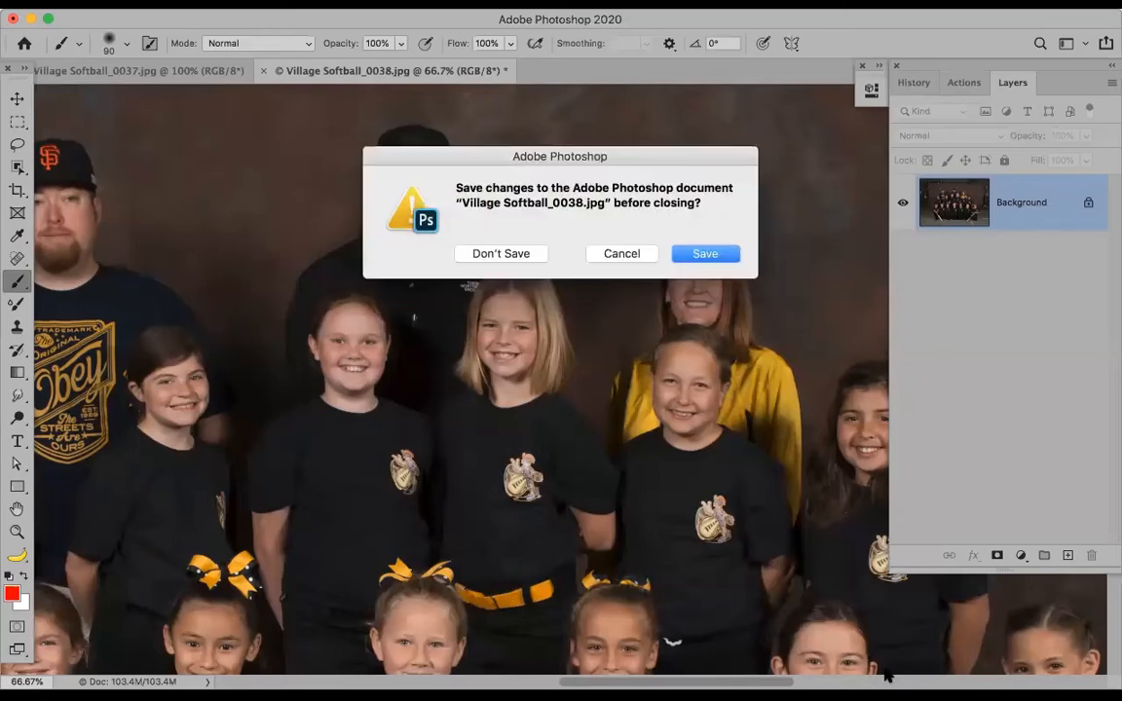
{"action": "left_click", "coordinate": [520, 254]}
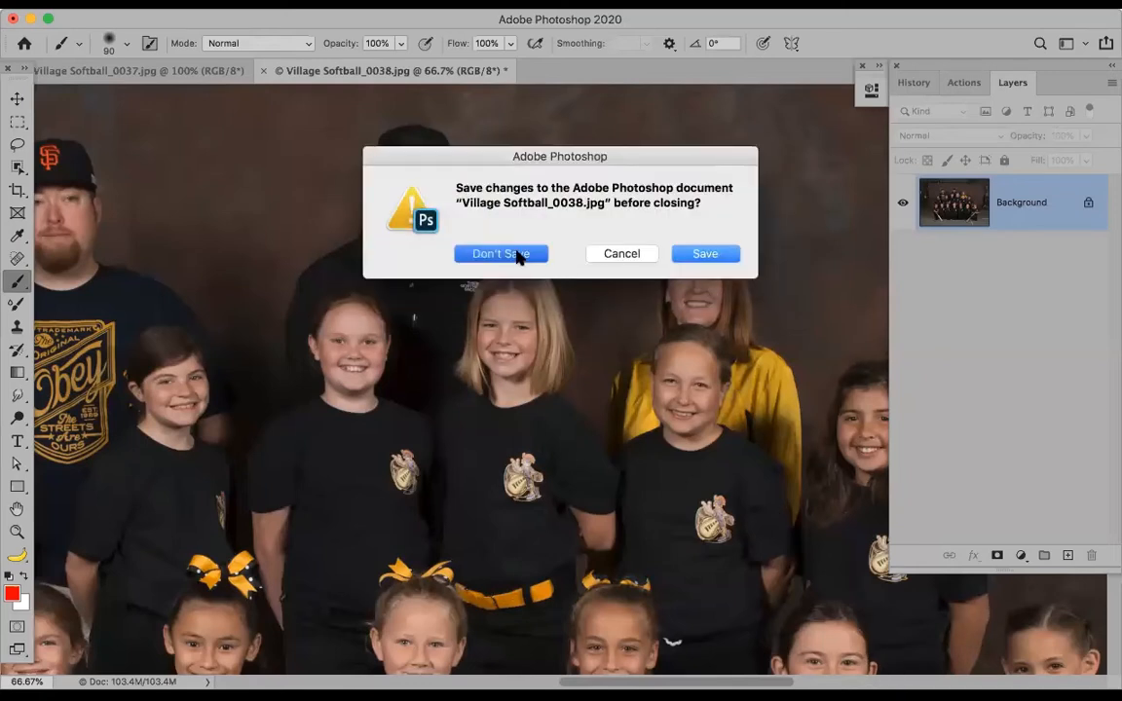
{"action": "key", "text": "super+w"}
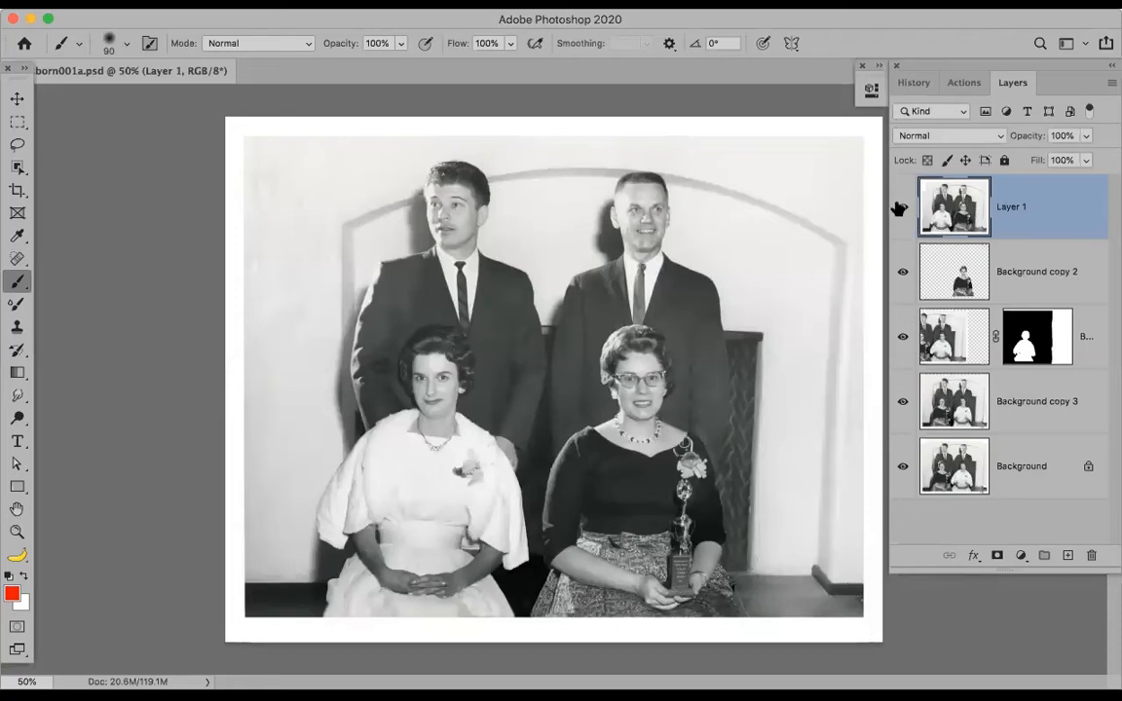
Compare the original Background of the black-and-white group portrait with Layer 1 and Background copy 3 by toggling their visibility
{"action": "left_click", "coordinate": [903, 467], "text": "alt"}
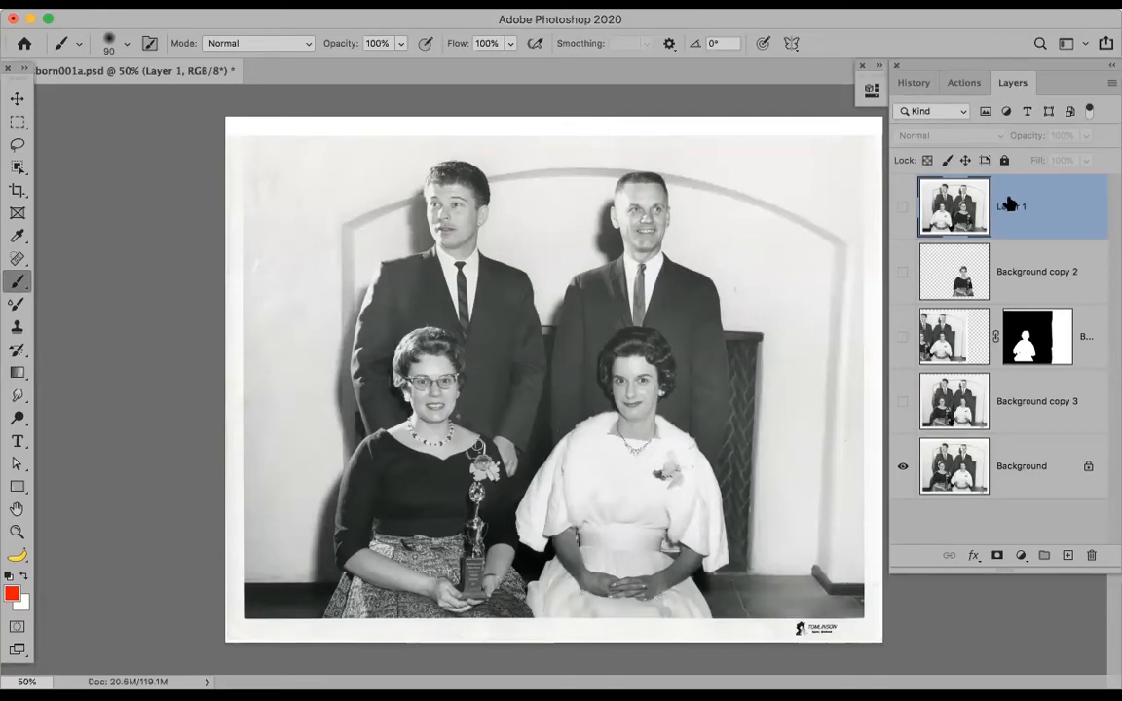
{"action": "left_click", "coordinate": [903, 207]}
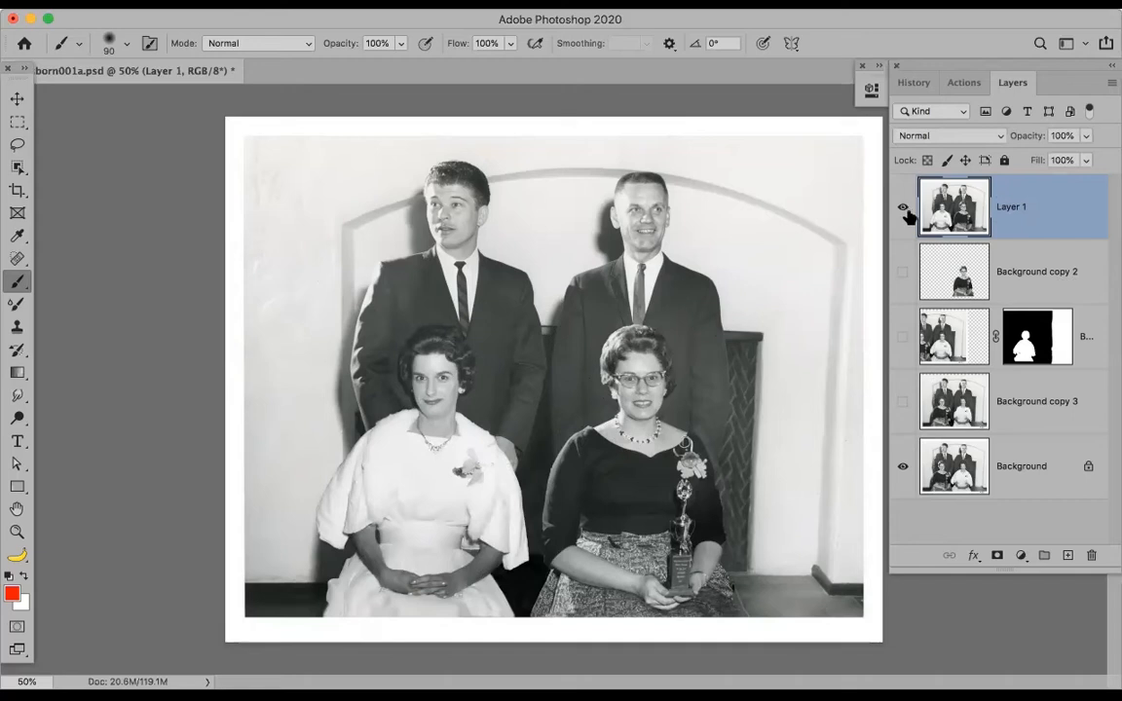
{"action": "left_click", "coordinate": [903, 407]}
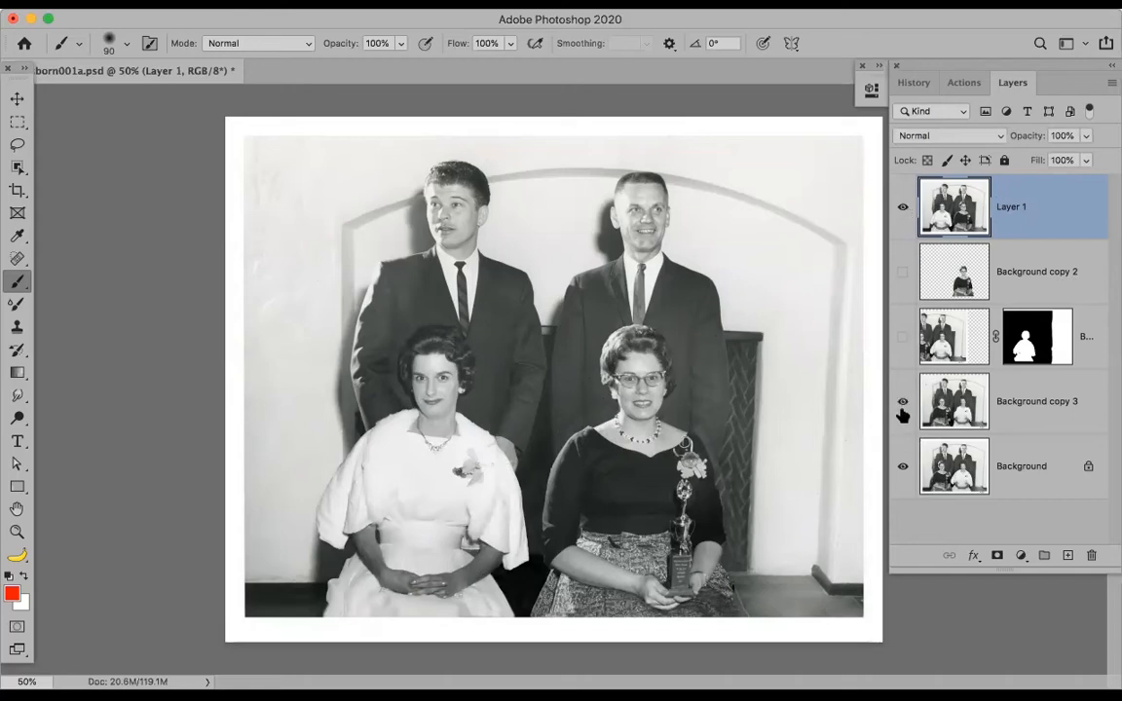
{"action": "left_click", "coordinate": [903, 208]}
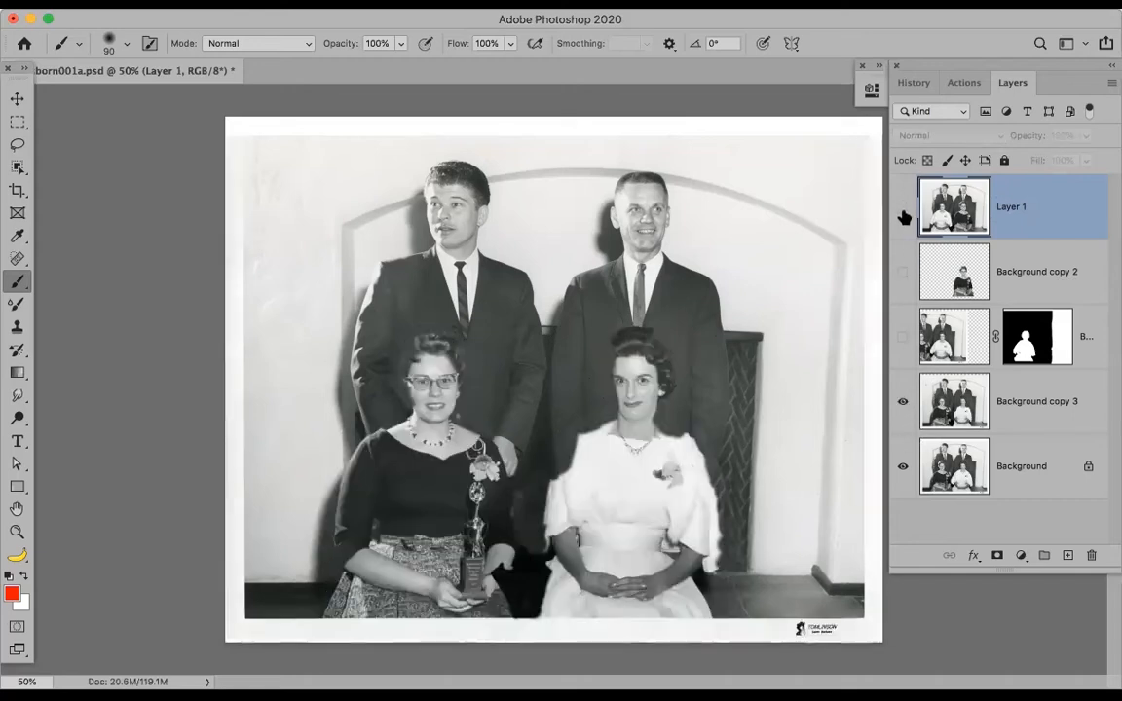
{"action": "left_click", "coordinate": [903, 402]}
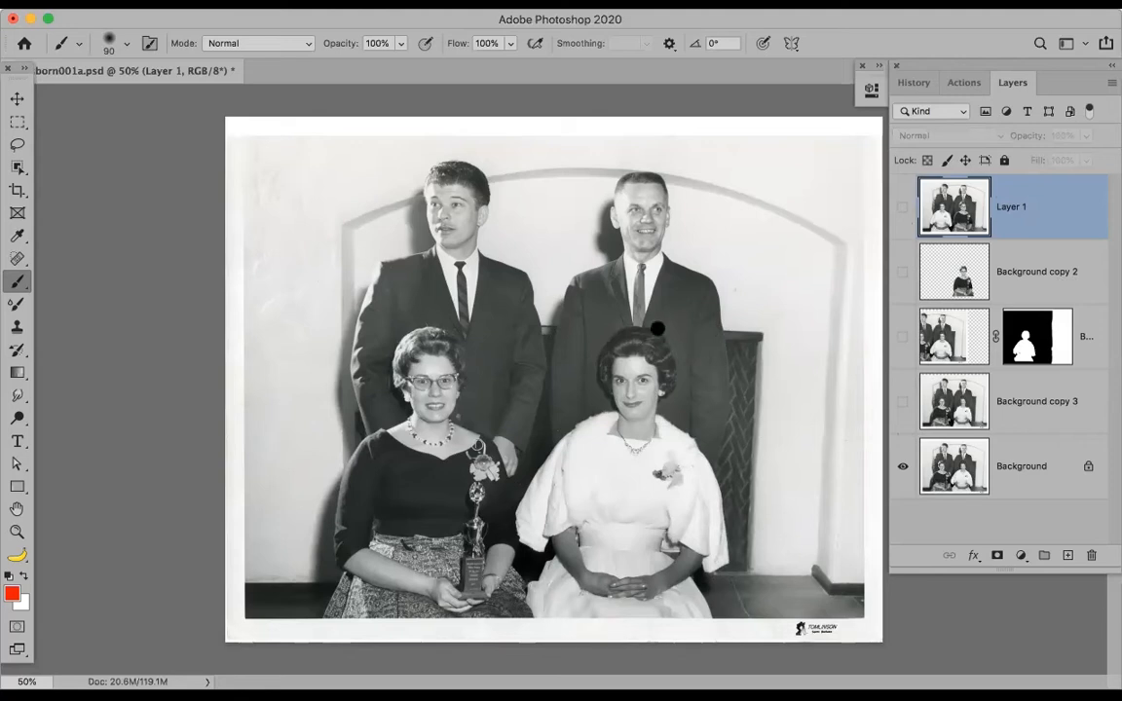
Reveal the layers above Background one by one, from Background copy 3 up to Layer 1, to review how the seat swap is built
{"action": "left_click", "coordinate": [903, 402]}
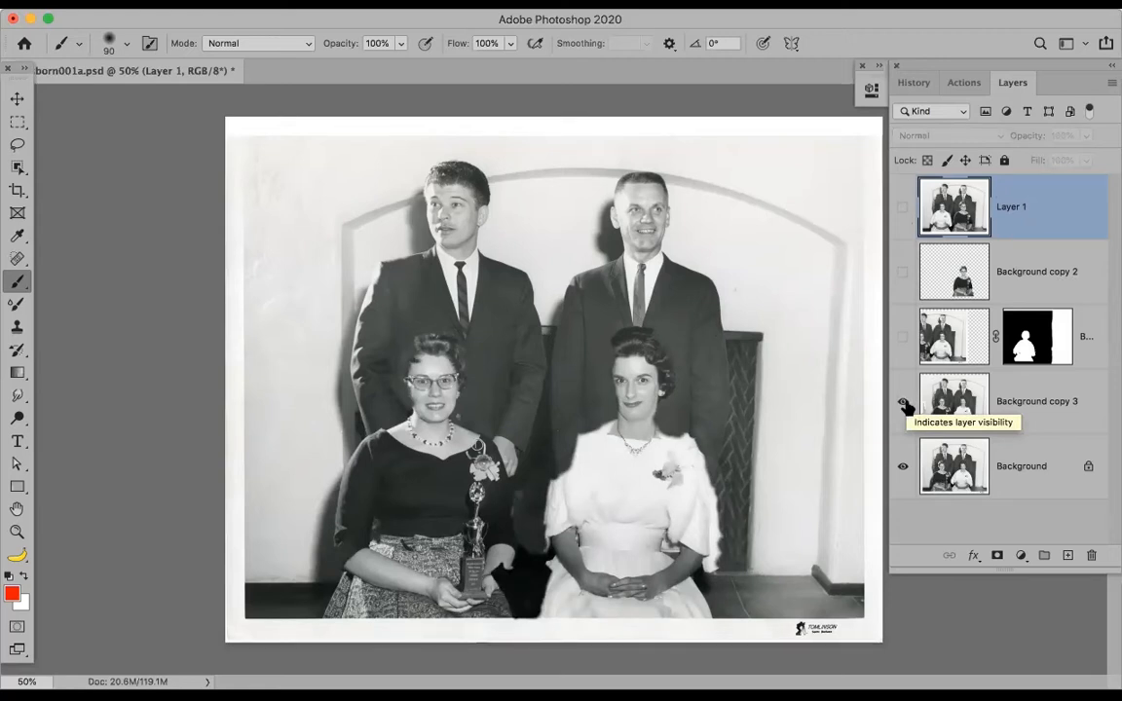
{"action": "left_click", "coordinate": [903, 337]}
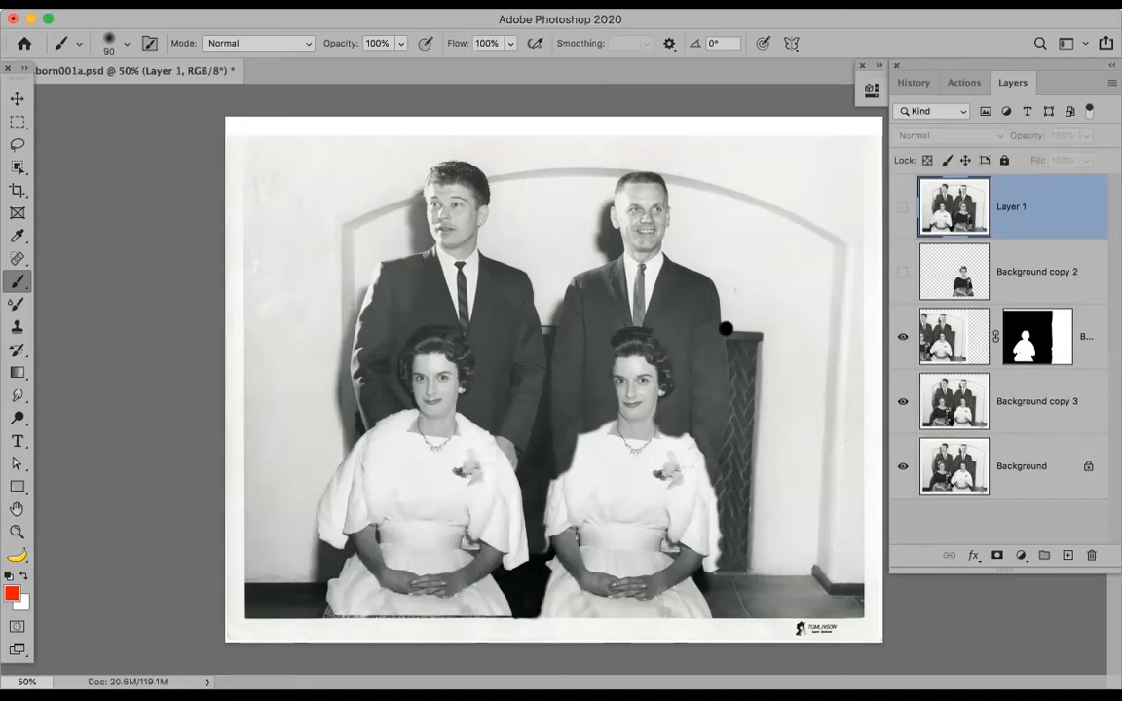
{"action": "left_click", "coordinate": [905, 276]}
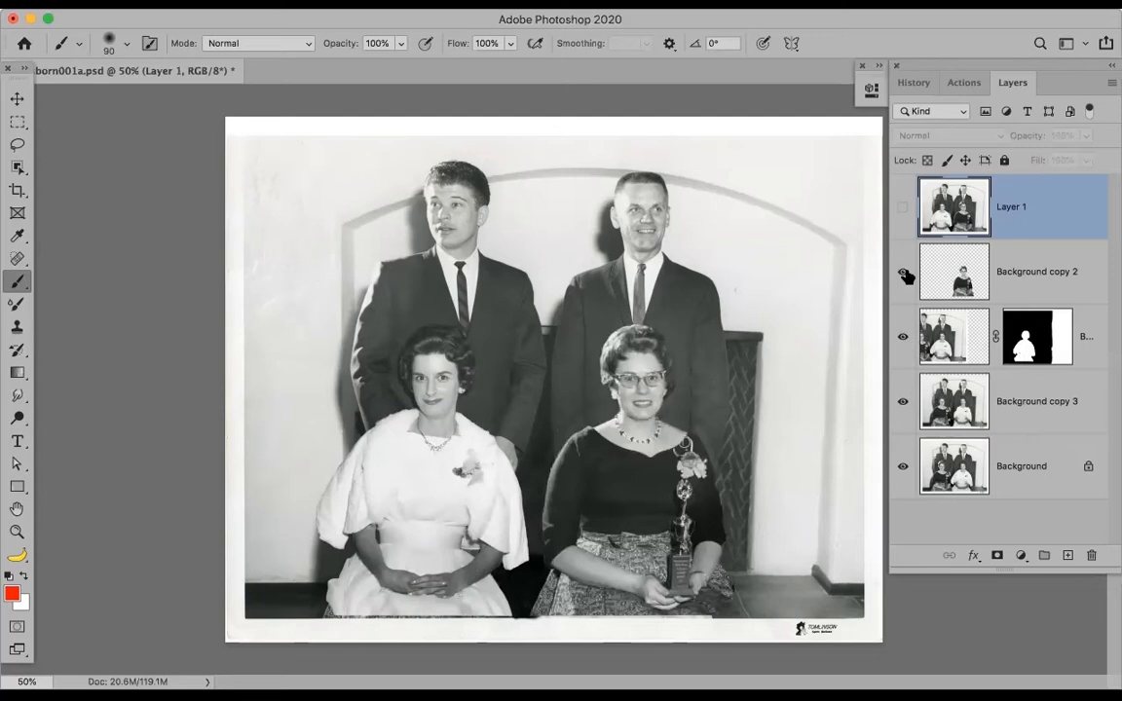
{"action": "left_click", "coordinate": [904, 208]}
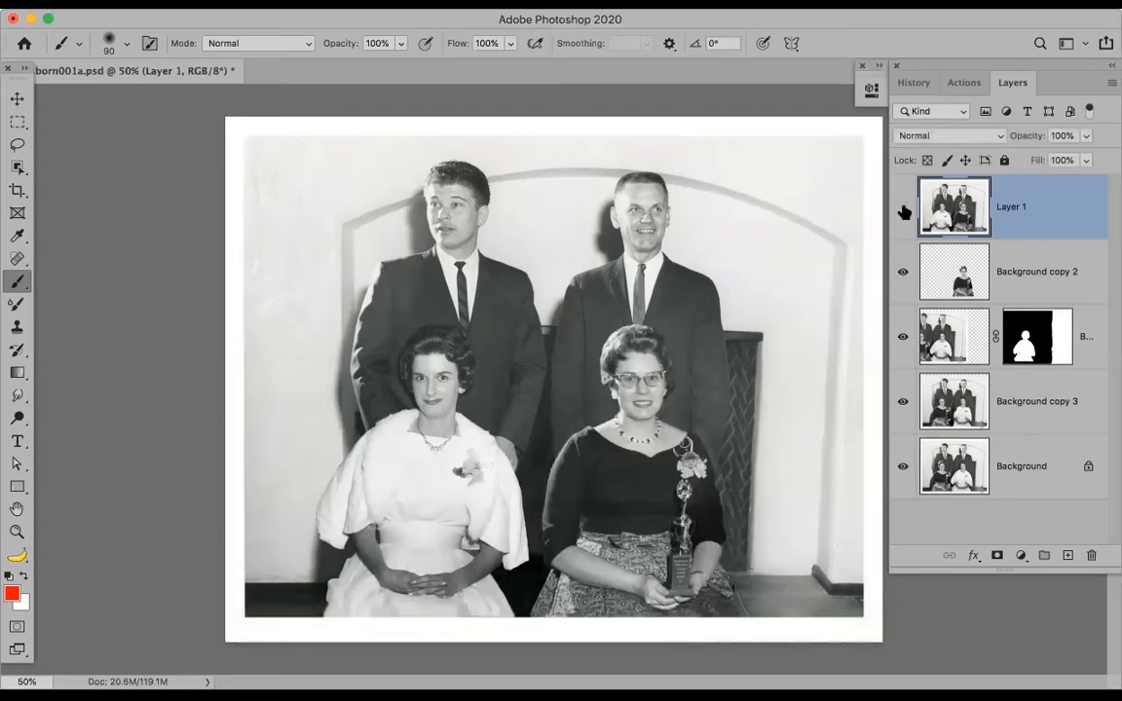
Hide every layer above Background and duplicate the Background layer
{"action": "left_click", "coordinate": [904, 210]}
{"action": "left_click", "coordinate": [904, 209]}
{"action": "left_click", "coordinate": [904, 402]}
{"action": "left_click_drag", "start_coordinate": [916, 336], "coordinate": [906, 224]}
{"action": "left_click", "coordinate": [906, 224]}
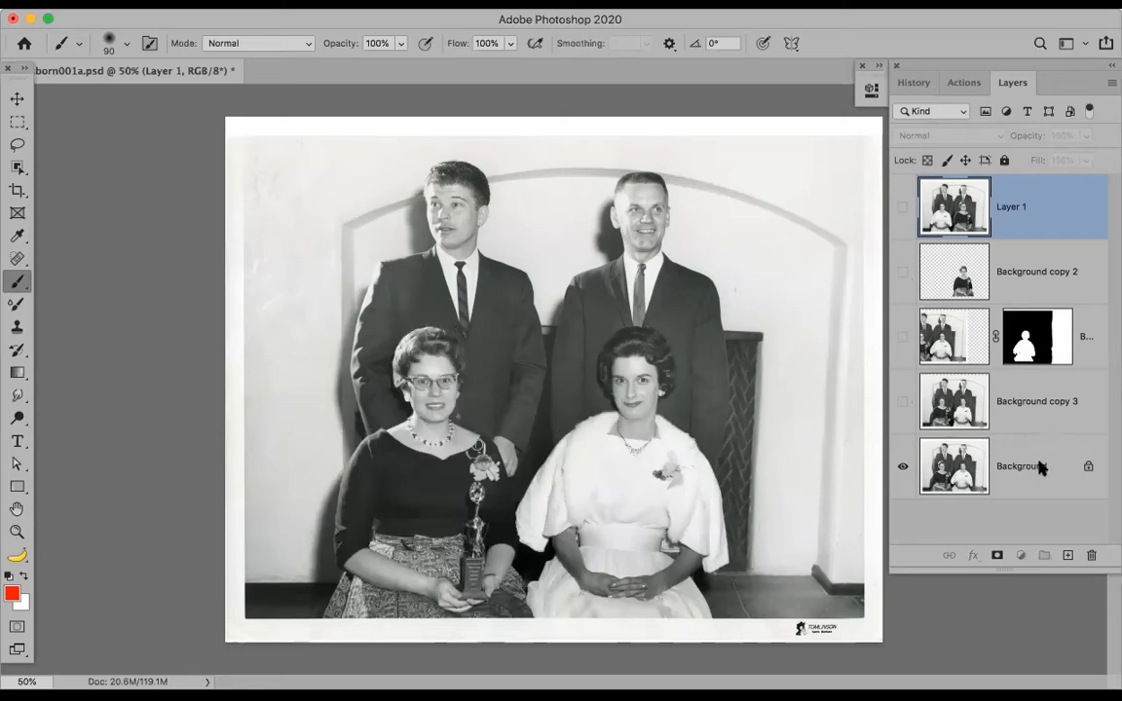
{"action": "left_click", "coordinate": [1038, 463]}
{"action": "key", "text": "super+j"}
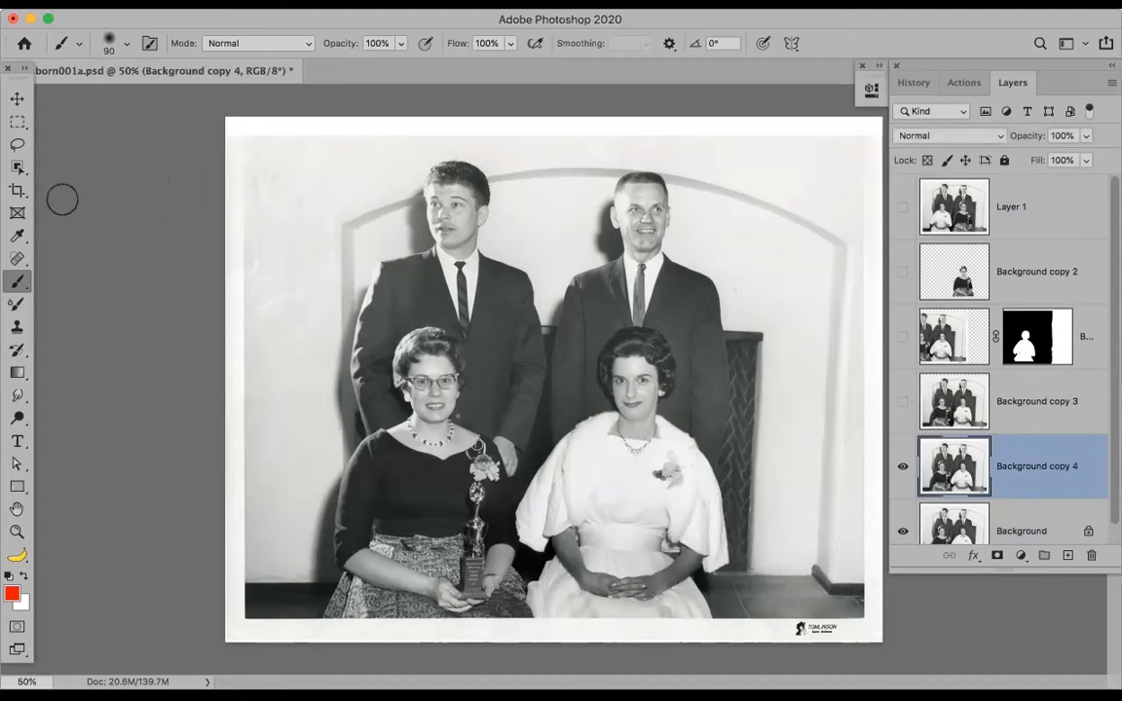
Select the seated woman in white with the Object Selection tool in Lasso mode, subtracting the dark gap between her forearm, outer sleeve and skirt
{"action": "left_click", "coordinate": [17, 168]}
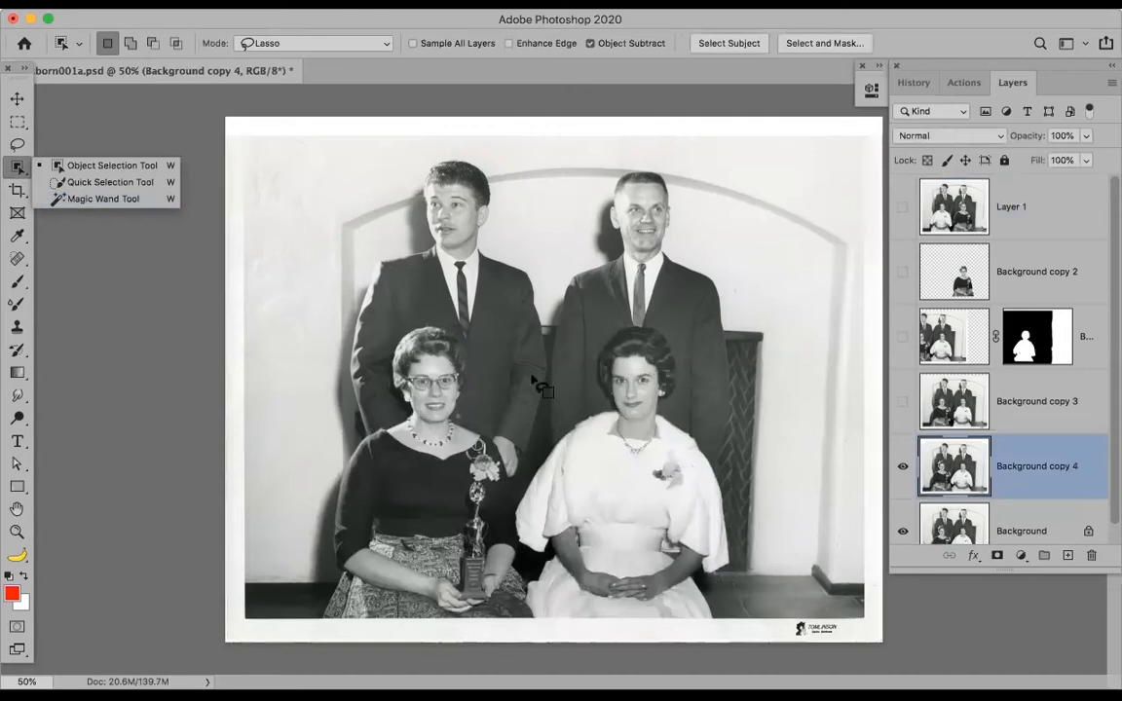
{"action": "mouse_move", "coordinate": [573, 405]}
{"action": "left_mouse_down"}
{"action": "mouse_move", "coordinate": [524, 451]}
{"action": "mouse_move", "coordinate": [504, 511]}
{"action": "mouse_move", "coordinate": [546, 568]}
{"action": "mouse_move", "coordinate": [530, 616]}
{"action": "mouse_move", "coordinate": [716, 627]}
{"action": "mouse_move", "coordinate": [728, 611]}
{"action": "mouse_move", "coordinate": [722, 587]}
{"action": "mouse_move", "coordinate": [747, 555]}
{"action": "mouse_move", "coordinate": [748, 502]}
{"action": "mouse_move", "coordinate": [671, 326]}
{"action": "mouse_move", "coordinate": [615, 317]}
{"action": "mouse_move", "coordinate": [563, 400]}
{"action": "left_mouse_up"}
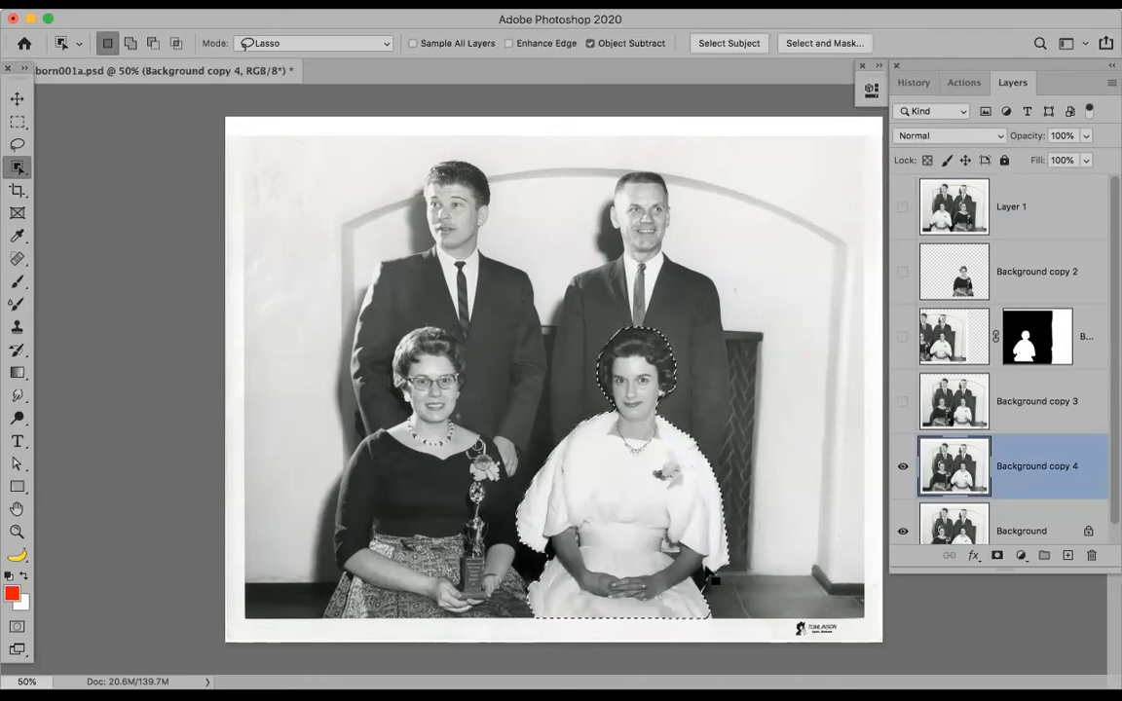
{"action": "key", "text": "z"}
{"action": "left_click_drag", "start_coordinate": [638, 511], "coordinate": [807, 648]}
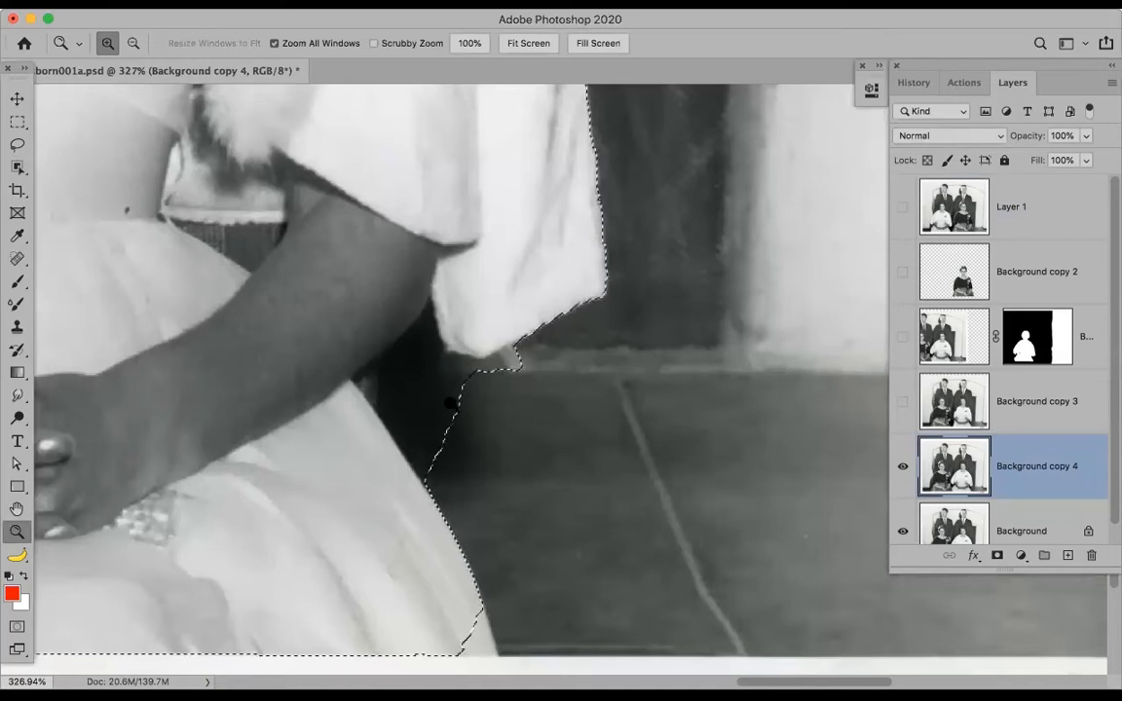
{"action": "key", "text": "w"}
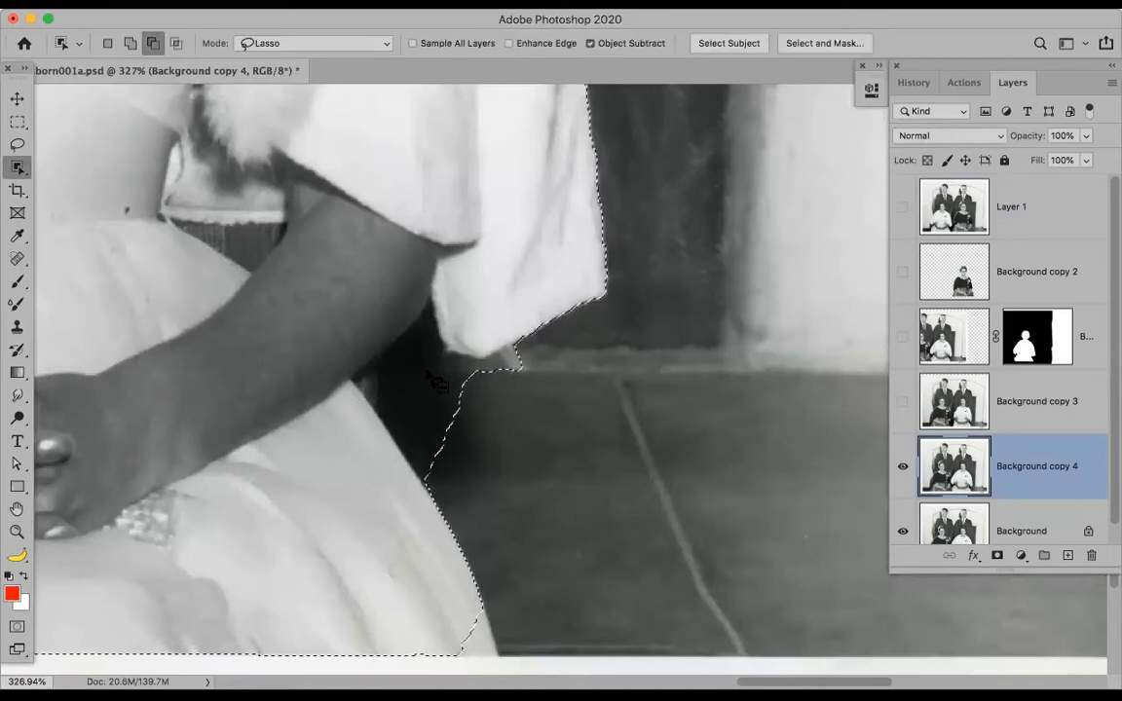
{"action": "mouse_move", "coordinate": [419, 307]}
{"action": "left_mouse_down"}
{"action": "mouse_move", "coordinate": [346, 348]}
{"action": "mouse_move", "coordinate": [343, 438]}
{"action": "left_mouse_up"}
{"action": "mouse_move", "coordinate": [409, 502]}
{"action": "left_mouse_down"}
{"action": "mouse_move", "coordinate": [482, 435]}
{"action": "mouse_move", "coordinate": [523, 375]}
{"action": "mouse_move", "coordinate": [516, 321]}
{"action": "mouse_move", "coordinate": [419, 304]}
{"action": "left_mouse_up"}
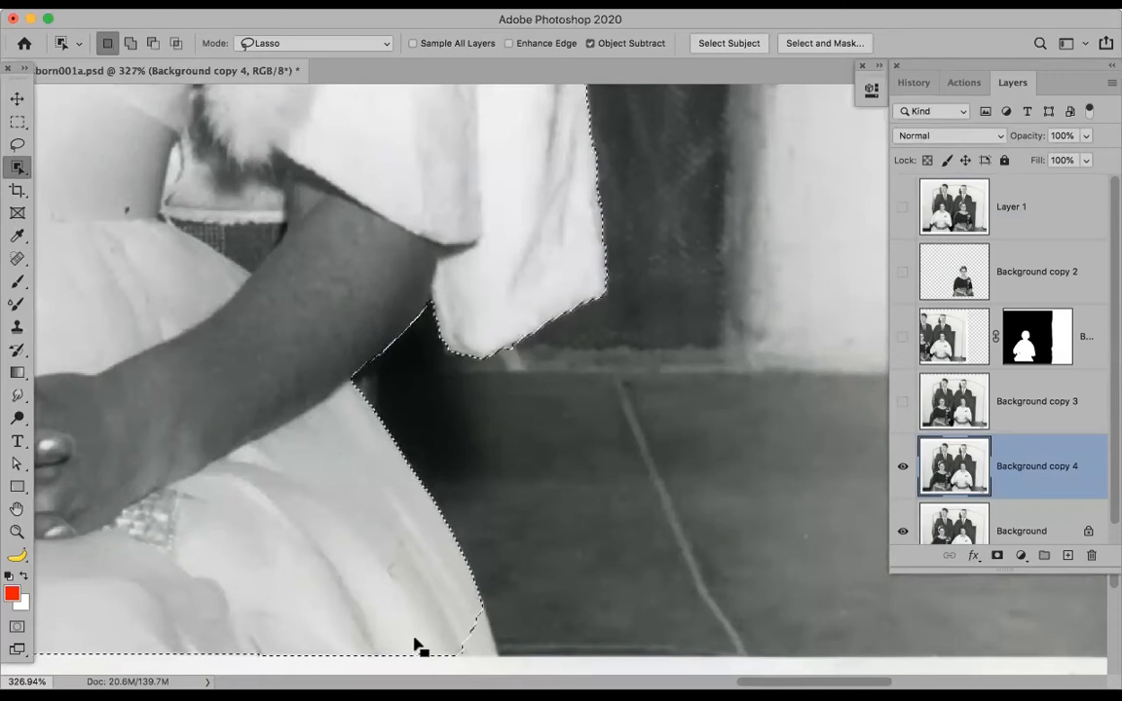
Subtract the dark gap between the woman's other sleeve, forearm and skirt, on the side beside the trophy holder, from the selection
{"action": "key", "text": "super+0"}
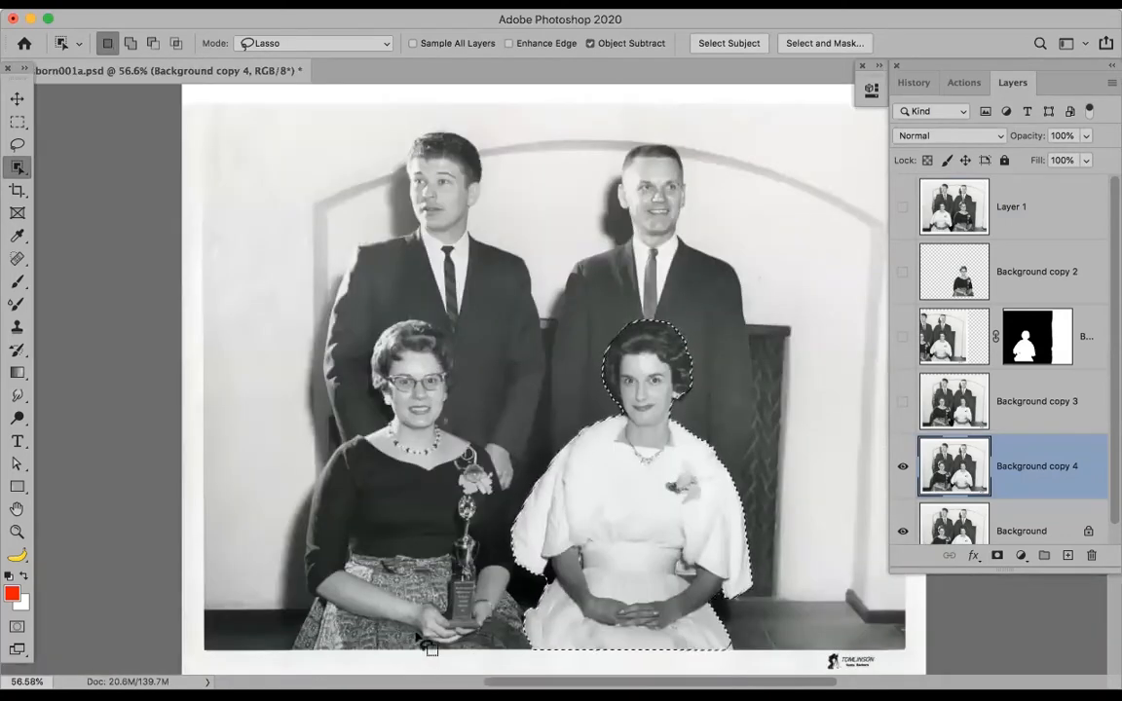
{"action": "key", "text": "z"}
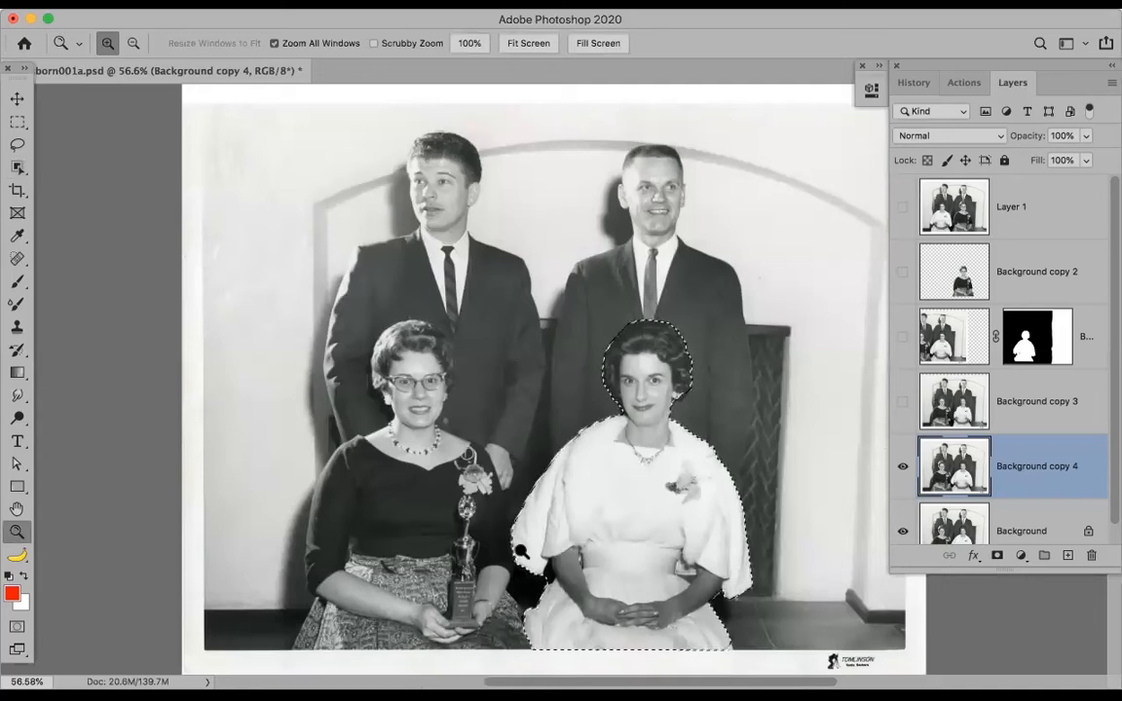
{"action": "left_click_drag", "start_coordinate": [529, 535], "coordinate": [604, 591]}
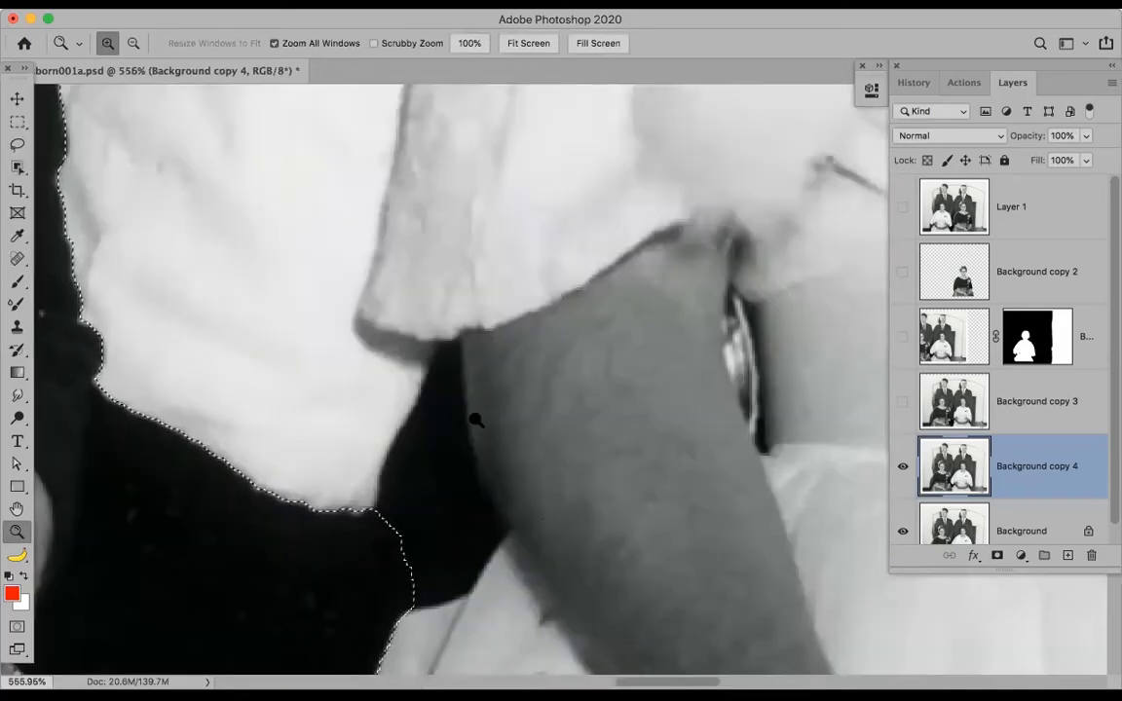
{"action": "key", "text": "w"}
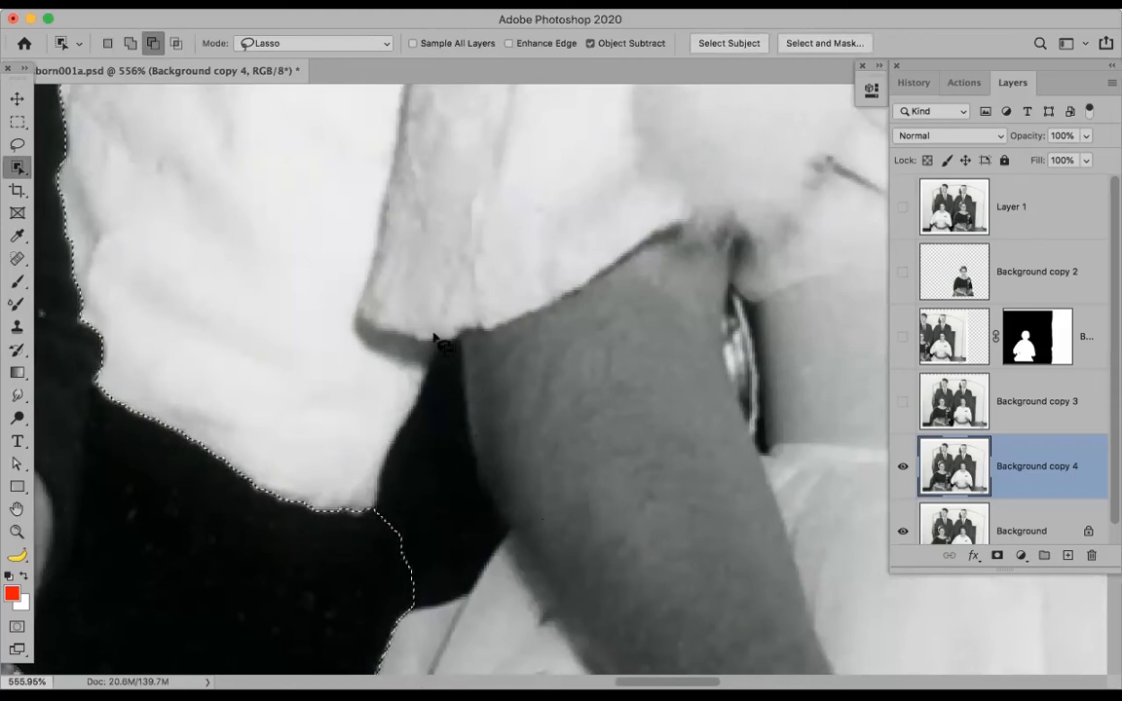
{"action": "mouse_move", "coordinate": [431, 325]}
{"action": "left_mouse_down"}
{"action": "mouse_move", "coordinate": [345, 478]}
{"action": "mouse_move", "coordinate": [343, 511]}
{"action": "mouse_move", "coordinate": [431, 643]}
{"action": "mouse_move", "coordinate": [573, 570]}
{"action": "mouse_move", "coordinate": [526, 325]}
{"action": "mouse_move", "coordinate": [431, 310]}
{"action": "left_mouse_up"}
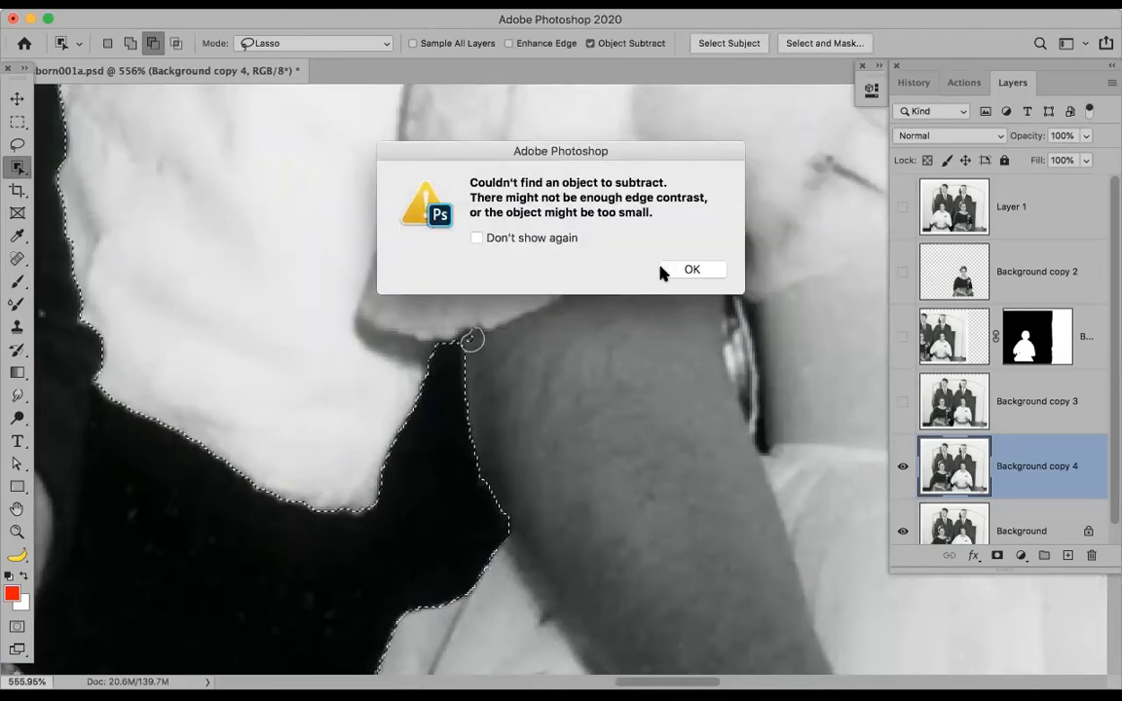
{"action": "left_click", "coordinate": [681, 271]}
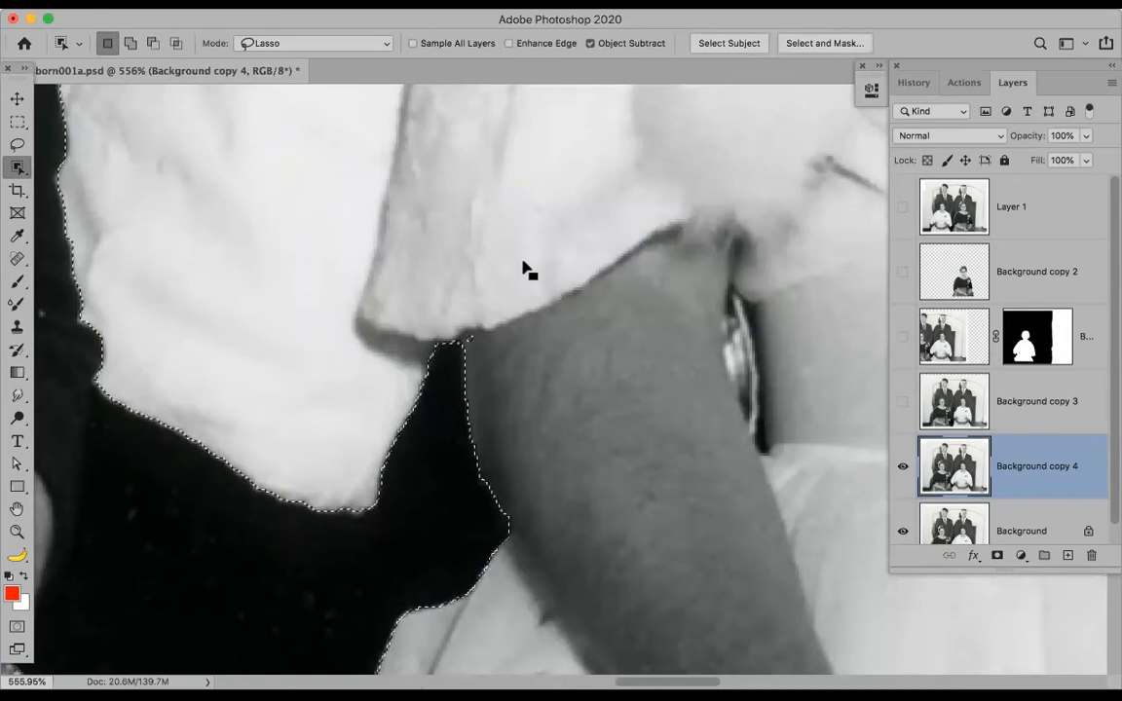
Clean up the stray selection spot below the sleeve hem using the Quick Selection tool, and copy the selected woman to a new layer
{"action": "left_click", "coordinate": [19, 167]}
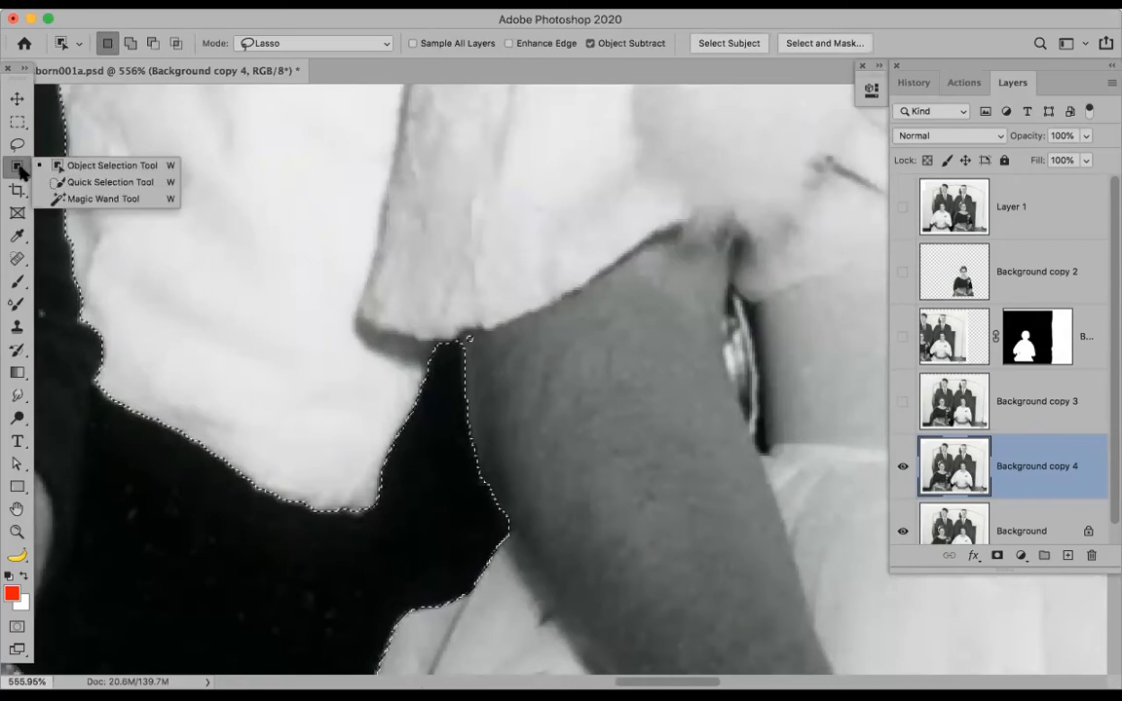
{"action": "left_click", "coordinate": [78, 185]}
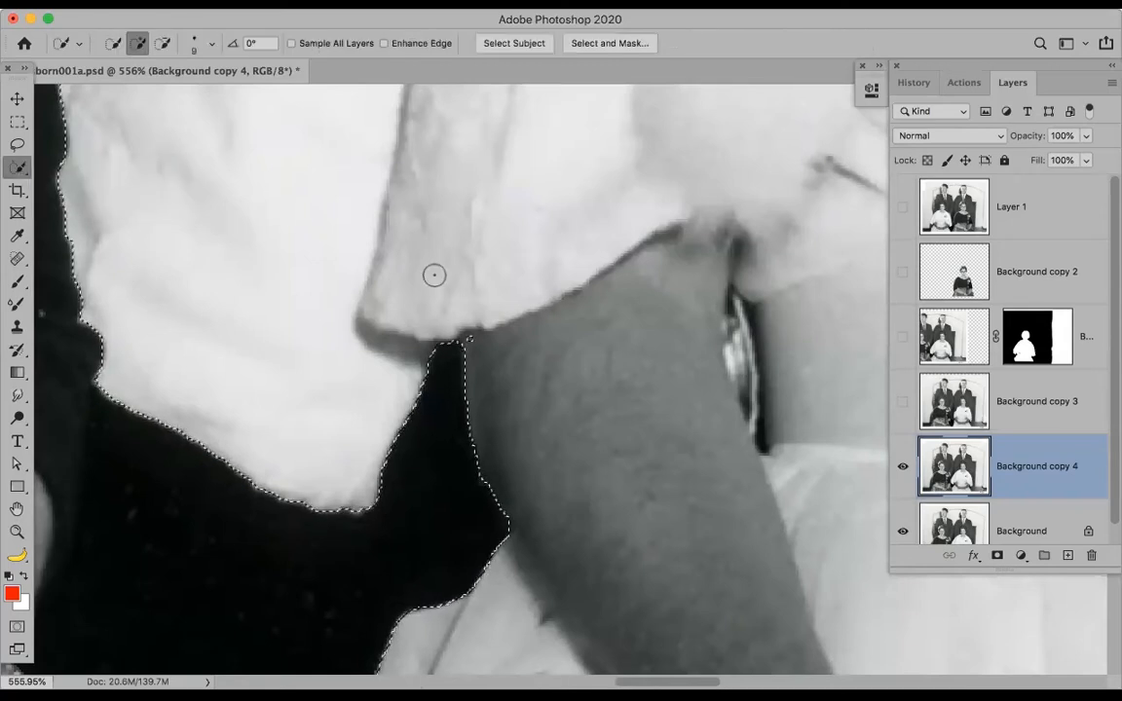
{"action": "left_click", "coordinate": [475, 338], "text": "alt"}
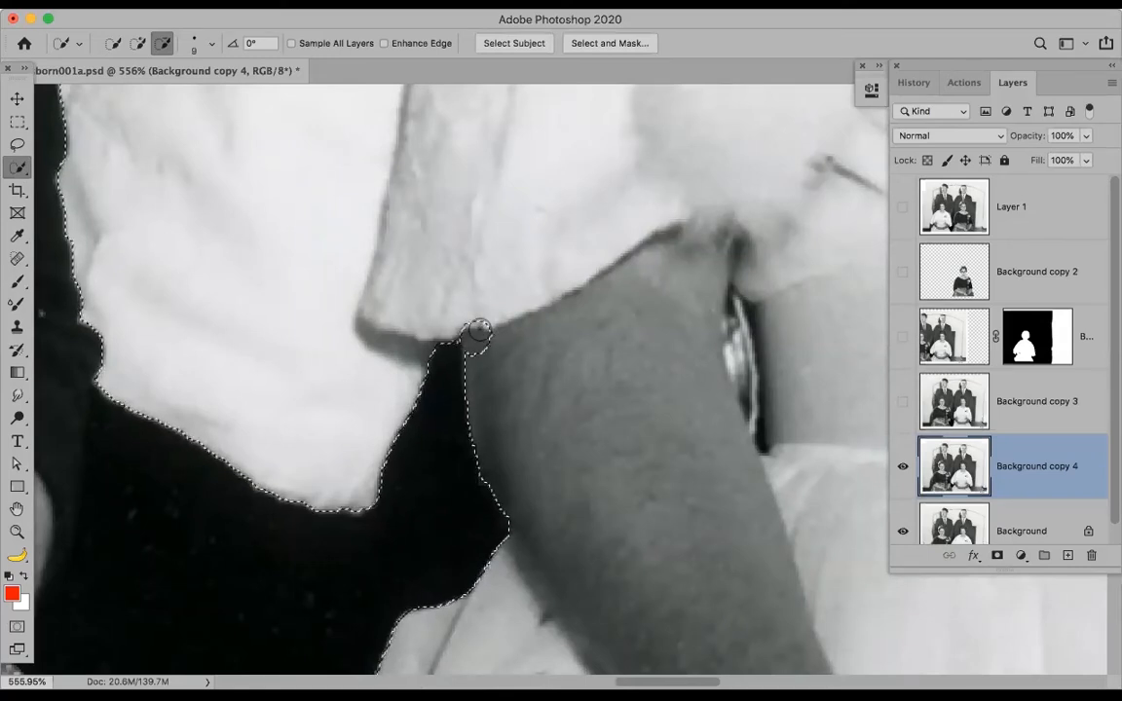
{"action": "key", "text": "super+z"}
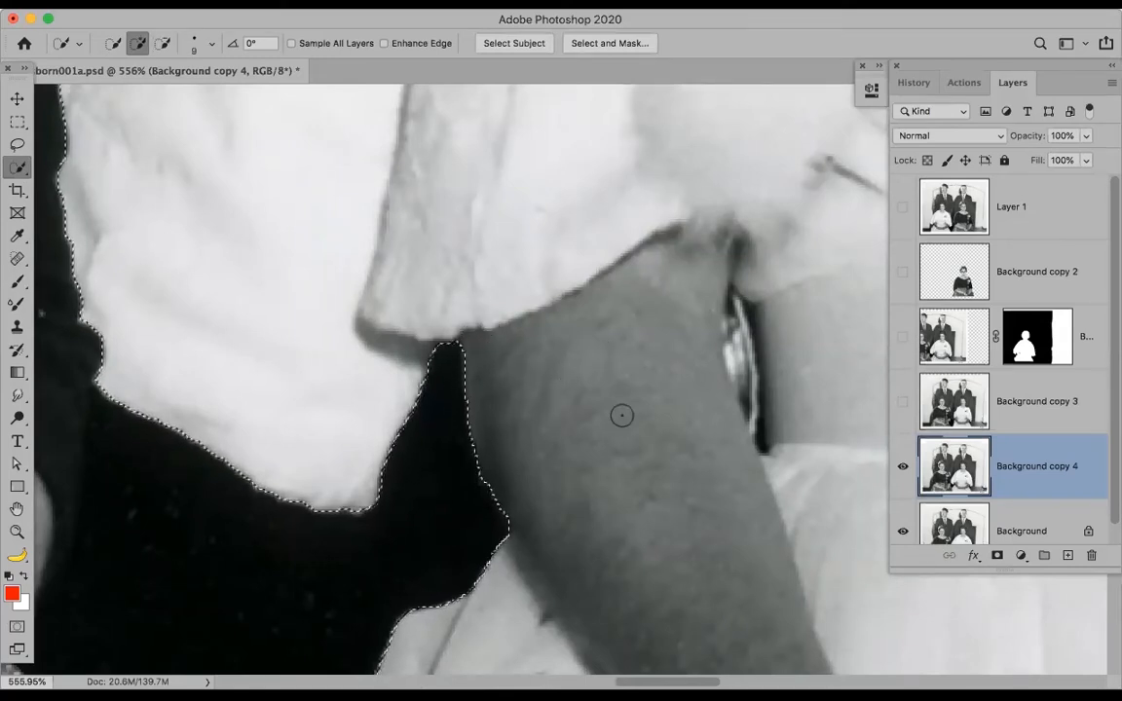
{"action": "key", "text": "super+0"}
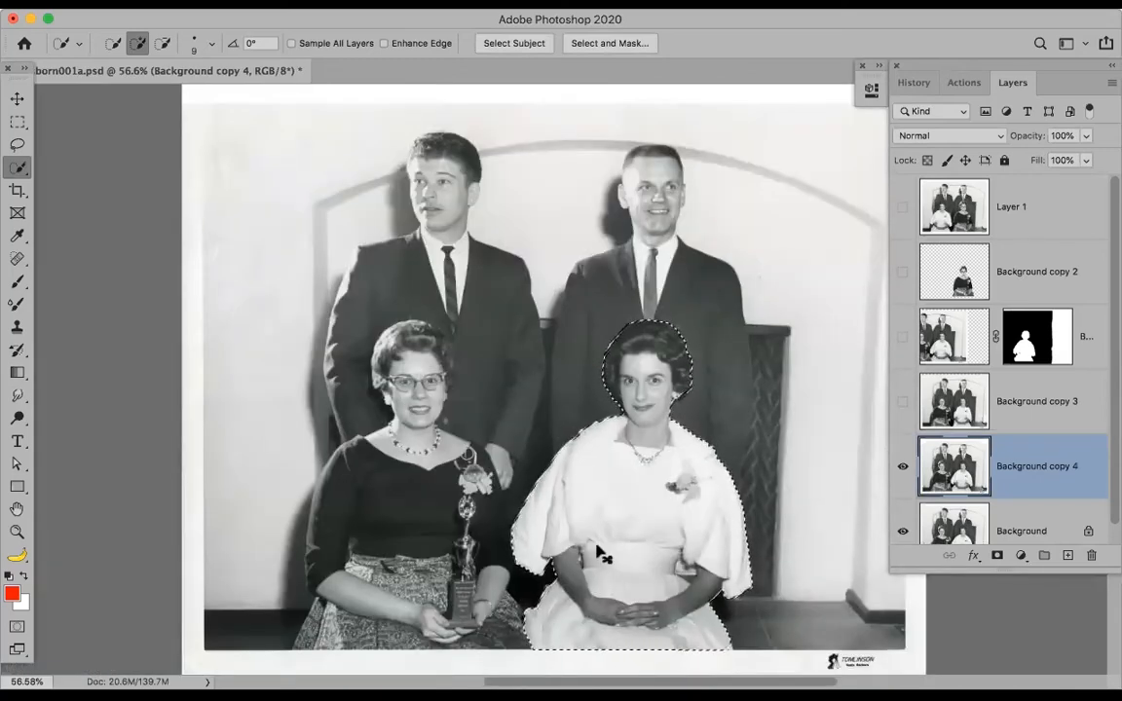
{"action": "key", "text": "super+j"}
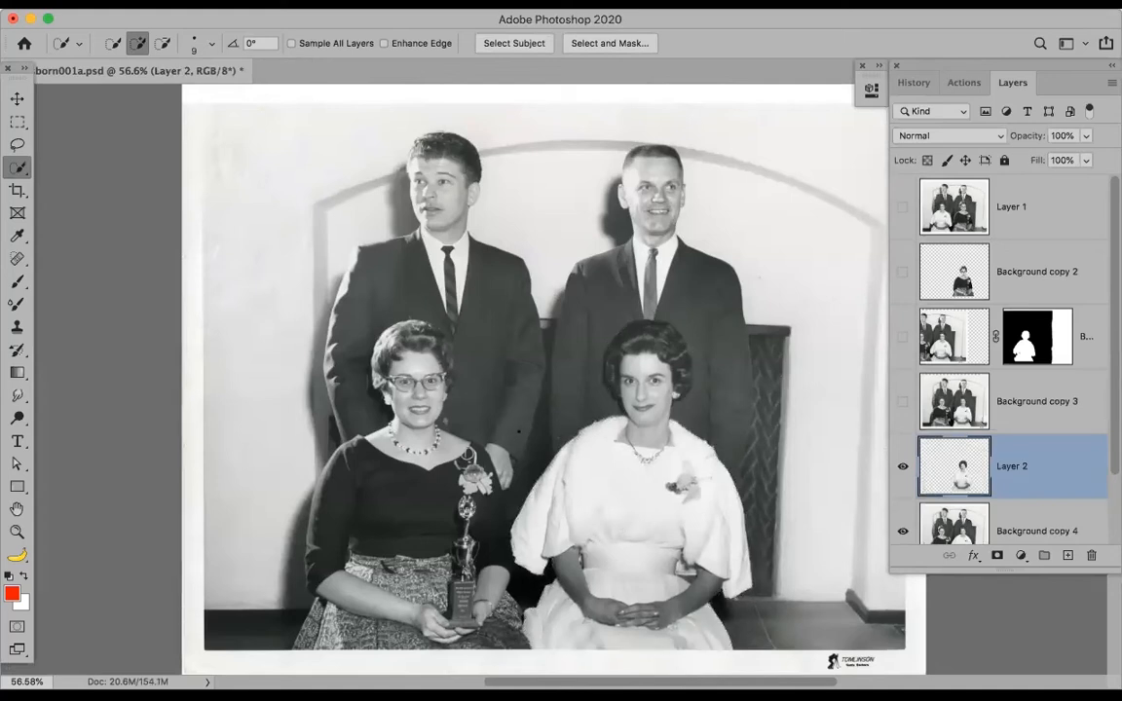
Move the copied woman in white over the seated trophy holder, and hide Layer 2
{"action": "key", "text": "v"}
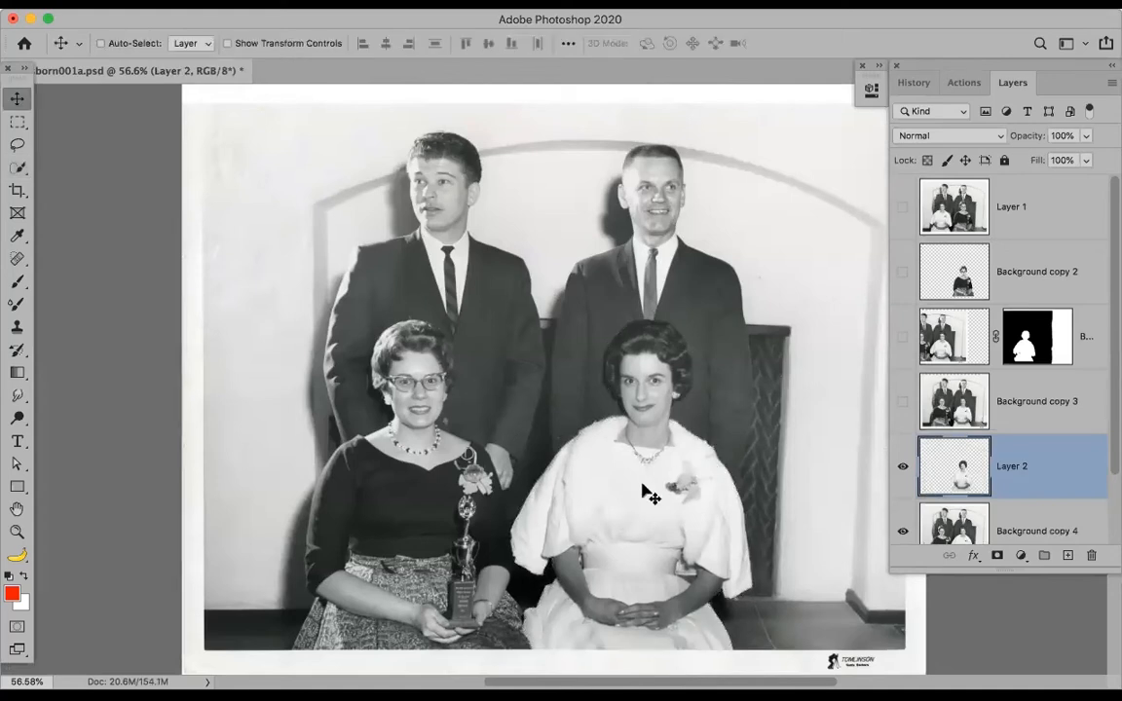
{"action": "left_click_drag", "start_coordinate": [590, 491], "coordinate": [388, 498]}
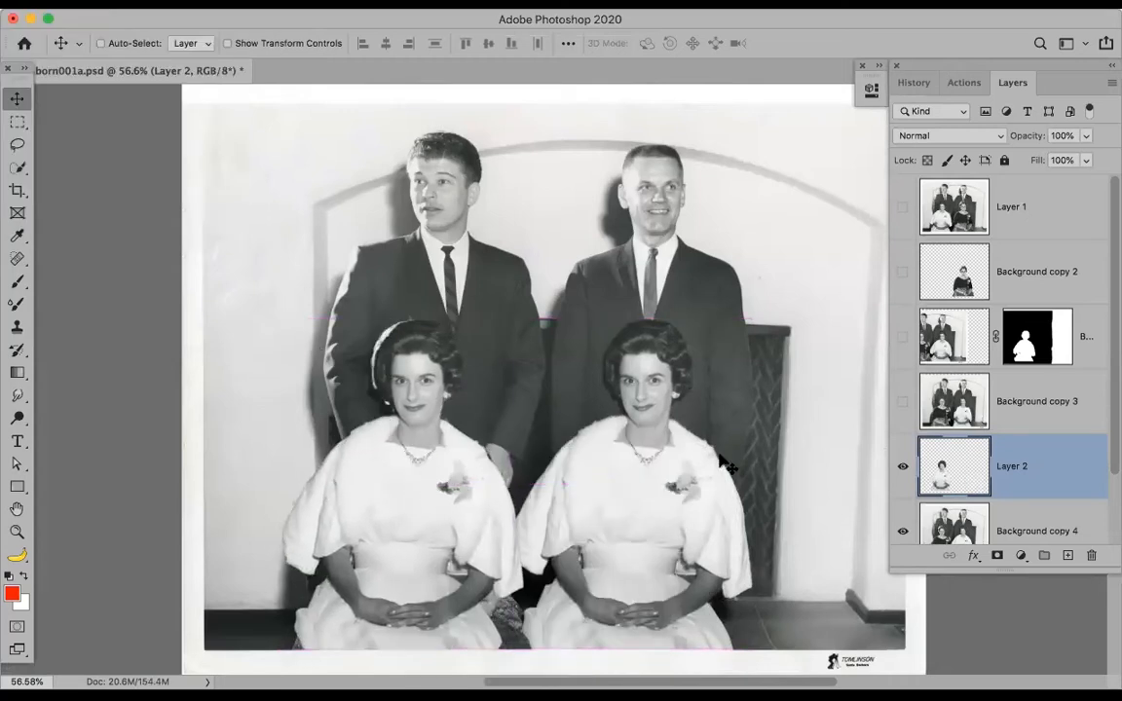
{"action": "left_click", "coordinate": [903, 471]}
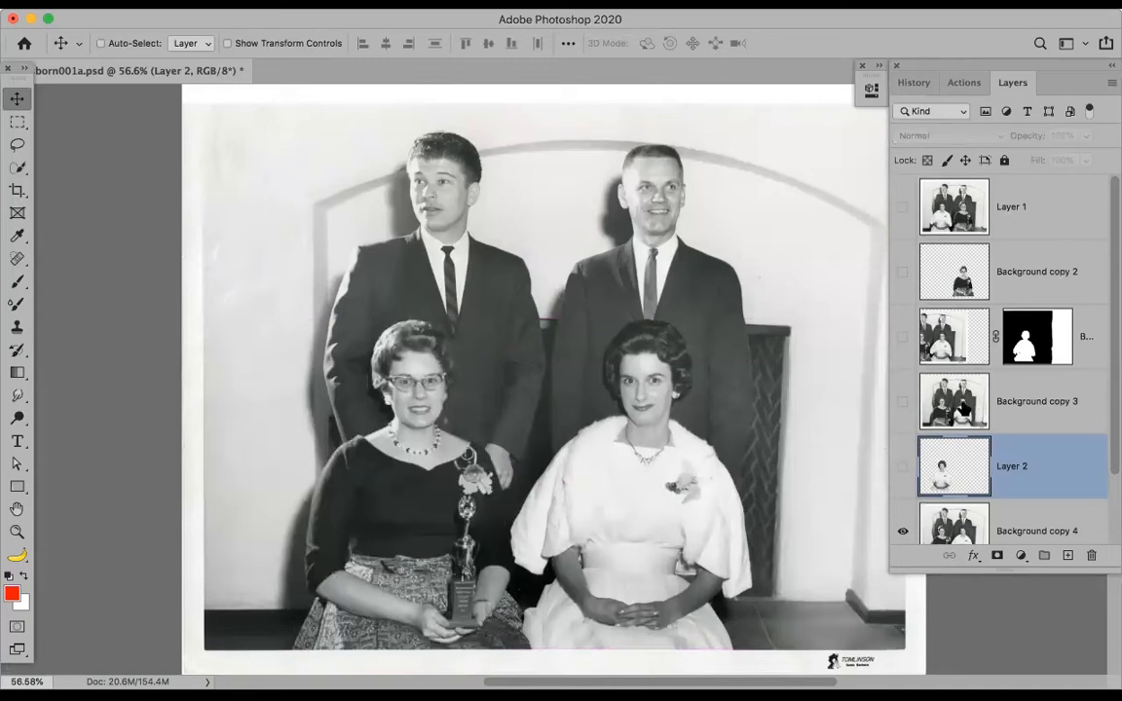
{"action": "left_click", "coordinate": [962, 410]}
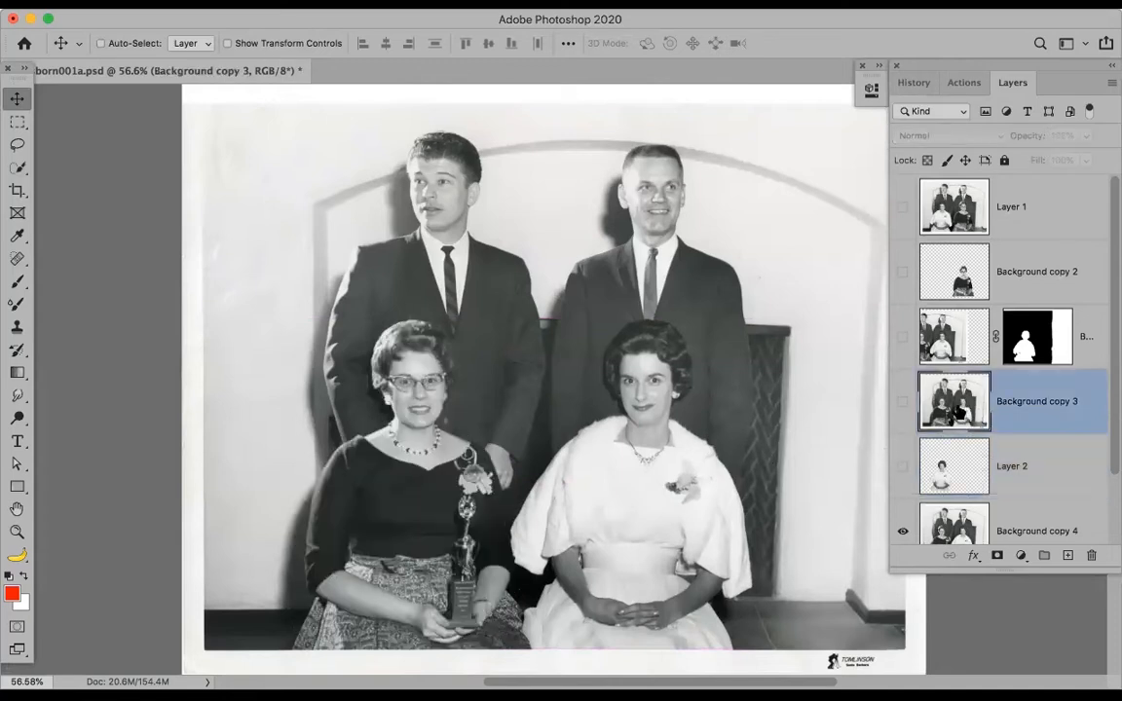
{"action": "left_click", "coordinate": [903, 402]}
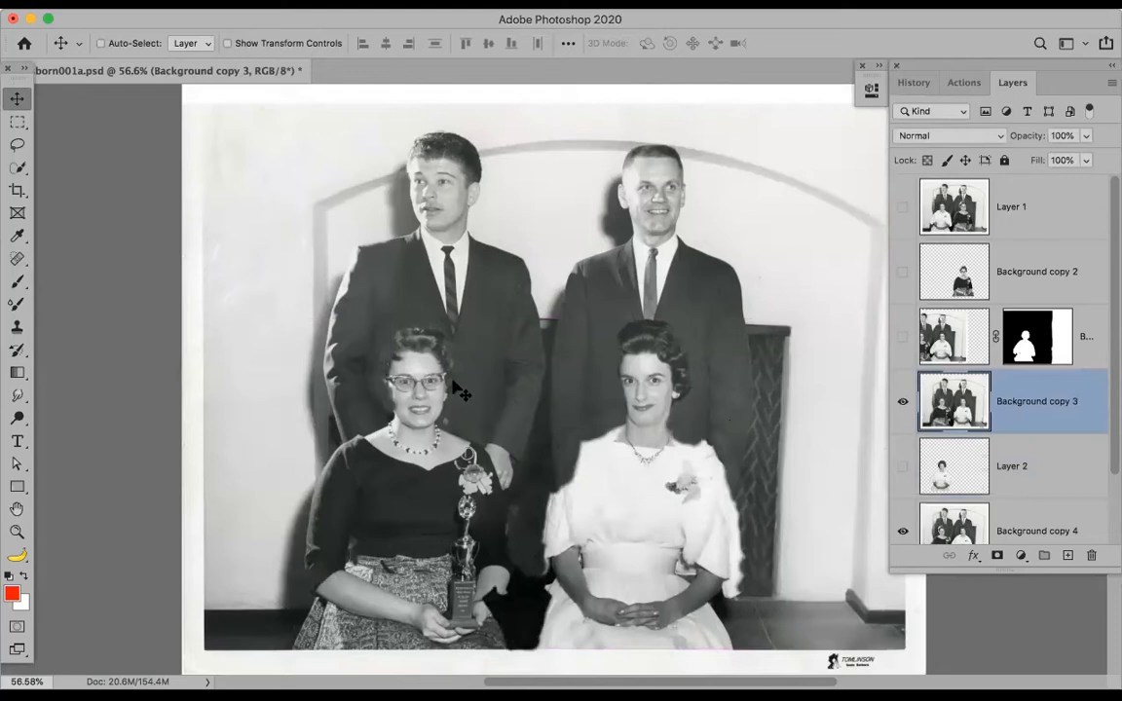
{"action": "key", "text": "w"}
{"action": "key", "text": "shift+w"}
{"action": "key", "text": "shift+w"}
{"action": "mouse_move", "coordinate": [399, 324]}
{"action": "left_mouse_down"}
{"action": "mouse_move", "coordinate": [365, 362]}
{"action": "mouse_move", "coordinate": [358, 411]}
{"action": "mouse_move", "coordinate": [308, 464]}
{"action": "mouse_move", "coordinate": [283, 546]}
{"action": "mouse_move", "coordinate": [287, 646]}
{"action": "mouse_move", "coordinate": [516, 660]}
{"action": "mouse_move", "coordinate": [520, 546]}
{"action": "mouse_move", "coordinate": [507, 455]}
{"action": "mouse_move", "coordinate": [433, 322]}
{"action": "mouse_move", "coordinate": [380, 287]}
{"action": "mouse_move", "coordinate": [390, 310]}
{"action": "left_mouse_up"}
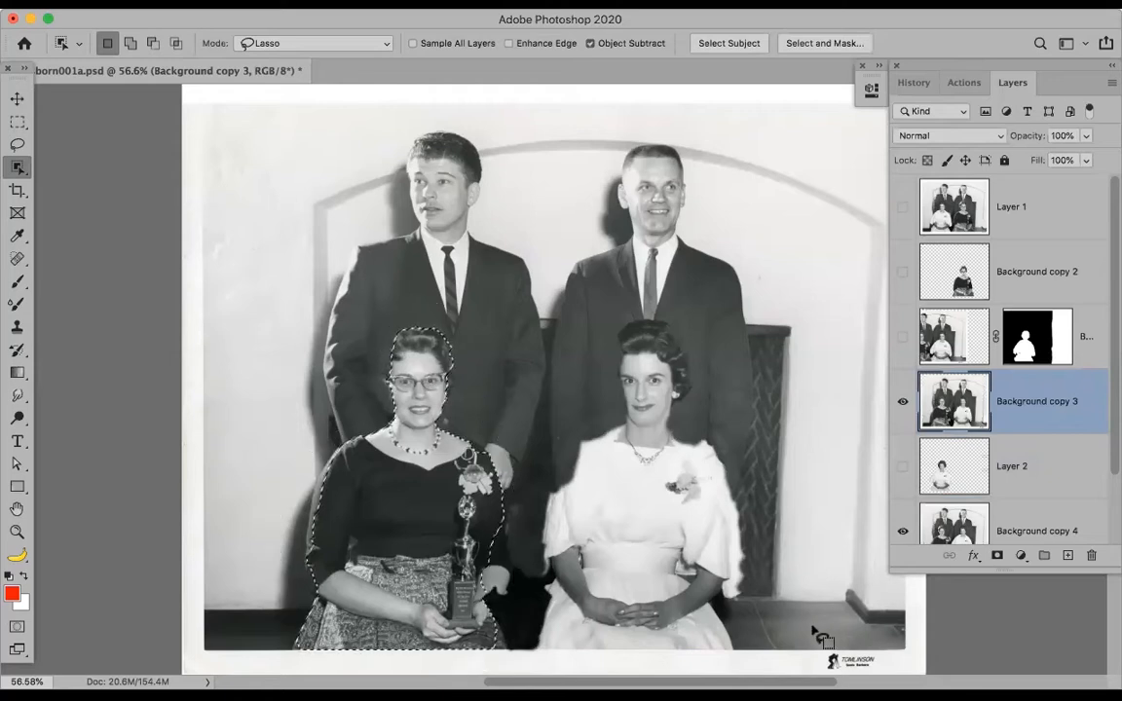
{"action": "key", "text": "z"}
{"action": "left_click_drag", "start_coordinate": [354, 321], "coordinate": [470, 472]}
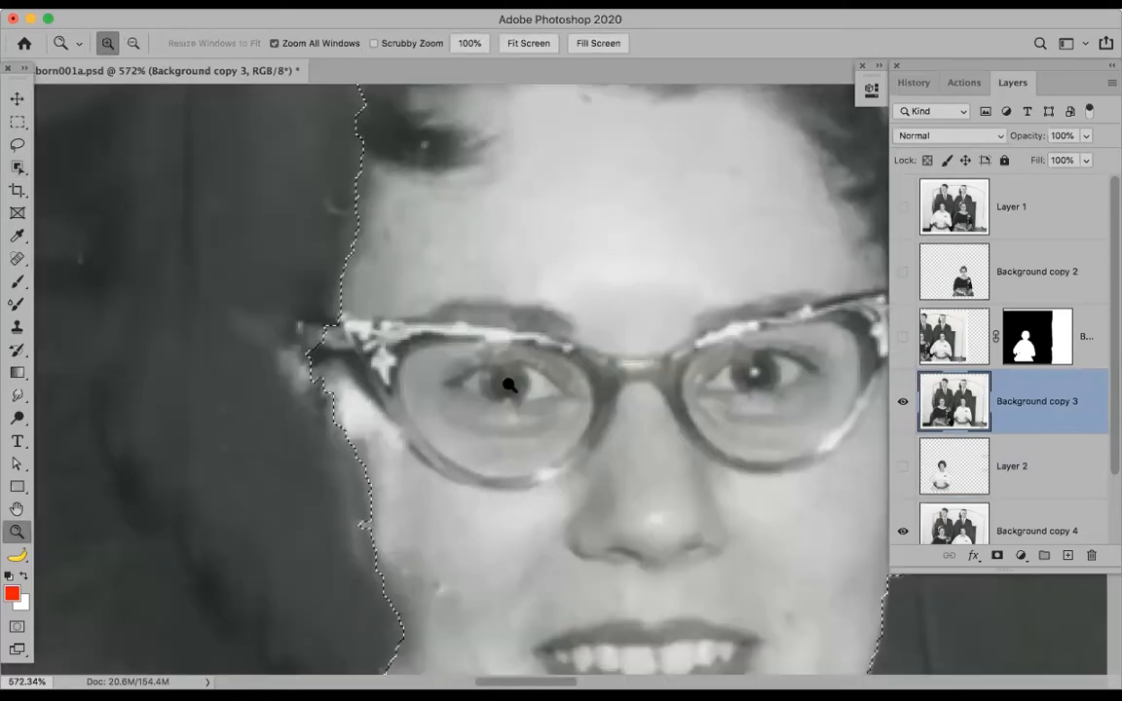
{"action": "left_click_drag", "start_coordinate": [512, 365], "coordinate": [577, 499]}
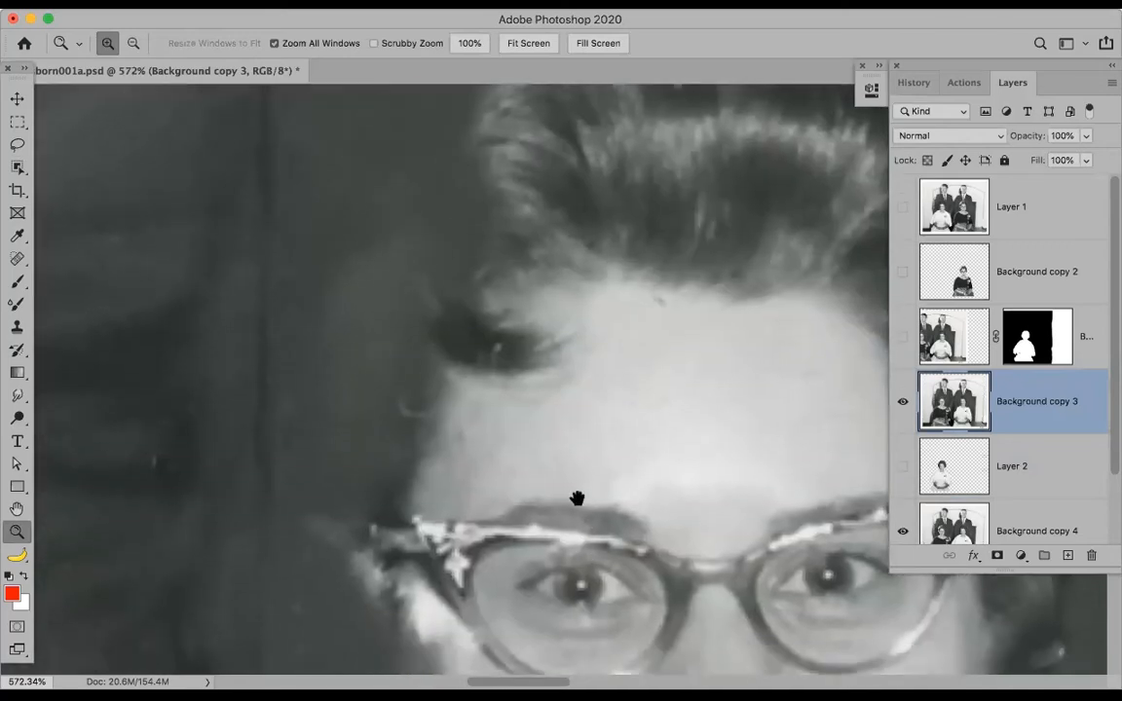
{"action": "left_click", "coordinate": [542, 408], "text": "alt"}
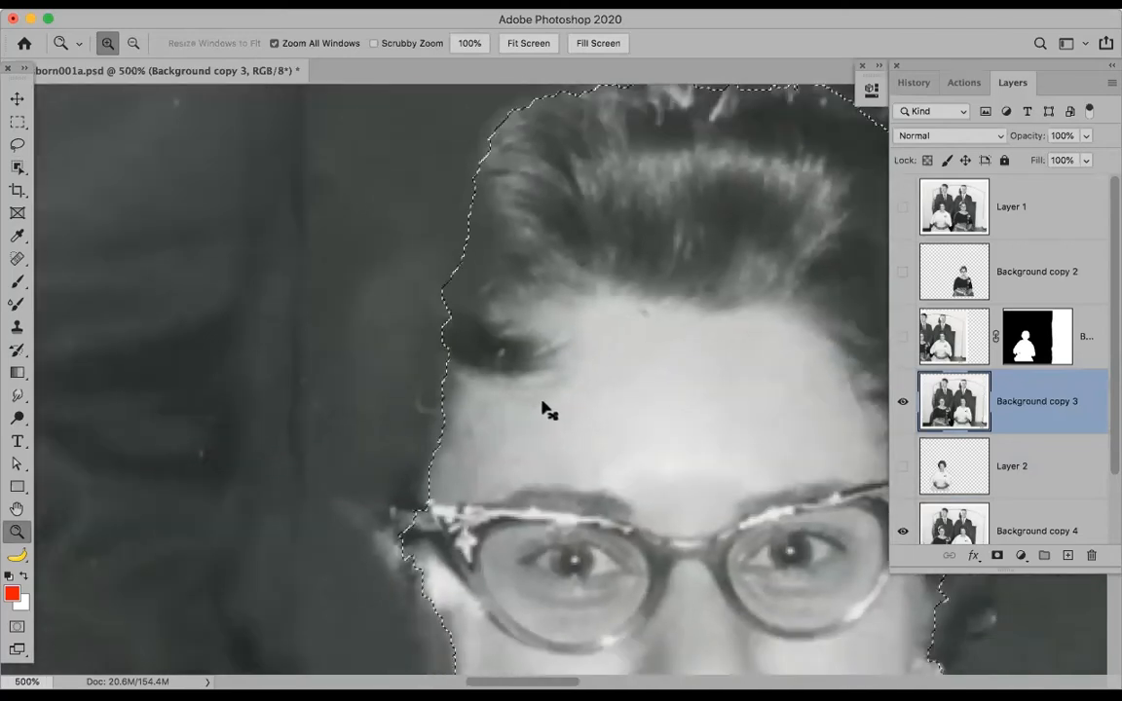
{"action": "left_click", "coordinate": [542, 408], "text": "alt"}
{"action": "left_click", "coordinate": [542, 408], "text": "alt"}
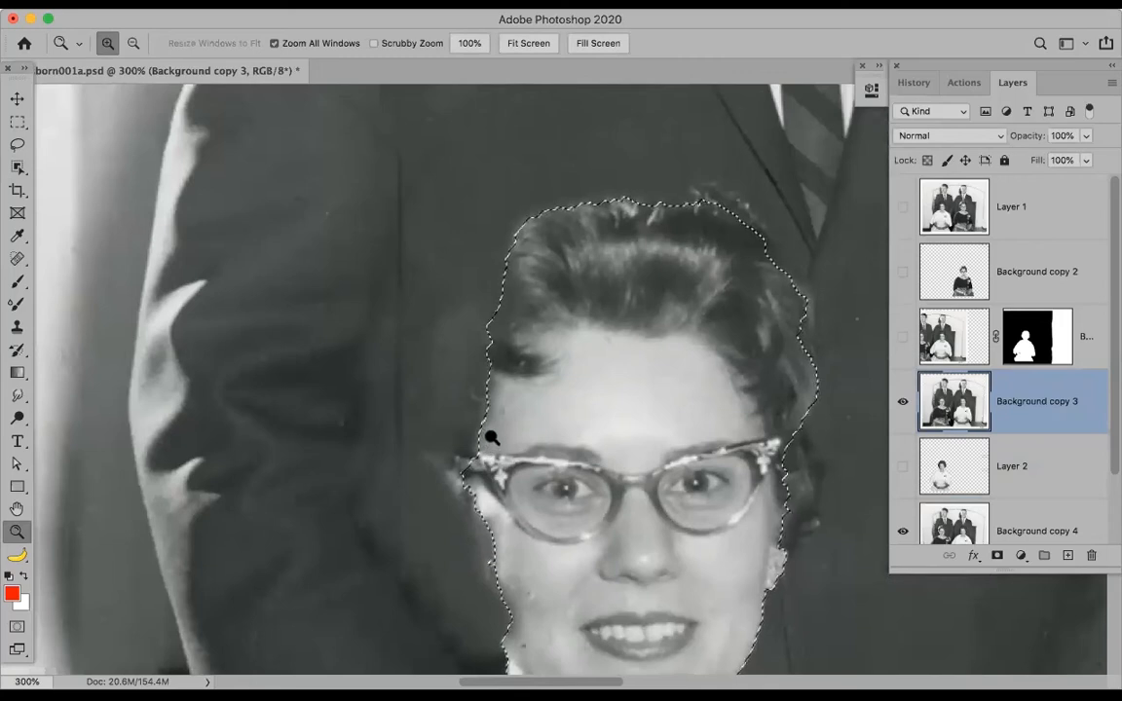
{"action": "key", "text": "w"}
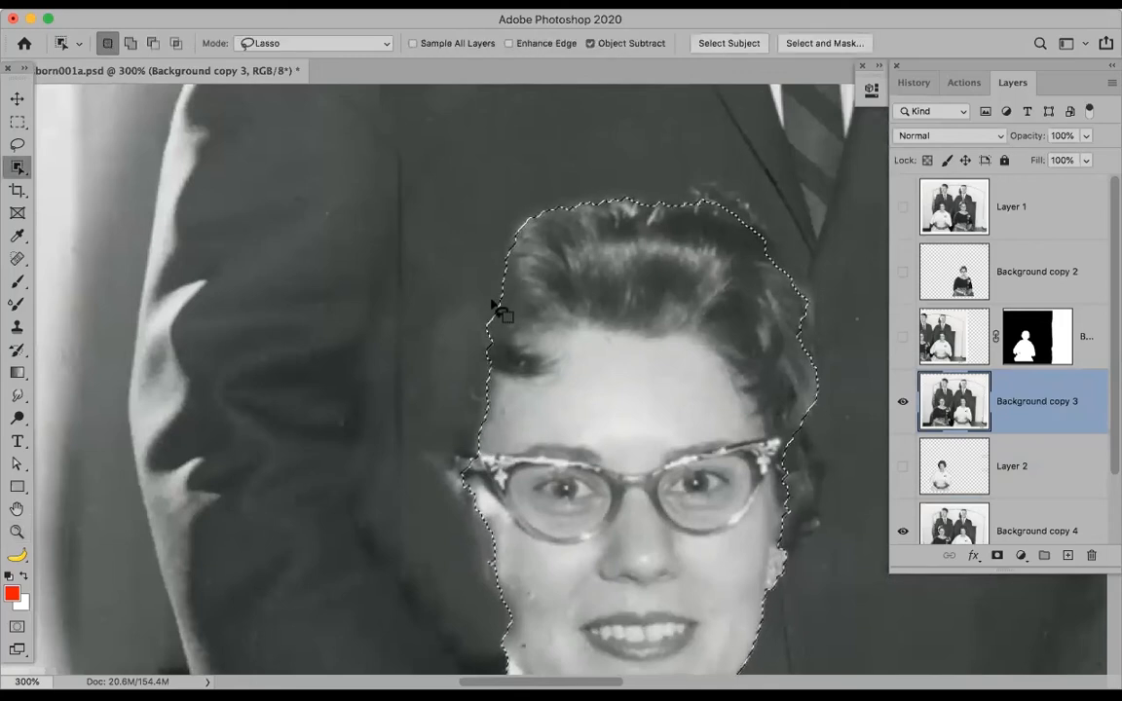
{"action": "key", "text": "shift"}
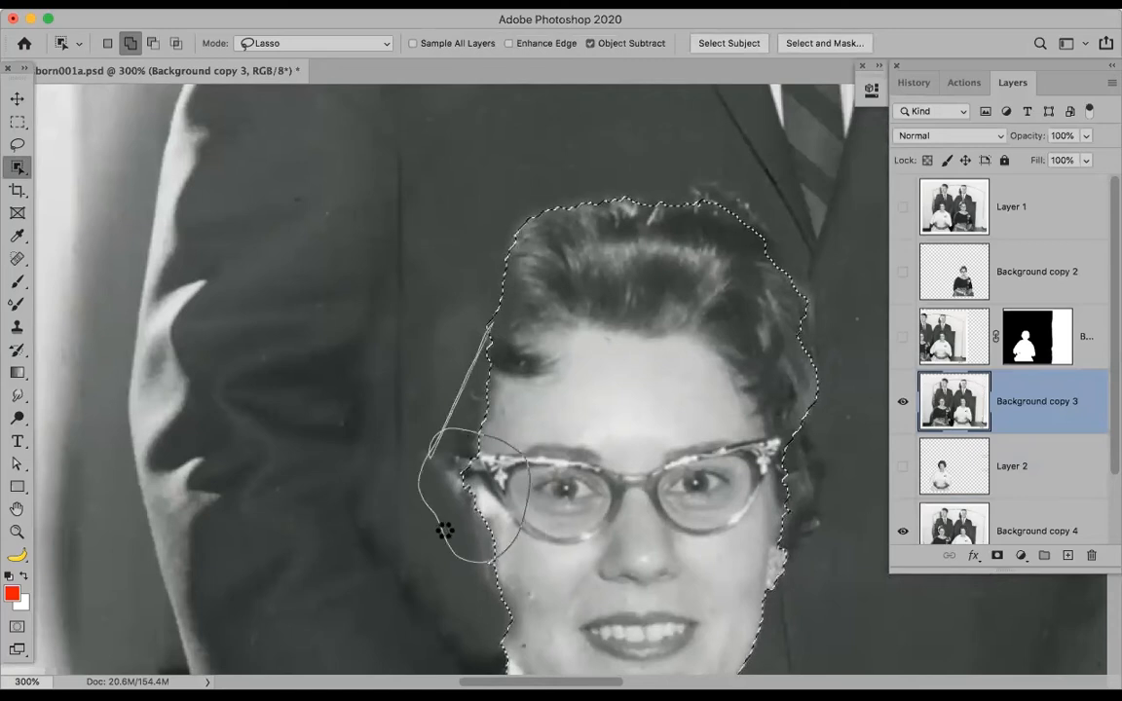
Make Background copy 4 the active layer, hide Background copy 3 and clear the selection around the trophy holder
{"action": "left_click", "coordinate": [1018, 534]}
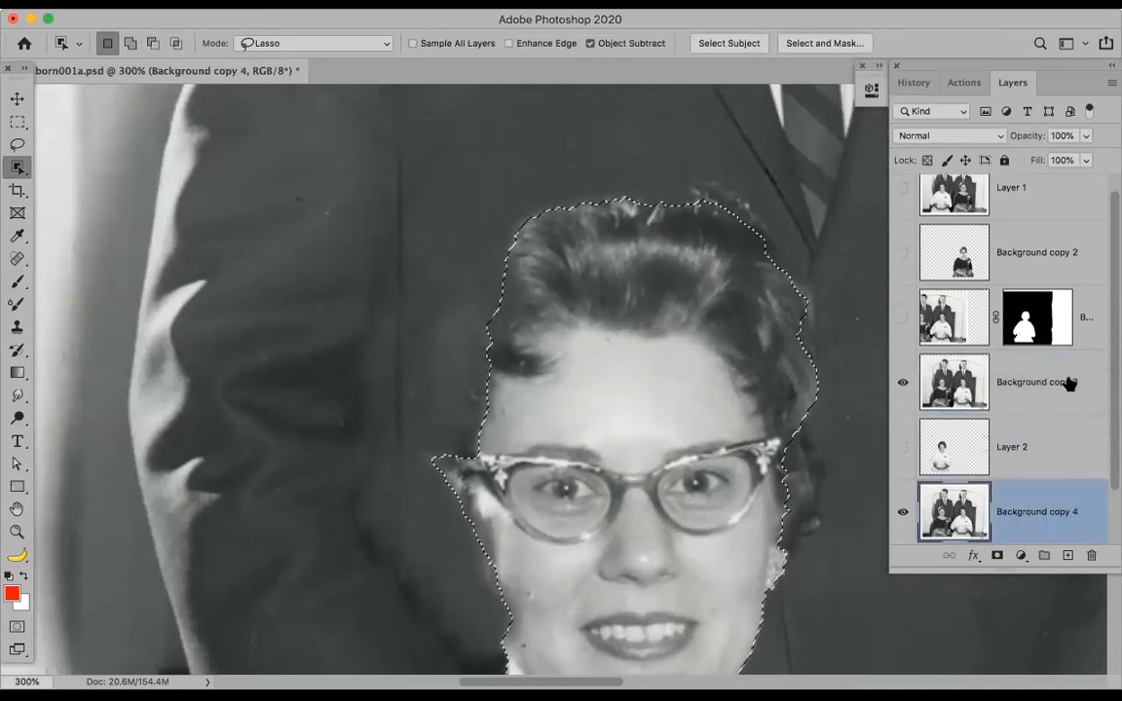
{"action": "left_click", "coordinate": [901, 387]}
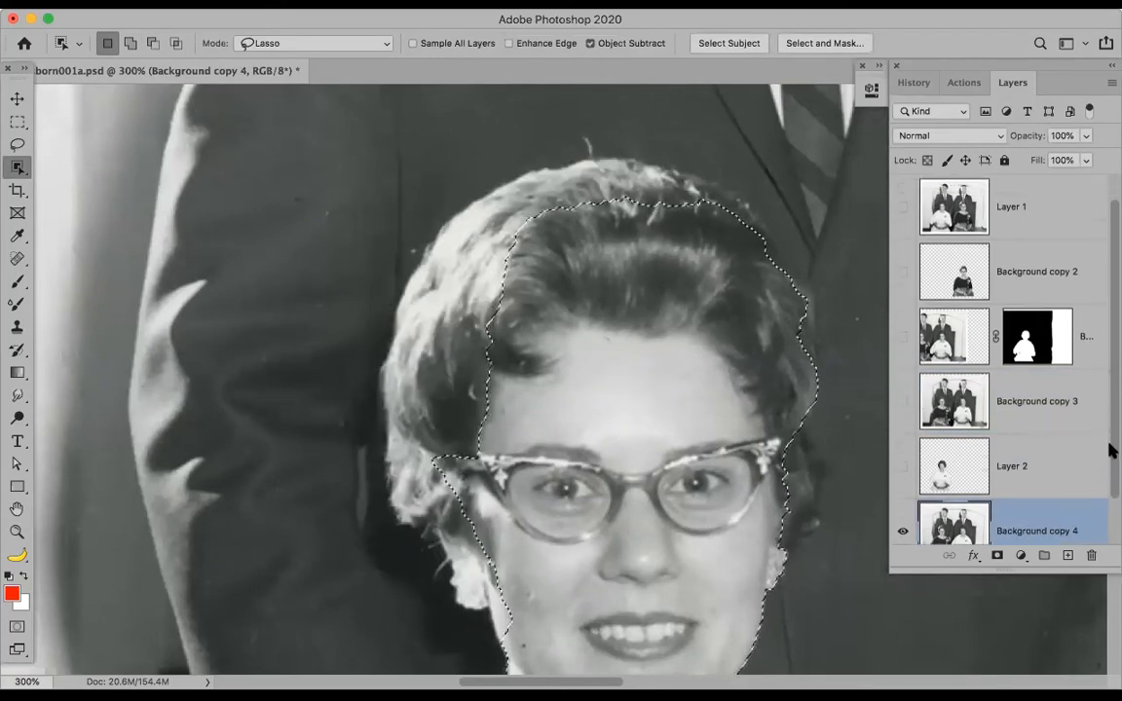
{"action": "left_click_drag", "start_coordinate": [1110, 439], "coordinate": [1110, 538]}
{"action": "key", "text": "ctrl+d"}
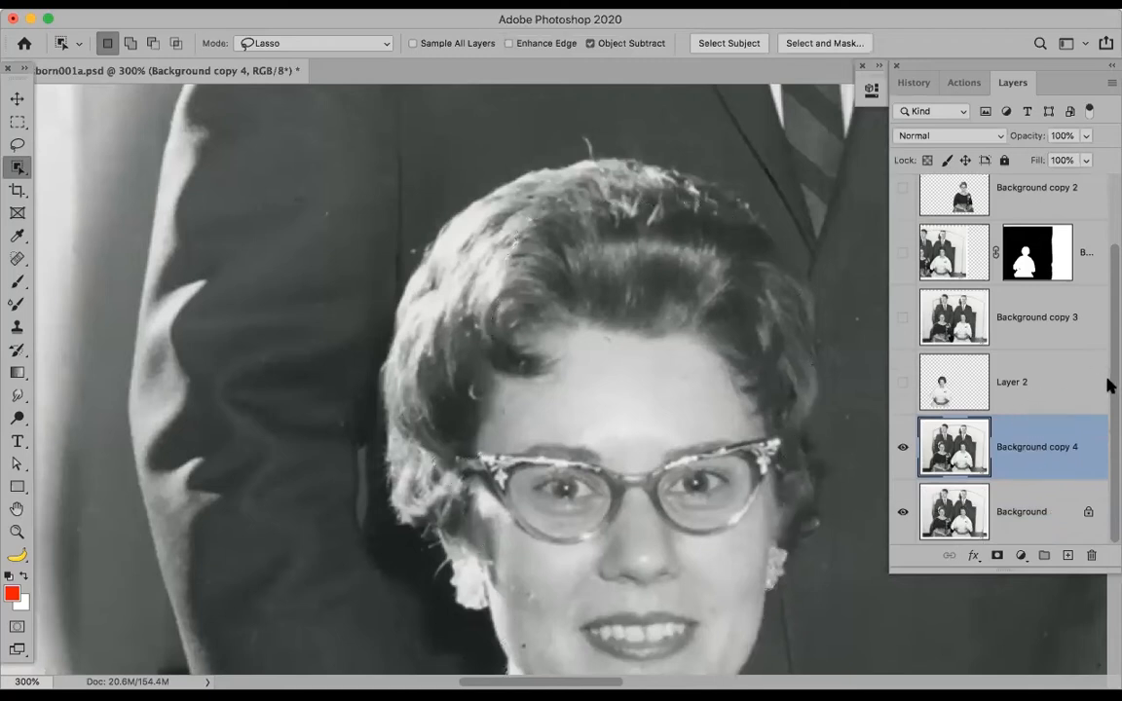
{"action": "key", "text": "ctrl+minus"}
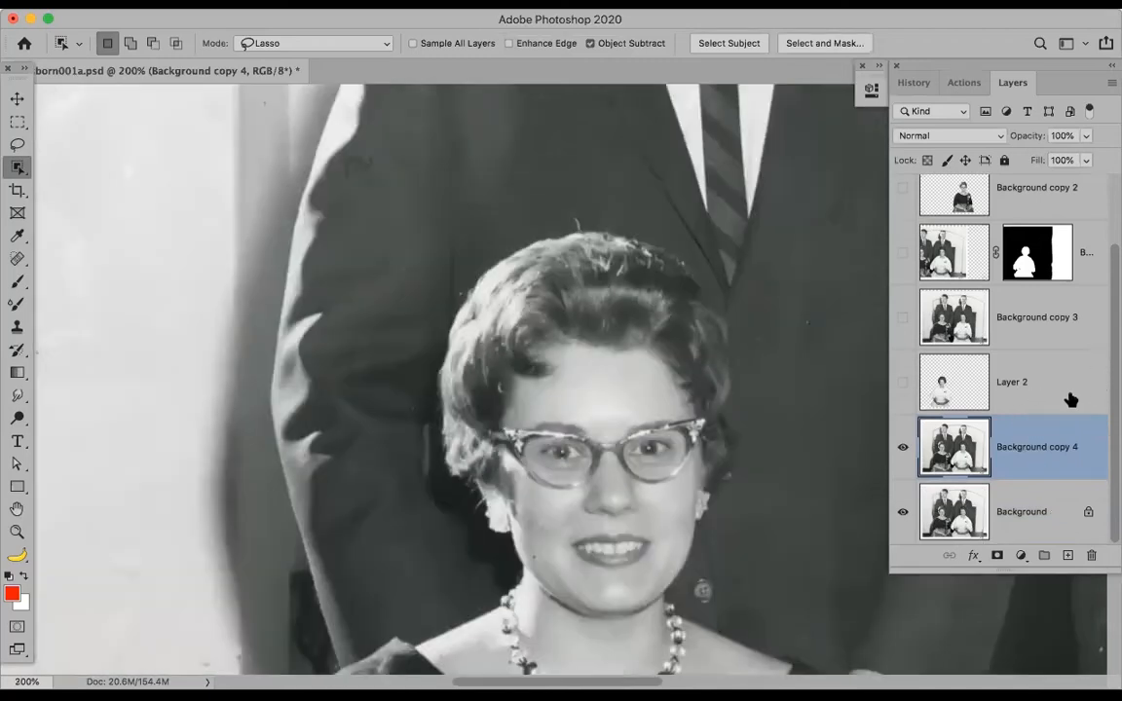
{"action": "key", "text": "ctrl+0"}
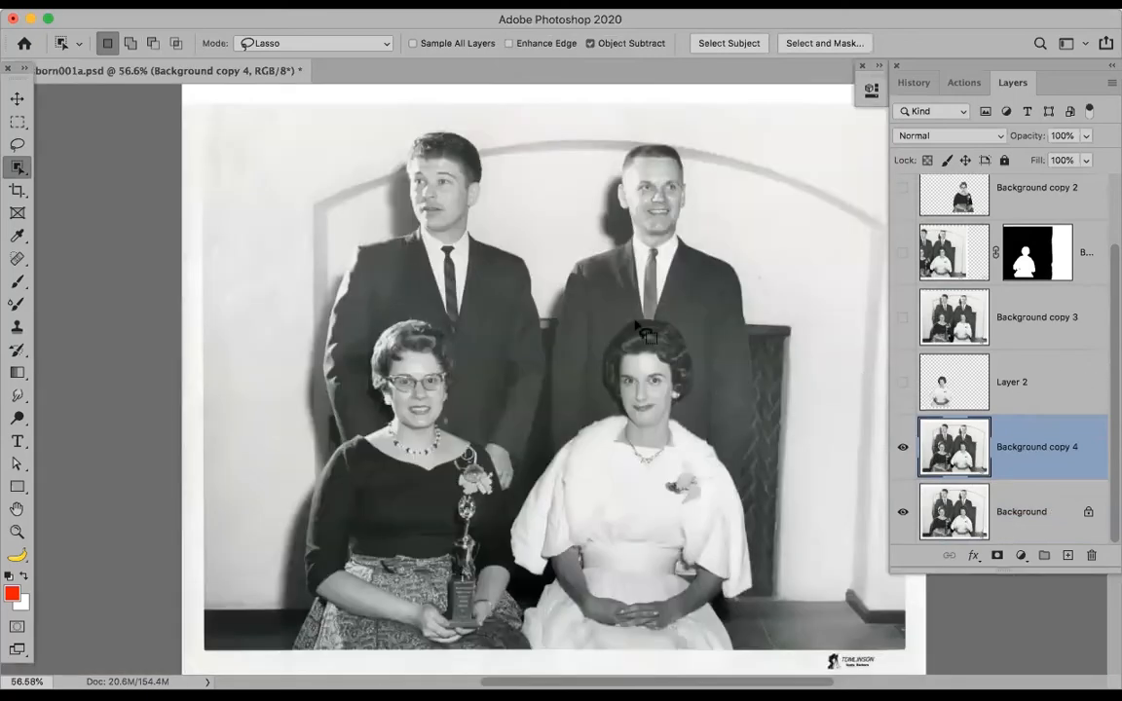
Select the seated trophy holder with the Object Selection tool in Lasso mode, adding the missed part of her sleeve beside the woman in white
{"action": "mouse_move", "coordinate": [370, 334]}
{"action": "left_mouse_down"}
{"action": "mouse_move", "coordinate": [302, 458]}
{"action": "mouse_move", "coordinate": [272, 576]}
{"action": "mouse_move", "coordinate": [290, 656]}
{"action": "mouse_move", "coordinate": [539, 663]}
{"action": "mouse_move", "coordinate": [526, 539]}
{"action": "mouse_move", "coordinate": [471, 408]}
{"action": "mouse_move", "coordinate": [458, 340]}
{"action": "mouse_move", "coordinate": [381, 291]}
{"action": "mouse_move", "coordinate": [341, 299]}
{"action": "left_mouse_up"}
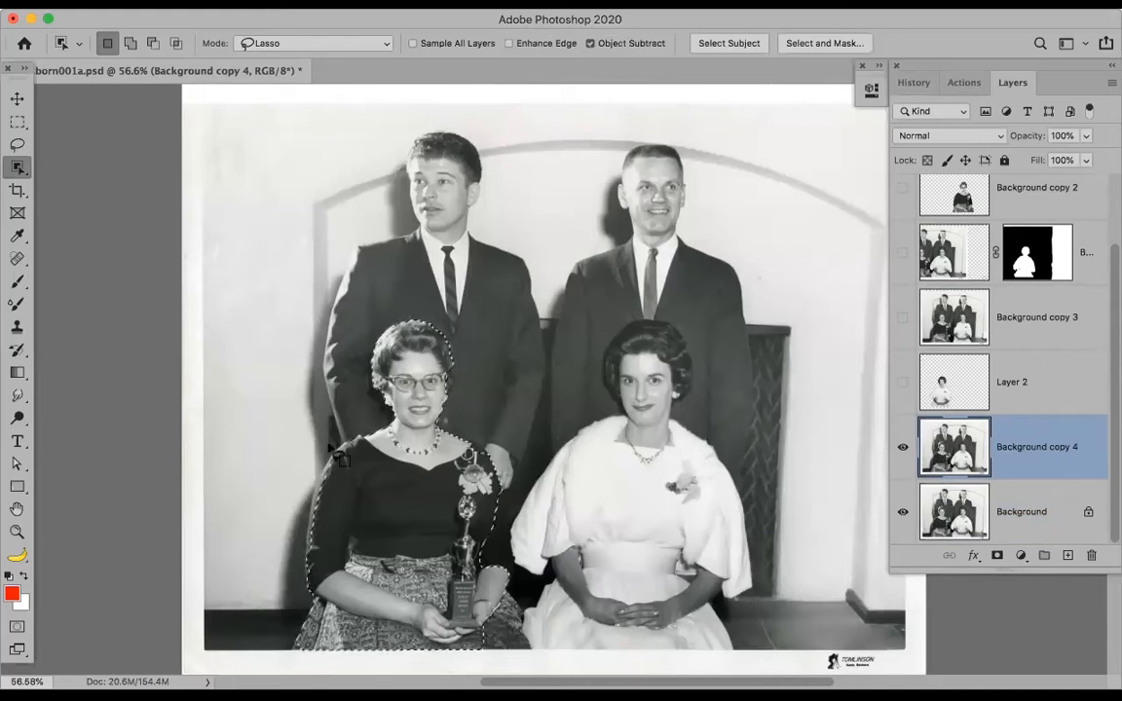
{"action": "key", "text": "shift"}
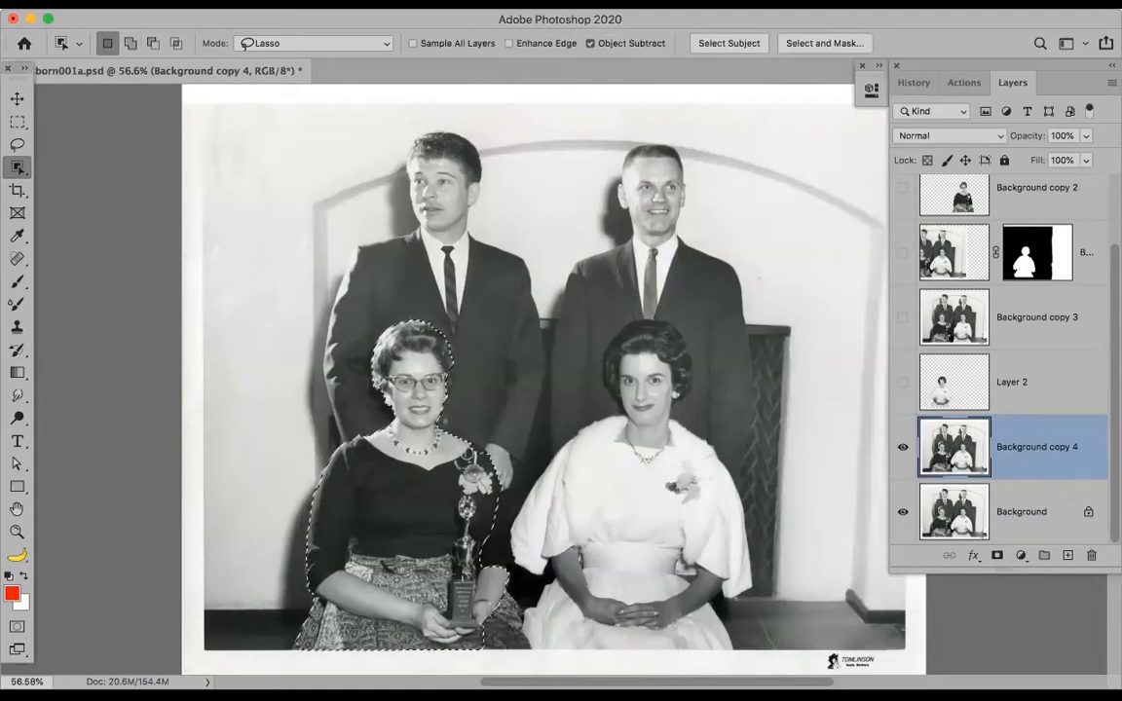
{"action": "key", "text": "shift"}
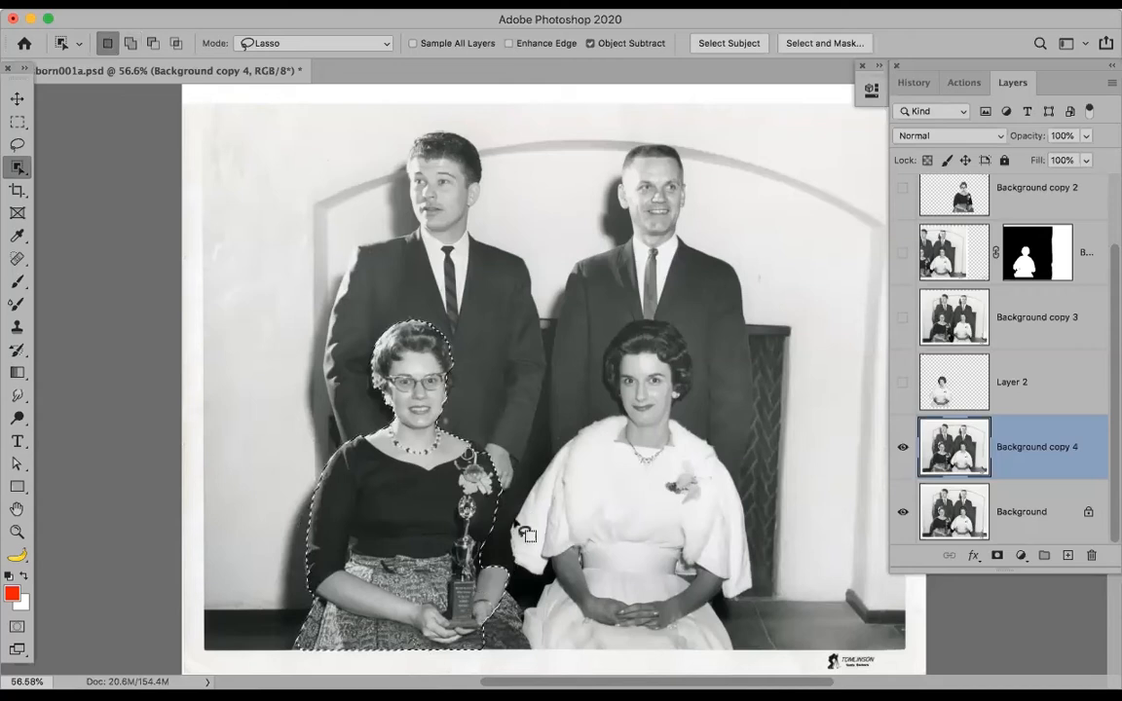
{"action": "key", "text": "shift"}
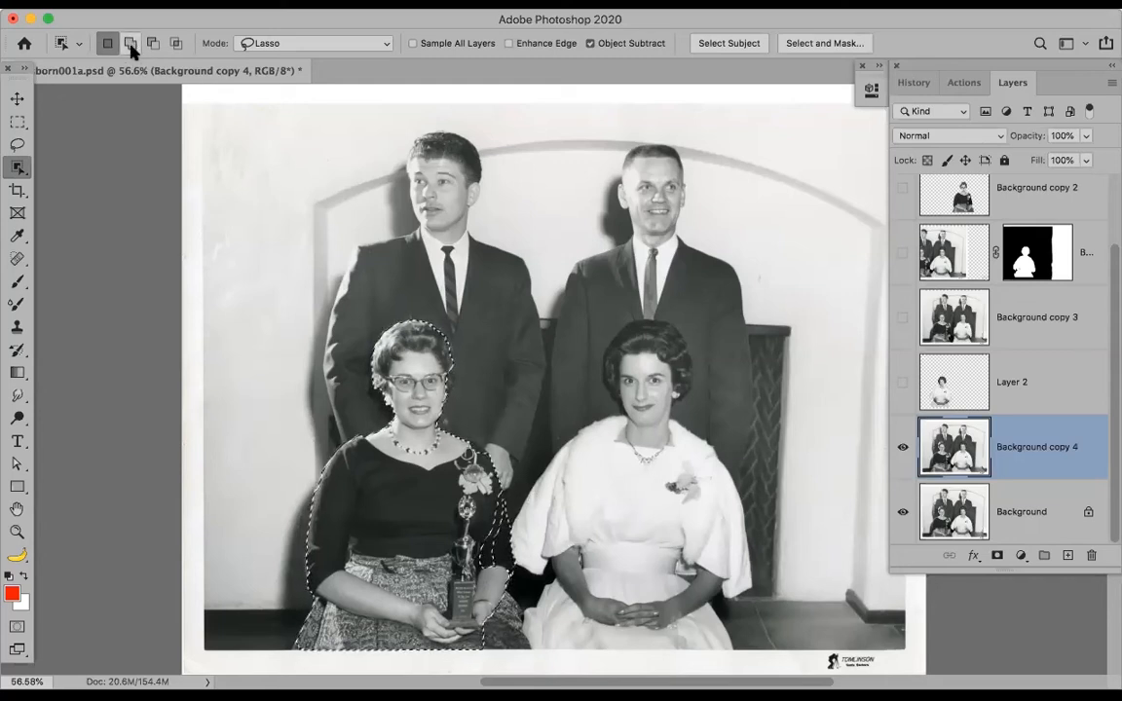
Add the missed part of the skirt beside the woman in white to the selection, and copy the trophy holder to a new layer
{"action": "left_click", "coordinate": [131, 44]}
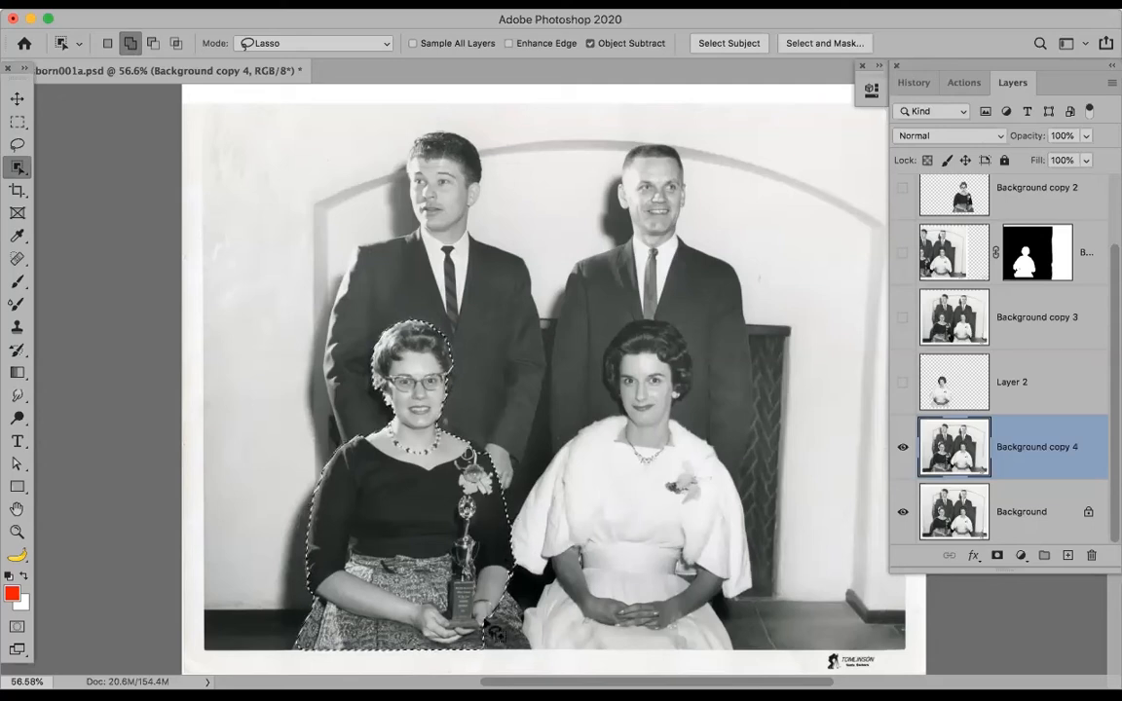
{"action": "left_click_drag", "start_coordinate": [503, 578], "coordinate": [542, 657]}
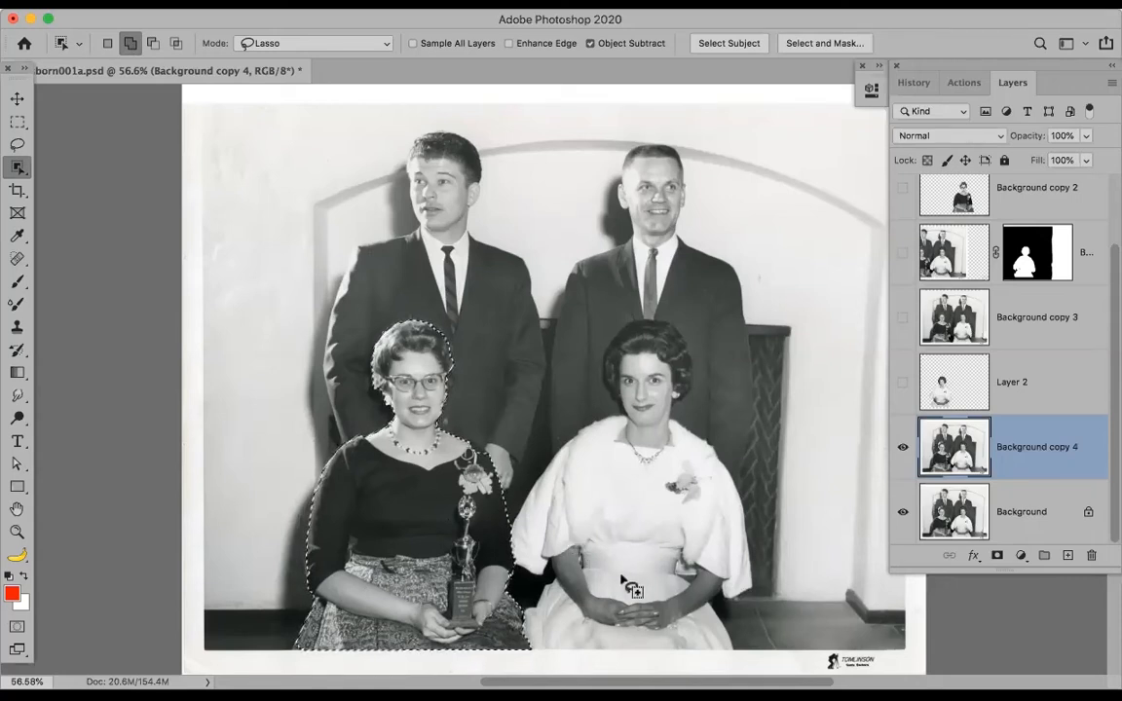
{"action": "key", "text": "super+j"}
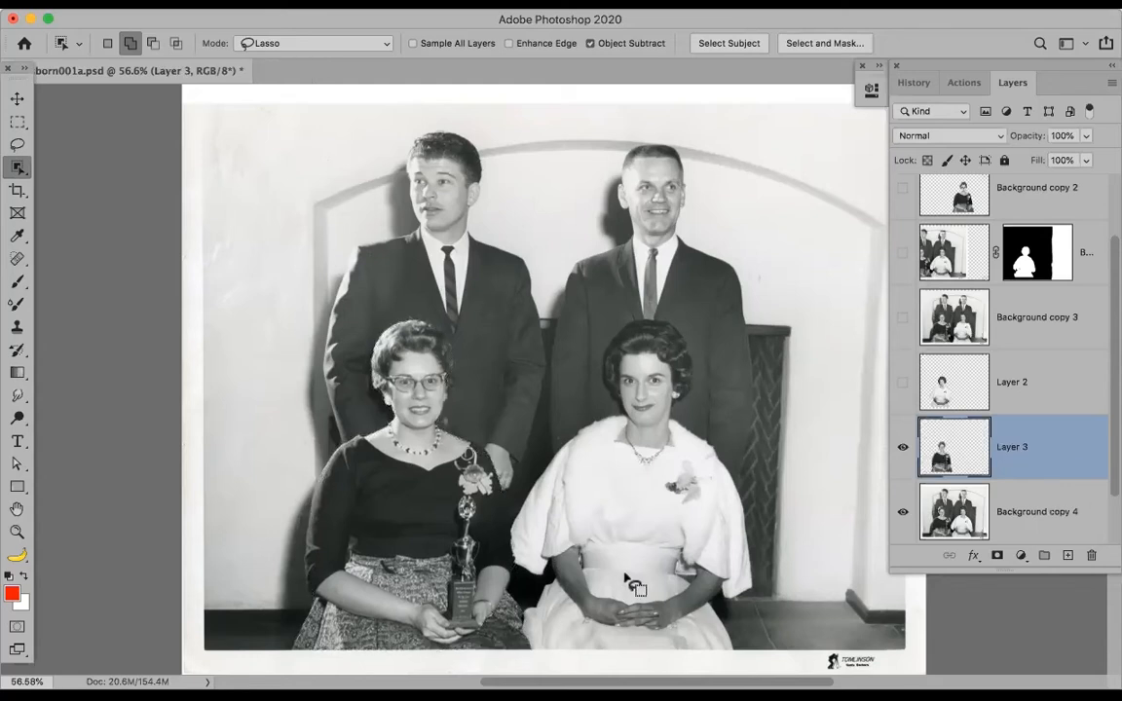
Isolate Layer 3 and move the trophy holder across to the other woman's side of the picture
{"action": "left_click", "coordinate": [903, 382]}
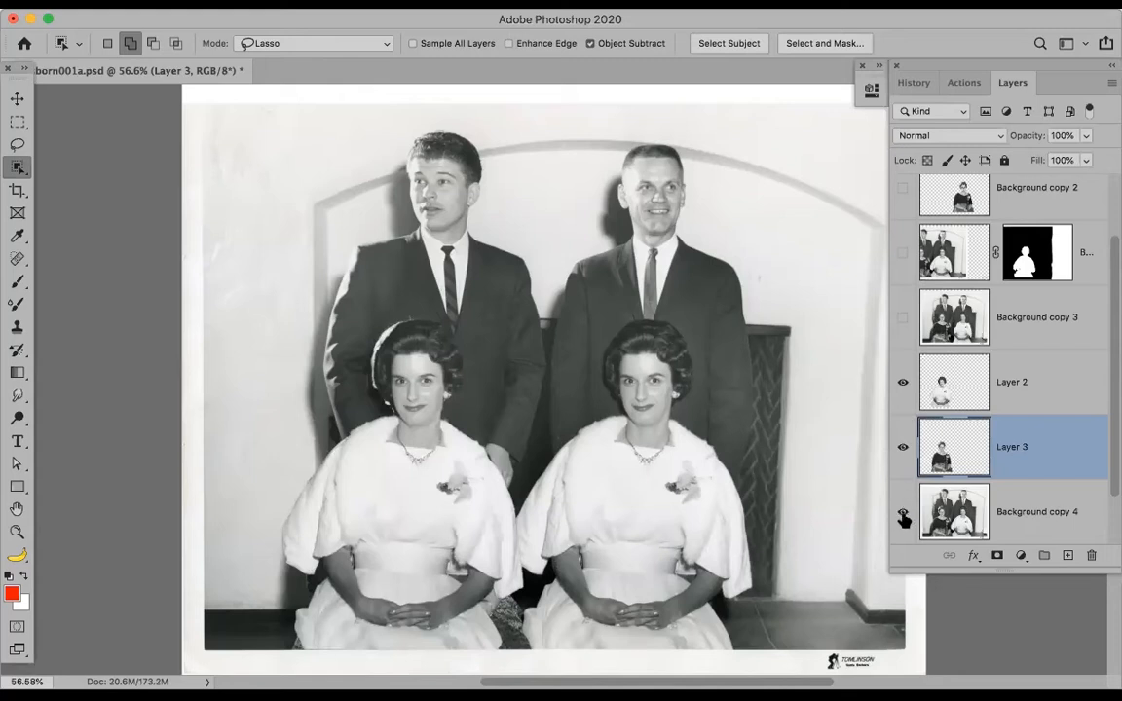
{"action": "left_click", "coordinate": [903, 448], "text": "alt"}
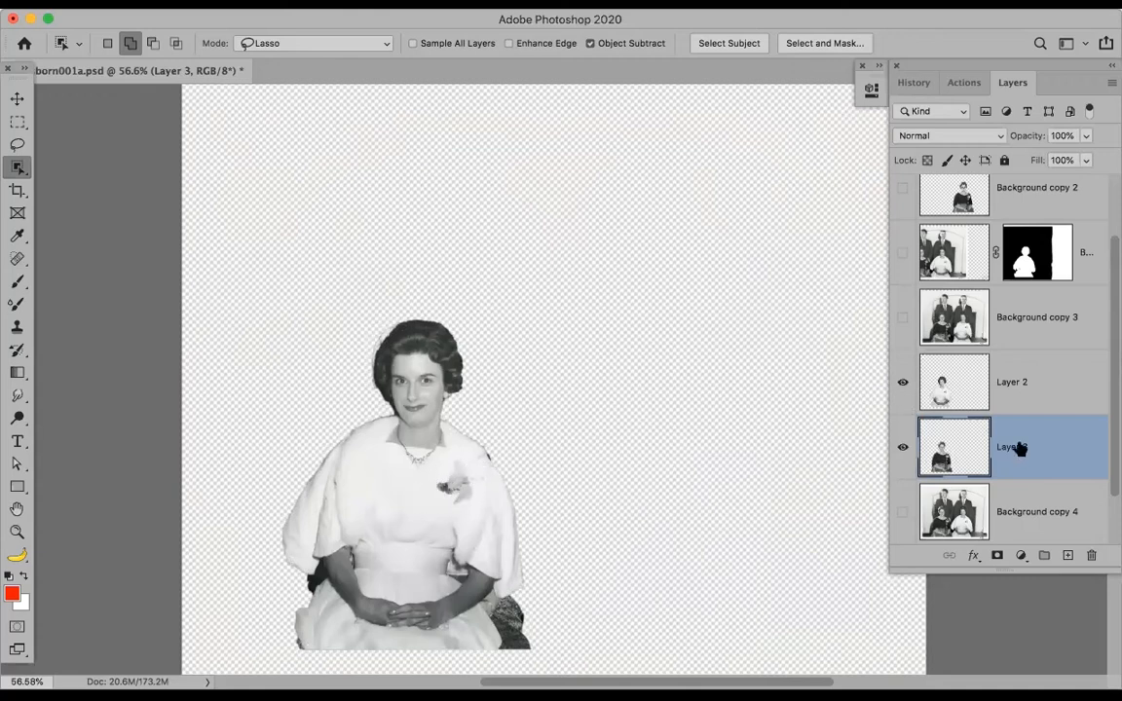
{"action": "left_click", "coordinate": [903, 382]}
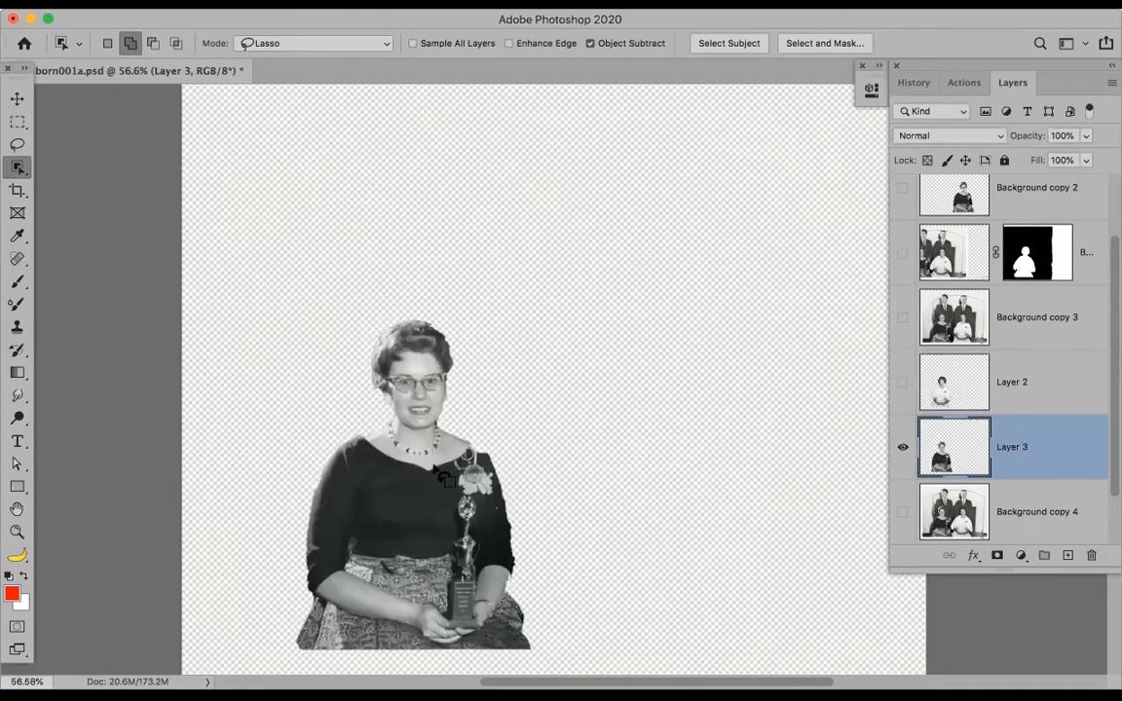
{"action": "key", "text": "v"}
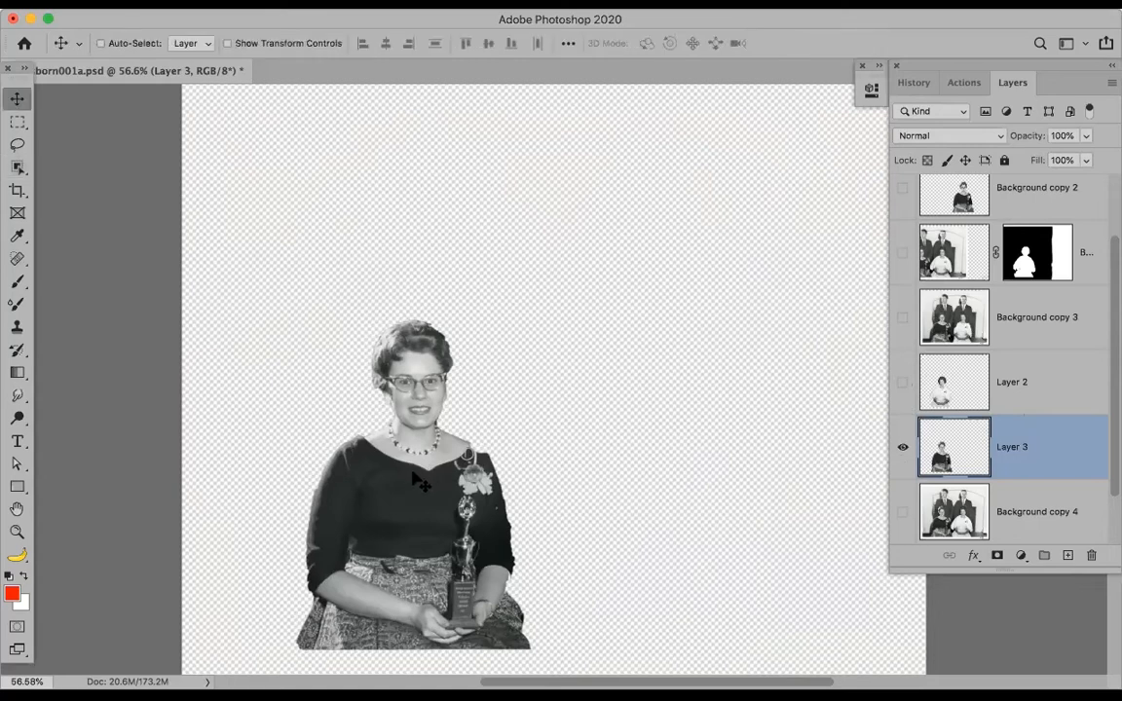
{"action": "left_click_drag", "start_coordinate": [413, 475], "coordinate": [683, 478]}
Show Layer 2 and Background copy 4, and position the trophy holder over the original woman in white, in front of the smiling man
{"action": "left_click", "coordinate": [902, 382]}
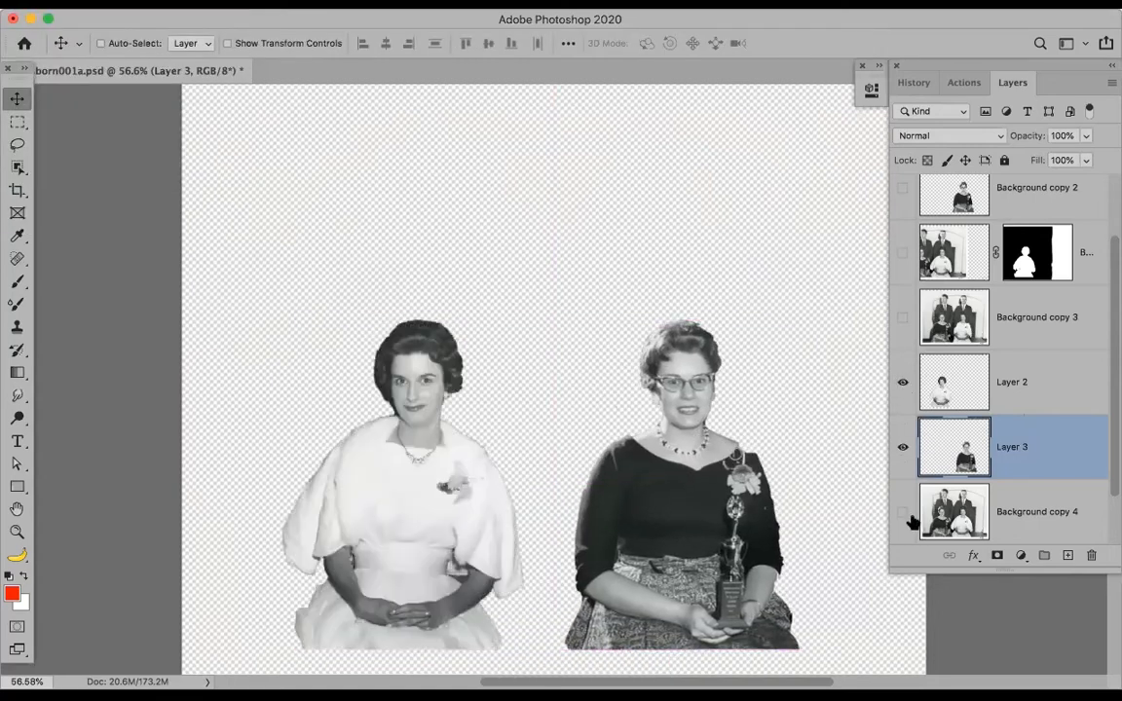
{"action": "left_click", "coordinate": [902, 512]}
{"action": "left_click_drag", "start_coordinate": [667, 497], "coordinate": [632, 495]}
{"action": "left_click_drag", "start_coordinate": [426, 467], "coordinate": [435, 471]}
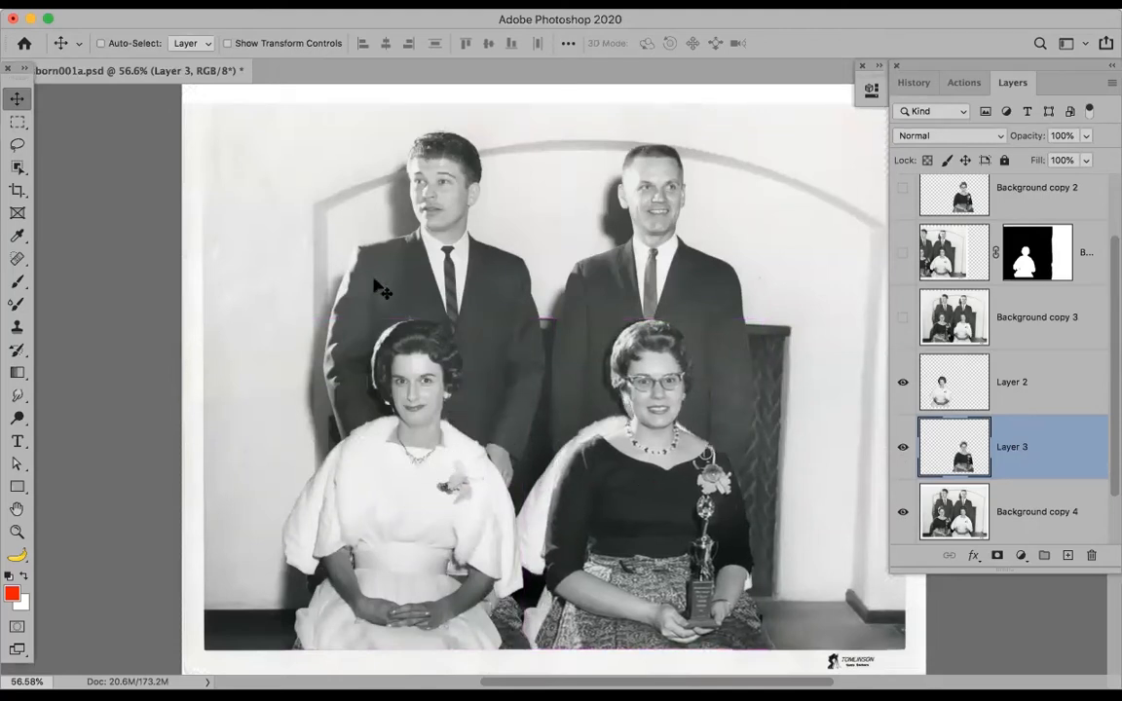
Pick Layer 2 with Auto-Select, shift the woman in white slightly away from the trophy holder, and show the masked background copy layer
{"action": "left_click", "coordinate": [100, 42]}
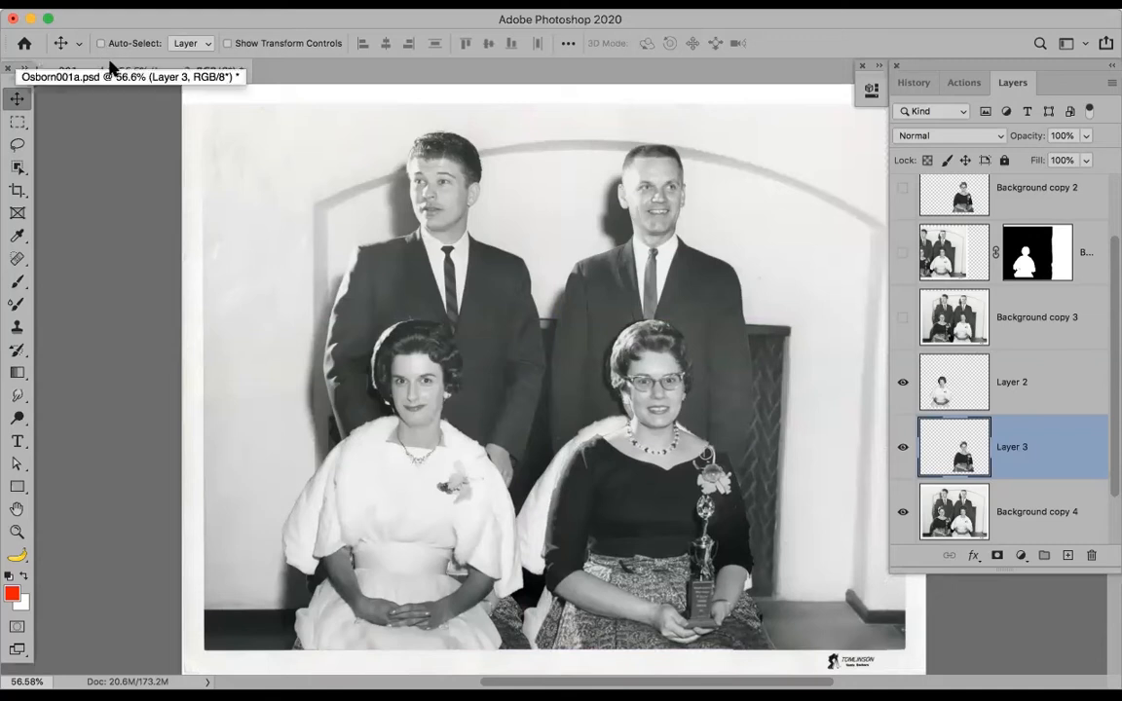
{"action": "left_click", "coordinate": [414, 500]}
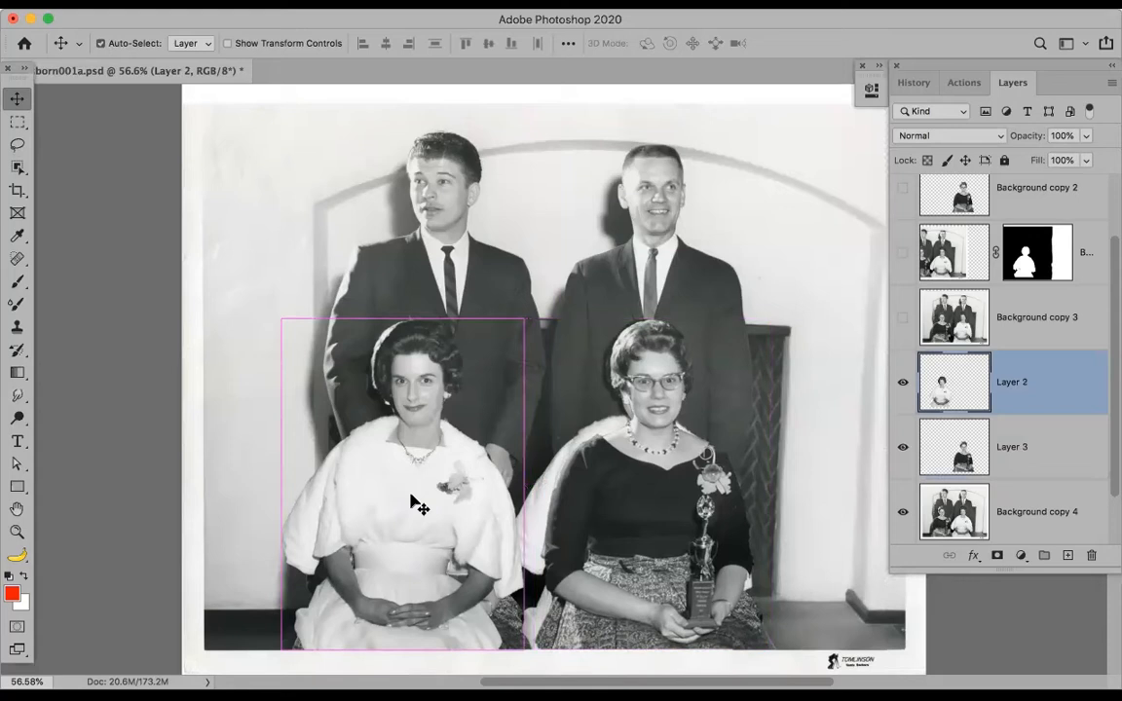
{"action": "left_click", "coordinate": [417, 496], "text": "super"}
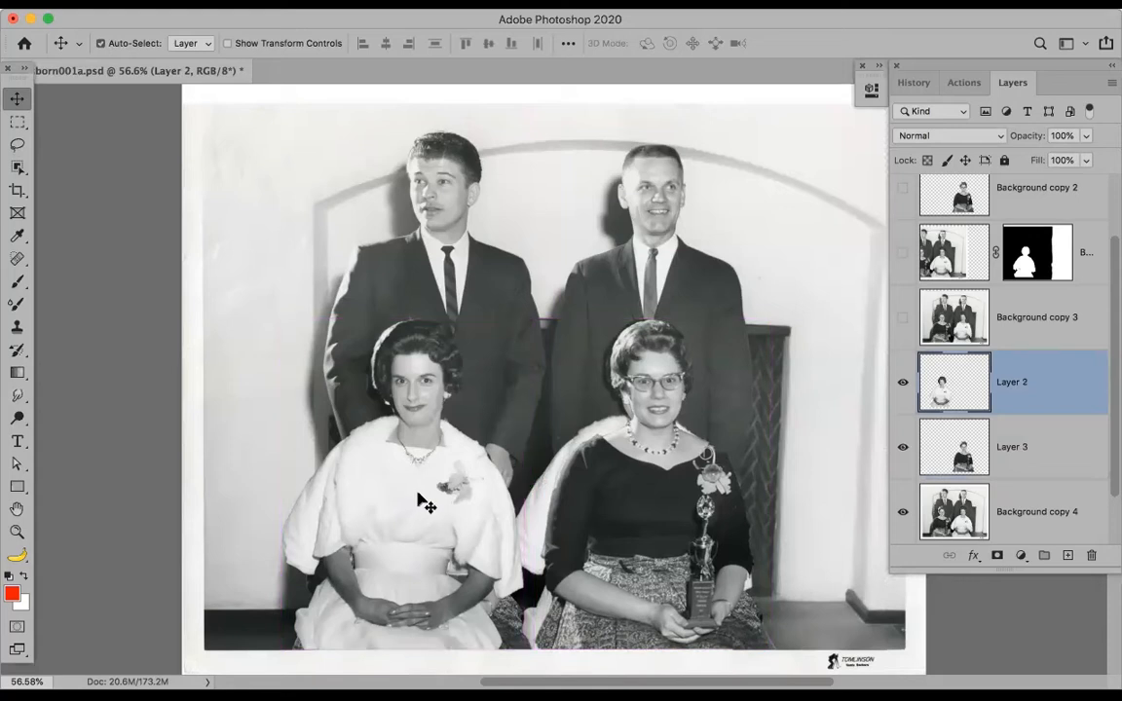
{"action": "left_click_drag", "start_coordinate": [430, 500], "coordinate": [425, 501]}
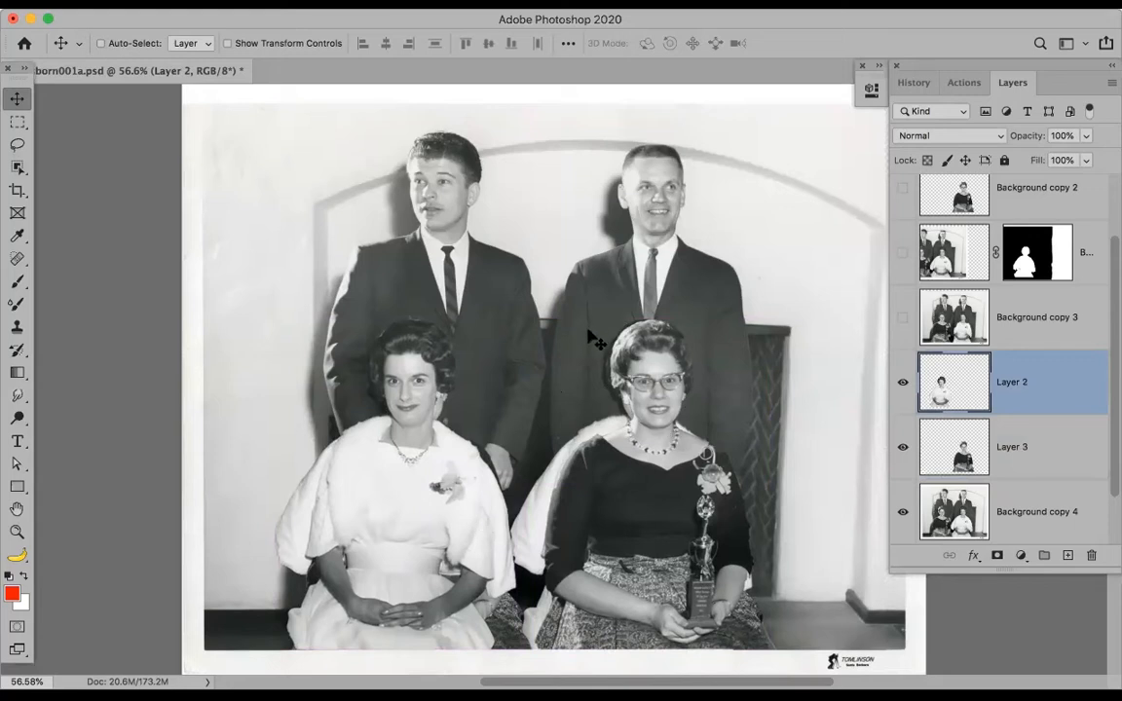
{"action": "left_click", "coordinate": [902, 251]}
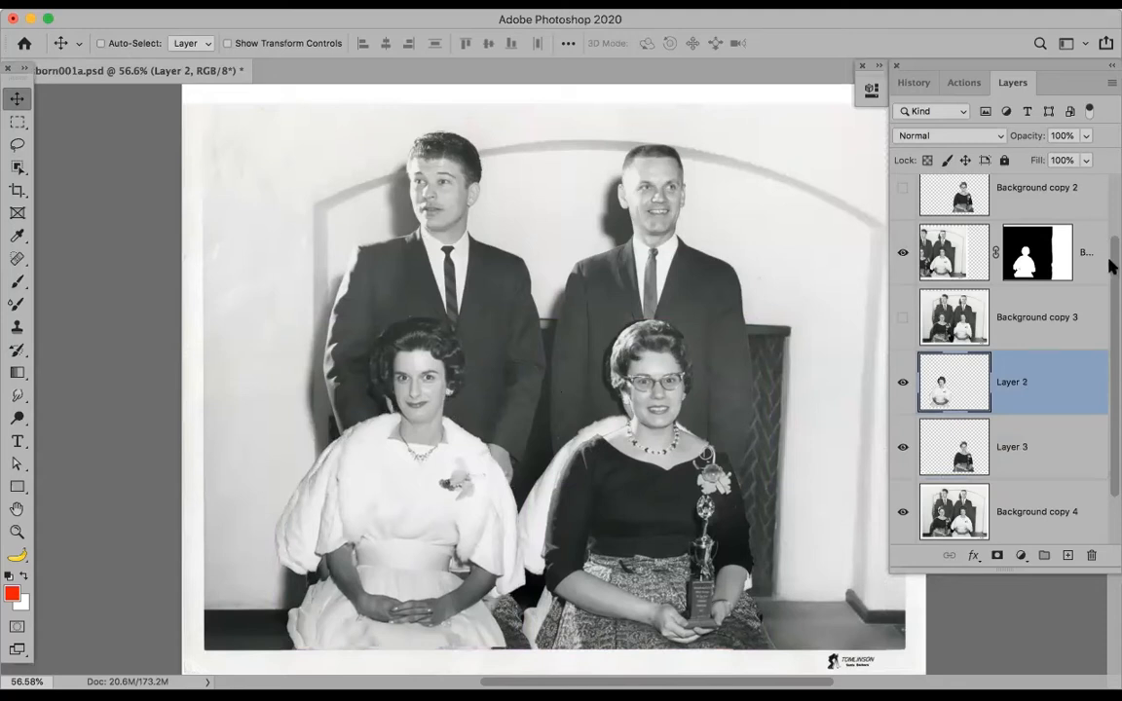
Quit Photoshop without saving the changes to Osborn001a.psd
{"action": "left_click", "coordinate": [953, 249]}
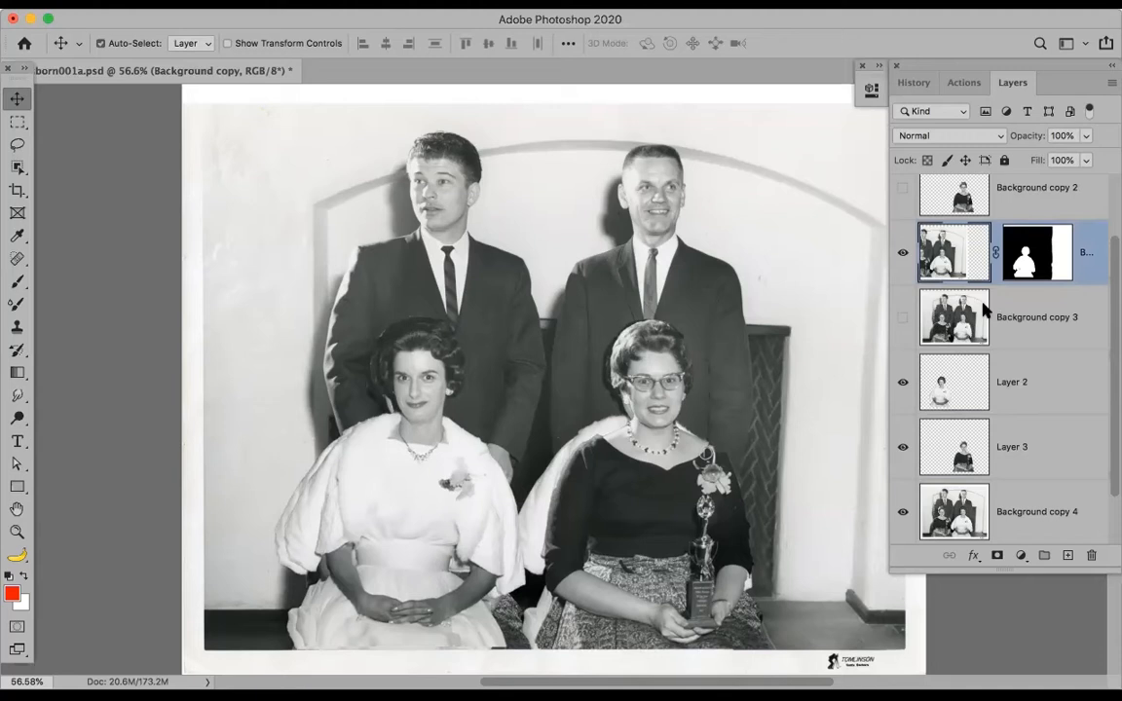
{"action": "key", "text": "super+q"}
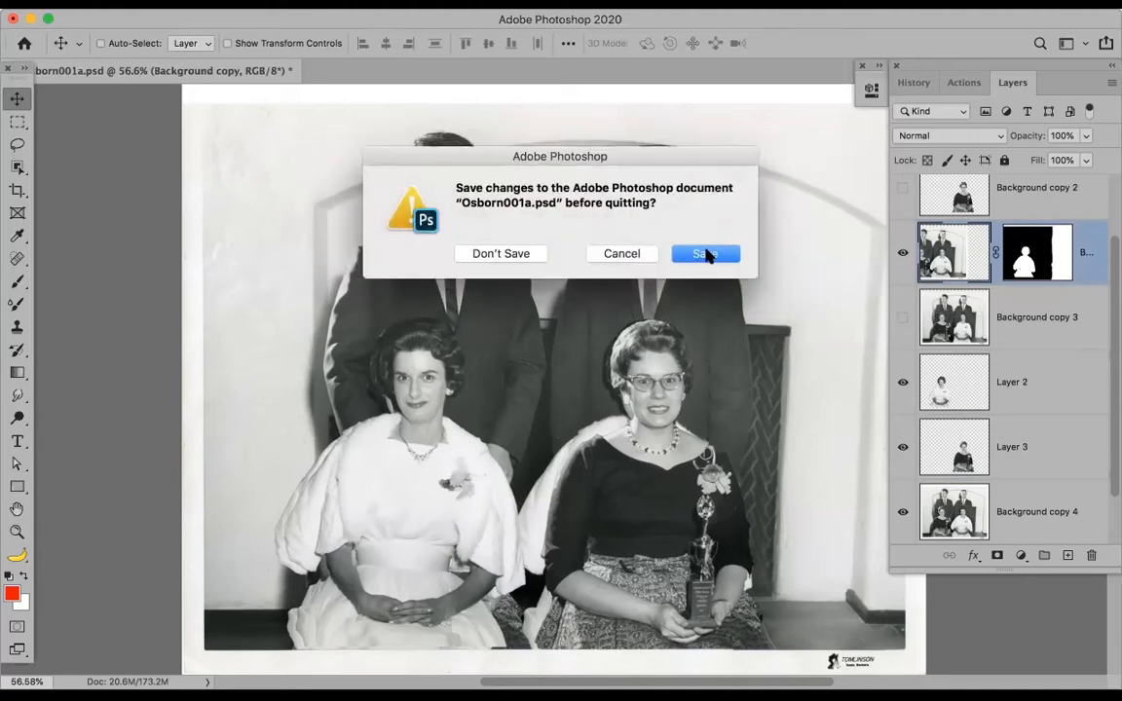
{"action": "left_click", "coordinate": [521, 257]}
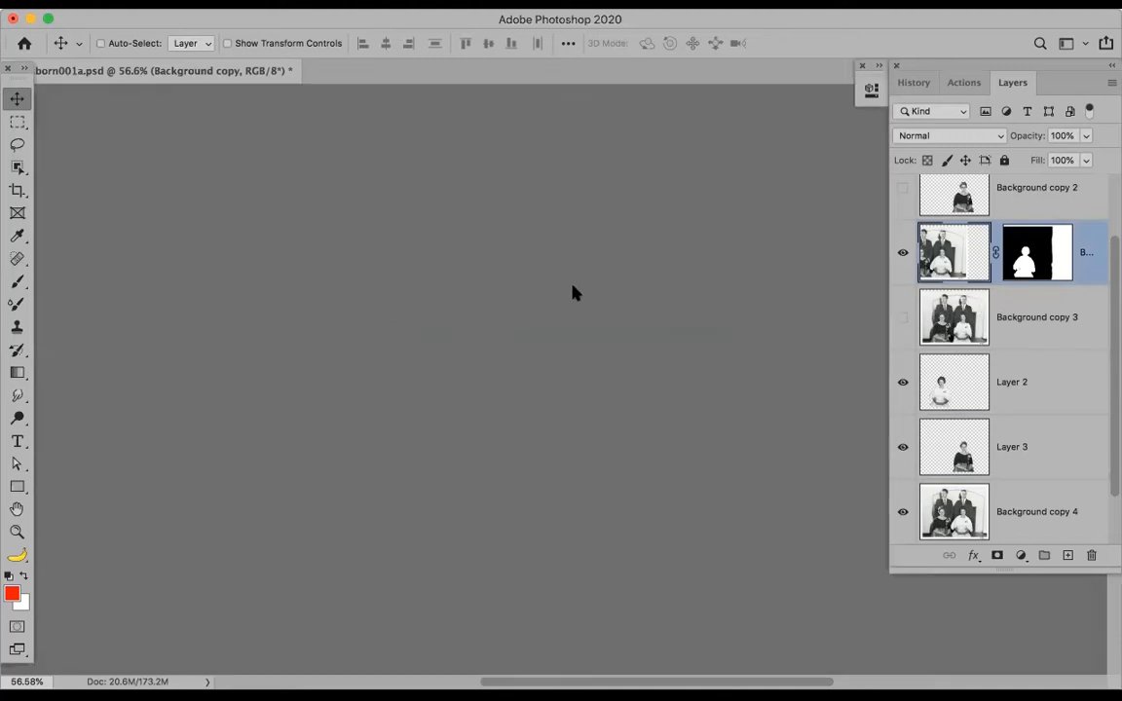
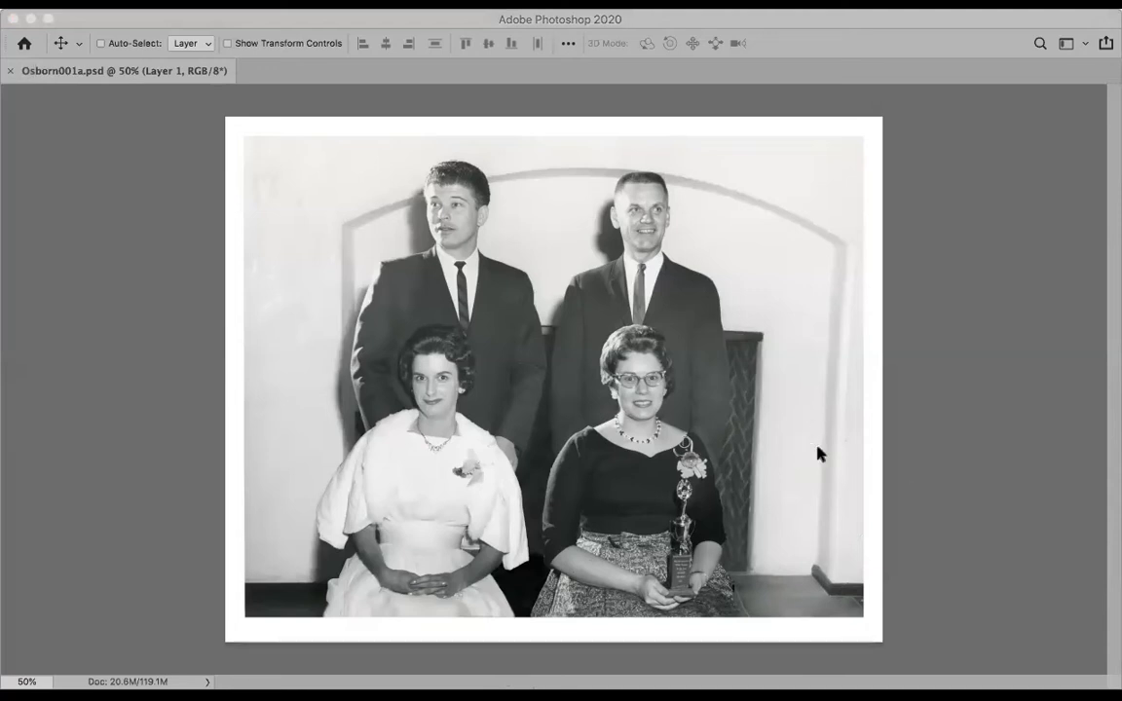
Open Osborn001b.psd and view the cropped couple portrait full screen, fitted to the display
{"action": "left_click", "coordinate": [955, 459]}
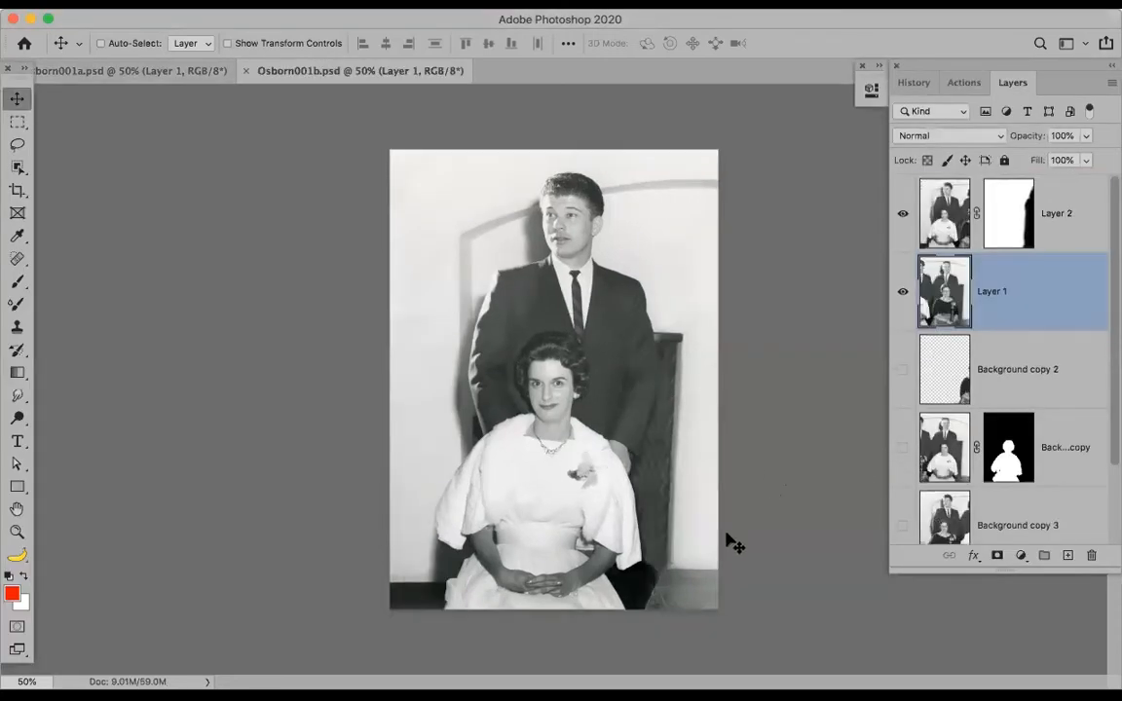
{"action": "key", "text": "f"}
{"action": "key", "text": "f"}
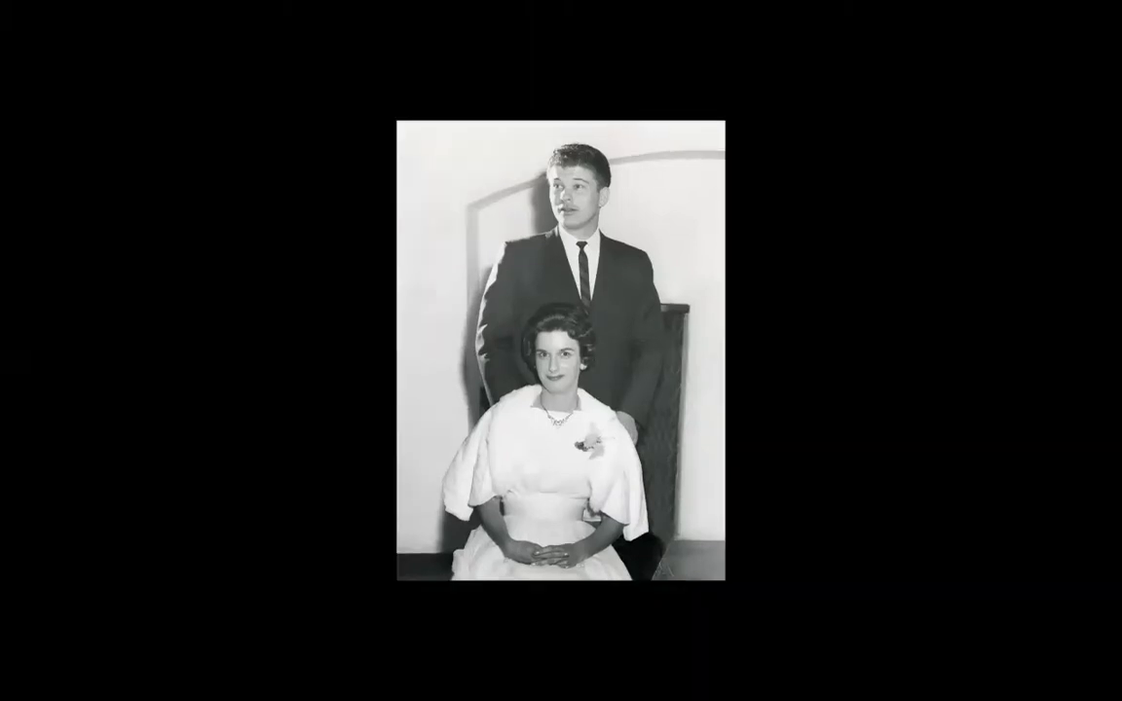
{"action": "key", "text": "ctrl+0"}
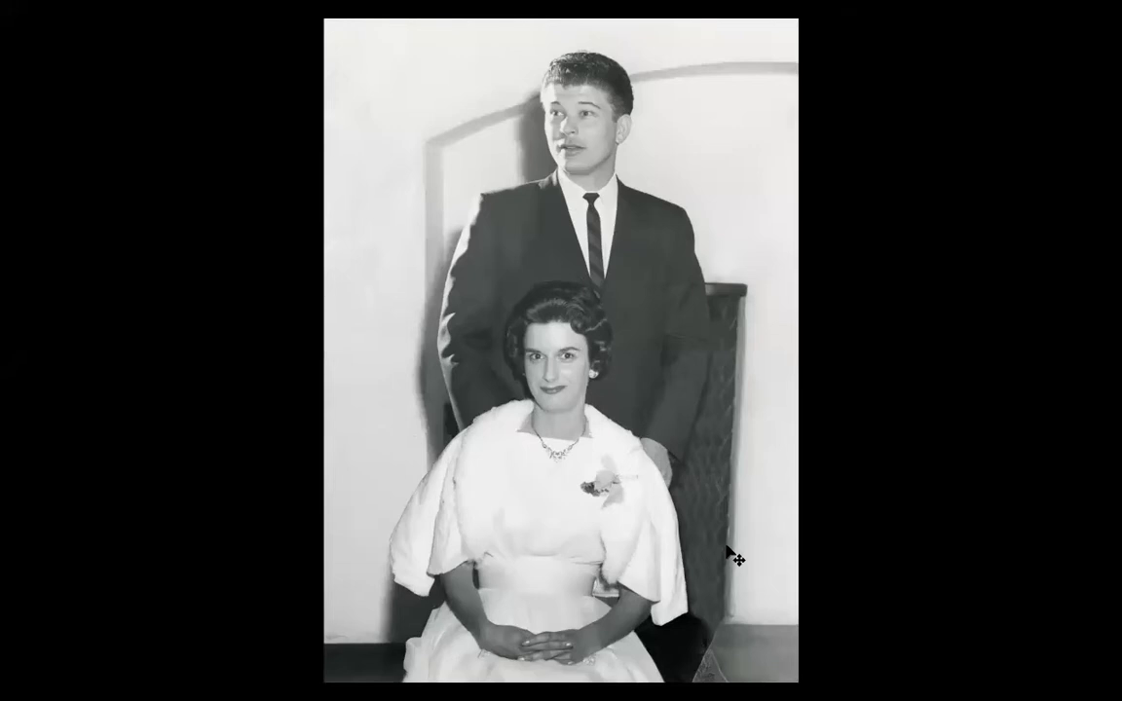
{"action": "key", "text": "f"}
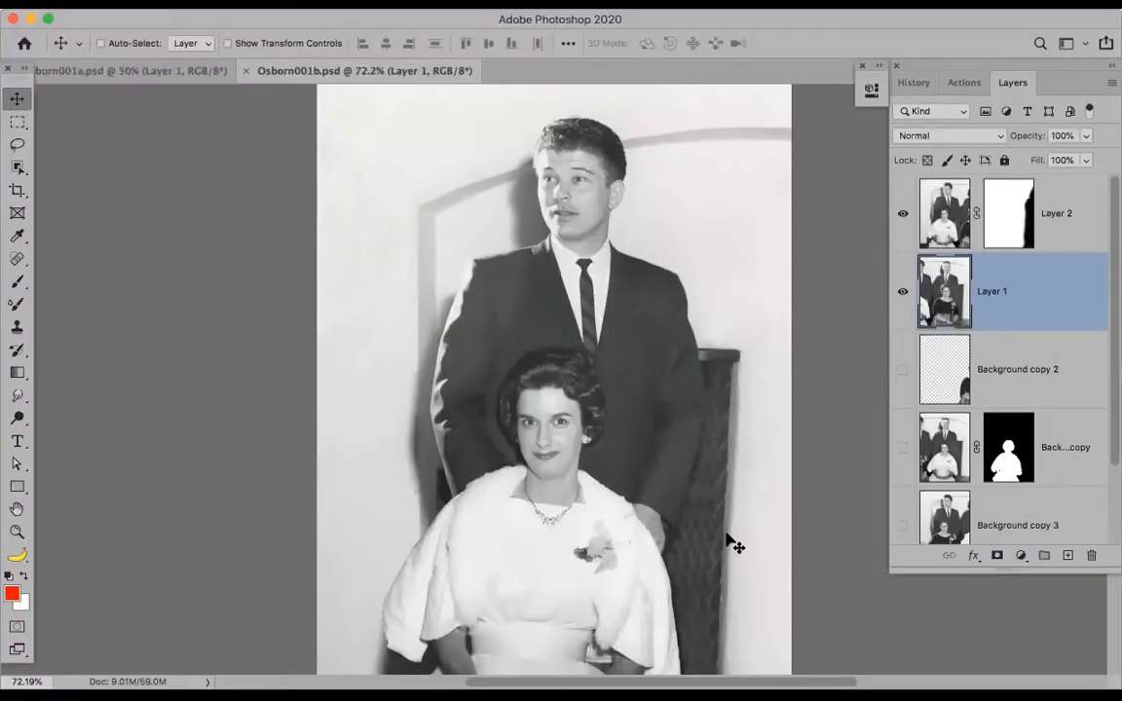
Compare the finished group portrait Osborn001a.psd with Osborn001b.psd and look through the layers of the couple portrait
{"action": "left_click", "coordinate": [185, 71]}
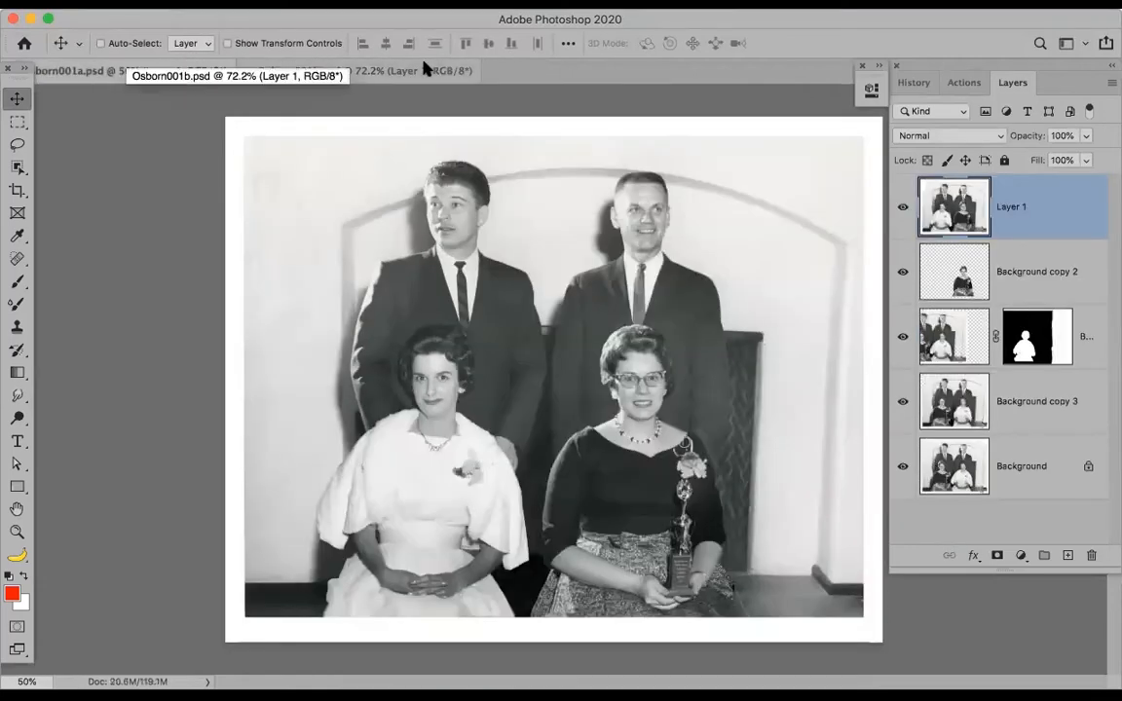
{"action": "left_click", "coordinate": [377, 61]}
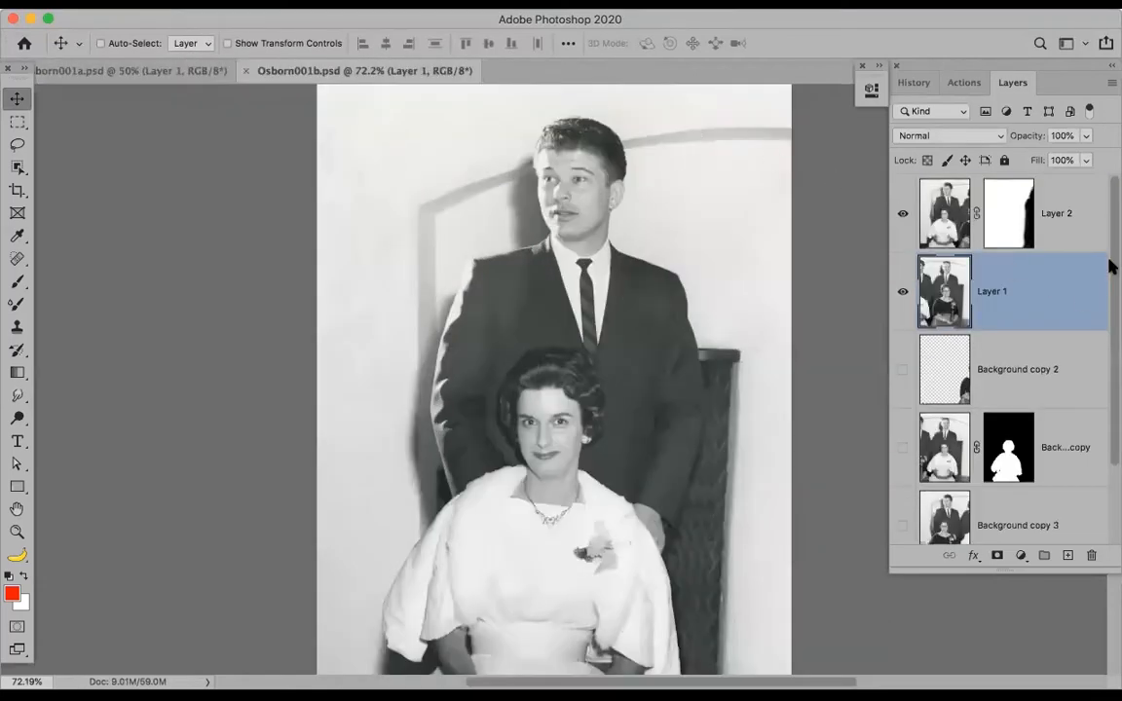
{"action": "scroll", "coordinate": [1108, 292], "scroll_direction": "down", "scroll_amount": 2}
{"action": "scroll", "coordinate": [1106, 321], "scroll_direction": "up", "scroll_amount": 2}
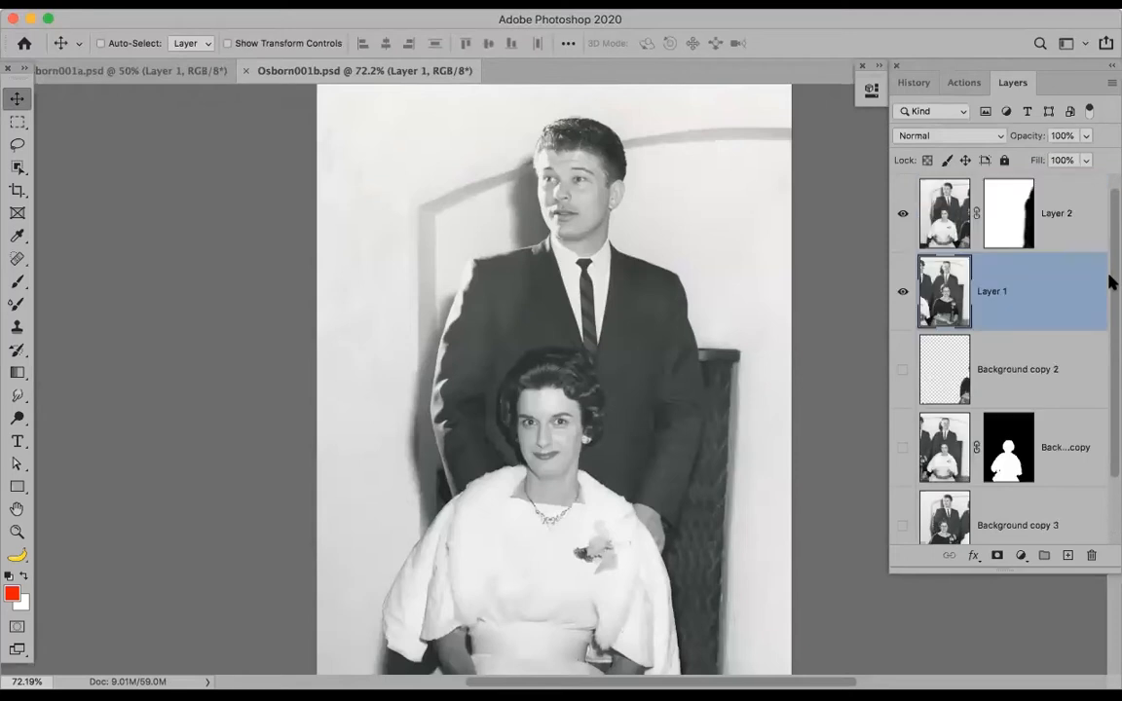
Move the Layers panel beside the toolbox and close both open portrait documents
{"action": "left_click_drag", "start_coordinate": [981, 65], "coordinate": [140, 89]}
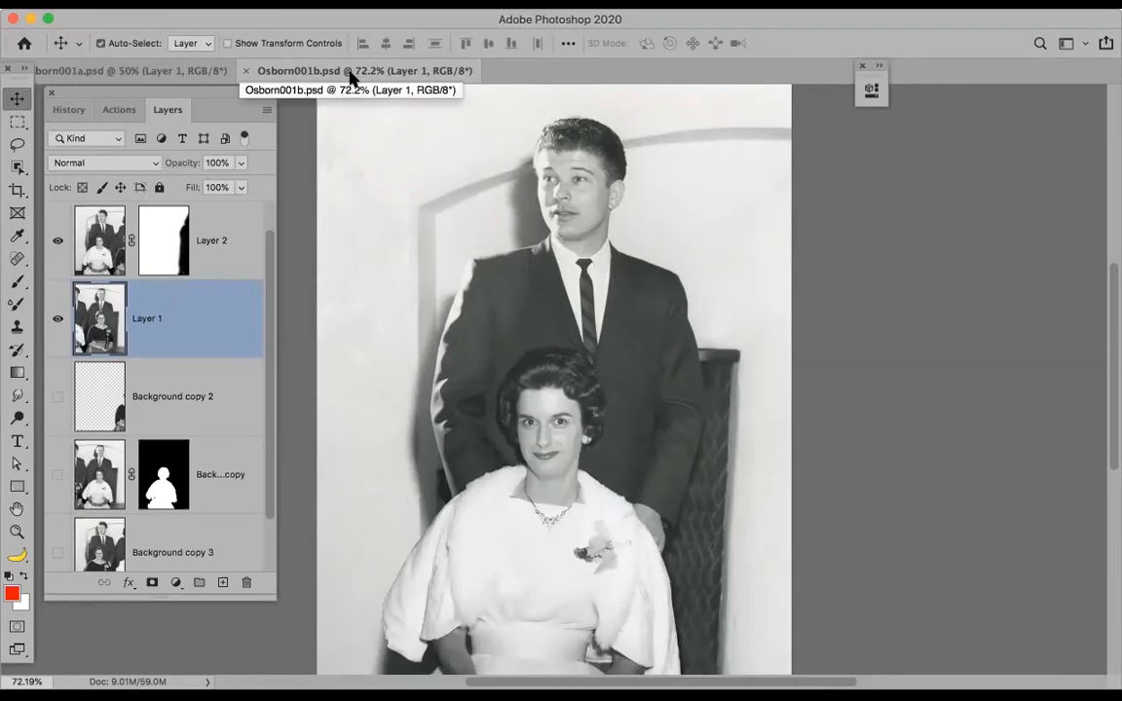
{"action": "key", "text": "super+w"}
{"action": "key", "text": "super+w"}
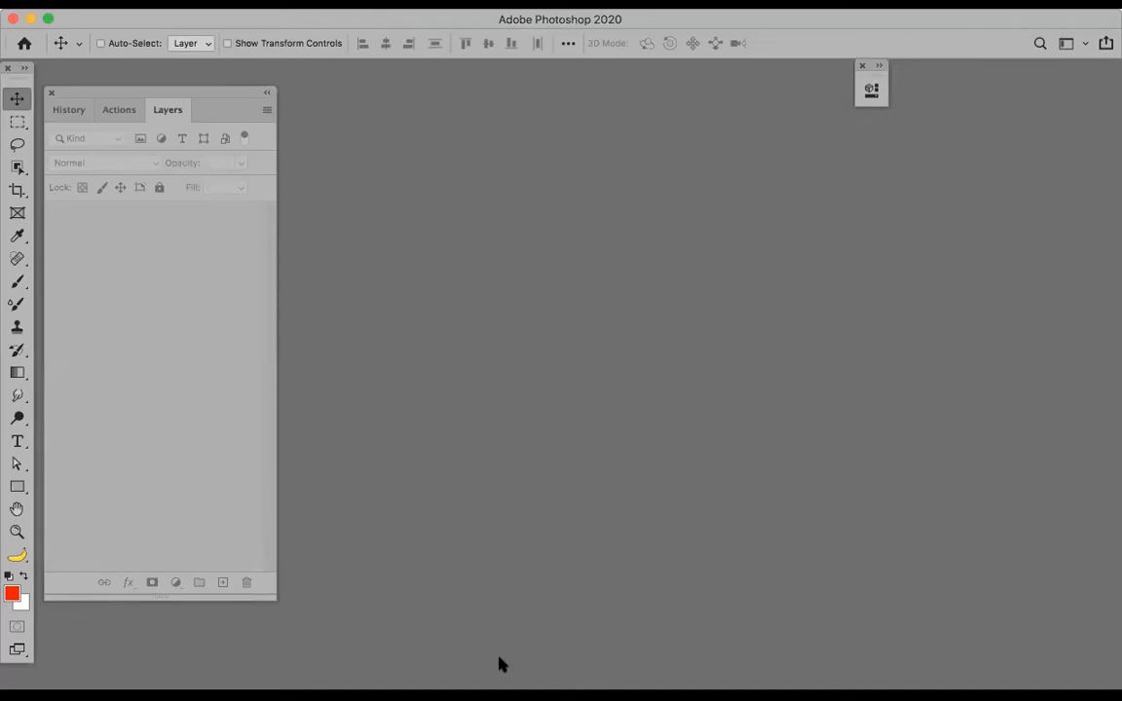
Reopen Osborn001b.psd and flatten it to a single background, discarding the hidden layers
{"action": "key", "text": "Tab"}
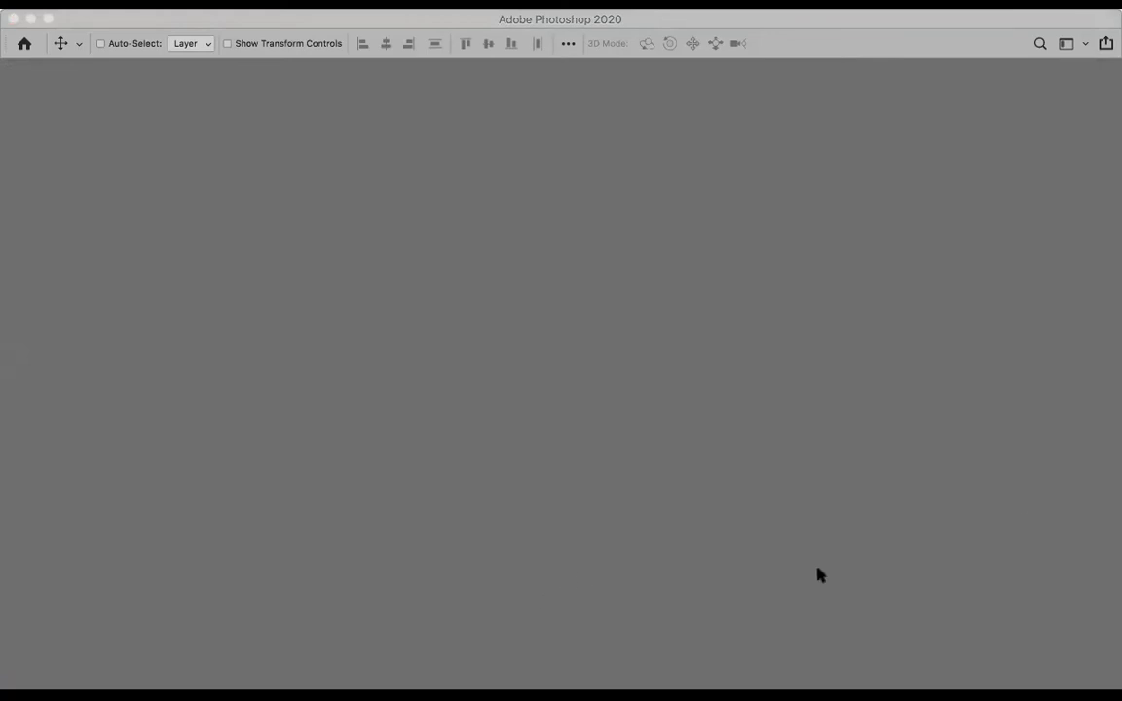
{"action": "key", "text": "Tab"}
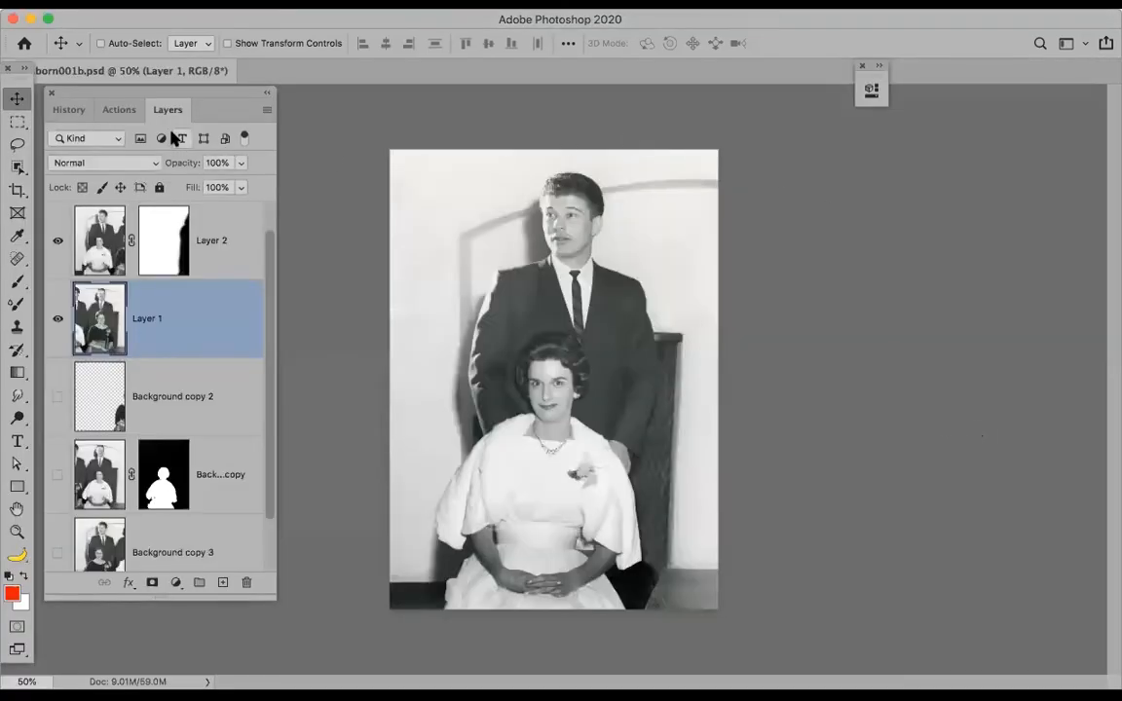
{"action": "left_click", "coordinate": [268, 109]}
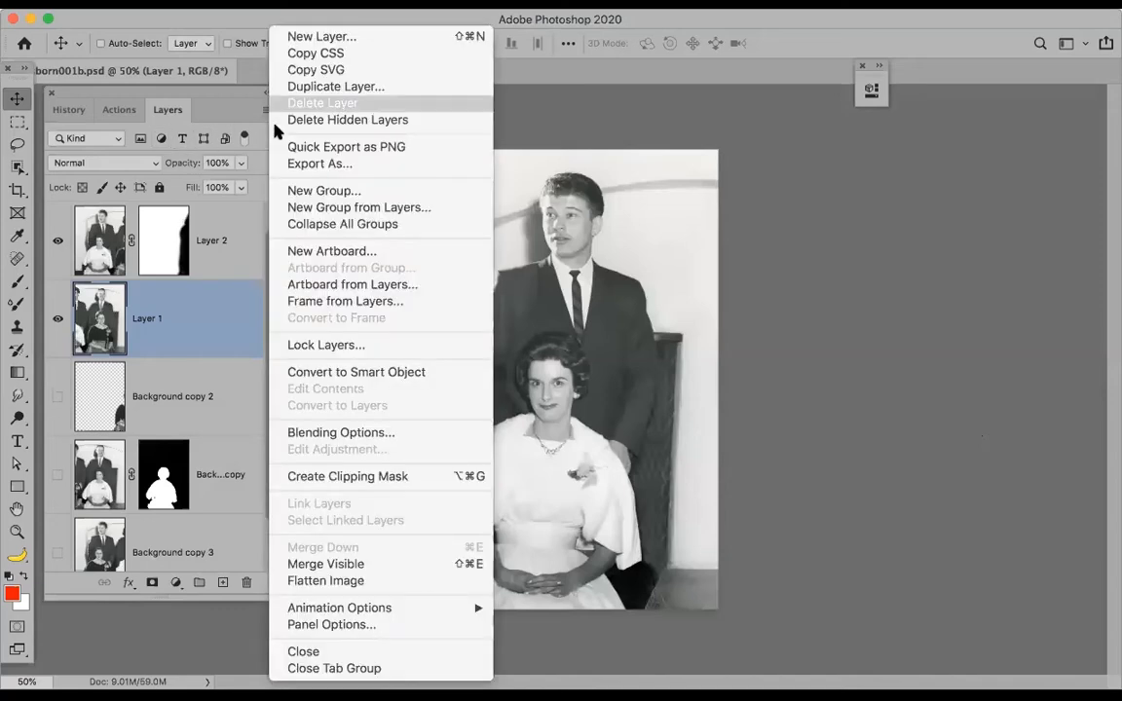
{"action": "left_click", "coordinate": [368, 582]}
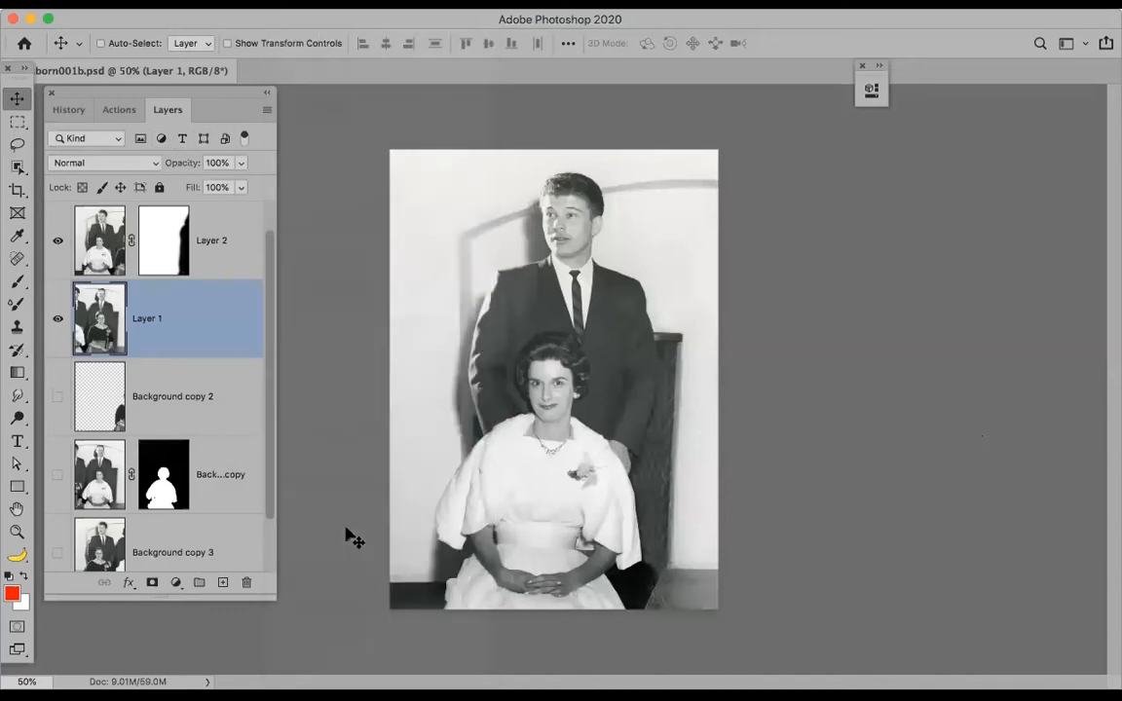
{"action": "left_click", "coordinate": [668, 257]}
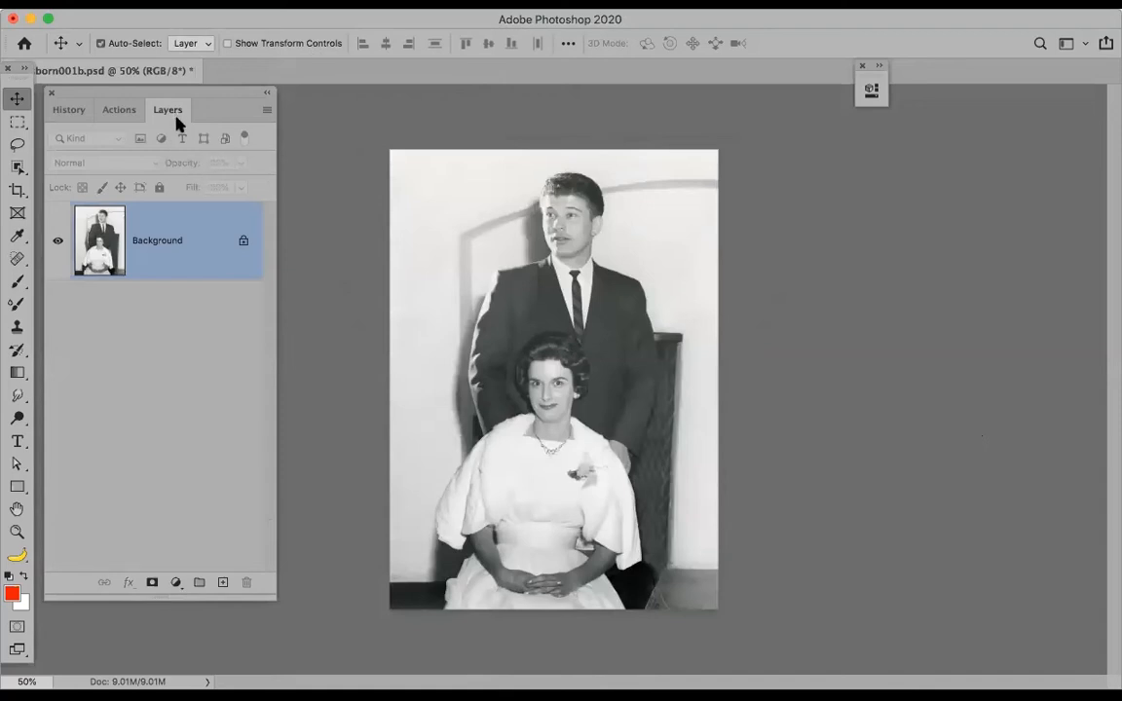
Duplicate the flattened Background onto a new layer and set the copy's blend mode to Color
{"action": "key", "text": "super+j"}
{"action": "left_click", "coordinate": [151, 166]}
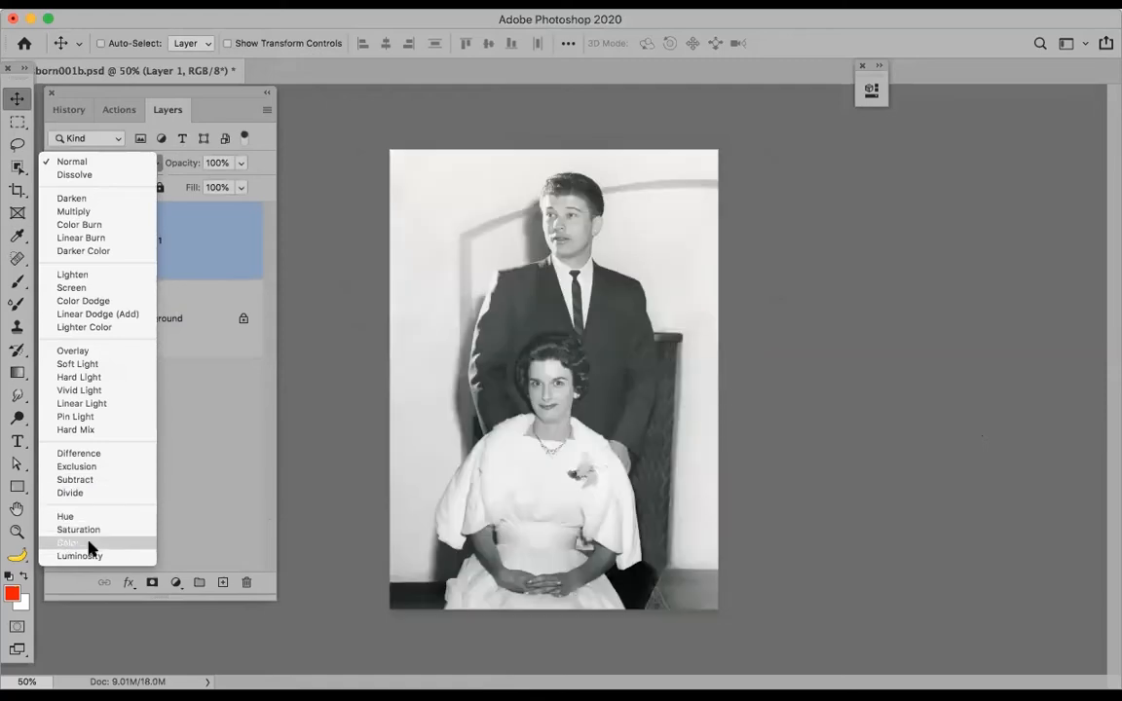
{"action": "left_click", "coordinate": [85, 543]}
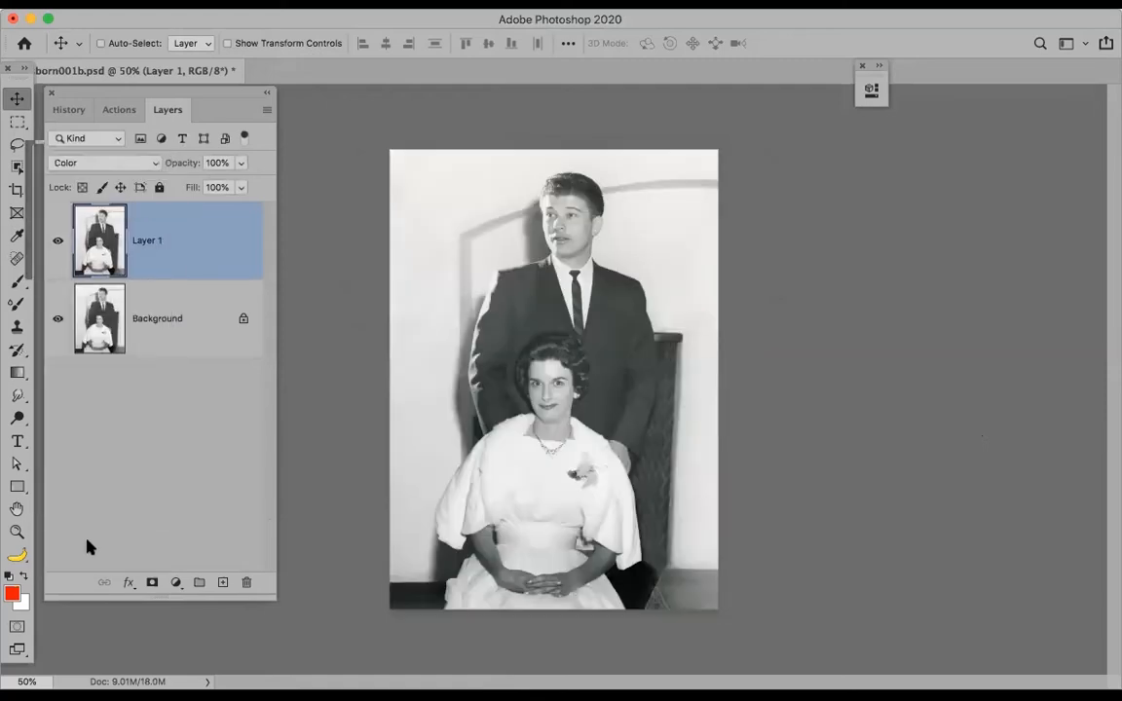
Set the foreground color to dark red 660c0c
{"action": "left_click", "coordinate": [12, 595]}
{"action": "left_click", "coordinate": [215, 445]}
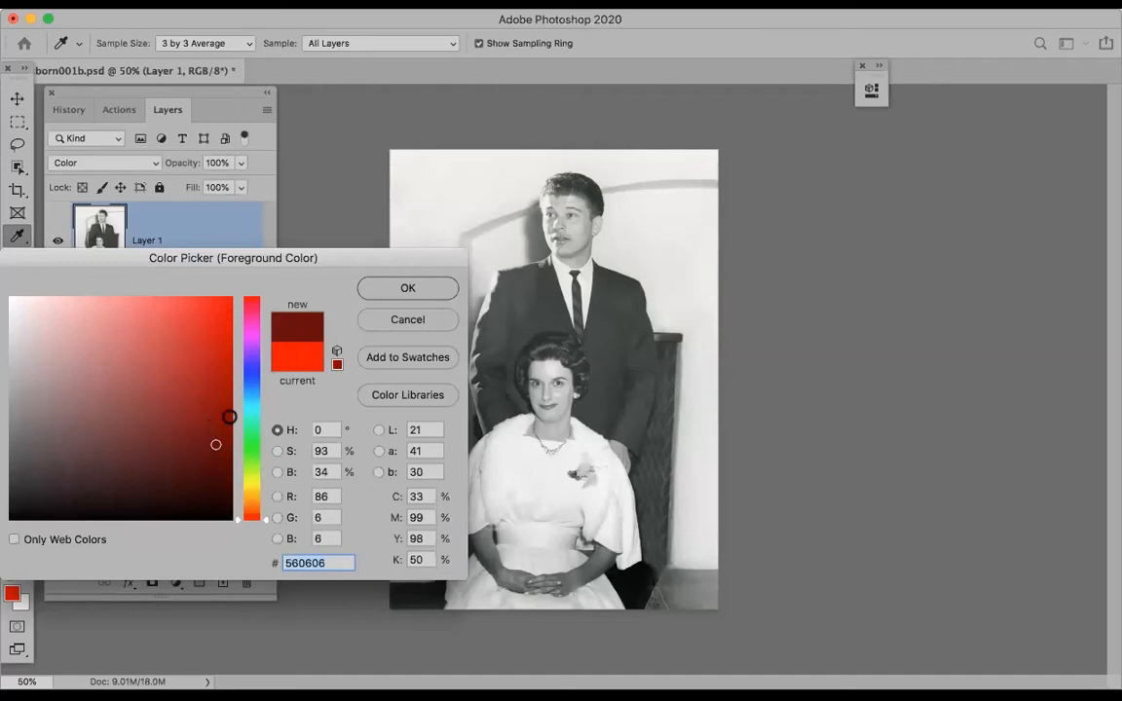
{"action": "left_click", "coordinate": [204, 431]}
{"action": "left_click", "coordinate": [379, 292]}
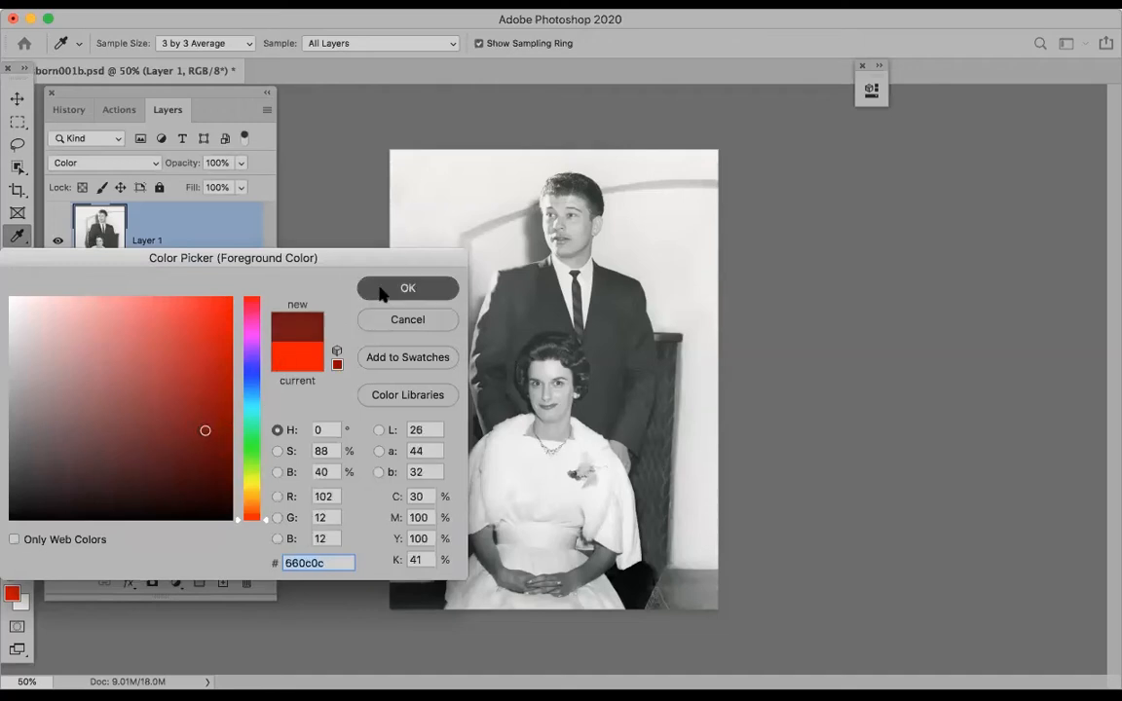
{"action": "key", "text": "v"}
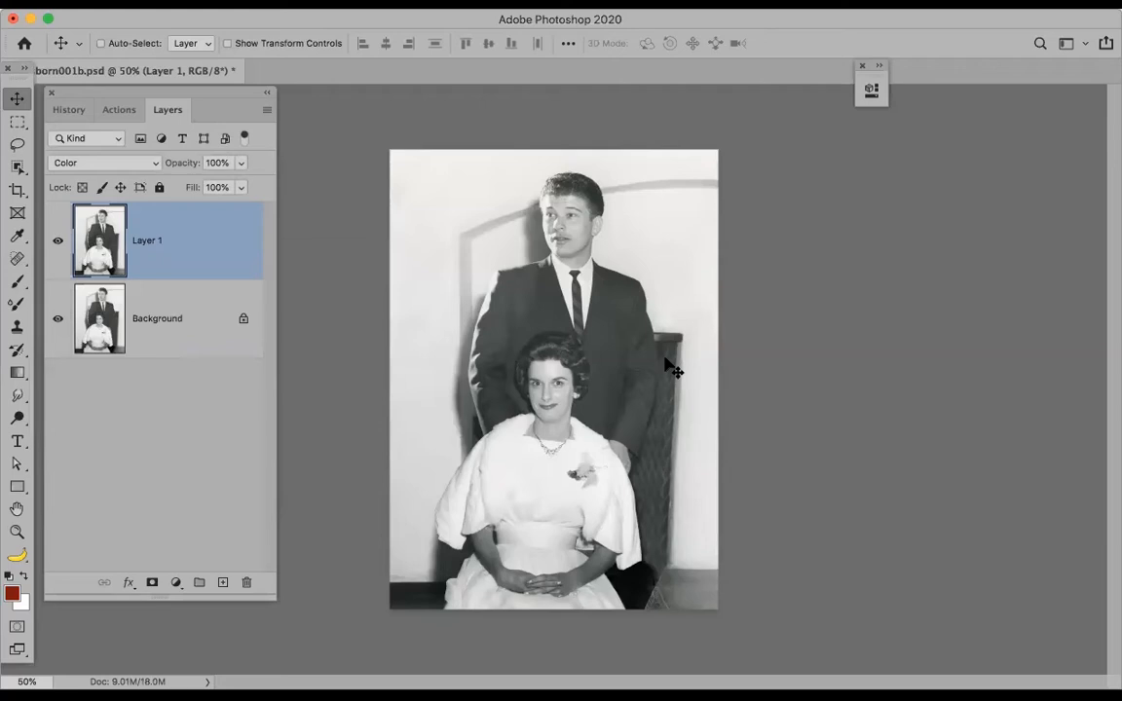
Paint the dark patterned pillar behind the couple red on Layer 1 with the Brush at 10% opacity
{"action": "key", "text": "b"}
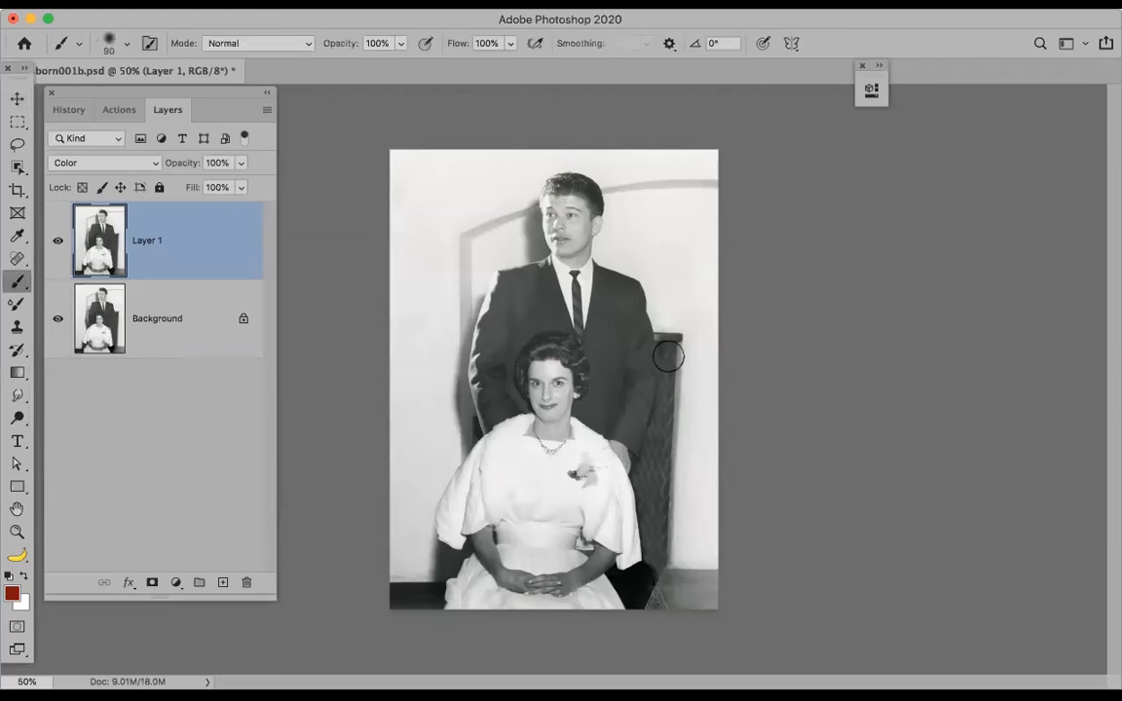
{"action": "key", "text": "1"}
{"action": "mouse_move", "coordinate": [668, 357]}
{"action": "left_mouse_down"}
{"action": "mouse_move", "coordinate": [655, 421]}
{"action": "mouse_move", "coordinate": [668, 358]}
{"action": "mouse_move", "coordinate": [650, 495]}
{"action": "mouse_move", "coordinate": [656, 563]}
{"action": "mouse_move", "coordinate": [645, 469]}
{"action": "mouse_move", "coordinate": [672, 395]}
{"action": "mouse_move", "coordinate": [670, 348]}
{"action": "mouse_move", "coordinate": [648, 504]}
{"action": "mouse_move", "coordinate": [654, 421]}
{"action": "mouse_move", "coordinate": [643, 475]}
{"action": "mouse_move", "coordinate": [662, 451]}
{"action": "mouse_move", "coordinate": [655, 499]}
{"action": "mouse_move", "coordinate": [665, 432]}
{"action": "mouse_move", "coordinate": [661, 561]}
{"action": "left_mouse_up"}
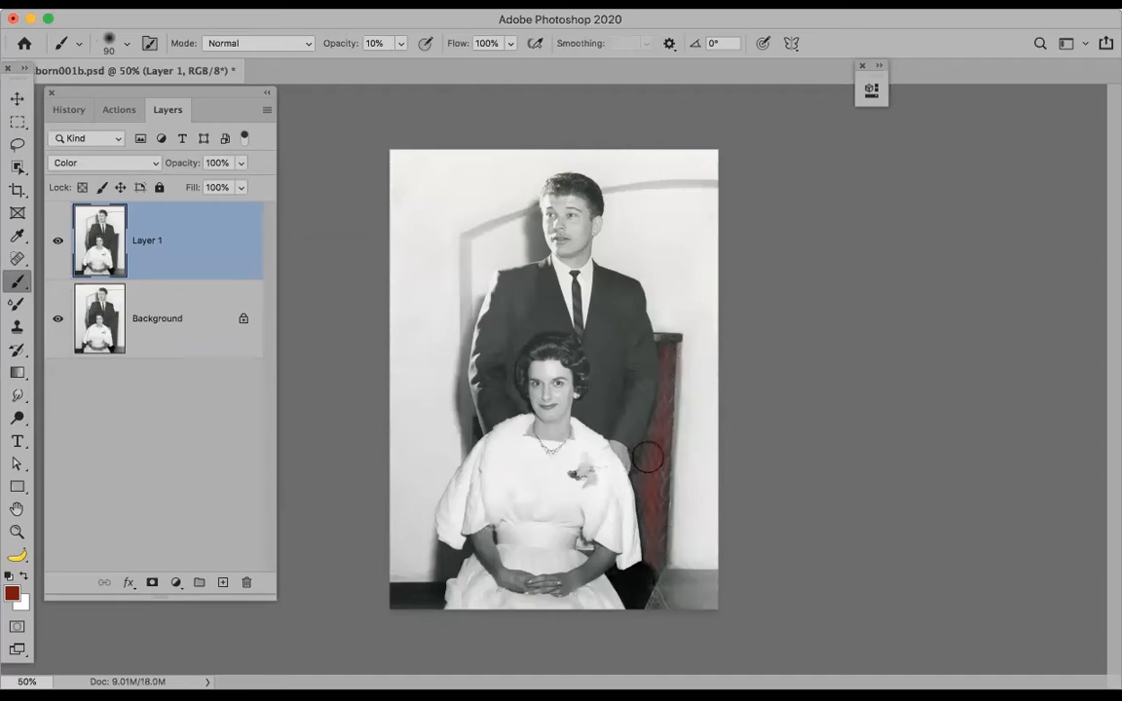
{"action": "mouse_move", "coordinate": [667, 482]}
{"action": "left_mouse_down"}
{"action": "mouse_move", "coordinate": [653, 446]}
{"action": "mouse_move", "coordinate": [633, 471]}
{"action": "mouse_move", "coordinate": [644, 466]}
{"action": "mouse_move", "coordinate": [650, 495]}
{"action": "mouse_move", "coordinate": [664, 461]}
{"action": "mouse_move", "coordinate": [654, 521]}
{"action": "mouse_move", "coordinate": [671, 435]}
{"action": "mouse_move", "coordinate": [657, 544]}
{"action": "mouse_move", "coordinate": [681, 374]}
{"action": "mouse_move", "coordinate": [667, 348]}
{"action": "mouse_move", "coordinate": [650, 487]}
{"action": "mouse_move", "coordinate": [669, 407]}
{"action": "mouse_move", "coordinate": [660, 502]}
{"action": "mouse_move", "coordinate": [663, 432]}
{"action": "left_mouse_up"}
Reduce the brush size to 25 and fill in the pillar's remaining gray areas with red, up to its top cap
{"action": "key", "text": "z"}
{"action": "left_click_drag", "start_coordinate": [599, 285], "coordinate": [736, 565]}
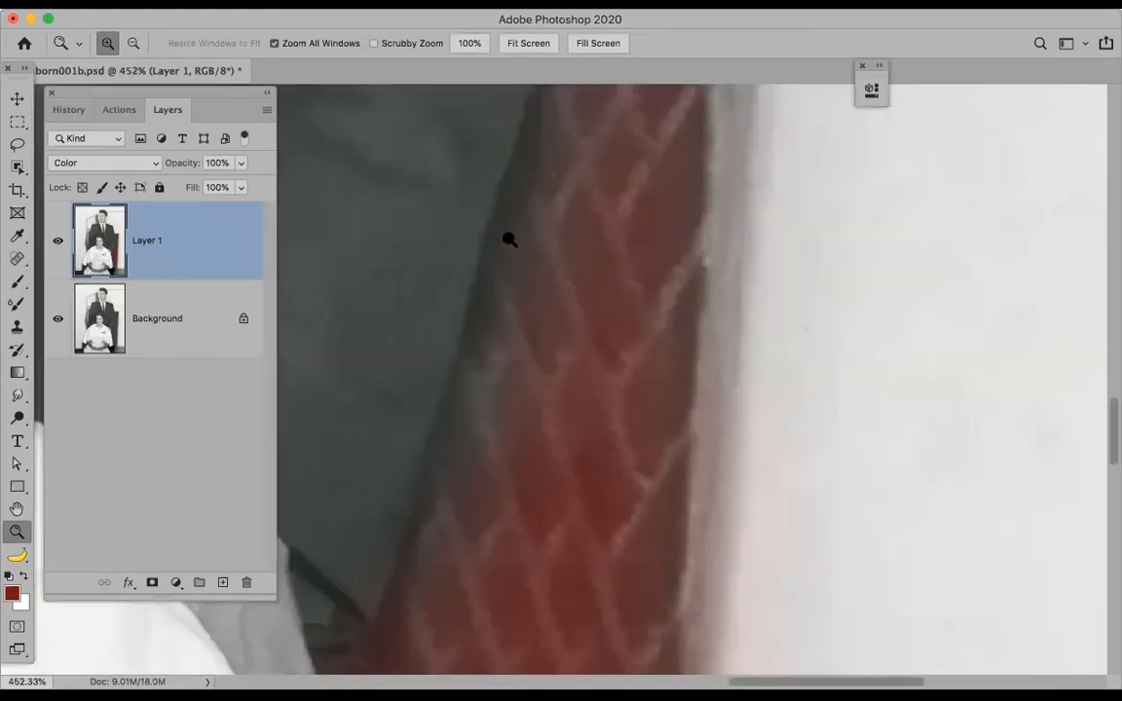
{"action": "key", "text": "b"}
{"action": "key", "text": "bracketleft"}
{"action": "key", "text": "bracketleft"}
{"action": "key", "text": "bracketleft"}
{"action": "key", "text": "bracketleft"}
{"action": "key", "text": "bracketleft"}
{"action": "key", "text": "bracketleft"}
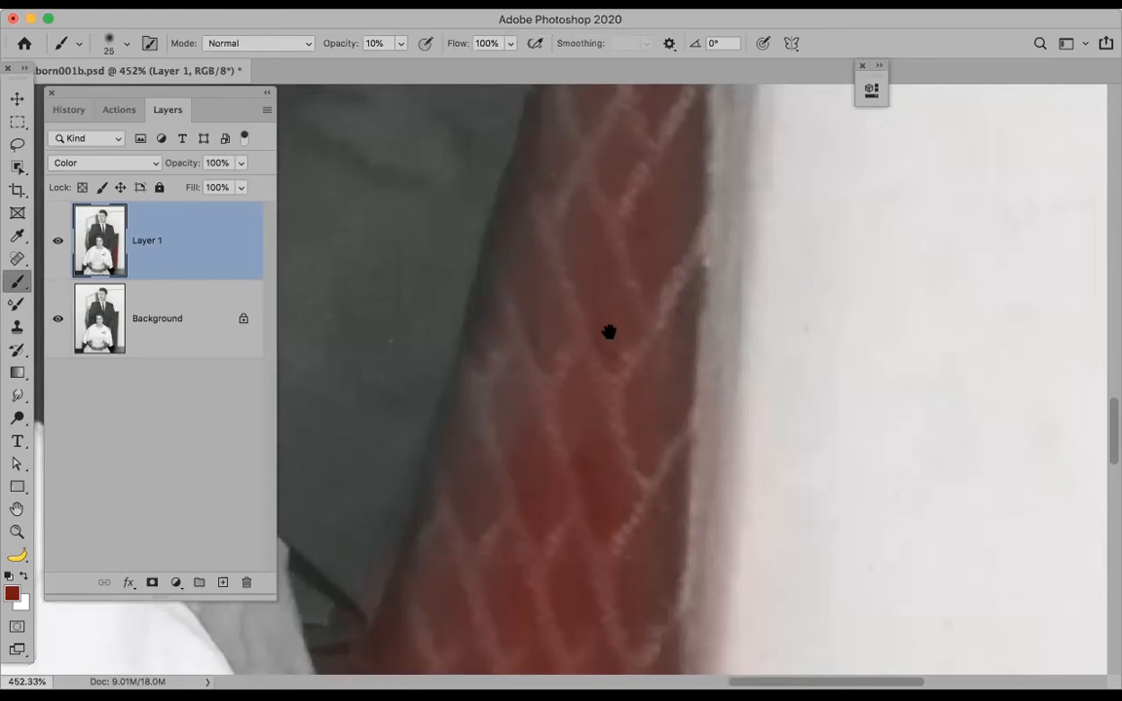
{"action": "left_click_drag", "start_coordinate": [608, 332], "coordinate": [510, 255]}
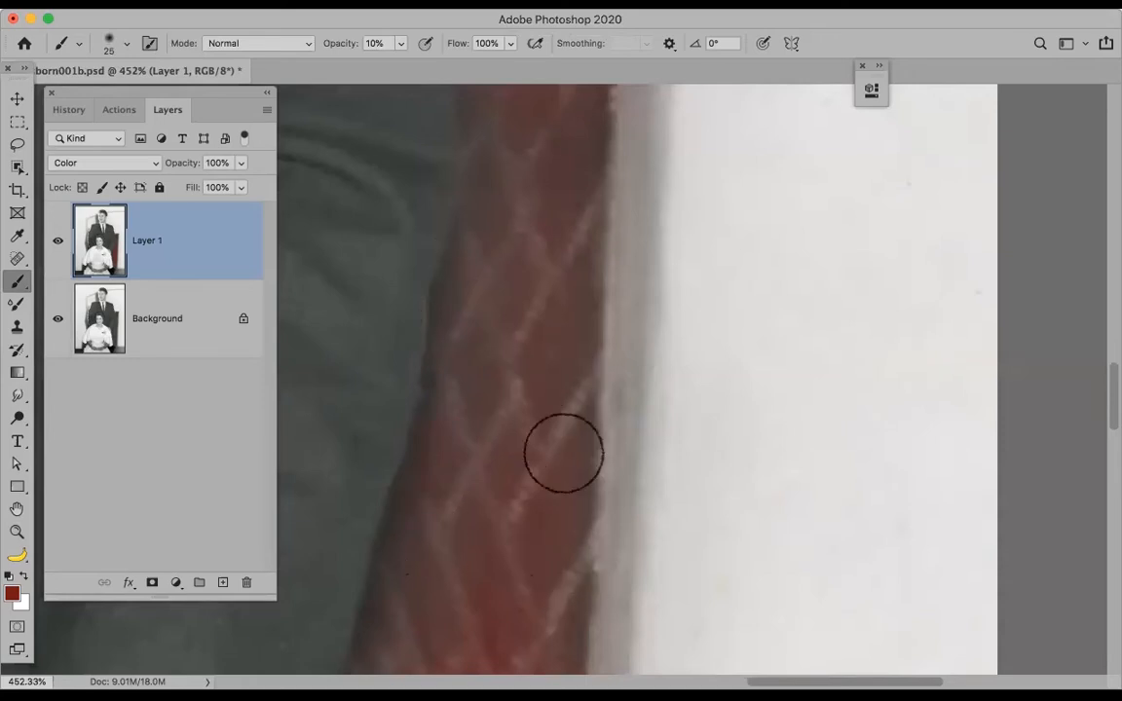
{"action": "left_click_drag", "start_coordinate": [549, 295], "coordinate": [505, 401]}
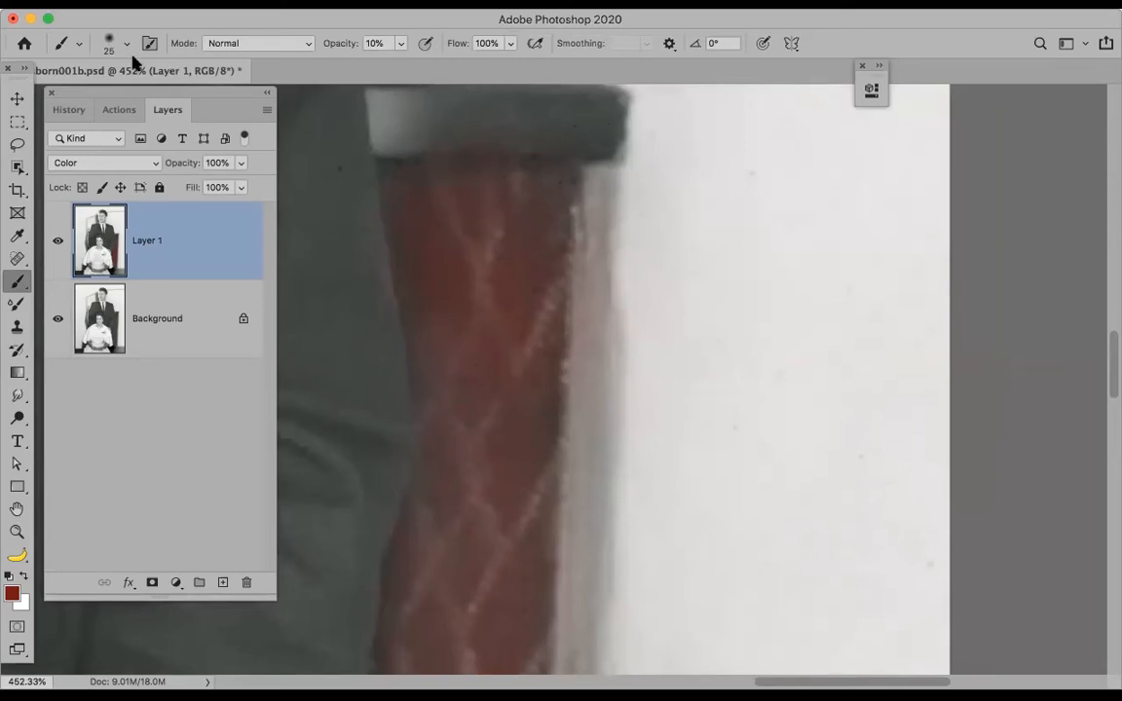
Set the foreground color to brown 65380c
{"action": "left_click", "coordinate": [12, 593]}
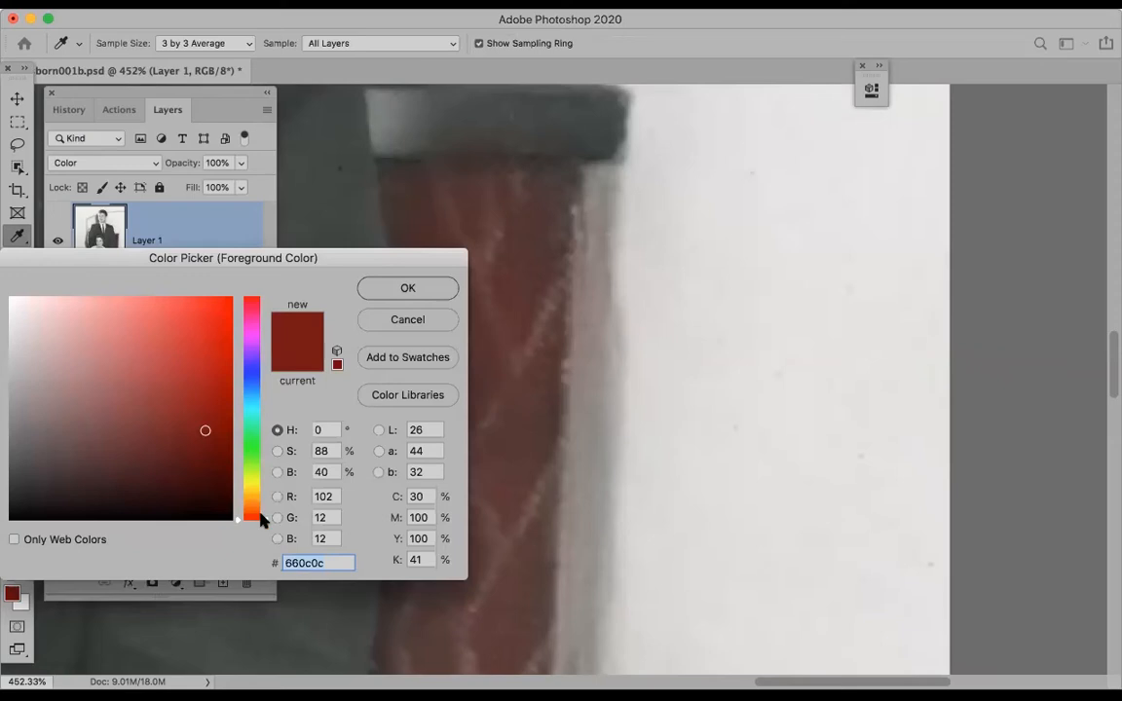
{"action": "left_click_drag", "start_coordinate": [261, 521], "coordinate": [266, 498]}
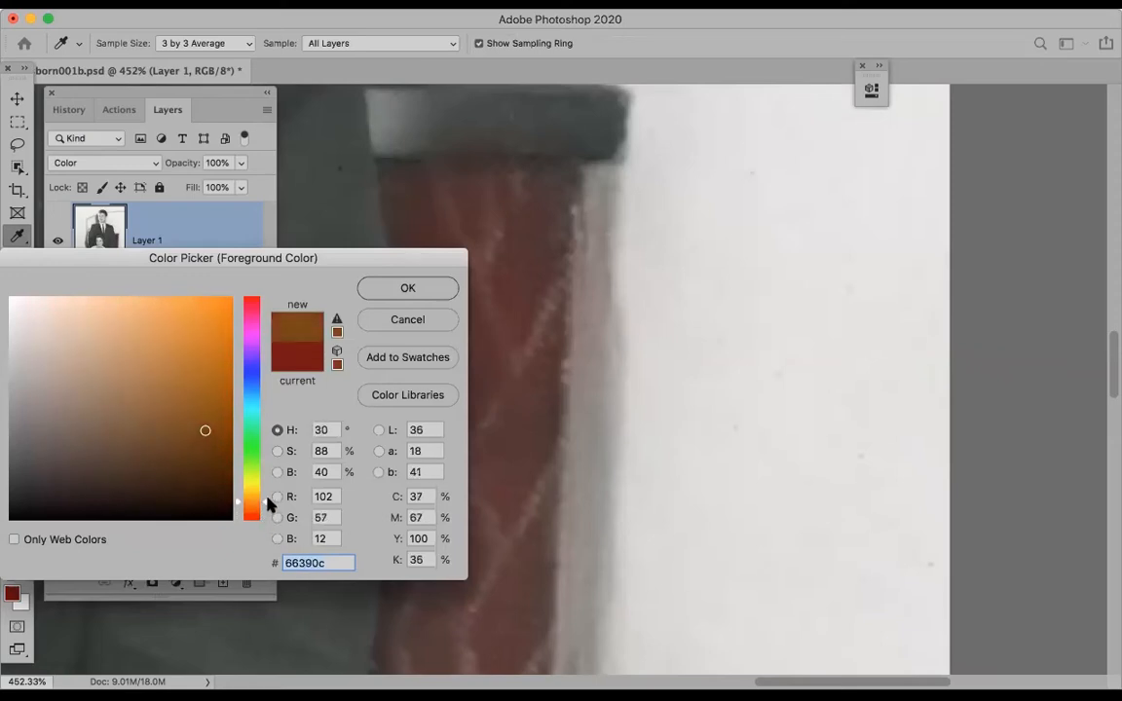
{"action": "left_click", "coordinate": [205, 431]}
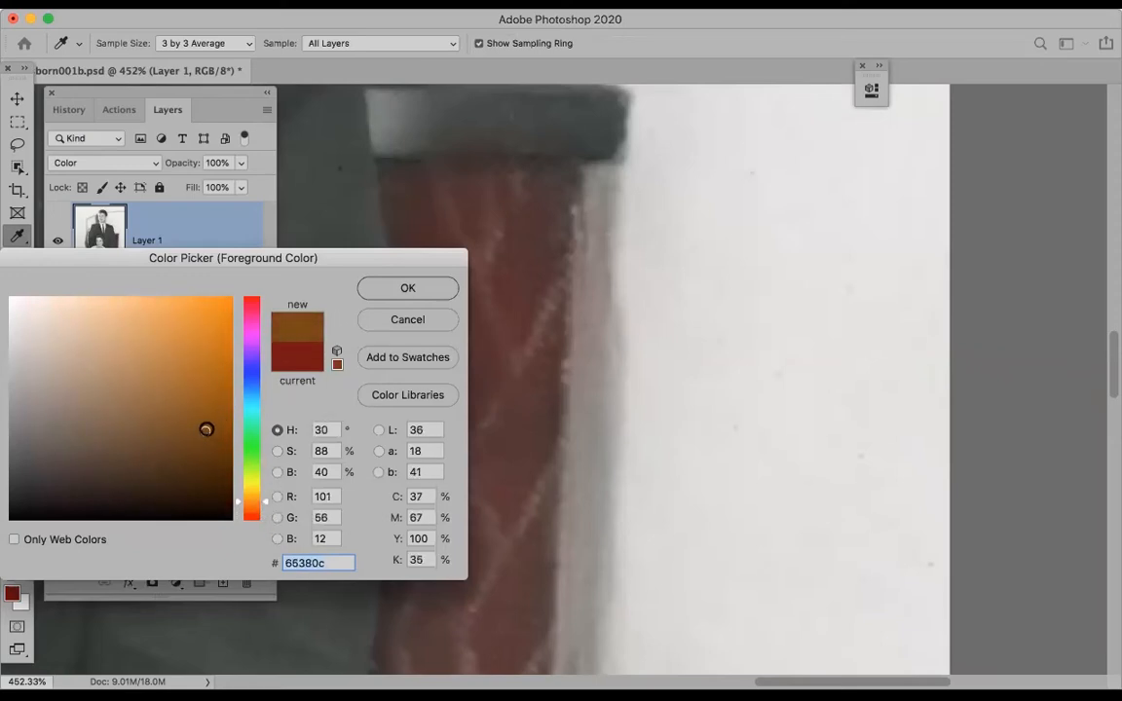
{"action": "left_click", "coordinate": [407, 292]}
Paint the pillar's top cap brown on Layer 1 with the Brush at 50% opacity
{"action": "key", "text": "b"}
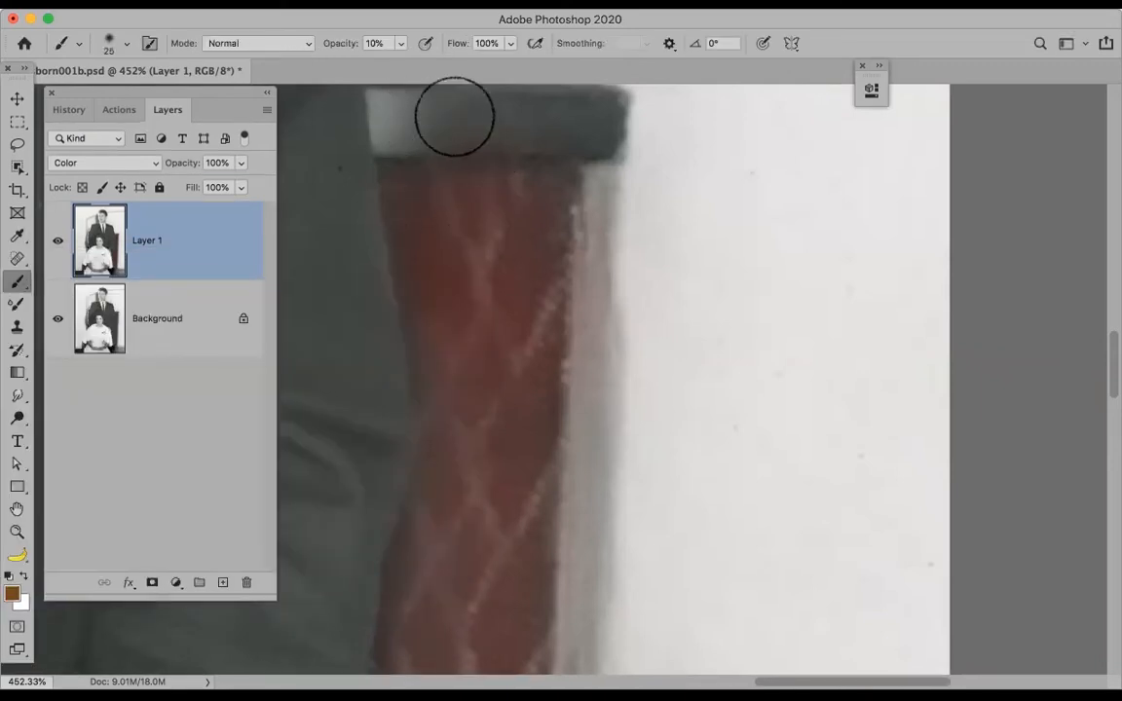
{"action": "key", "text": "5"}
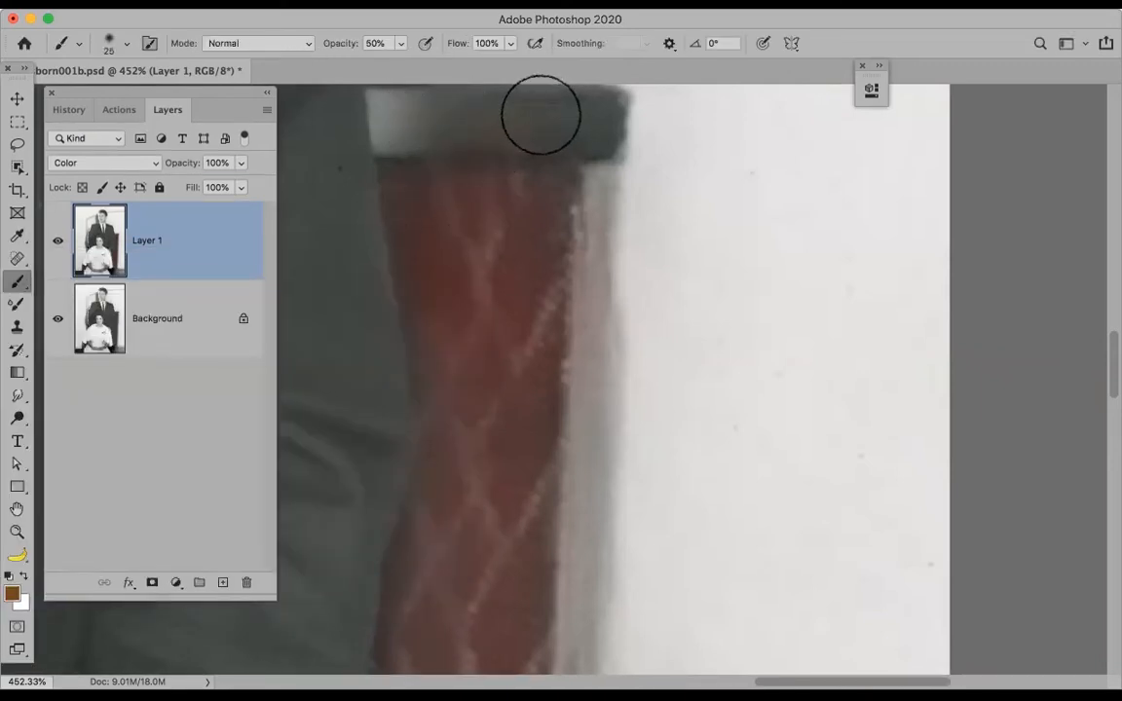
{"action": "key", "text": "super+minus"}
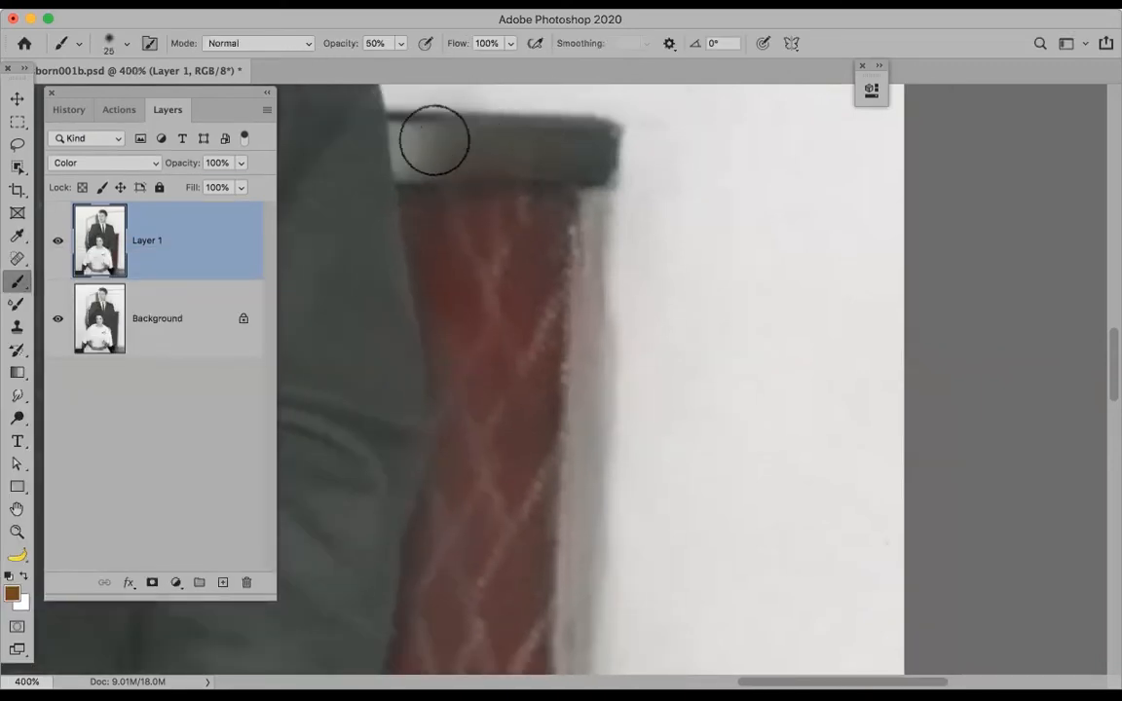
{"action": "mouse_move", "coordinate": [482, 151]}
{"action": "left_mouse_down"}
{"action": "mouse_move", "coordinate": [597, 143]}
{"action": "mouse_move", "coordinate": [595, 157]}
{"action": "mouse_move", "coordinate": [603, 143]}
{"action": "mouse_move", "coordinate": [475, 124]}
{"action": "mouse_move", "coordinate": [404, 132]}
{"action": "left_mouse_up"}
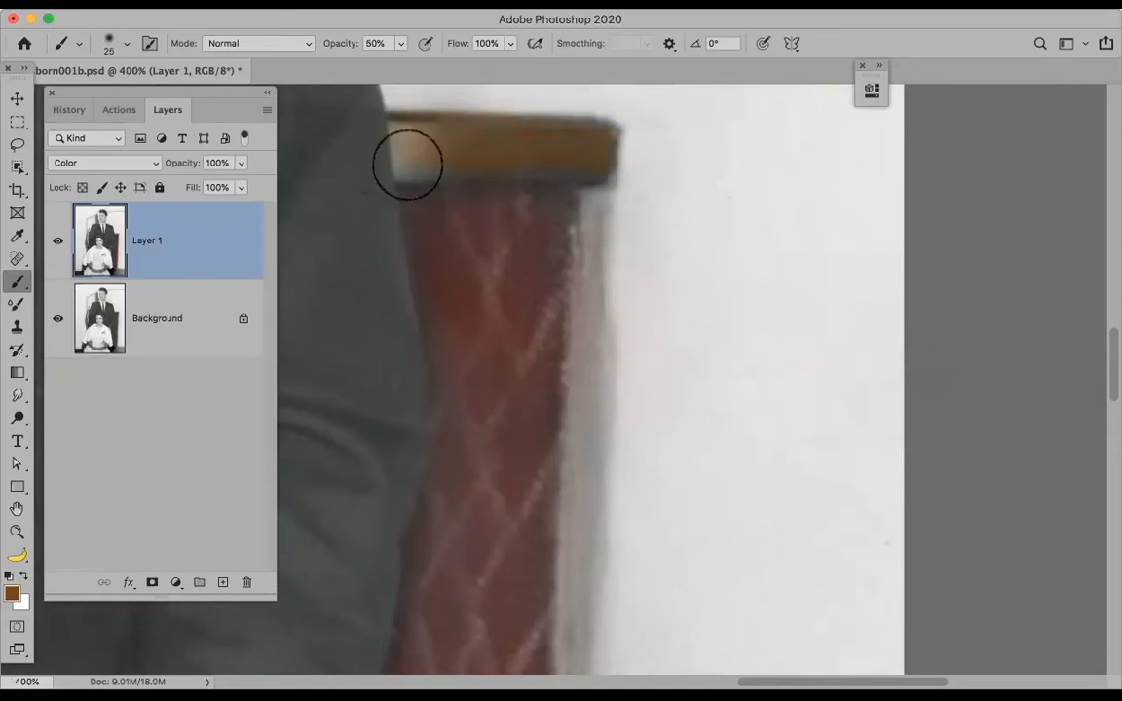
{"action": "mouse_move", "coordinate": [595, 177]}
{"action": "left_mouse_down"}
{"action": "mouse_move", "coordinate": [538, 155]}
{"action": "mouse_move", "coordinate": [522, 173]}
{"action": "mouse_move", "coordinate": [455, 144]}
{"action": "mouse_move", "coordinate": [415, 166]}
{"action": "mouse_move", "coordinate": [592, 147]}
{"action": "left_mouse_up"}
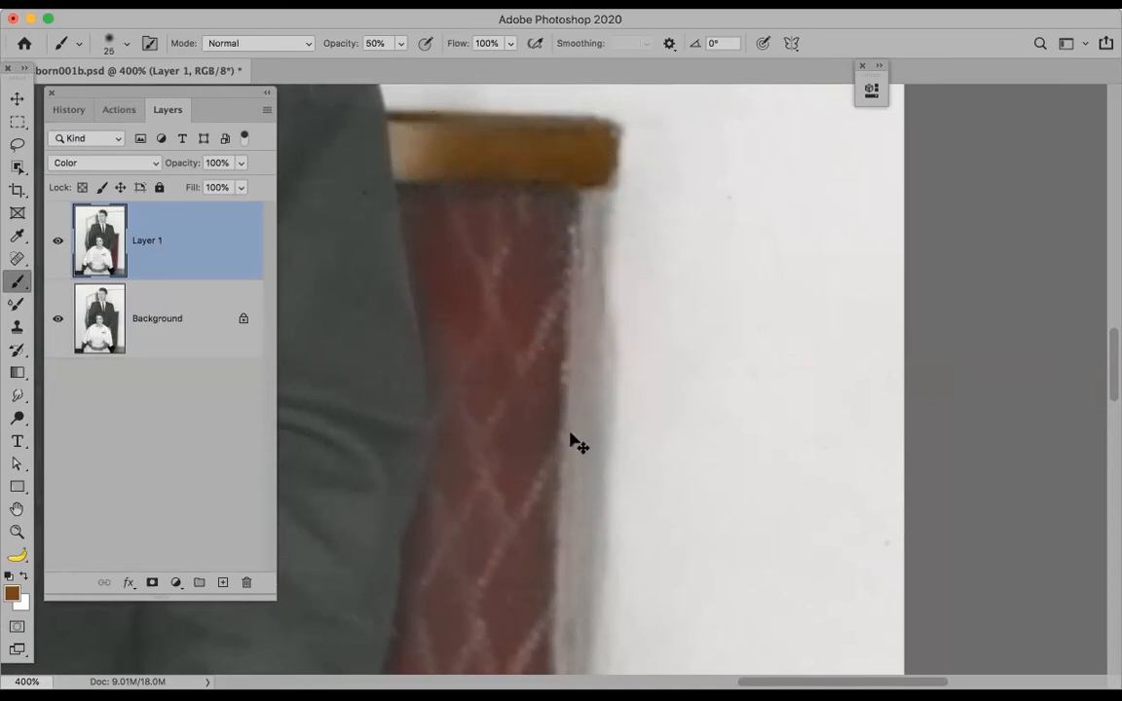
Set the foreground color to blue 2a3196 for the man's tie
{"action": "key", "text": "super+0"}
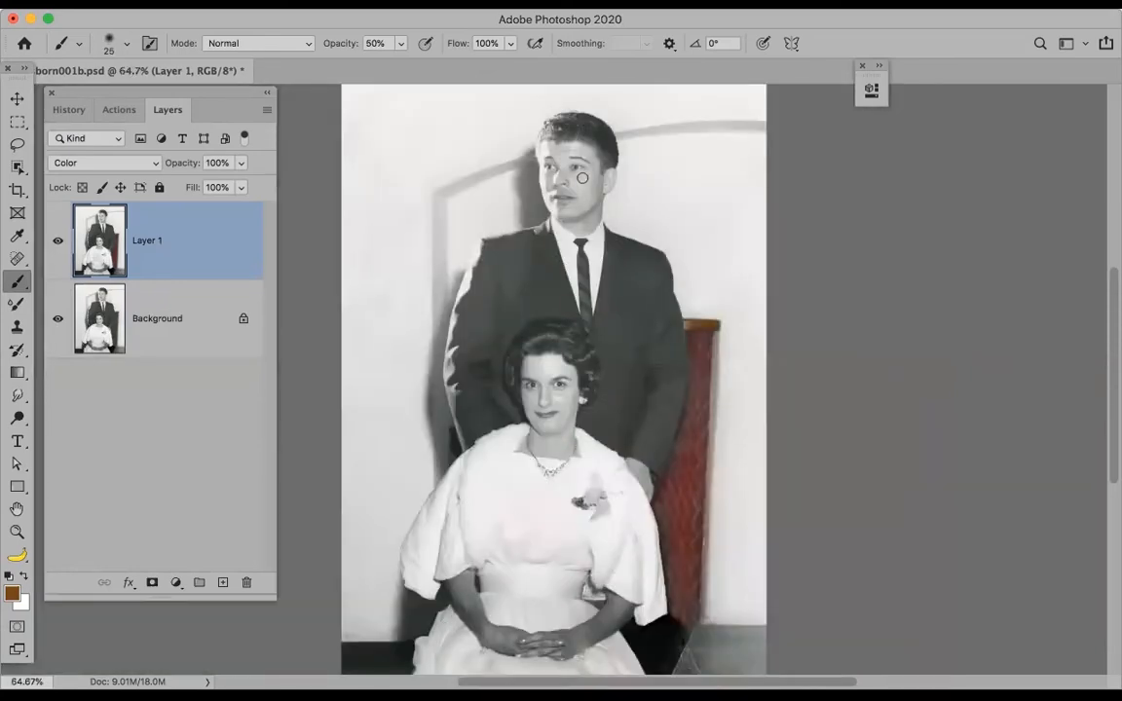
{"action": "key", "text": "z"}
{"action": "left_click_drag", "start_coordinate": [547, 233], "coordinate": [649, 350]}
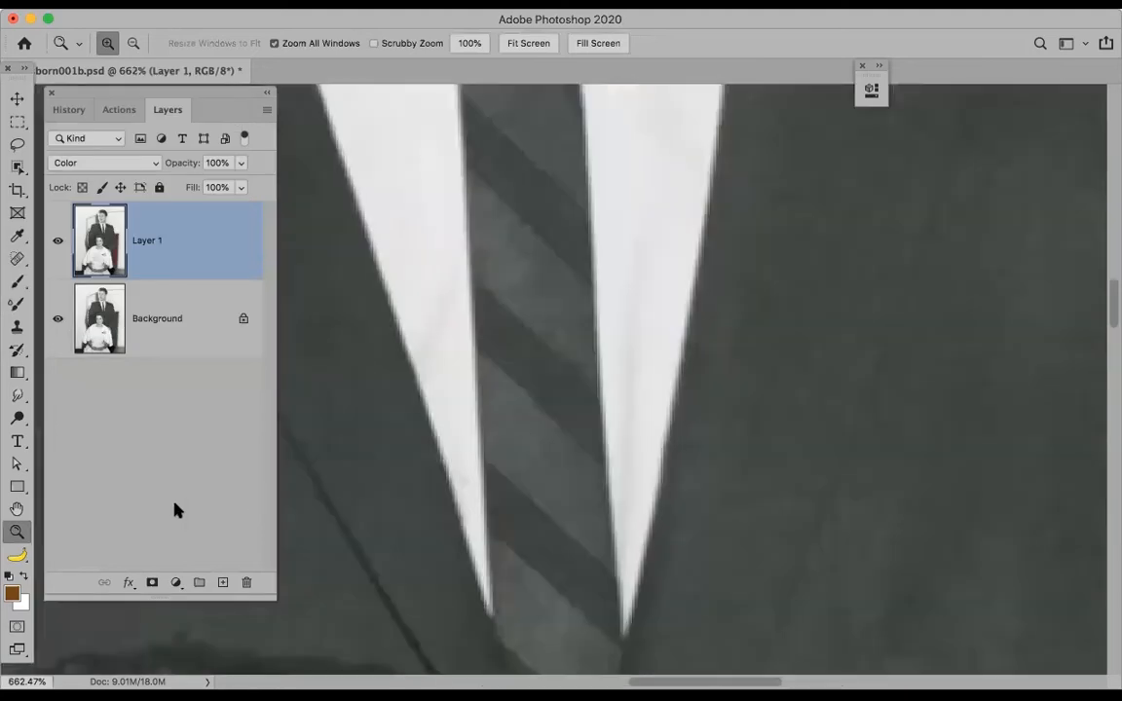
{"action": "key", "text": "super+minus"}
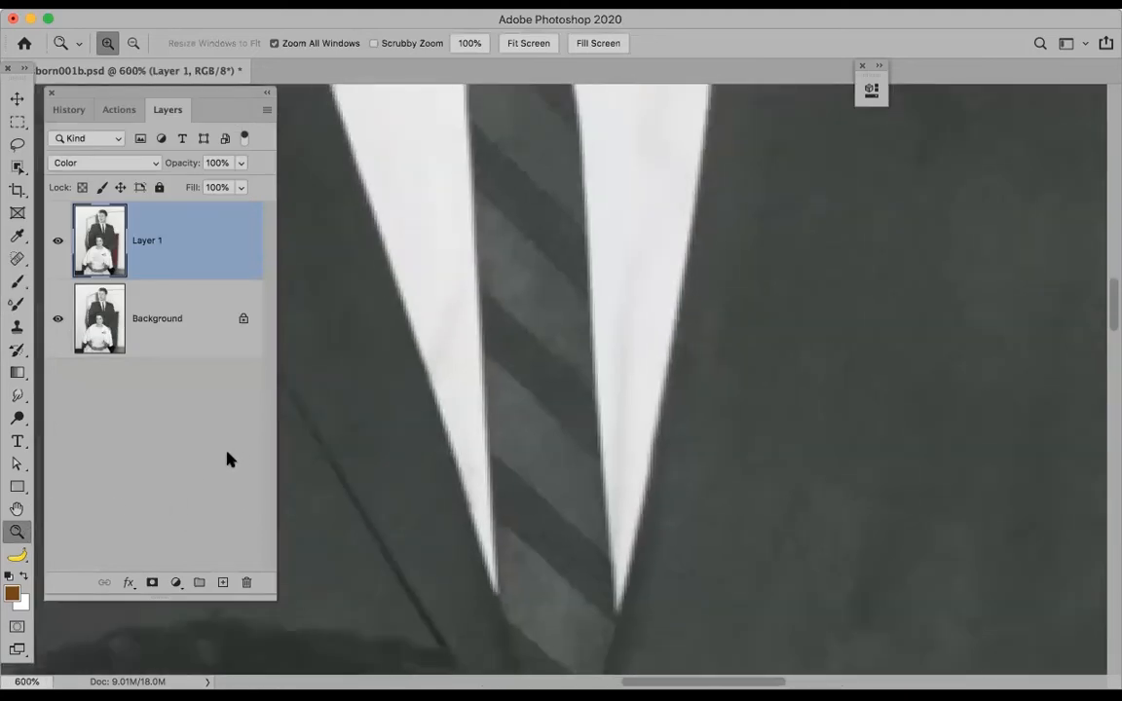
{"action": "left_click", "coordinate": [13, 594]}
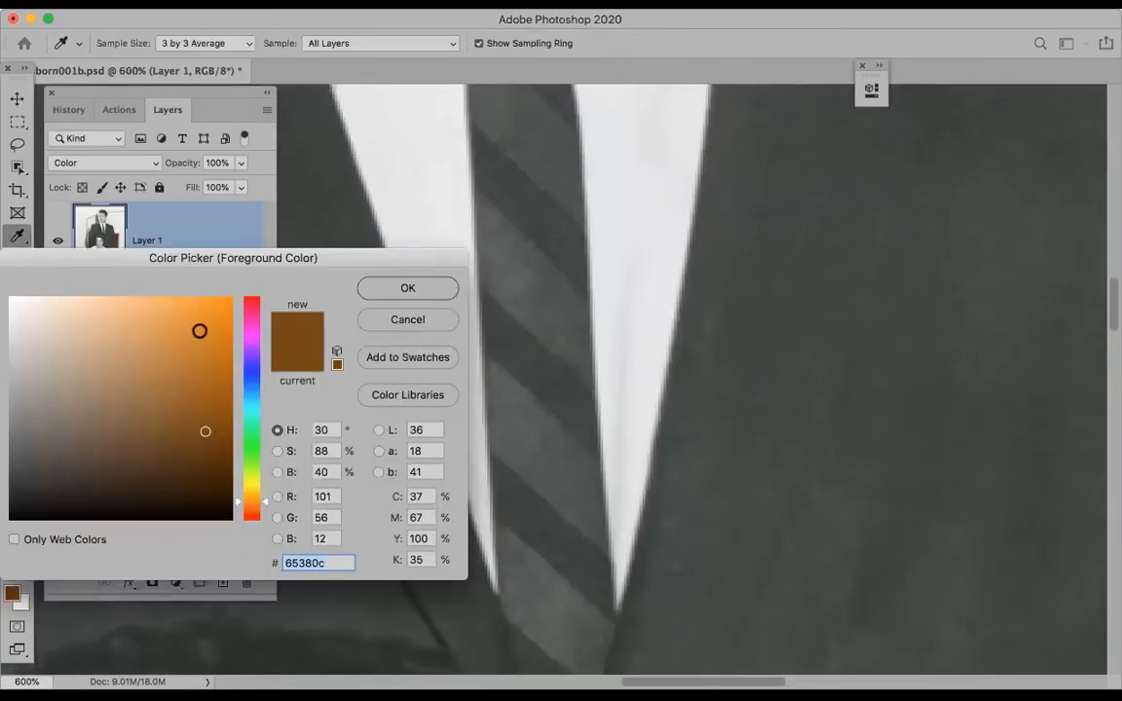
{"action": "left_click", "coordinate": [251, 374]}
{"action": "left_click", "coordinate": [178, 346]}
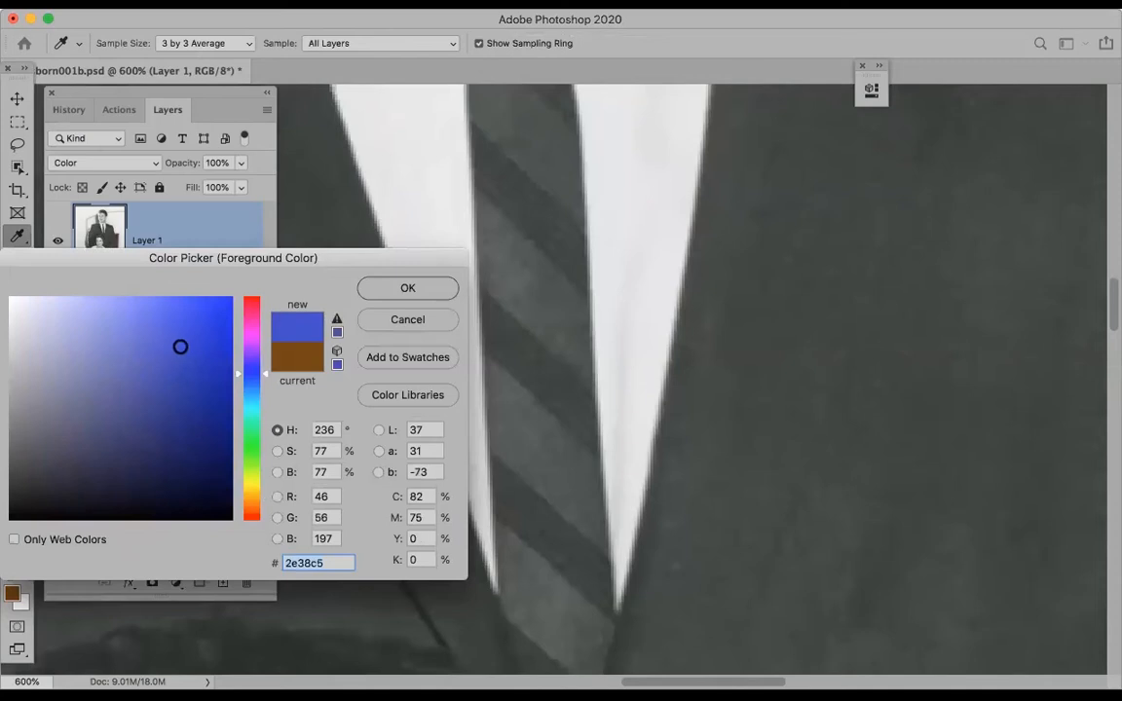
{"action": "left_click", "coordinate": [127, 346]}
{"action": "left_click", "coordinate": [170, 389]}
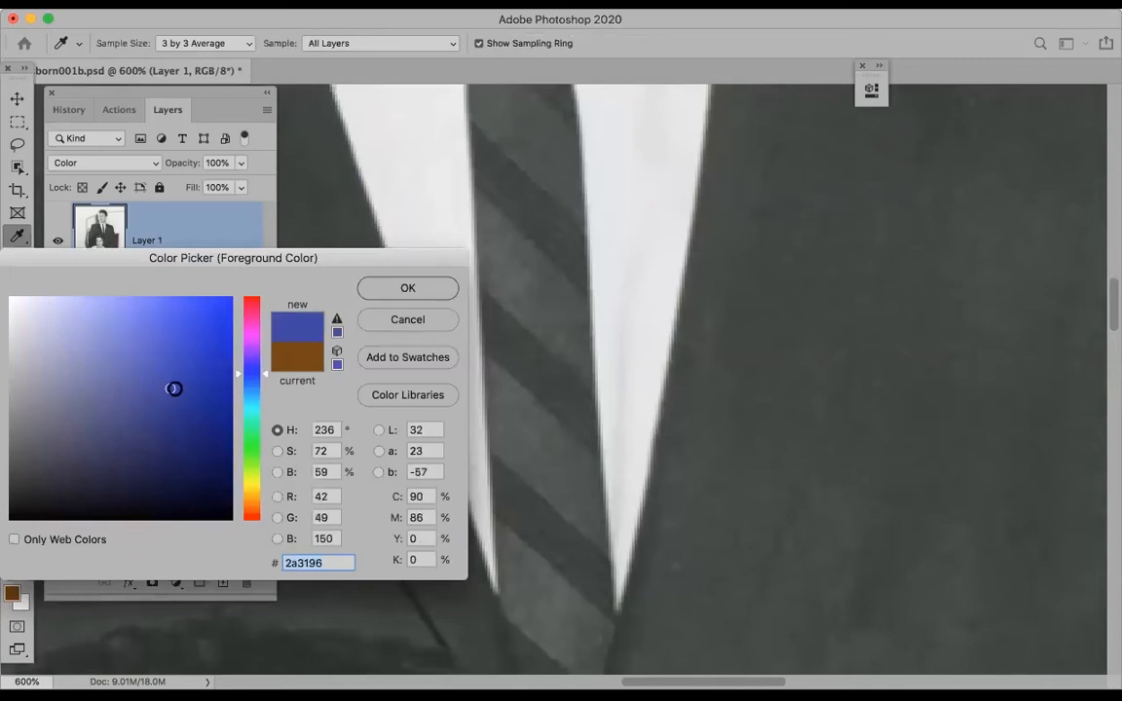
{"action": "left_click", "coordinate": [395, 290]}
Paint a blue stroke down the middle of the tie's lower half with the Brush
{"action": "key", "text": "z"}
{"action": "key", "text": "b"}
{"action": "mouse_move", "coordinate": [534, 320]}
{"action": "left_mouse_down"}
{"action": "mouse_move", "coordinate": [534, 471]}
{"action": "mouse_move", "coordinate": [552, 599]}
{"action": "left_mouse_up"}
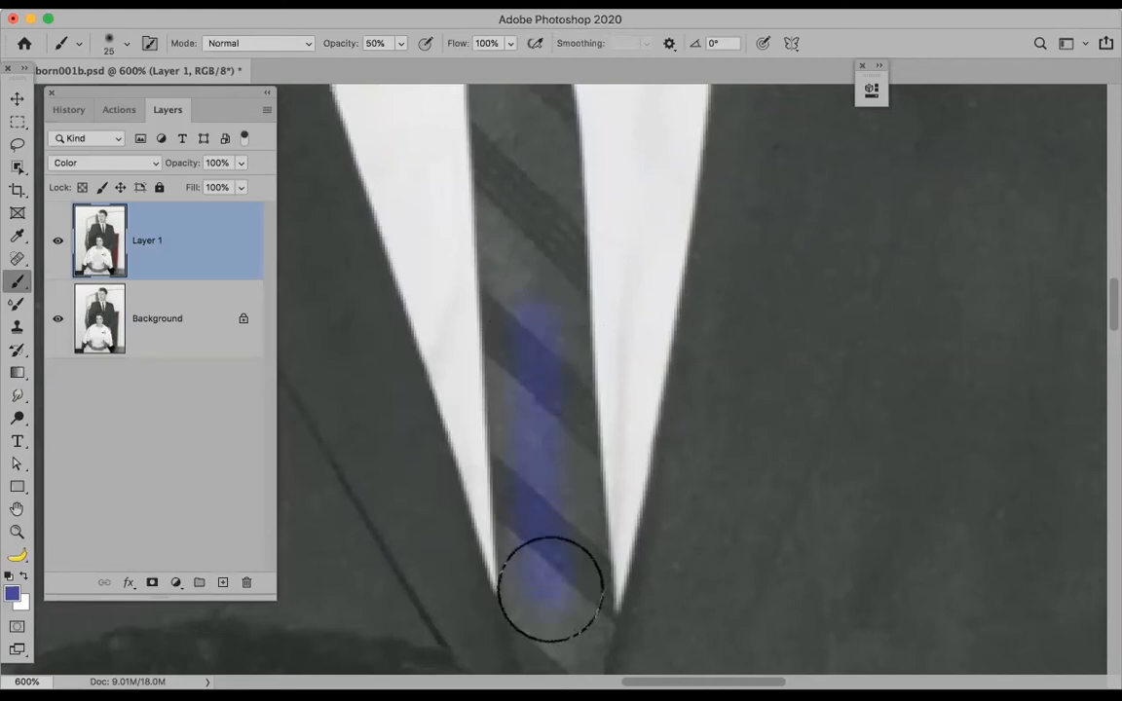
Reduce the brush size to 9 and paint the tie's tip, both edges and upper middle blue
{"action": "key", "text": "super+minus"}
{"action": "key", "text": "super+minus"}
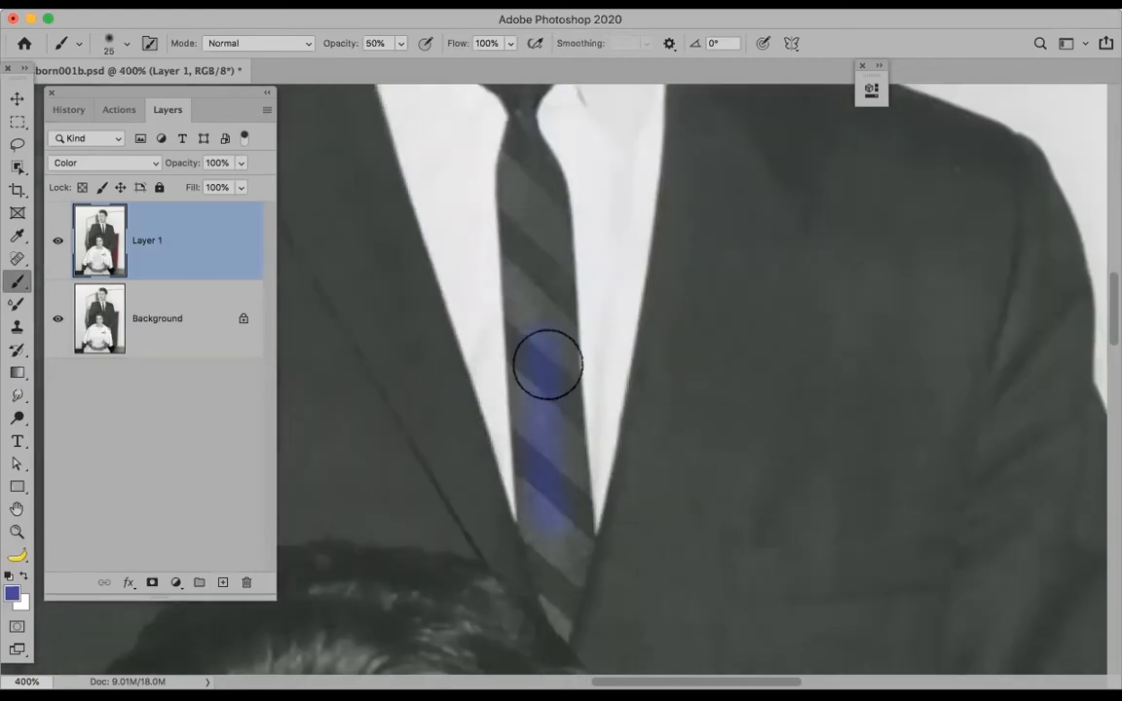
{"action": "key", "text": "bracketleft"}
{"action": "key", "text": "bracketleft"}
{"action": "key", "text": "bracketleft"}
{"action": "key", "text": "bracketleft"}
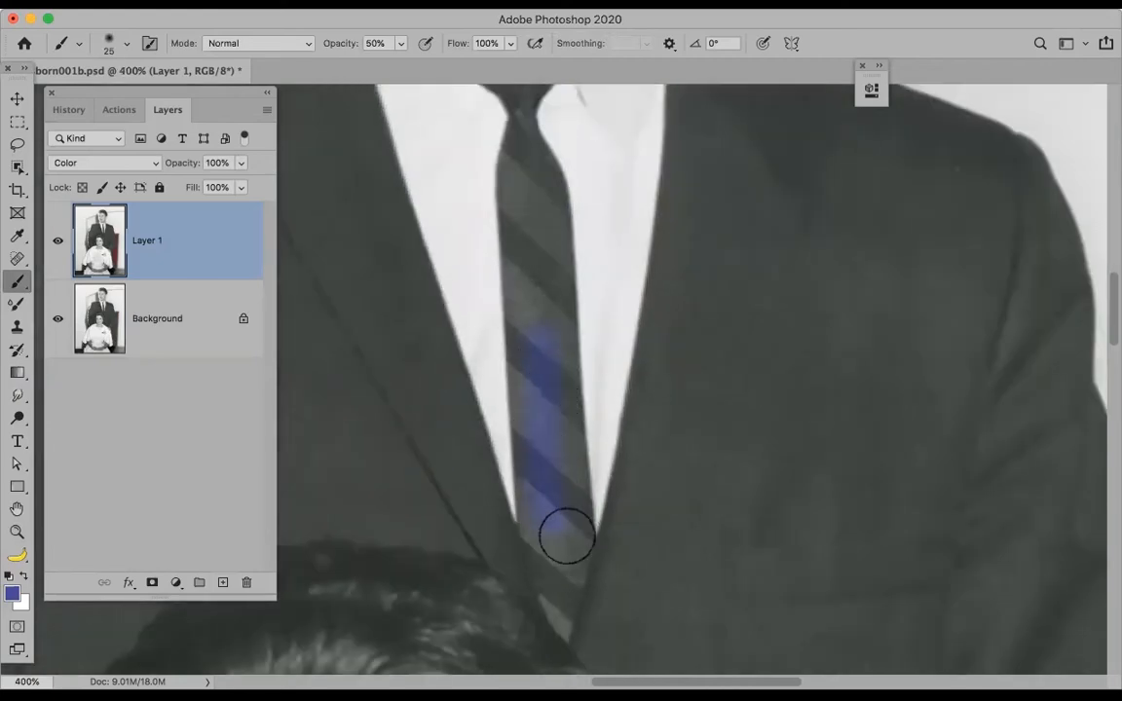
{"action": "mouse_move", "coordinate": [583, 538]}
{"action": "left_mouse_down"}
{"action": "mouse_move", "coordinate": [561, 627]}
{"action": "mouse_move", "coordinate": [535, 544]}
{"action": "left_mouse_up"}
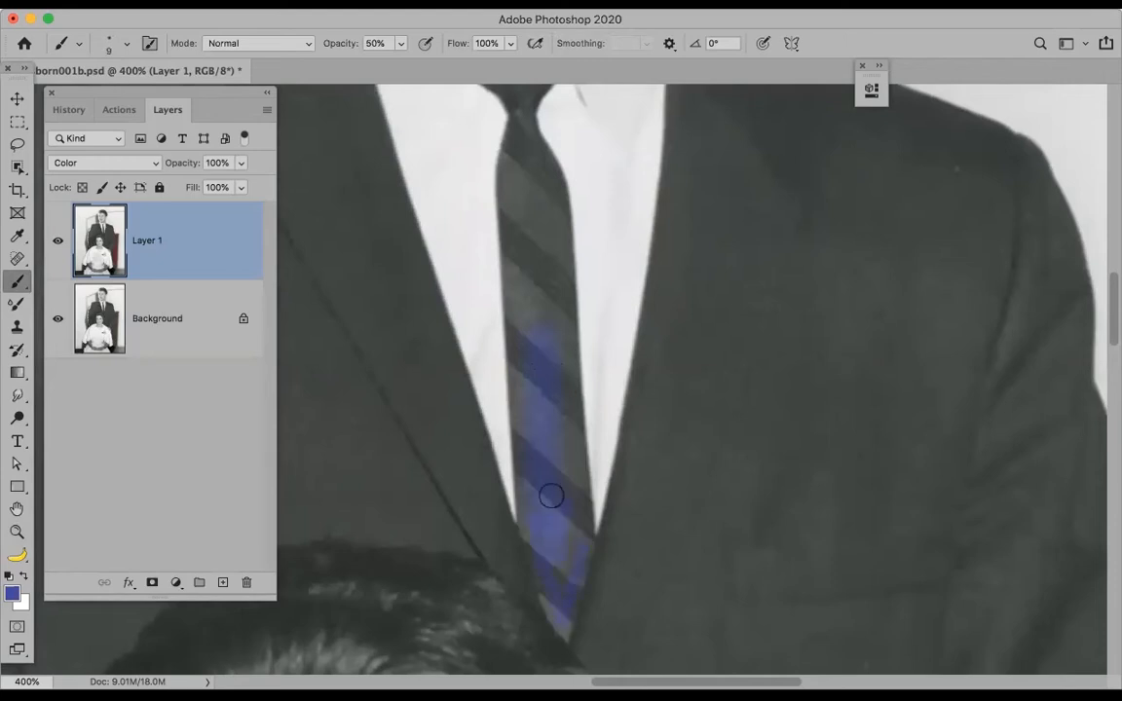
{"action": "mouse_move", "coordinate": [509, 143]}
{"action": "left_mouse_down"}
{"action": "mouse_move", "coordinate": [515, 115]}
{"action": "mouse_move", "coordinate": [503, 185]}
{"action": "mouse_move", "coordinate": [506, 168]}
{"action": "mouse_move", "coordinate": [517, 262]}
{"action": "left_mouse_up"}
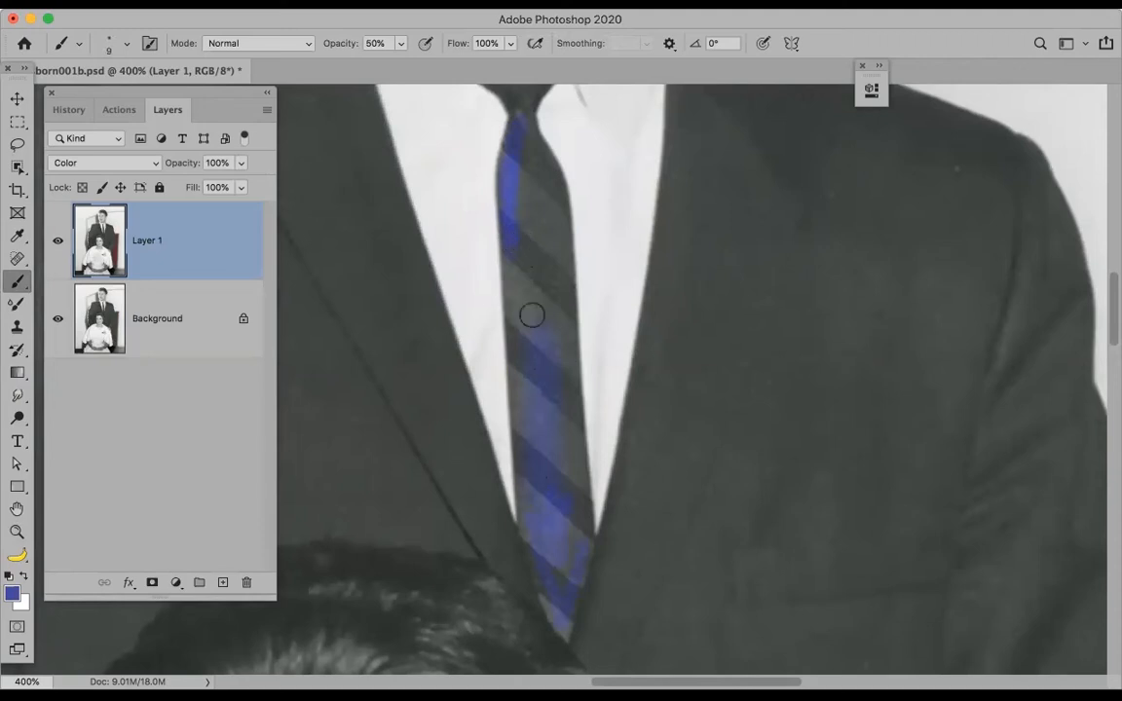
{"action": "mouse_move", "coordinate": [532, 513]}
{"action": "left_mouse_down"}
{"action": "mouse_move", "coordinate": [531, 526]}
{"action": "mouse_move", "coordinate": [541, 466]}
{"action": "mouse_move", "coordinate": [514, 264]}
{"action": "left_mouse_up"}
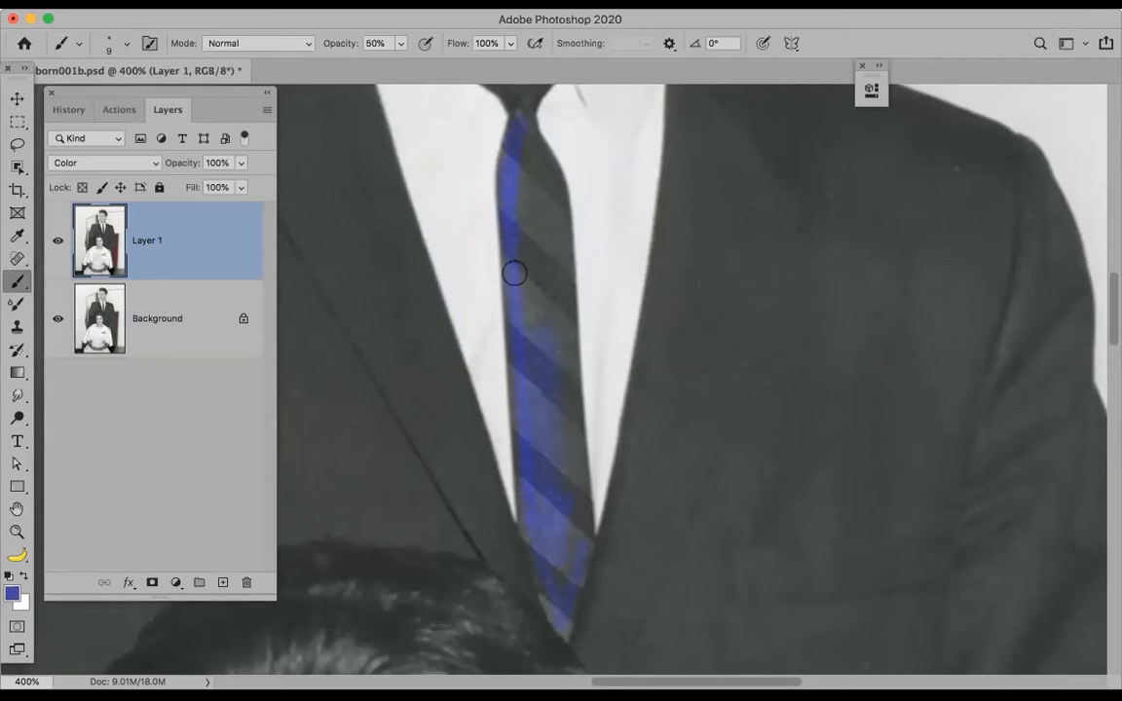
{"action": "left_click_drag", "start_coordinate": [517, 134], "coordinate": [520, 124]}
{"action": "left_click_drag", "start_coordinate": [554, 194], "coordinate": [554, 215]}
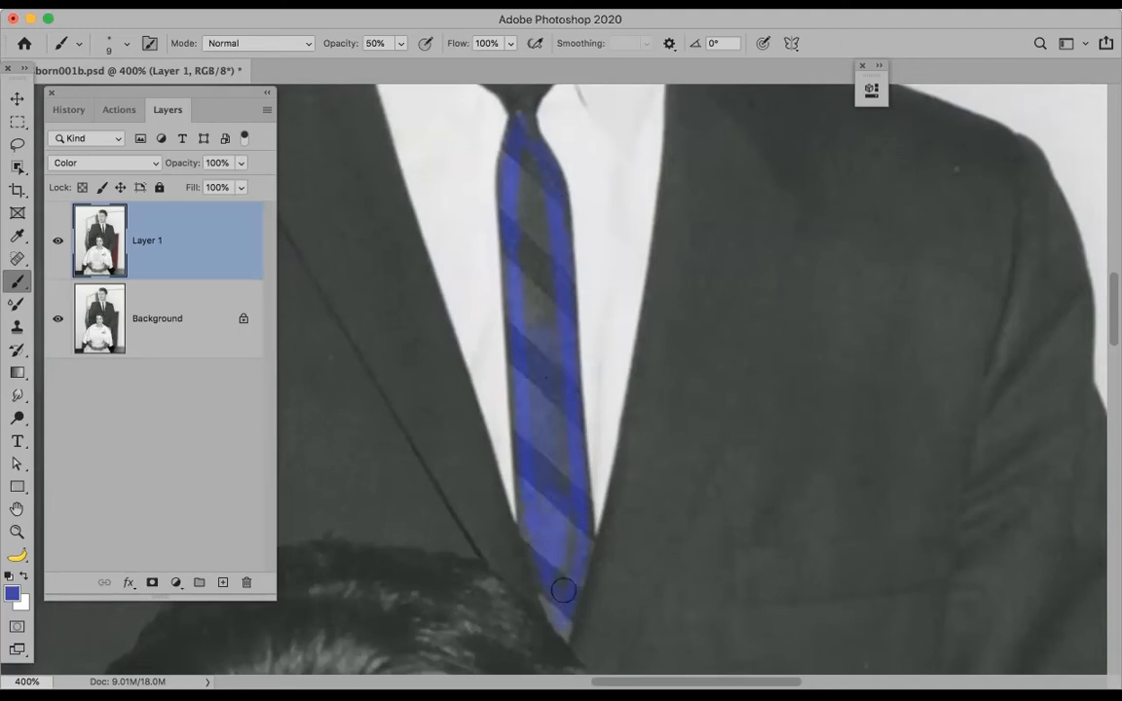
{"action": "mouse_move", "coordinate": [535, 170]}
{"action": "left_mouse_down"}
{"action": "mouse_move", "coordinate": [528, 290]}
{"action": "mouse_move", "coordinate": [540, 259]}
{"action": "mouse_move", "coordinate": [541, 289]}
{"action": "mouse_move", "coordinate": [528, 268]}
{"action": "mouse_move", "coordinate": [538, 189]}
{"action": "mouse_move", "coordinate": [538, 233]}
{"action": "left_mouse_up"}
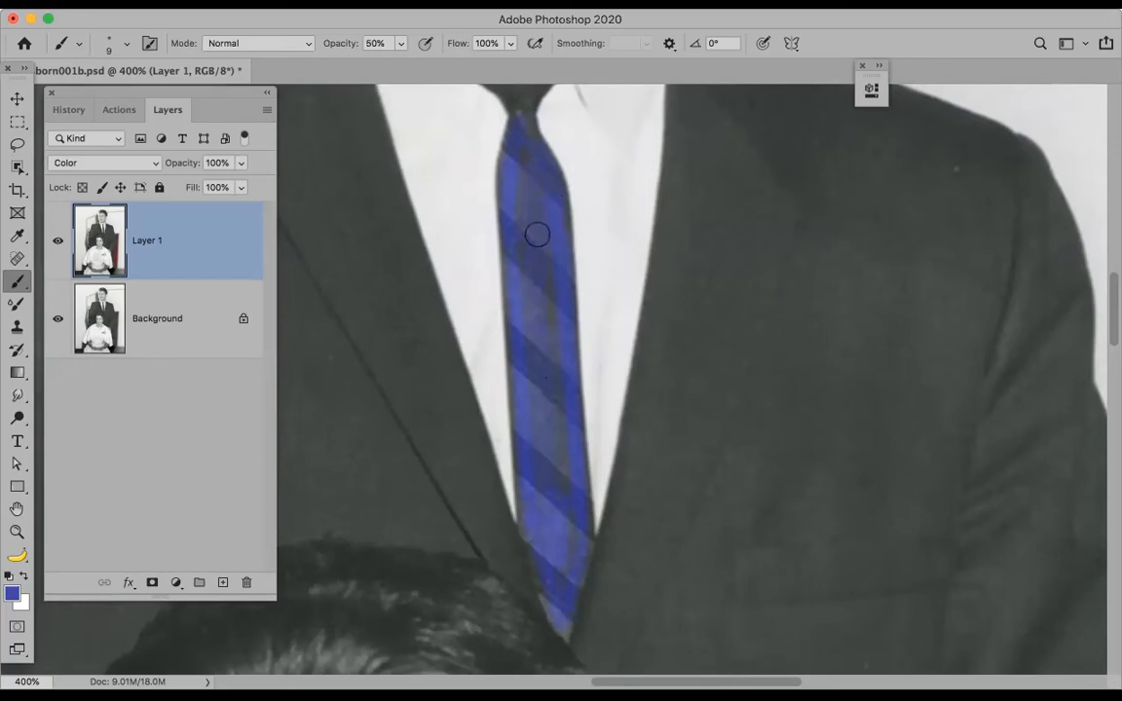
Paint the tie knot blue and fill in the remaining gray patches down the tie
{"action": "scroll", "coordinate": [521, 301], "scroll_direction": "up", "scroll_amount": 5}
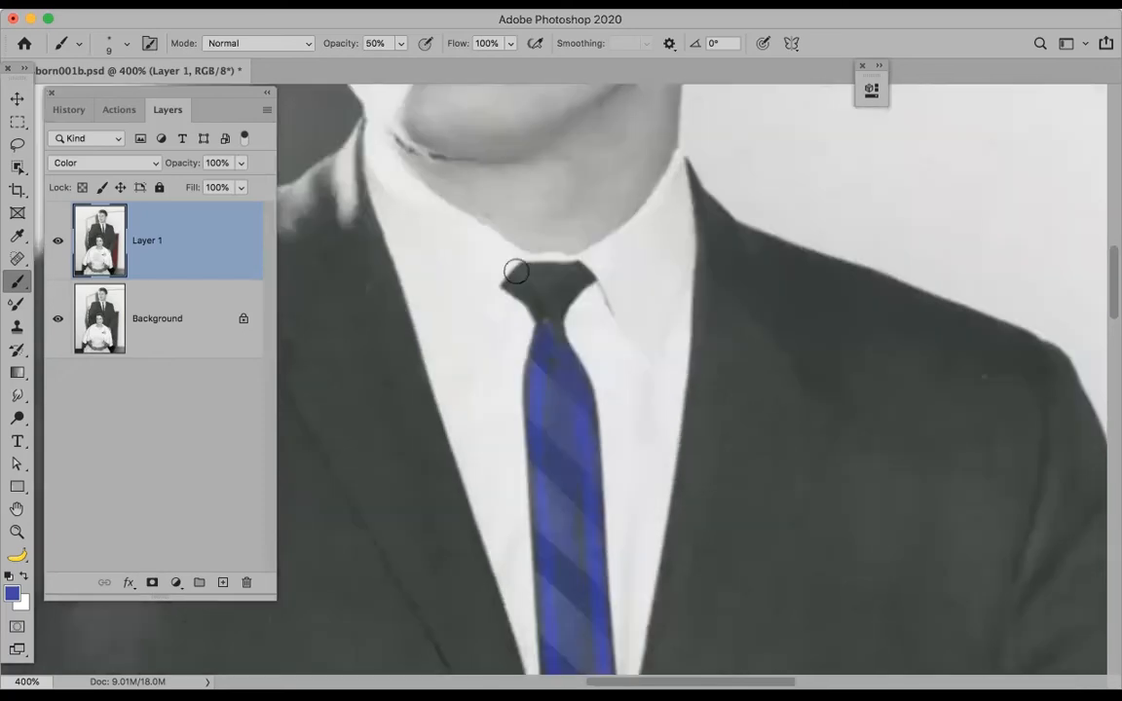
{"action": "mouse_move", "coordinate": [516, 270]}
{"action": "left_mouse_down"}
{"action": "mouse_move", "coordinate": [556, 299]}
{"action": "mouse_move", "coordinate": [514, 276]}
{"action": "mouse_move", "coordinate": [544, 316]}
{"action": "mouse_move", "coordinate": [531, 274]}
{"action": "mouse_move", "coordinate": [576, 279]}
{"action": "mouse_move", "coordinate": [531, 266]}
{"action": "mouse_move", "coordinate": [547, 295]}
{"action": "mouse_move", "coordinate": [546, 383]}
{"action": "mouse_move", "coordinate": [579, 582]}
{"action": "left_mouse_up"}
{"action": "key", "text": "space"}
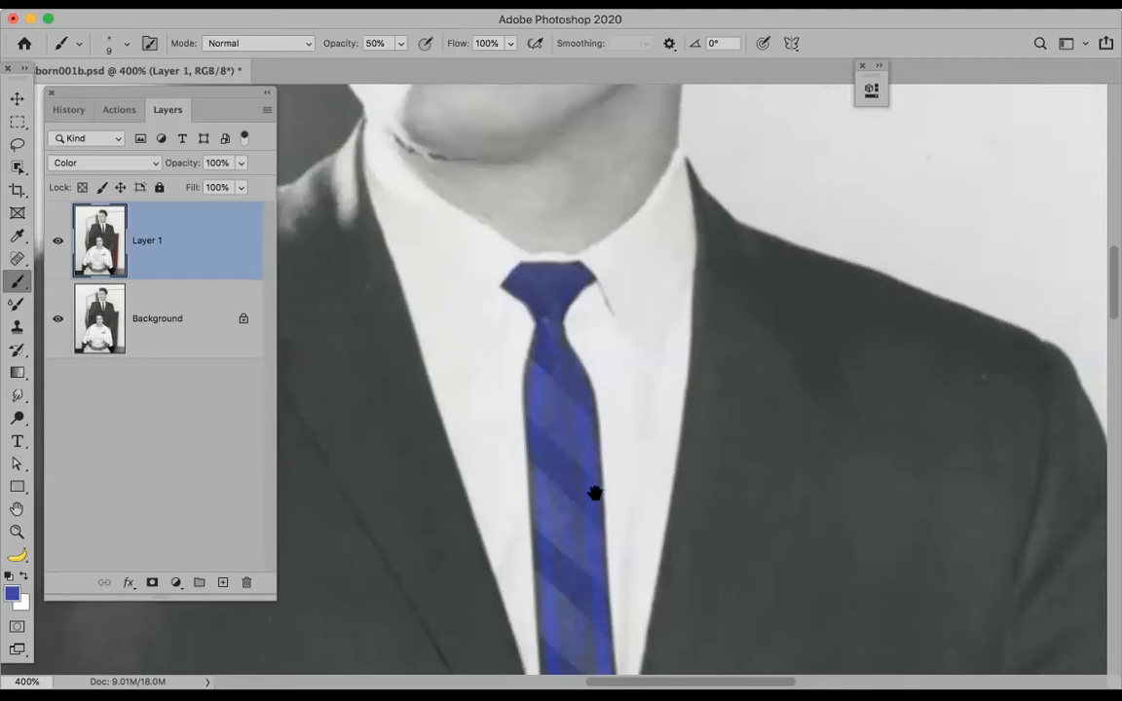
{"action": "left_click_drag", "start_coordinate": [566, 416], "coordinate": [556, 243]}
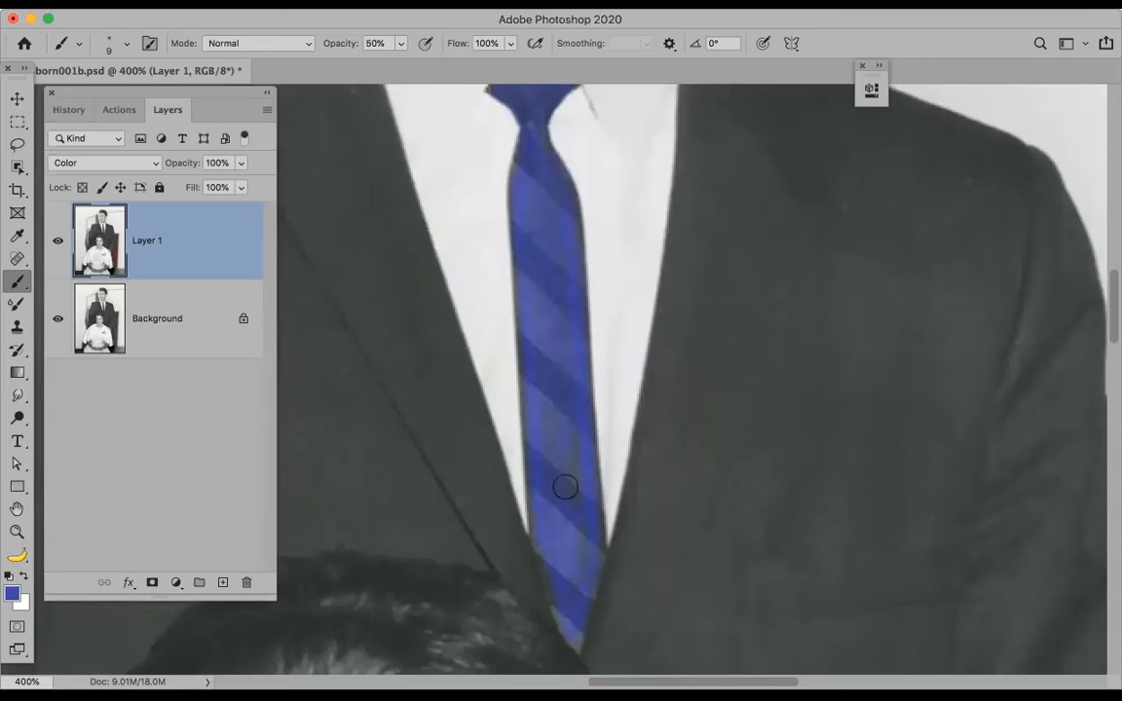
{"action": "mouse_move", "coordinate": [575, 464]}
{"action": "left_mouse_down"}
{"action": "mouse_move", "coordinate": [566, 477]}
{"action": "mouse_move", "coordinate": [575, 560]}
{"action": "mouse_move", "coordinate": [536, 526]}
{"action": "mouse_move", "coordinate": [545, 568]}
{"action": "mouse_move", "coordinate": [538, 511]}
{"action": "mouse_move", "coordinate": [565, 613]}
{"action": "mouse_move", "coordinate": [588, 529]}
{"action": "mouse_move", "coordinate": [576, 563]}
{"action": "mouse_move", "coordinate": [583, 540]}
{"action": "left_mouse_up"}
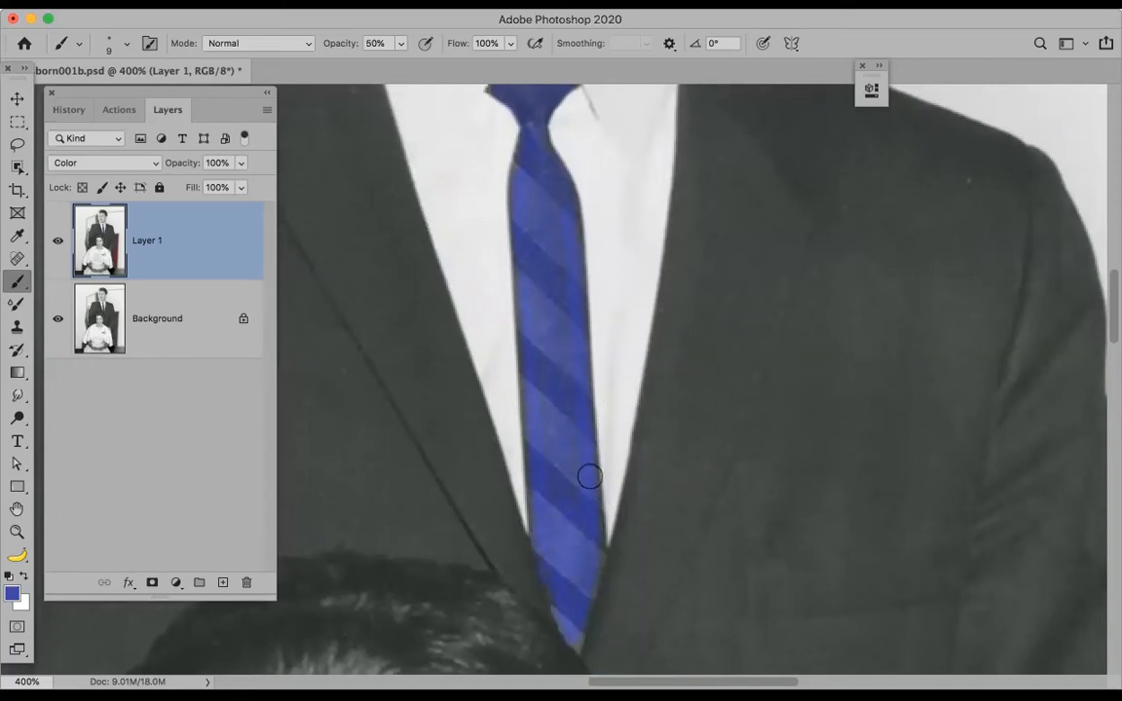
Add a new layer above Layer 1 and set the foreground color to bright green 1afe02
{"action": "left_click", "coordinate": [222, 582]}
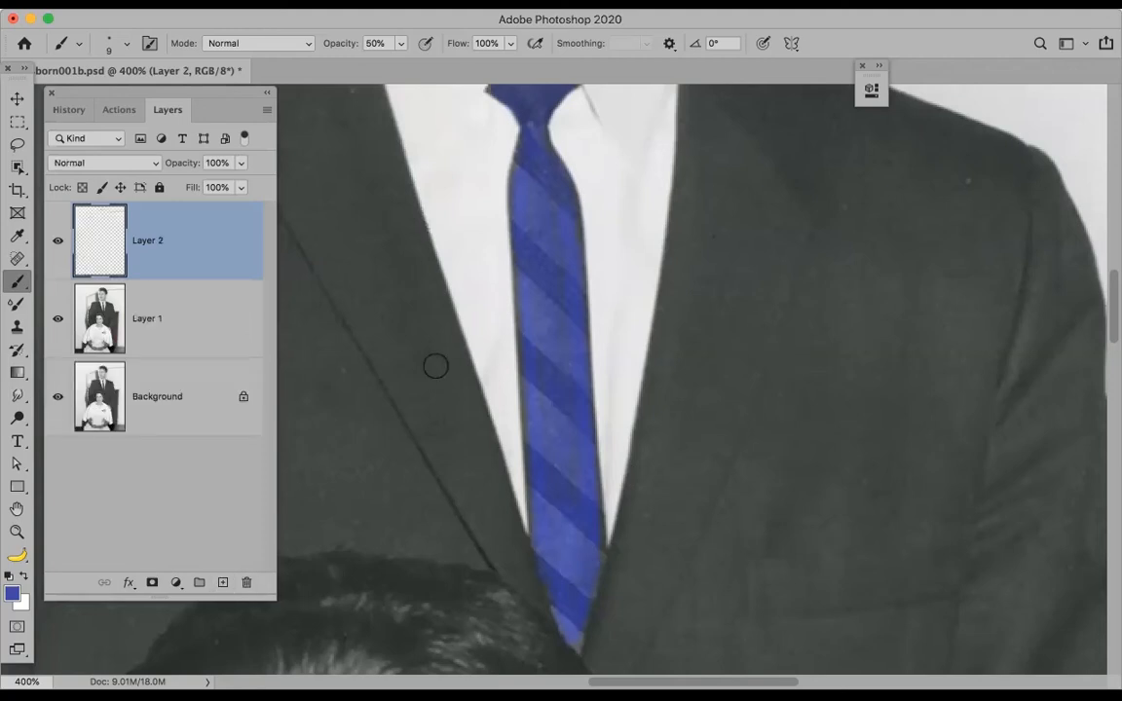
{"action": "left_click", "coordinate": [11, 596]}
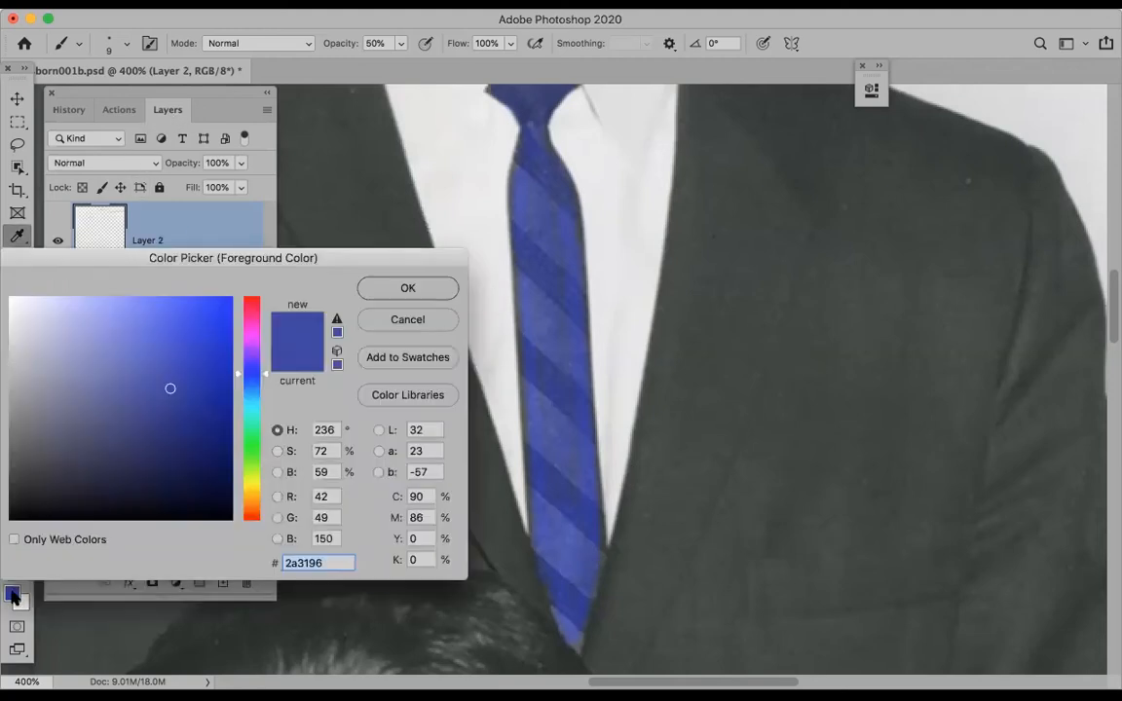
{"action": "left_click", "coordinate": [251, 449]}
{"action": "left_click", "coordinate": [230, 298]}
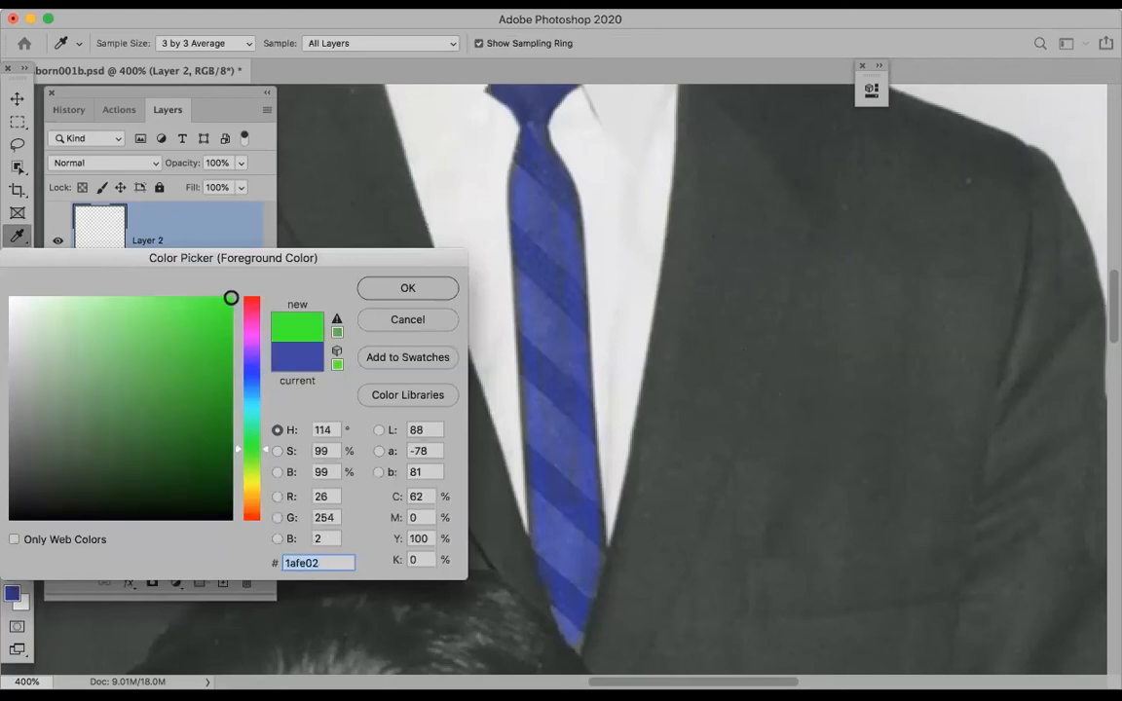
{"action": "left_click", "coordinate": [424, 293]}
Try a green brush stroke on the man's jacket with the new layer in Normal mode, and undo it
{"action": "key", "text": "b"}
{"action": "mouse_move", "coordinate": [727, 256]}
{"action": "left_mouse_down"}
{"action": "mouse_move", "coordinate": [742, 218]}
{"action": "mouse_move", "coordinate": [734, 301]}
{"action": "mouse_move", "coordinate": [733, 283]}
{"action": "left_mouse_up"}
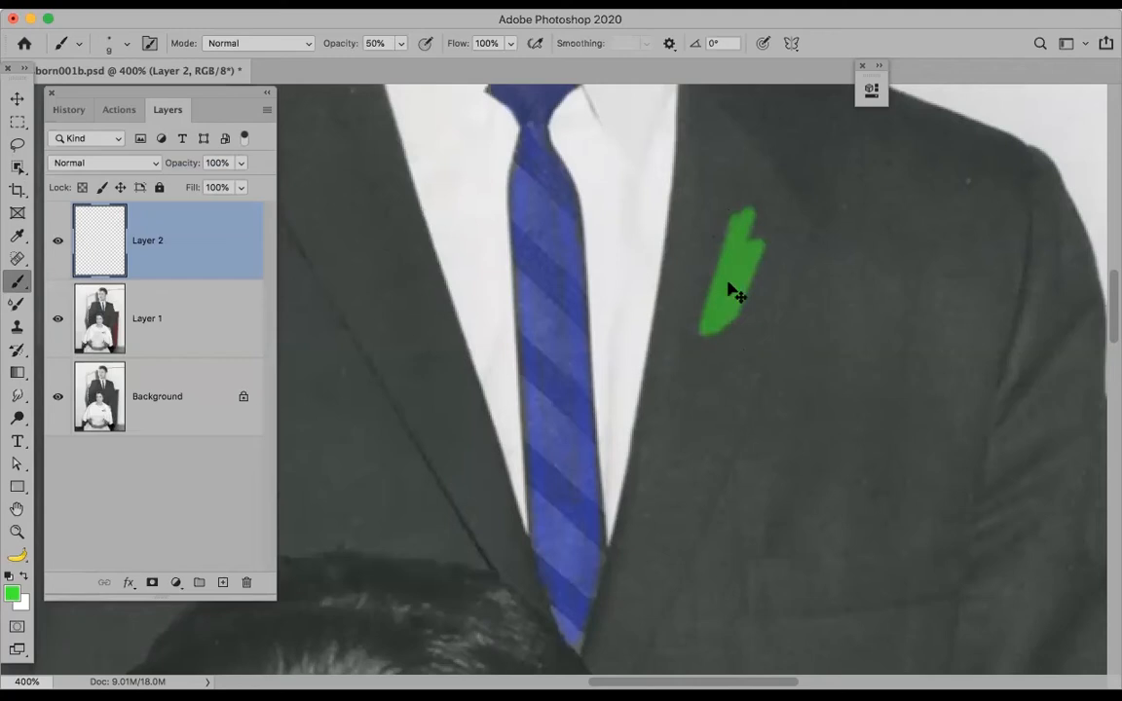
{"action": "key", "text": "super+z"}
Set Layer 2's blend mode to Color and paint the jacket's chest and shoulder beside the tie green with a larger brush
{"action": "left_click", "coordinate": [121, 163]}
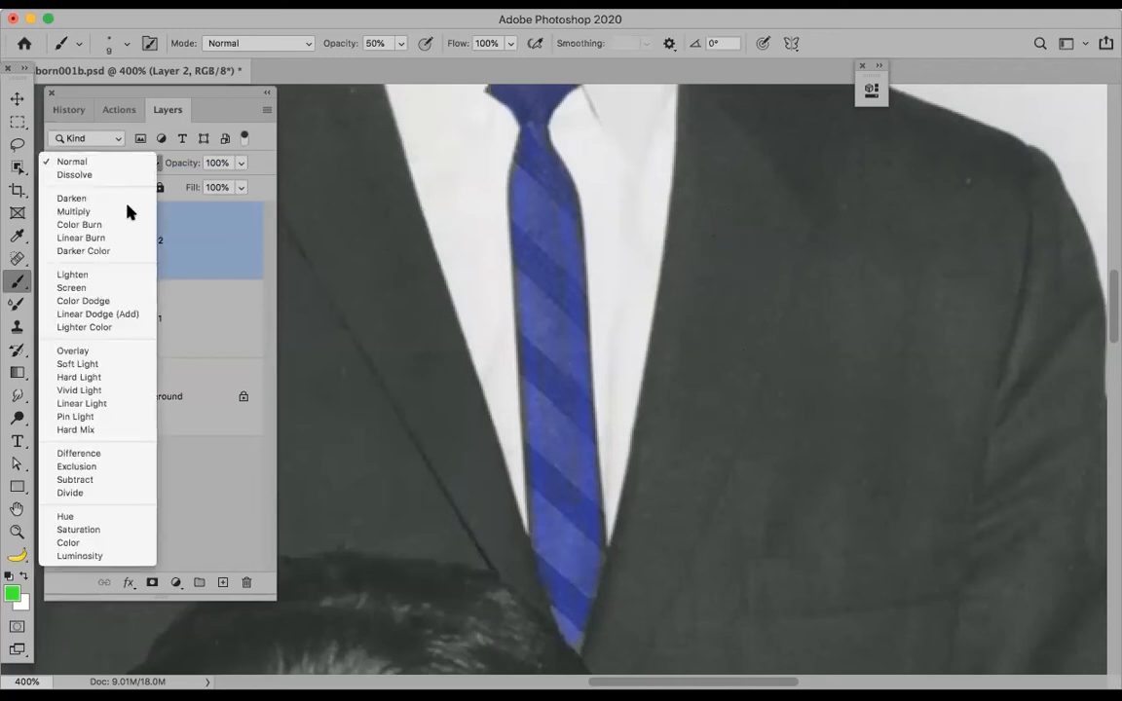
{"action": "left_click", "coordinate": [111, 543]}
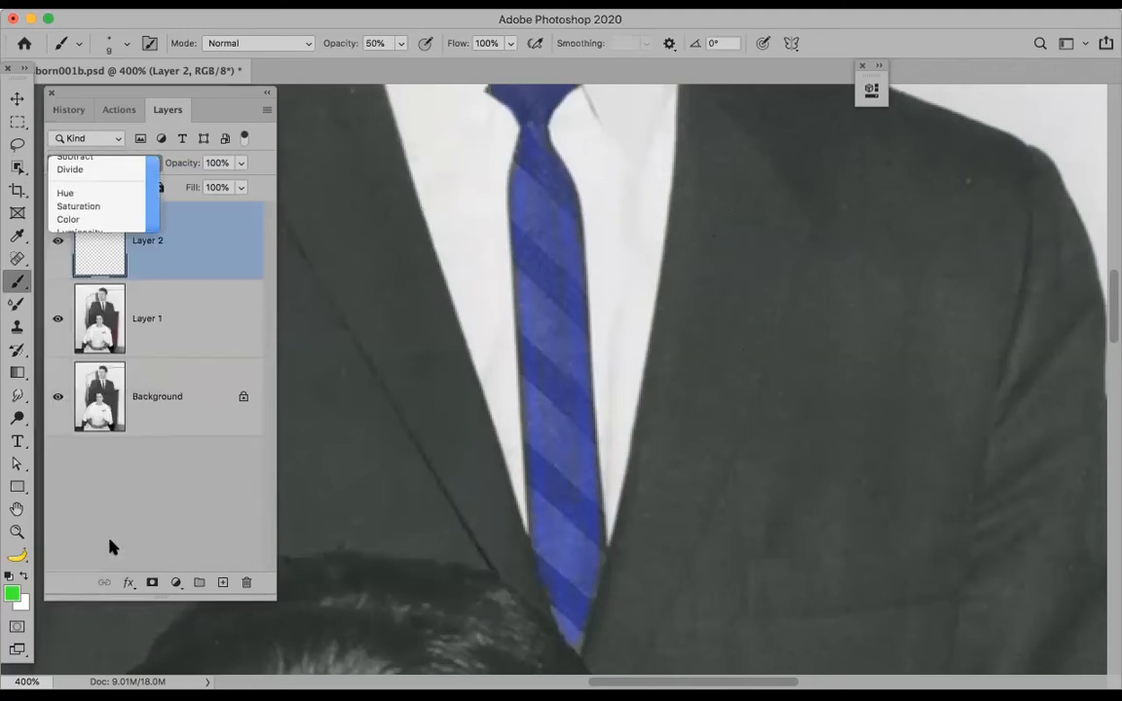
{"action": "key", "text": "bracketright"}
{"action": "key", "text": "bracketright"}
{"action": "key", "text": "bracketright"}
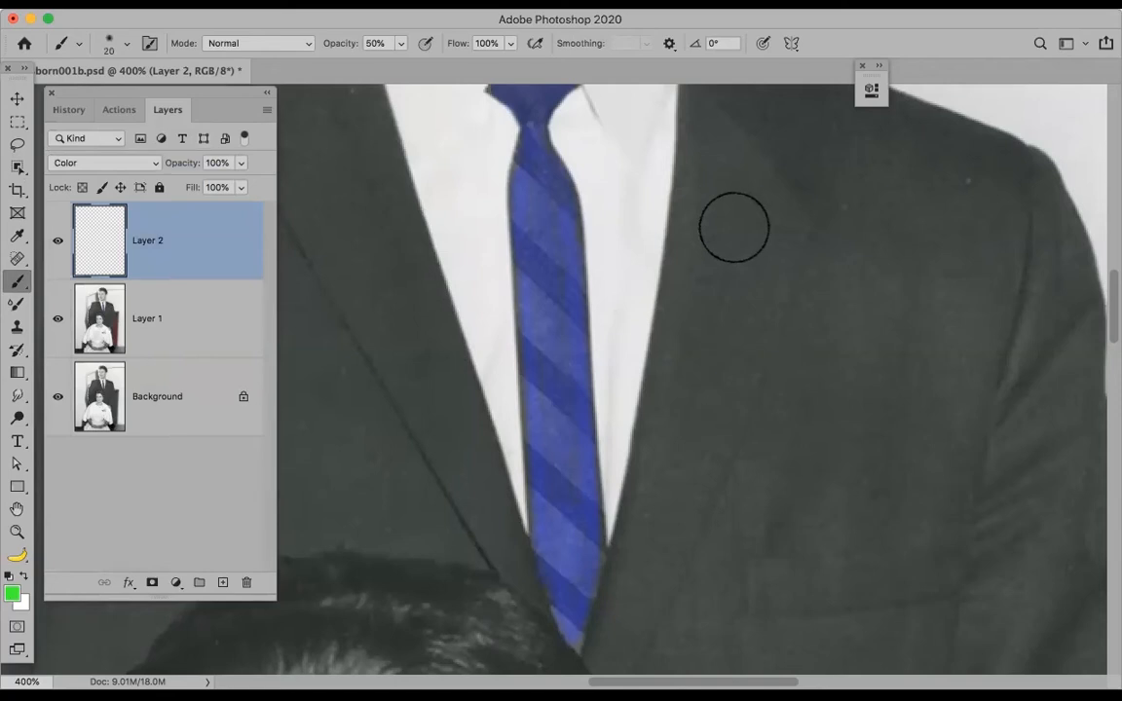
{"action": "mouse_move", "coordinate": [746, 225]}
{"action": "left_mouse_down"}
{"action": "mouse_move", "coordinate": [732, 363]}
{"action": "mouse_move", "coordinate": [767, 274]}
{"action": "mouse_move", "coordinate": [739, 350]}
{"action": "left_mouse_up"}
{"action": "mouse_move", "coordinate": [673, 557]}
{"action": "left_mouse_down"}
{"action": "mouse_move", "coordinate": [768, 418]}
{"action": "mouse_move", "coordinate": [701, 592]}
{"action": "mouse_move", "coordinate": [797, 461]}
{"action": "mouse_move", "coordinate": [772, 579]}
{"action": "mouse_move", "coordinate": [841, 602]}
{"action": "mouse_move", "coordinate": [715, 610]}
{"action": "mouse_move", "coordinate": [906, 628]}
{"action": "mouse_move", "coordinate": [941, 487]}
{"action": "mouse_move", "coordinate": [856, 523]}
{"action": "mouse_move", "coordinate": [849, 558]}
{"action": "mouse_move", "coordinate": [899, 536]}
{"action": "mouse_move", "coordinate": [788, 479]}
{"action": "mouse_move", "coordinate": [813, 464]}
{"action": "mouse_move", "coordinate": [784, 490]}
{"action": "mouse_move", "coordinate": [779, 541]}
{"action": "left_mouse_up"}
{"action": "mouse_move", "coordinate": [715, 301]}
{"action": "left_mouse_down"}
{"action": "mouse_move", "coordinate": [722, 174]}
{"action": "mouse_move", "coordinate": [708, 120]}
{"action": "mouse_move", "coordinate": [692, 131]}
{"action": "mouse_move", "coordinate": [681, 283]}
{"action": "left_mouse_up"}
{"action": "mouse_move", "coordinate": [655, 431]}
{"action": "left_mouse_down"}
{"action": "mouse_move", "coordinate": [625, 633]}
{"action": "mouse_move", "coordinate": [711, 353]}
{"action": "mouse_move", "coordinate": [680, 514]}
{"action": "mouse_move", "coordinate": [786, 243]}
{"action": "mouse_move", "coordinate": [792, 379]}
{"action": "mouse_move", "coordinate": [817, 374]}
{"action": "mouse_move", "coordinate": [716, 594]}
{"action": "left_mouse_up"}
{"action": "mouse_move", "coordinate": [622, 273]}
{"action": "left_mouse_down"}
{"action": "mouse_move", "coordinate": [924, 438]}
{"action": "mouse_move", "coordinate": [884, 381]}
{"action": "mouse_move", "coordinate": [969, 528]}
{"action": "mouse_move", "coordinate": [986, 628]}
{"action": "left_mouse_up"}
{"action": "mouse_move", "coordinate": [635, 338]}
{"action": "left_mouse_down"}
{"action": "mouse_move", "coordinate": [617, 214]}
{"action": "mouse_move", "coordinate": [615, 251]}
{"action": "mouse_move", "coordinate": [599, 196]}
{"action": "mouse_move", "coordinate": [658, 326]}
{"action": "mouse_move", "coordinate": [683, 346]}
{"action": "mouse_move", "coordinate": [690, 431]}
{"action": "mouse_move", "coordinate": [734, 392]}
{"action": "mouse_move", "coordinate": [809, 426]}
{"action": "mouse_move", "coordinate": [809, 448]}
{"action": "mouse_move", "coordinate": [752, 415]}
{"action": "mouse_move", "coordinate": [884, 460]}
{"action": "mouse_move", "coordinate": [916, 509]}
{"action": "mouse_move", "coordinate": [926, 460]}
{"action": "mouse_move", "coordinate": [794, 417]}
{"action": "mouse_move", "coordinate": [662, 437]}
{"action": "mouse_move", "coordinate": [775, 498]}
{"action": "mouse_move", "coordinate": [680, 547]}
{"action": "mouse_move", "coordinate": [838, 586]}
{"action": "mouse_move", "coordinate": [771, 622]}
{"action": "mouse_move", "coordinate": [927, 543]}
{"action": "mouse_move", "coordinate": [730, 456]}
{"action": "mouse_move", "coordinate": [705, 366]}
{"action": "mouse_move", "coordinate": [922, 427]}
{"action": "left_mouse_up"}
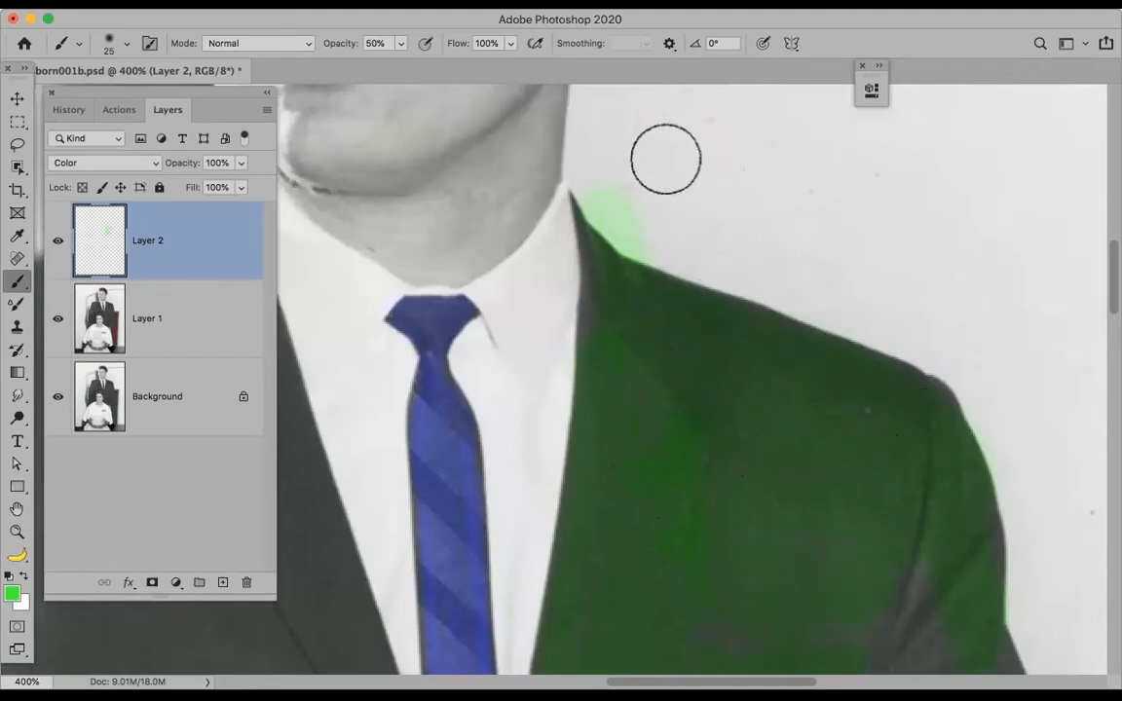
Add a layer mask to Layer 2 and paint black on it to hide the green spill above the shoulder near the collar
{"action": "left_click", "coordinate": [152, 583]}
{"action": "key", "text": "d"}
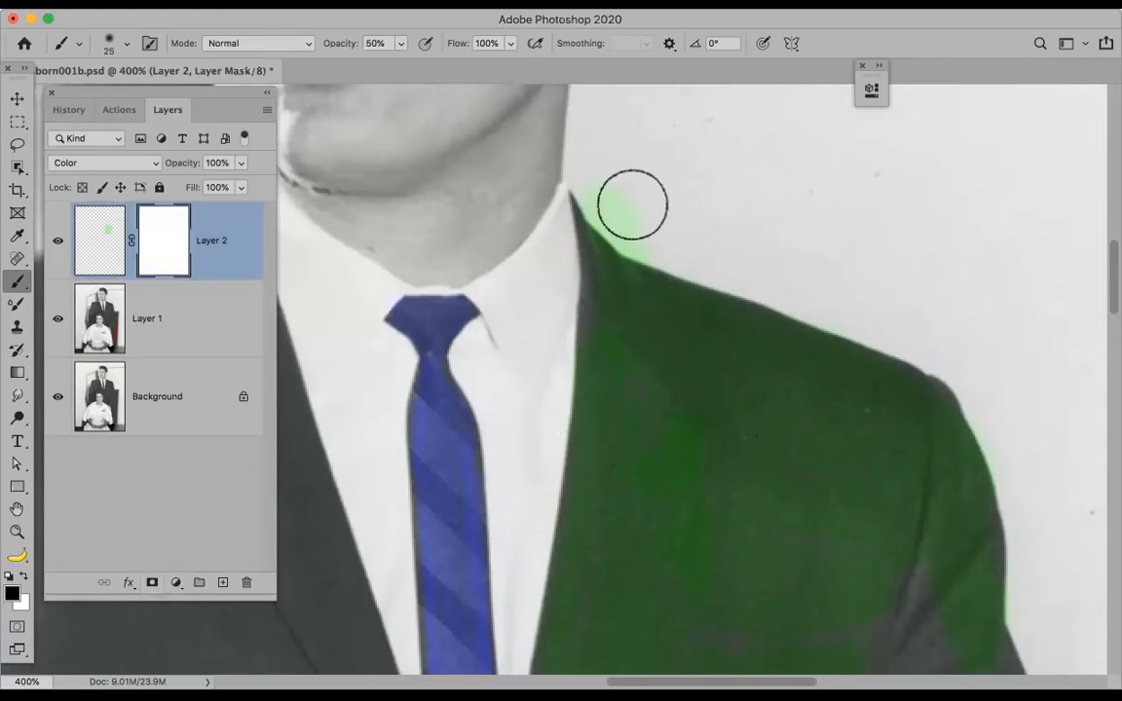
{"action": "mouse_move", "coordinate": [636, 224]}
{"action": "left_mouse_down"}
{"action": "mouse_move", "coordinate": [614, 198]}
{"action": "mouse_move", "coordinate": [647, 219]}
{"action": "mouse_move", "coordinate": [639, 206]}
{"action": "mouse_move", "coordinate": [649, 231]}
{"action": "mouse_move", "coordinate": [606, 188]}
{"action": "mouse_move", "coordinate": [591, 190]}
{"action": "mouse_move", "coordinate": [632, 220]}
{"action": "mouse_move", "coordinate": [659, 221]}
{"action": "mouse_move", "coordinate": [673, 250]}
{"action": "left_mouse_up"}
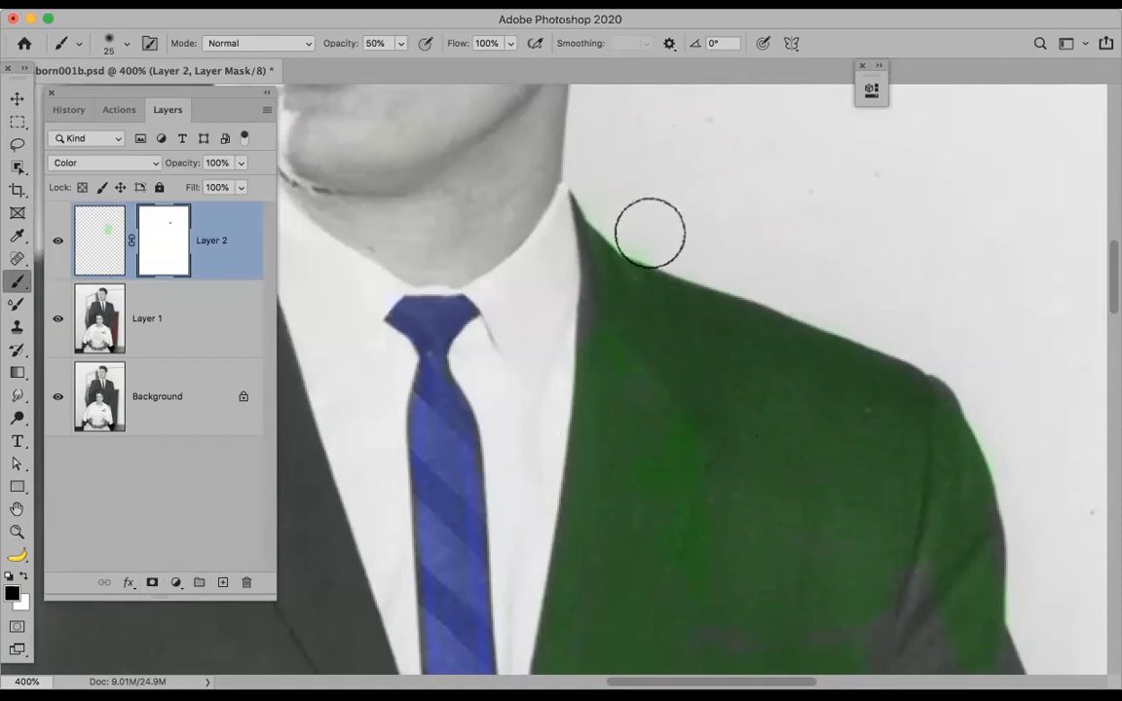
{"action": "key", "text": "super+0"}
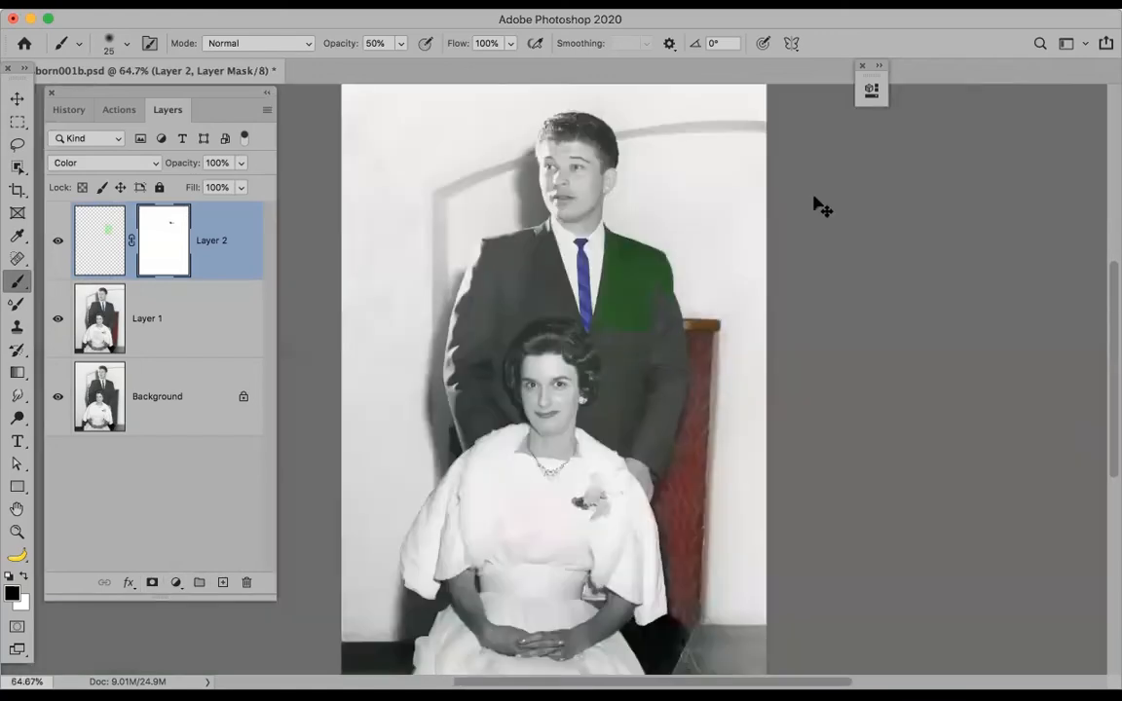
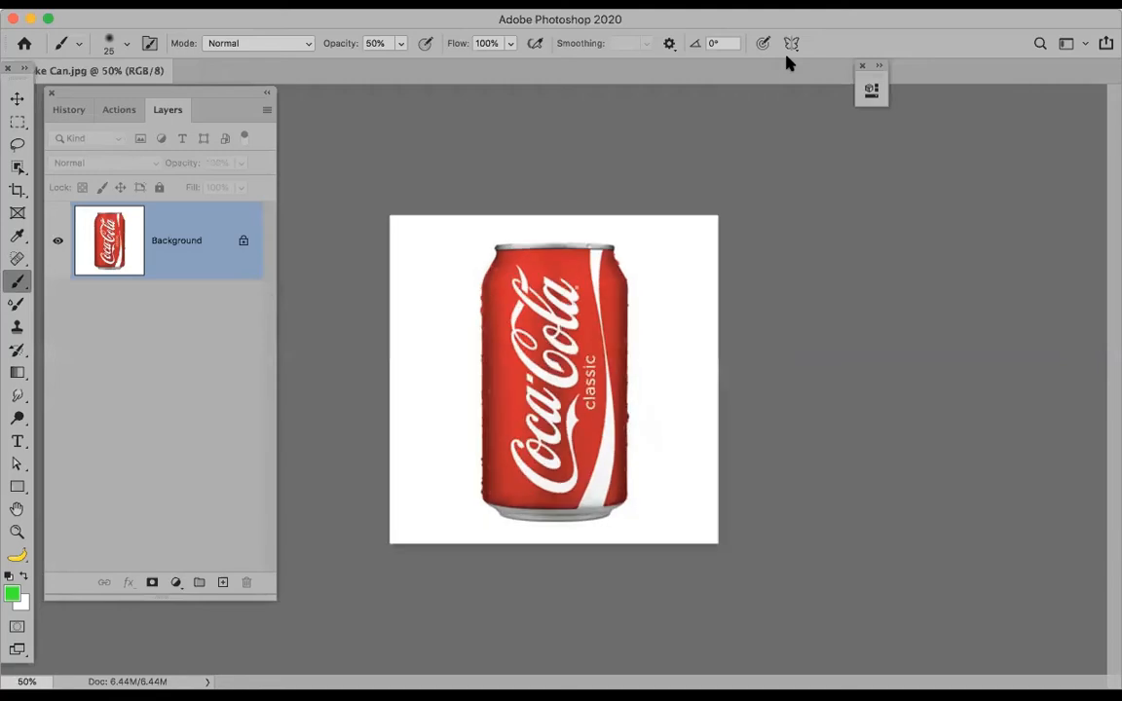
Select the Coca-Cola can with Select Subject, copy it to its own layer, and hide the Background layer
{"action": "key", "text": "super+0"}
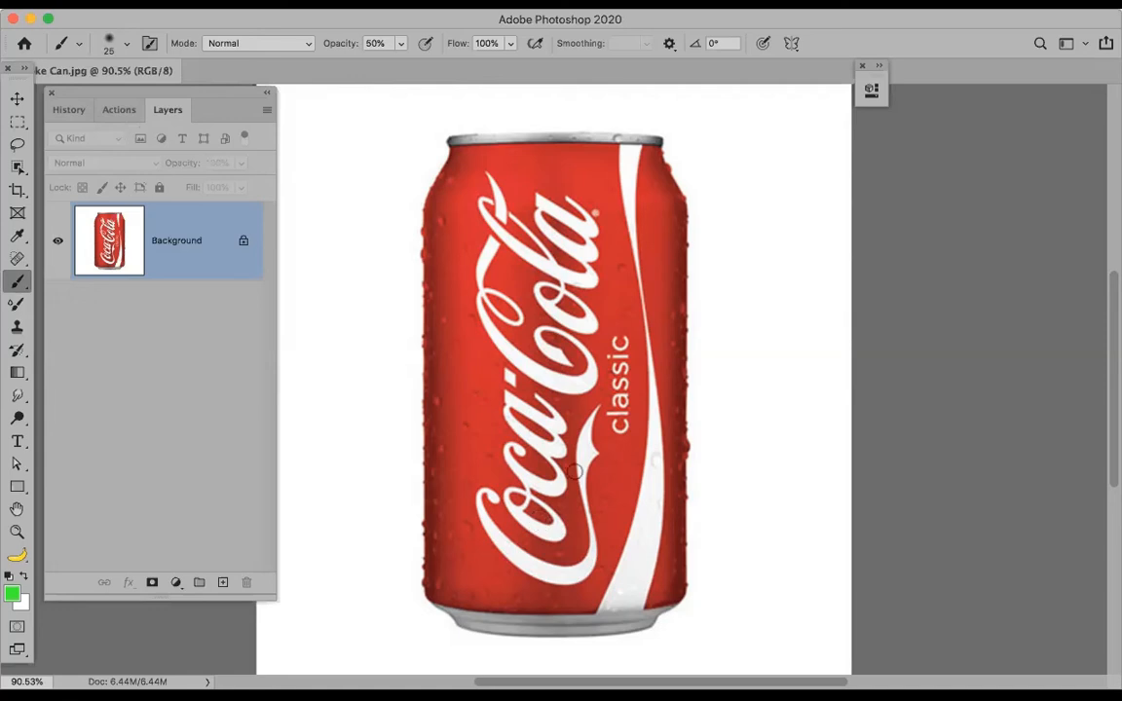
{"action": "left_click", "coordinate": [19, 169]}
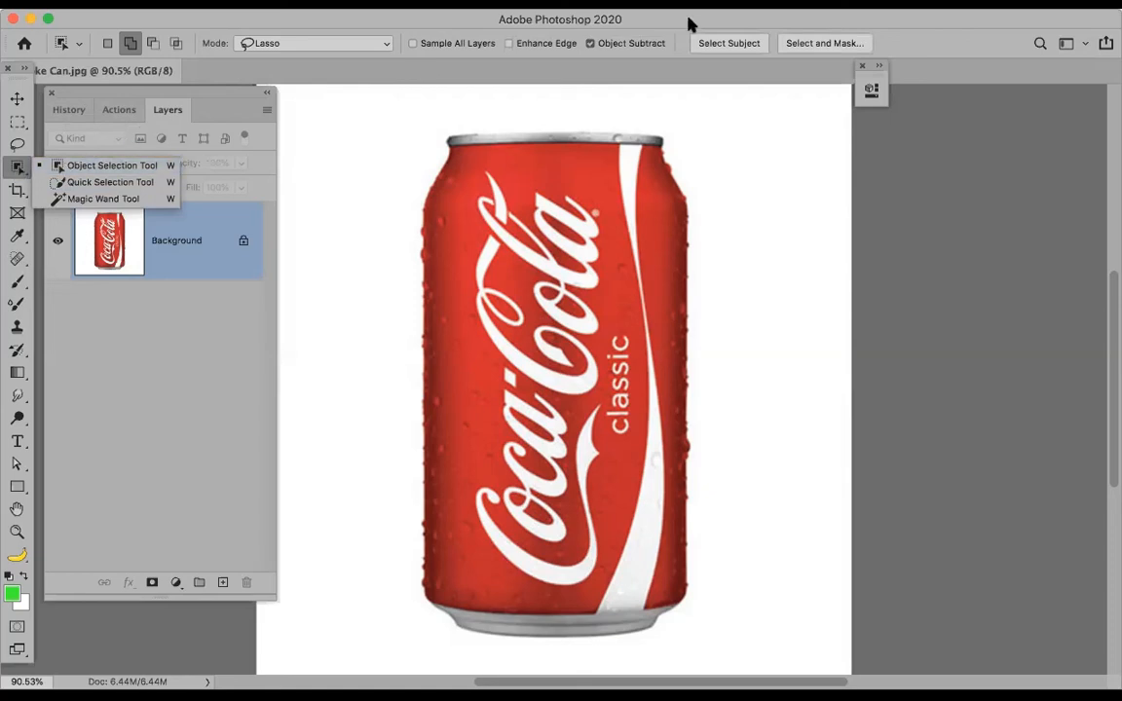
{"action": "left_click", "coordinate": [727, 44]}
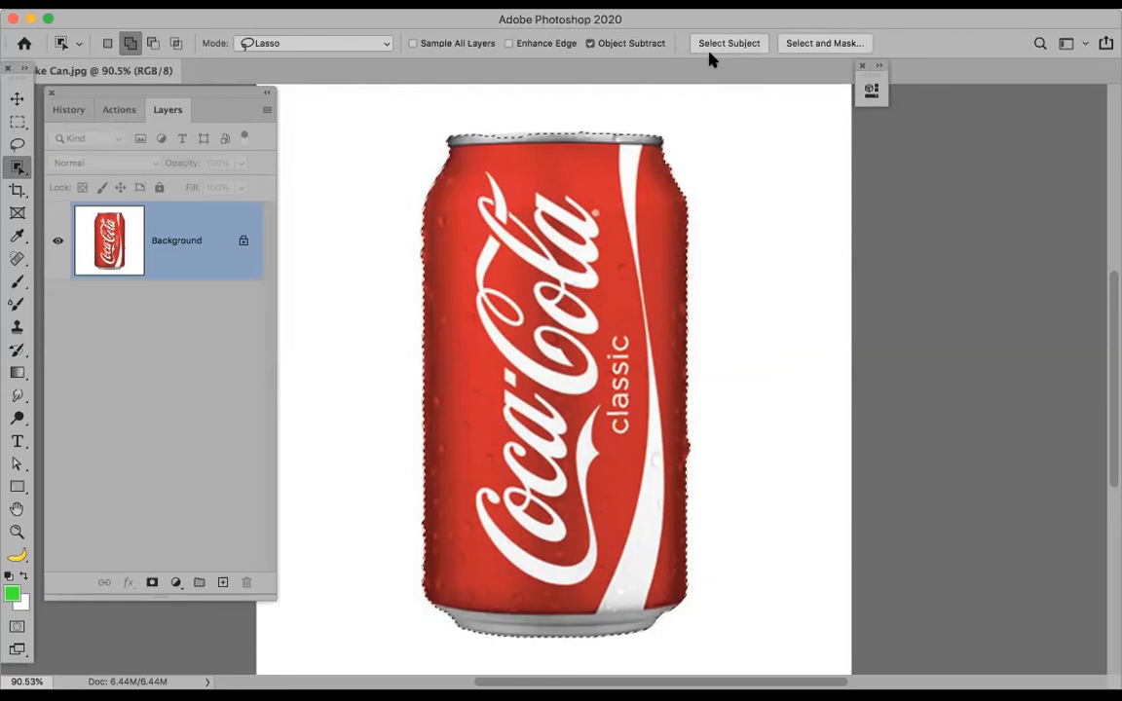
{"action": "key", "text": "super+j"}
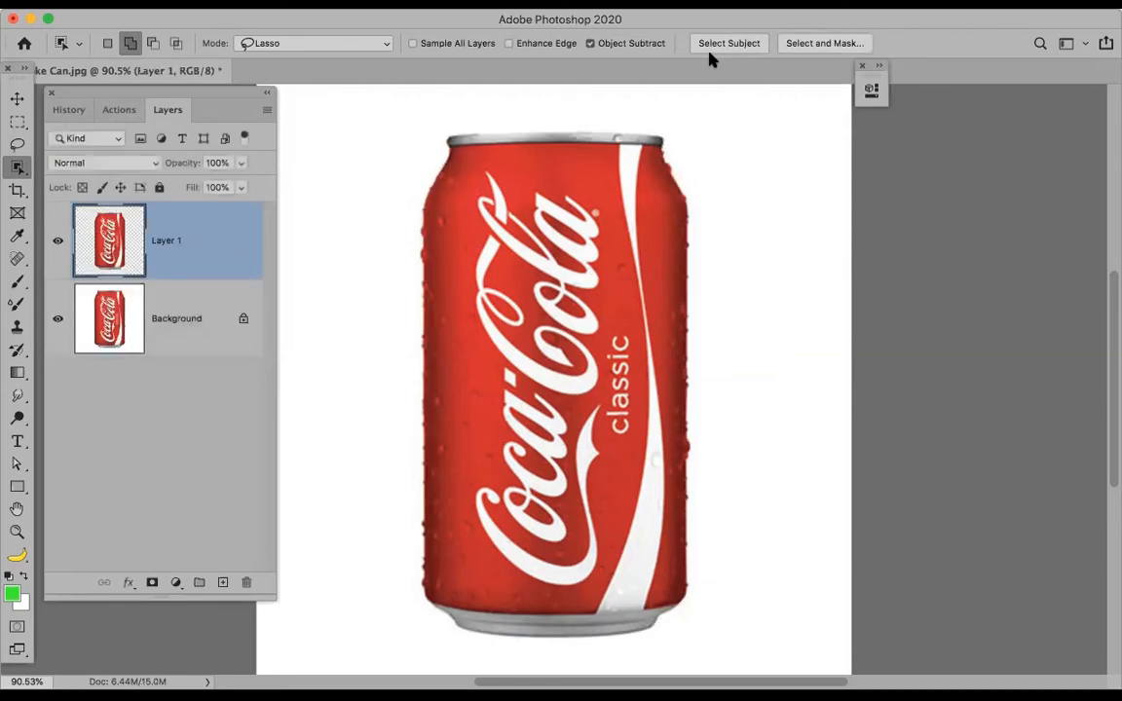
{"action": "left_click", "coordinate": [57, 322]}
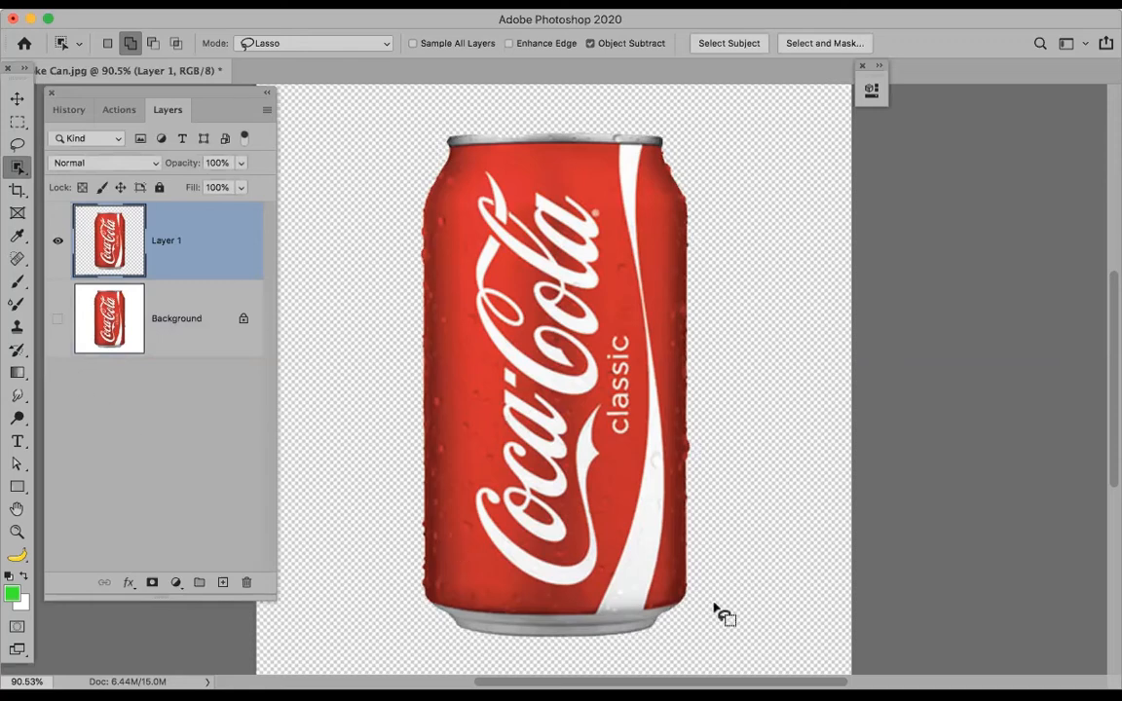
Add a new layer filled with white and place it beneath the cut-out can layer
{"action": "left_click", "coordinate": [223, 583]}
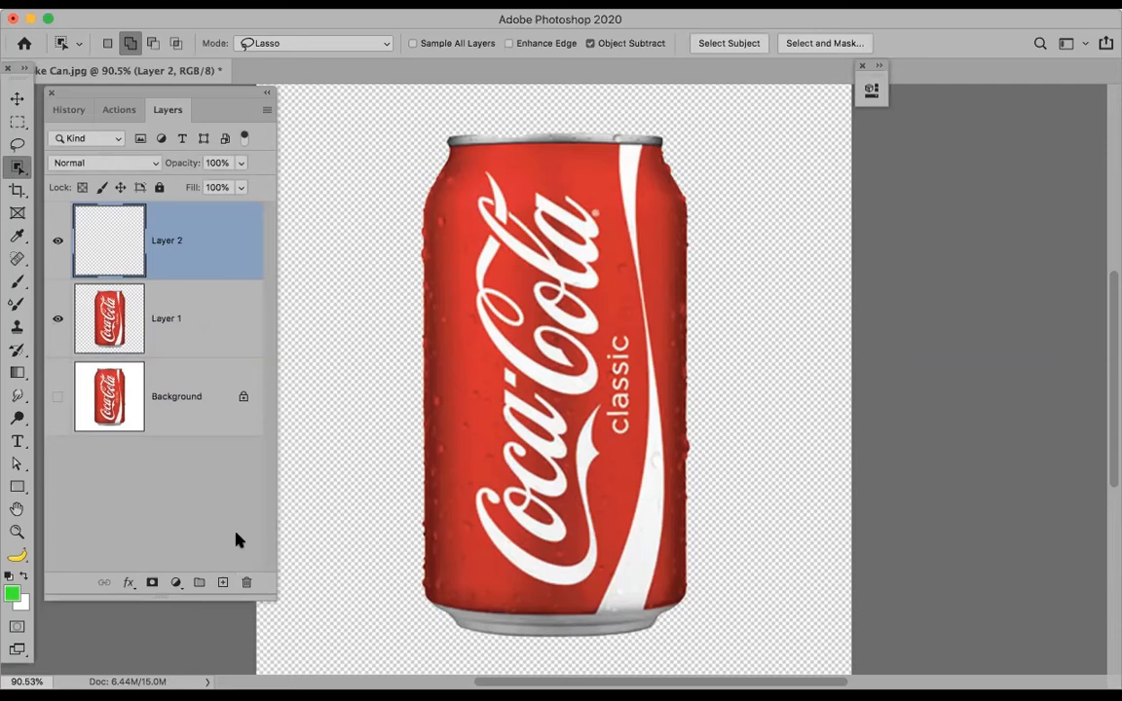
{"action": "key", "text": "super+BackSpace"}
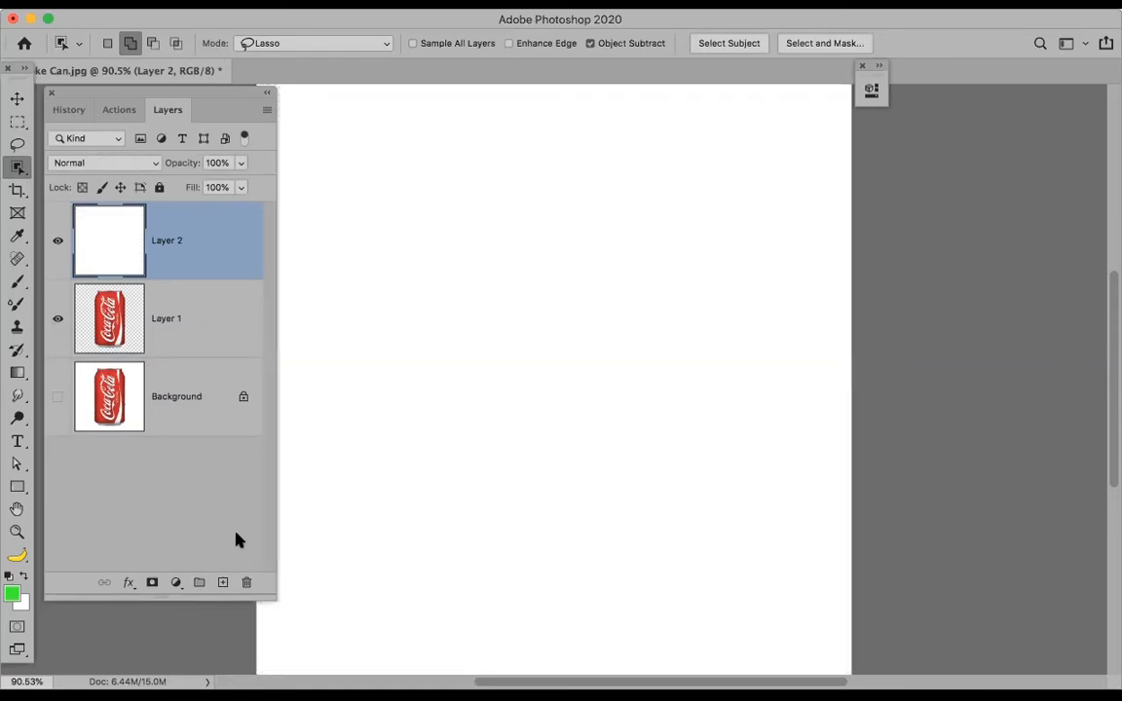
{"action": "left_click_drag", "start_coordinate": [215, 246], "coordinate": [206, 355]}
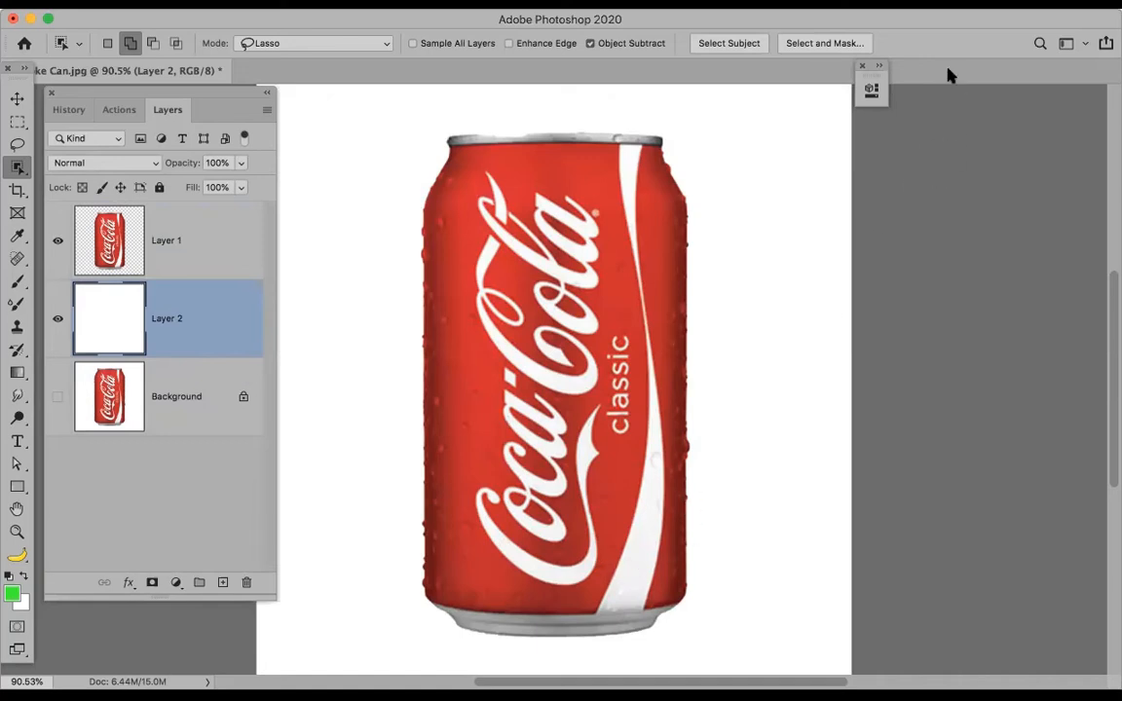
Reset the colors to default black and white and set the Brush tool to 20% opacity
{"action": "key", "text": "super+equal"}
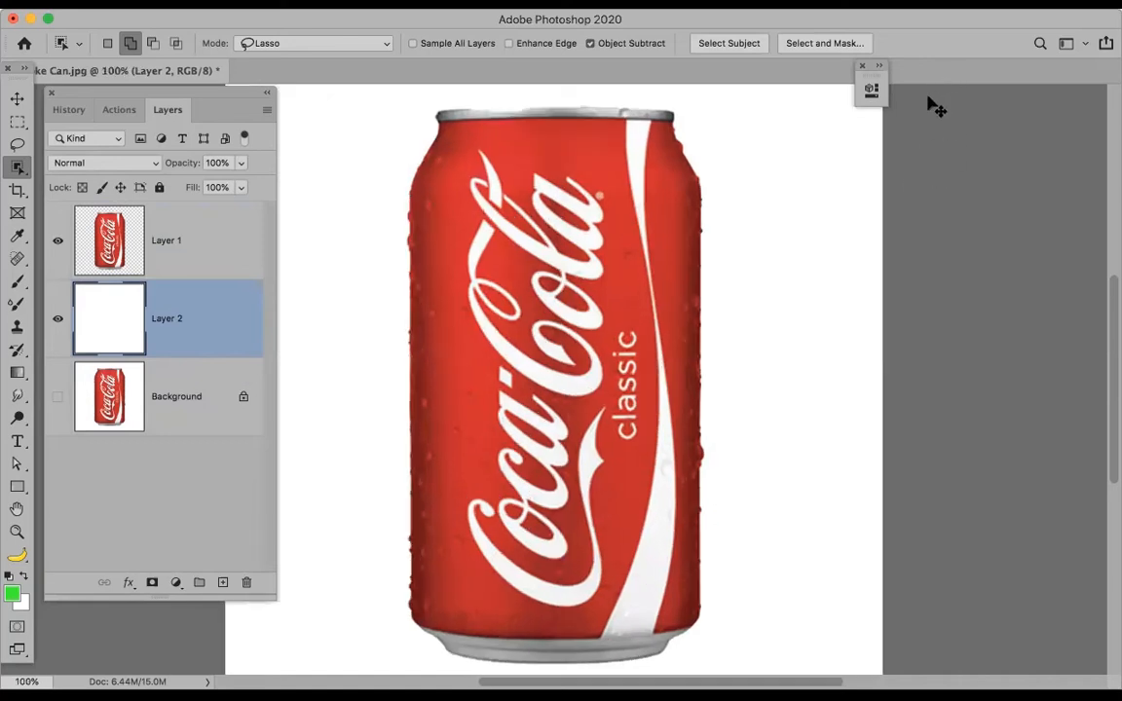
{"action": "key", "text": "super+equal"}
{"action": "scroll", "coordinate": [632, 330], "scroll_direction": "down", "scroll_amount": 10}
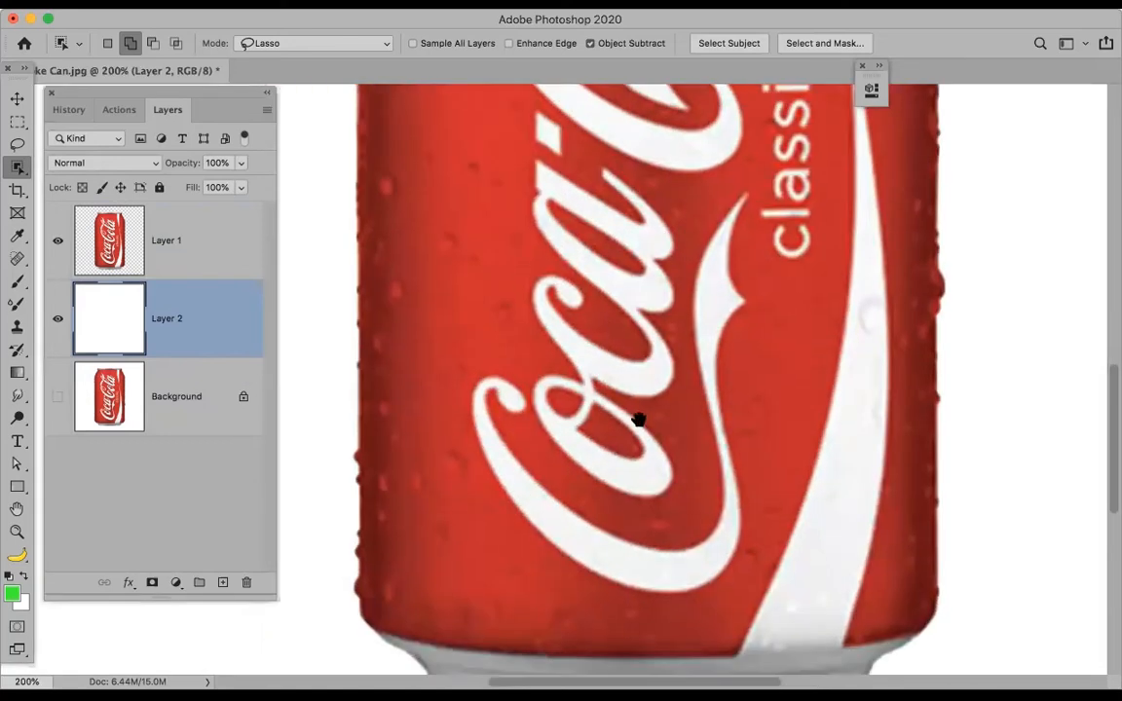
{"action": "scroll", "coordinate": [686, 329], "scroll_direction": "down", "scroll_amount": 5}
{"action": "scroll", "coordinate": [687, 330], "scroll_direction": "right", "scroll_amount": 5}
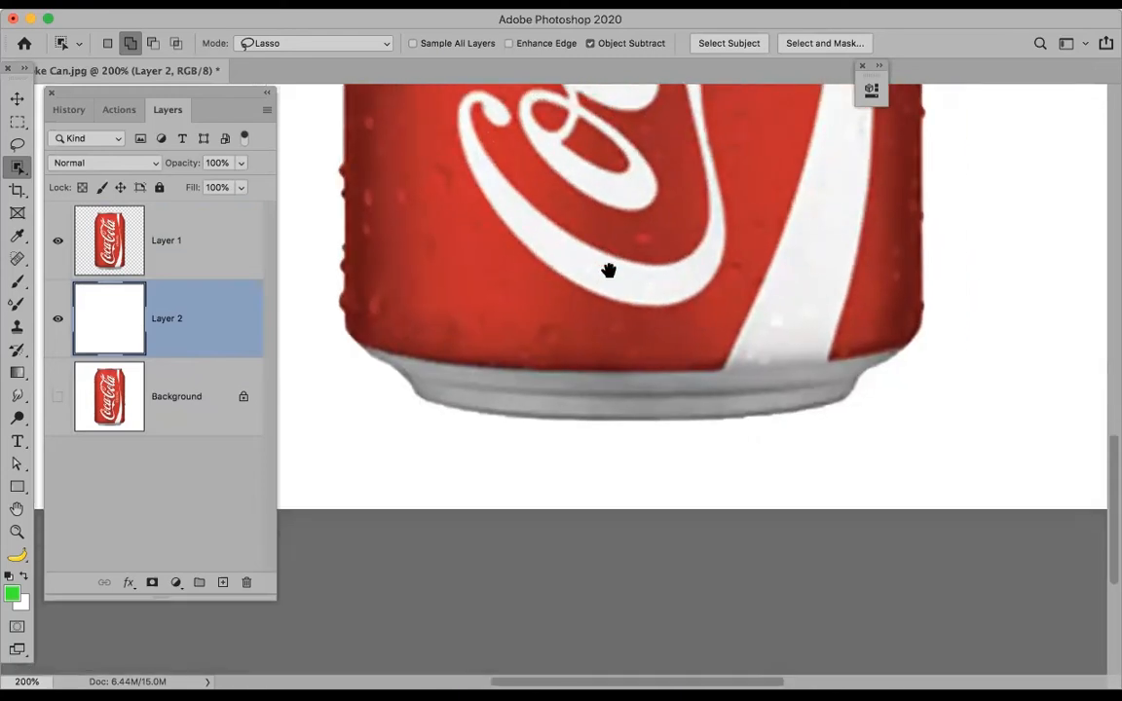
{"action": "key", "text": "d"}
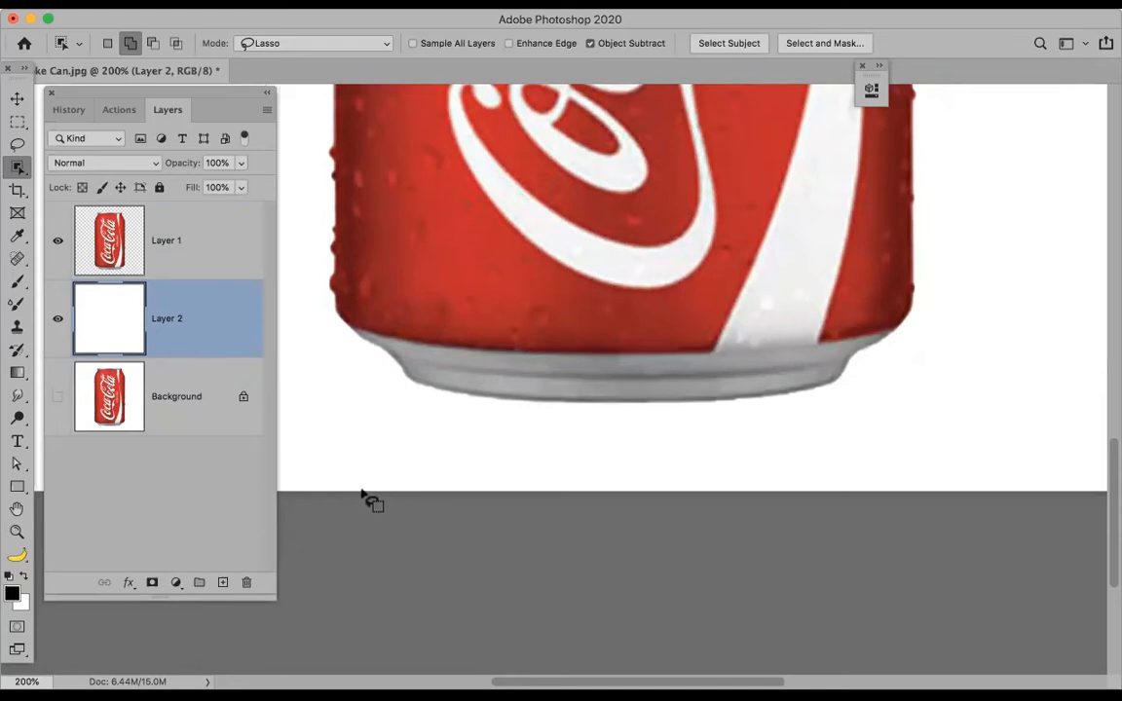
{"action": "key", "text": "b"}
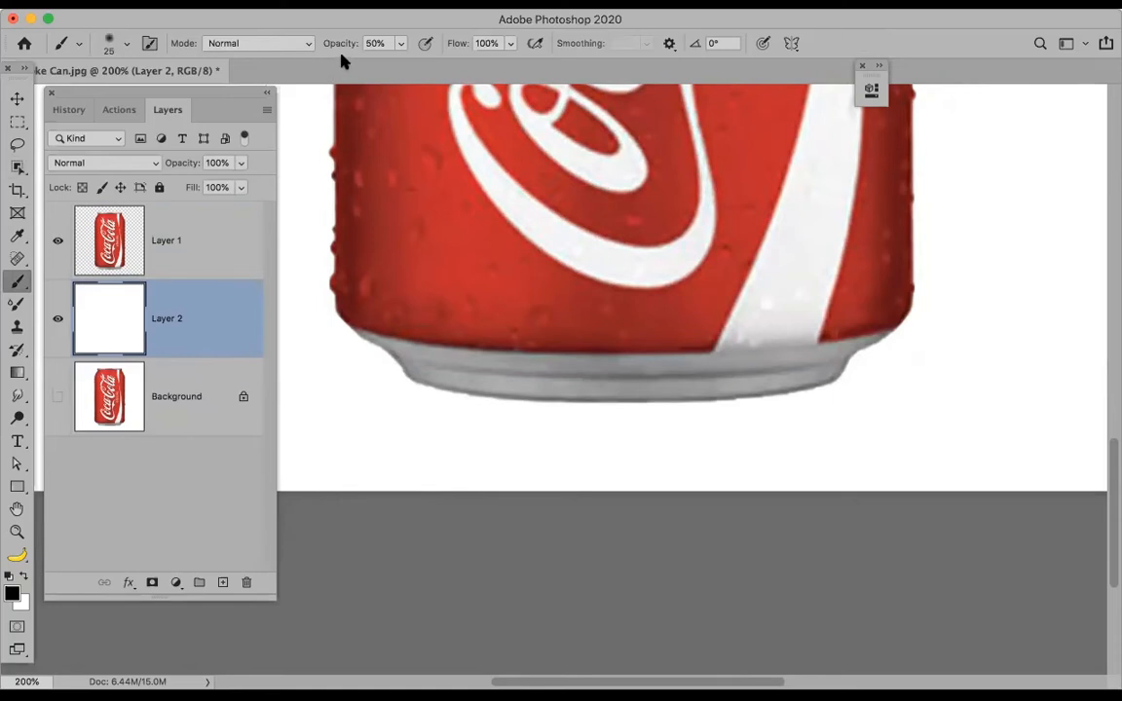
{"action": "key", "text": "2"}
Try painting a black shadow around the can's base on Layer 2 with a 25 px brush and a 45 px brush
{"action": "mouse_move", "coordinate": [423, 382]}
{"action": "left_mouse_down"}
{"action": "mouse_move", "coordinate": [453, 400]}
{"action": "mouse_move", "coordinate": [631, 416]}
{"action": "mouse_move", "coordinate": [824, 393]}
{"action": "mouse_move", "coordinate": [780, 388]}
{"action": "left_mouse_up"}
{"action": "left_click_drag", "start_coordinate": [712, 417], "coordinate": [601, 404]}
{"action": "mouse_move", "coordinate": [412, 366]}
{"action": "left_mouse_down"}
{"action": "mouse_move", "coordinate": [361, 341]}
{"action": "mouse_move", "coordinate": [412, 392]}
{"action": "mouse_move", "coordinate": [720, 411]}
{"action": "mouse_move", "coordinate": [865, 367]}
{"action": "mouse_move", "coordinate": [818, 382]}
{"action": "mouse_move", "coordinate": [895, 324]}
{"action": "mouse_move", "coordinate": [817, 390]}
{"action": "mouse_move", "coordinate": [751, 411]}
{"action": "mouse_move", "coordinate": [648, 419]}
{"action": "mouse_move", "coordinate": [414, 414]}
{"action": "mouse_move", "coordinate": [371, 399]}
{"action": "mouse_move", "coordinate": [348, 341]}
{"action": "mouse_move", "coordinate": [419, 405]}
{"action": "mouse_move", "coordinate": [395, 400]}
{"action": "mouse_move", "coordinate": [385, 367]}
{"action": "mouse_move", "coordinate": [407, 382]}
{"action": "mouse_move", "coordinate": [374, 370]}
{"action": "mouse_move", "coordinate": [385, 361]}
{"action": "mouse_move", "coordinate": [362, 330]}
{"action": "mouse_move", "coordinate": [432, 395]}
{"action": "left_mouse_up"}
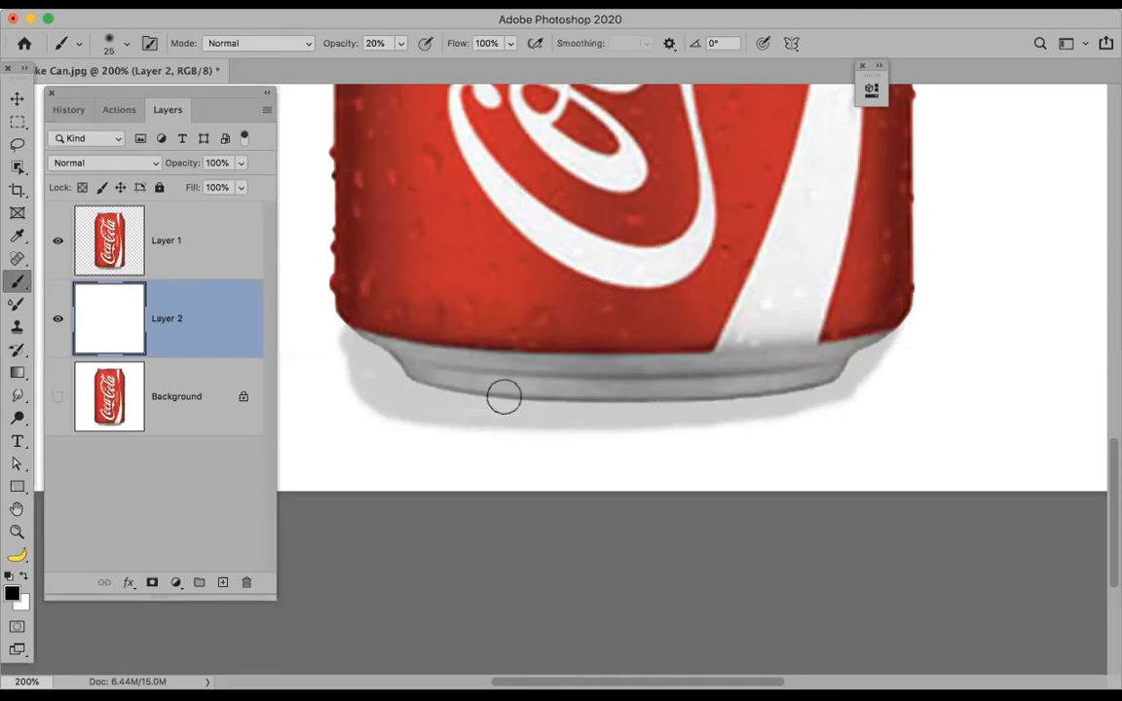
{"action": "mouse_move", "coordinate": [837, 369]}
{"action": "left_mouse_down"}
{"action": "mouse_move", "coordinate": [862, 355]}
{"action": "mouse_move", "coordinate": [797, 388]}
{"action": "mouse_move", "coordinate": [802, 401]}
{"action": "left_mouse_up"}
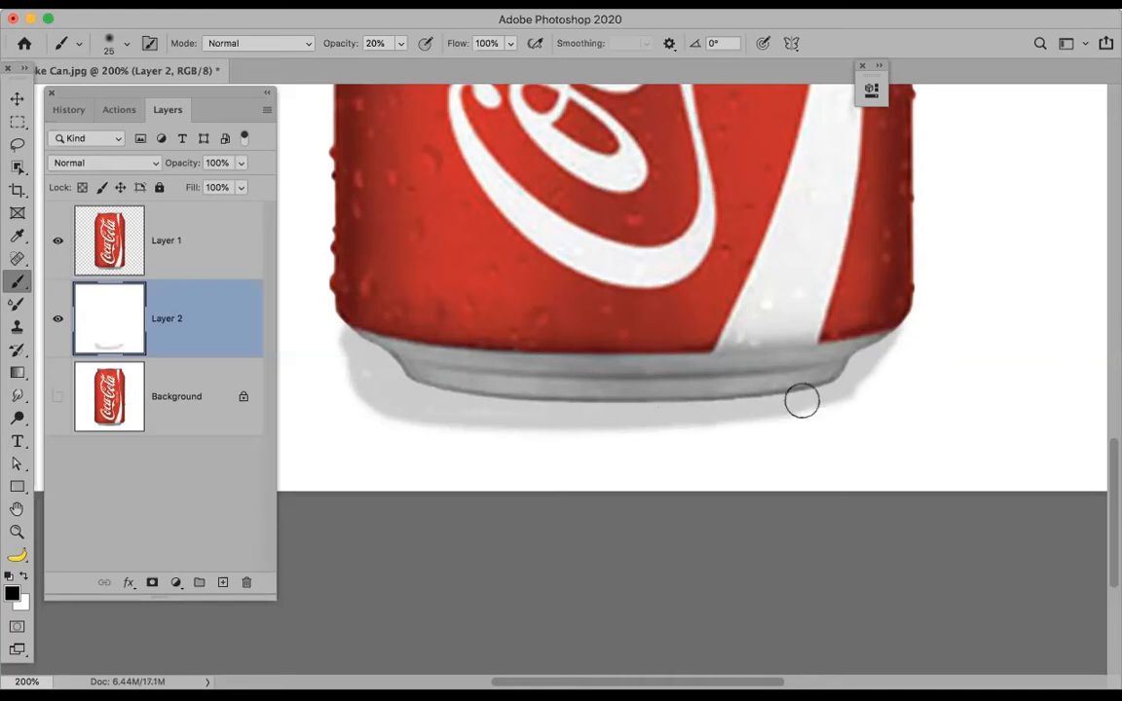
{"action": "left_click_drag", "start_coordinate": [890, 348], "coordinate": [851, 396]}
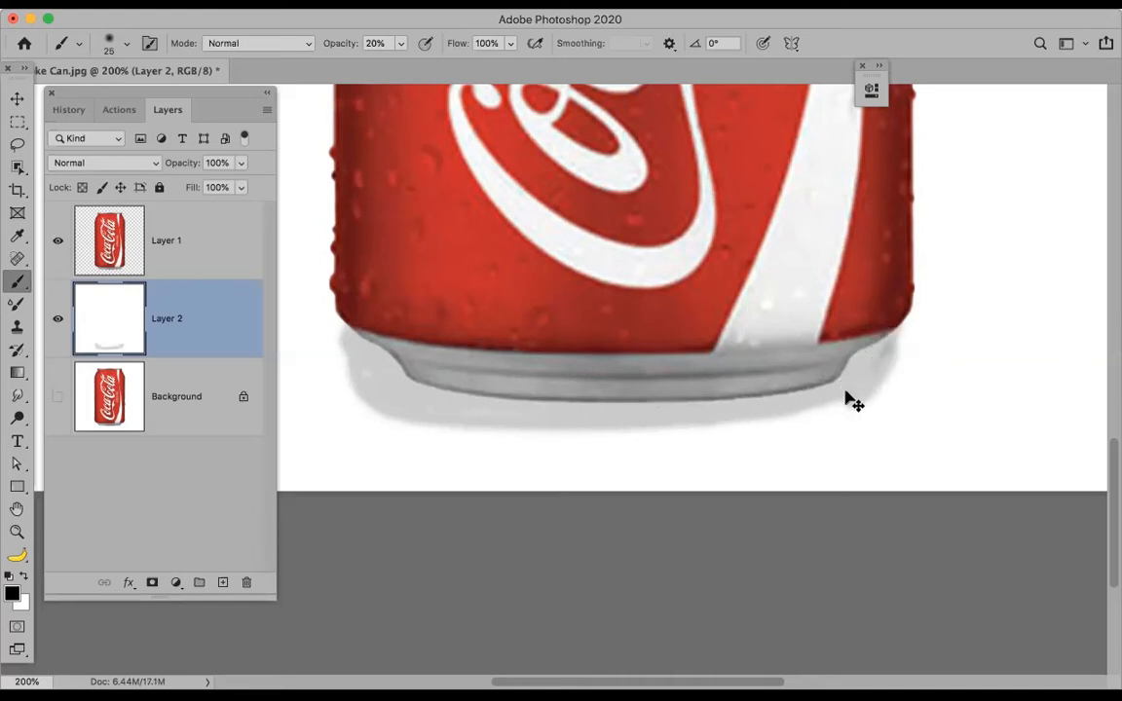
{"action": "key", "text": "bracketright"}
{"action": "key", "text": "bracketright"}
{"action": "key", "text": "bracketright"}
{"action": "key", "text": "bracketright"}
{"action": "mouse_move", "coordinate": [880, 350]}
{"action": "left_mouse_down"}
{"action": "mouse_move", "coordinate": [742, 425]}
{"action": "mouse_move", "coordinate": [582, 441]}
{"action": "mouse_move", "coordinate": [449, 421]}
{"action": "mouse_move", "coordinate": [363, 391]}
{"action": "mouse_move", "coordinate": [353, 354]}
{"action": "mouse_move", "coordinate": [465, 396]}
{"action": "mouse_move", "coordinate": [672, 405]}
{"action": "mouse_move", "coordinate": [843, 382]}
{"action": "mouse_move", "coordinate": [901, 353]}
{"action": "mouse_move", "coordinate": [808, 408]}
{"action": "mouse_move", "coordinate": [610, 431]}
{"action": "mouse_move", "coordinate": [351, 378]}
{"action": "mouse_move", "coordinate": [507, 449]}
{"action": "mouse_move", "coordinate": [755, 450]}
{"action": "mouse_move", "coordinate": [888, 381]}
{"action": "mouse_move", "coordinate": [661, 428]}
{"action": "mouse_move", "coordinate": [436, 411]}
{"action": "mouse_move", "coordinate": [324, 326]}
{"action": "mouse_move", "coordinate": [386, 367]}
{"action": "mouse_move", "coordinate": [706, 427]}
{"action": "mouse_move", "coordinate": [591, 440]}
{"action": "mouse_move", "coordinate": [404, 432]}
{"action": "left_mouse_up"}
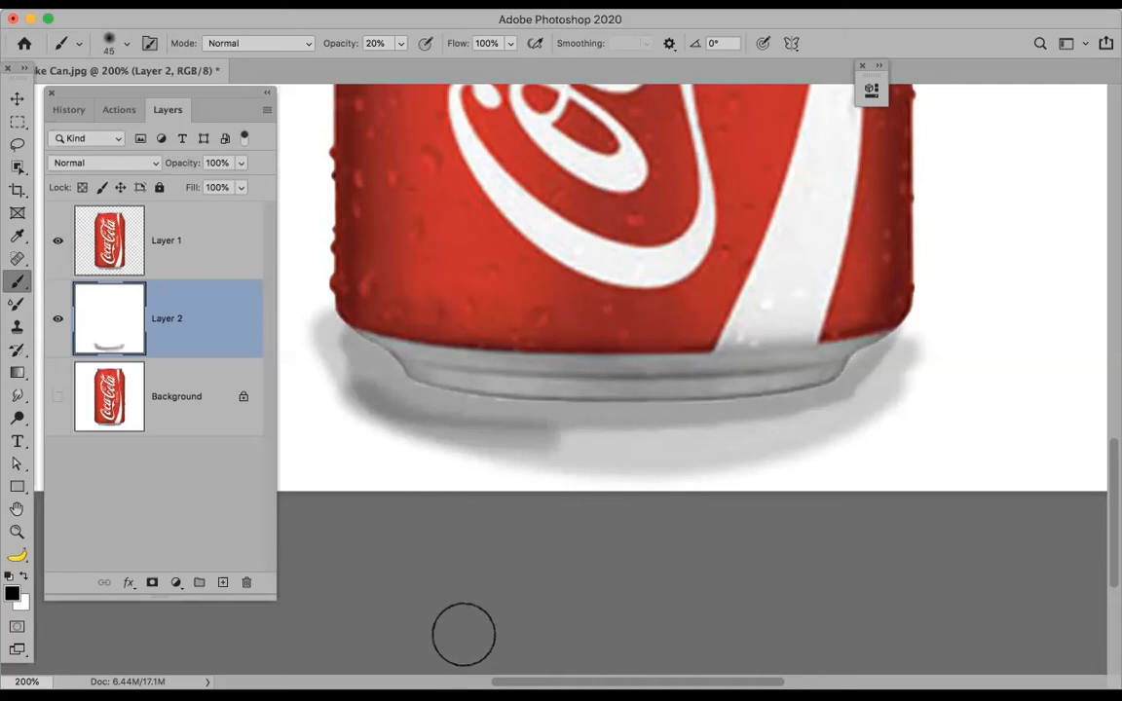
Undo the trial shadow strokes and put the plain white Layer 2 back beneath the can layer
{"action": "key", "text": "super+z"}
{"action": "key", "text": "super+z"}
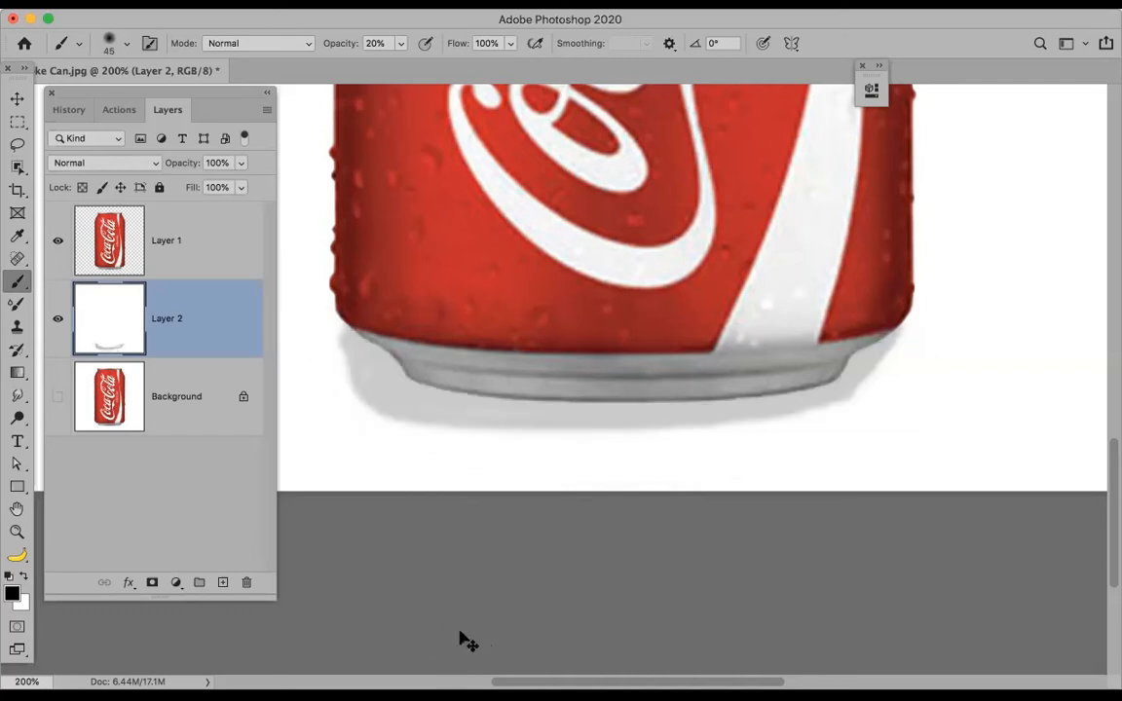
{"action": "key", "text": "super+]"}
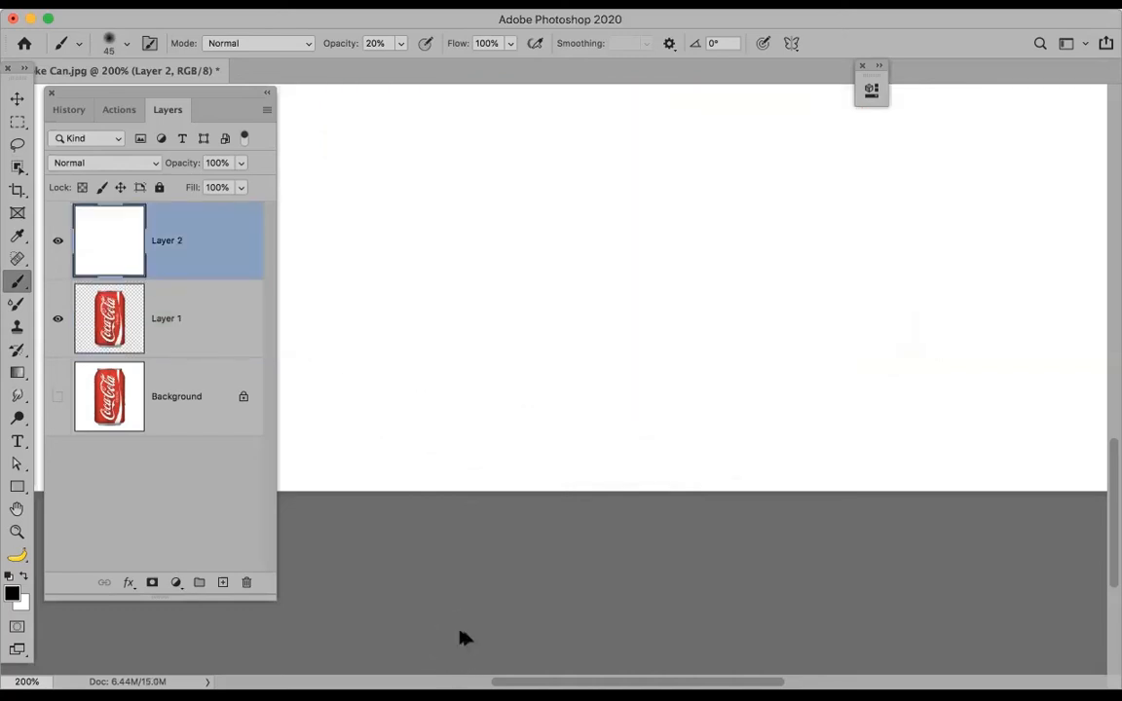
{"action": "left_click_drag", "start_coordinate": [213, 251], "coordinate": [206, 363]}
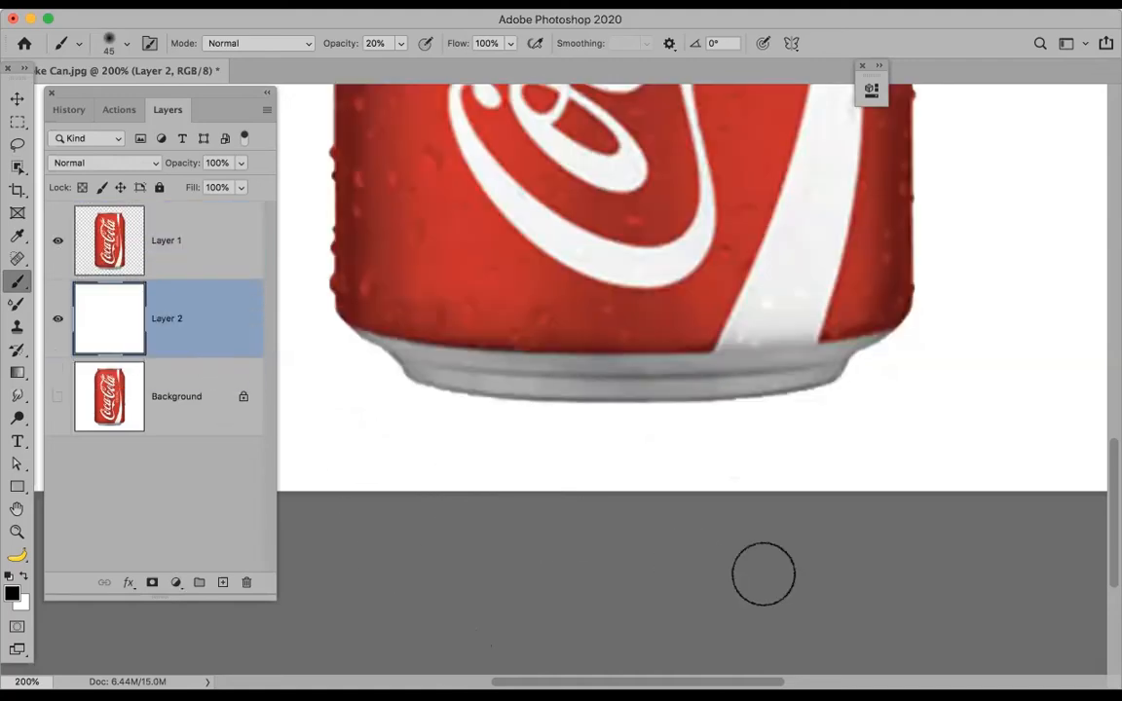
Enlarge the brush to 90 px and paint a soft black shadow along the can's base, going over it again to darken it
{"action": "key", "text": "bracketright"}
{"action": "key", "text": "bracketright"}
{"action": "key", "text": "bracketright"}
{"action": "key", "text": "bracketright"}
{"action": "key", "text": "bracketright"}
{"action": "mouse_move", "coordinate": [870, 357]}
{"action": "left_mouse_down"}
{"action": "mouse_move", "coordinate": [847, 381]}
{"action": "mouse_move", "coordinate": [802, 395]}
{"action": "mouse_move", "coordinate": [643, 416]}
{"action": "mouse_move", "coordinate": [496, 406]}
{"action": "mouse_move", "coordinate": [391, 383]}
{"action": "mouse_move", "coordinate": [351, 346]}
{"action": "left_mouse_up"}
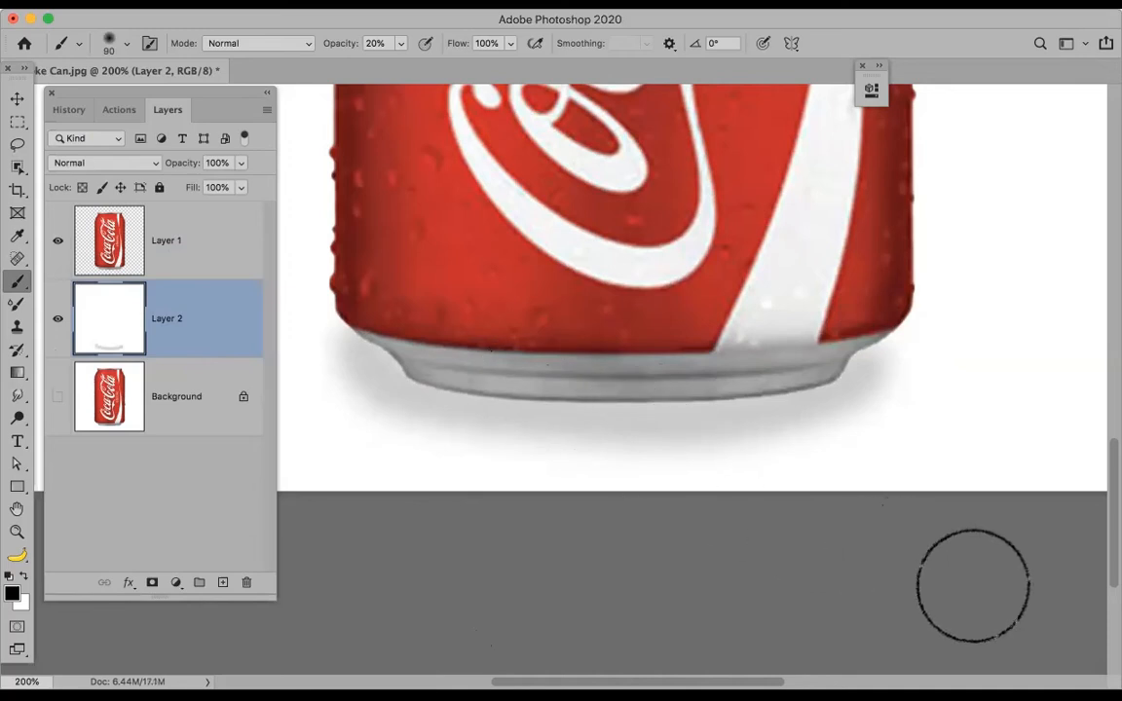
{"action": "key", "text": "super+equal"}
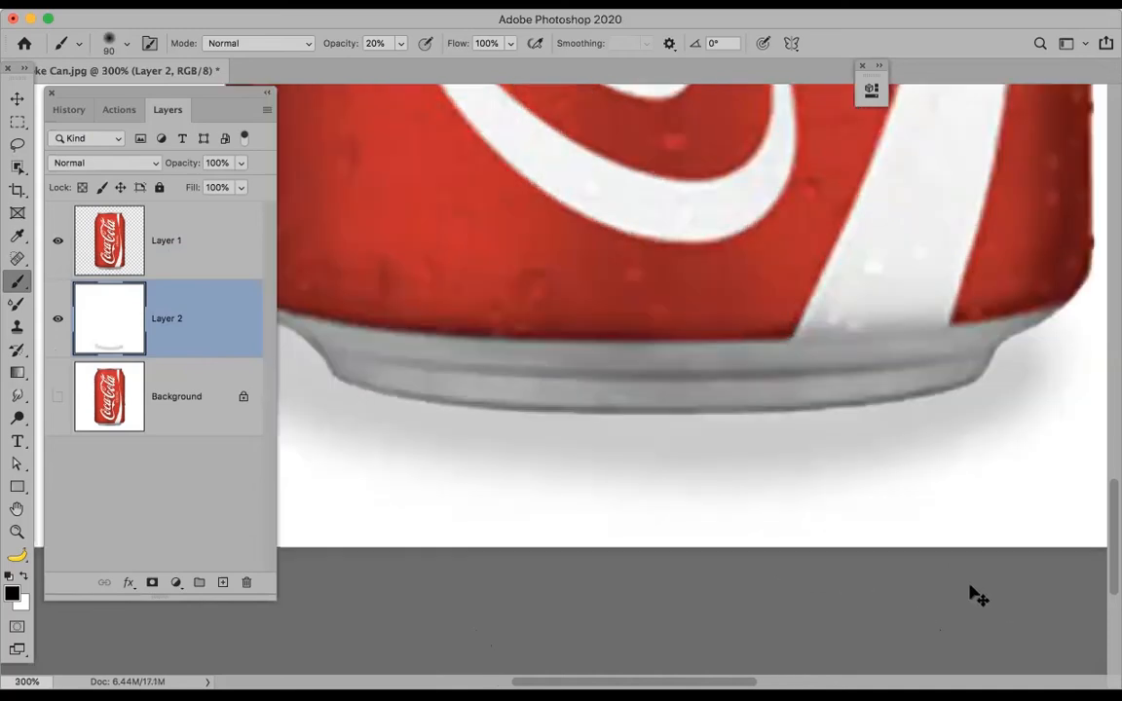
{"action": "key", "text": "super+minus"}
{"action": "key", "text": "super+minus"}
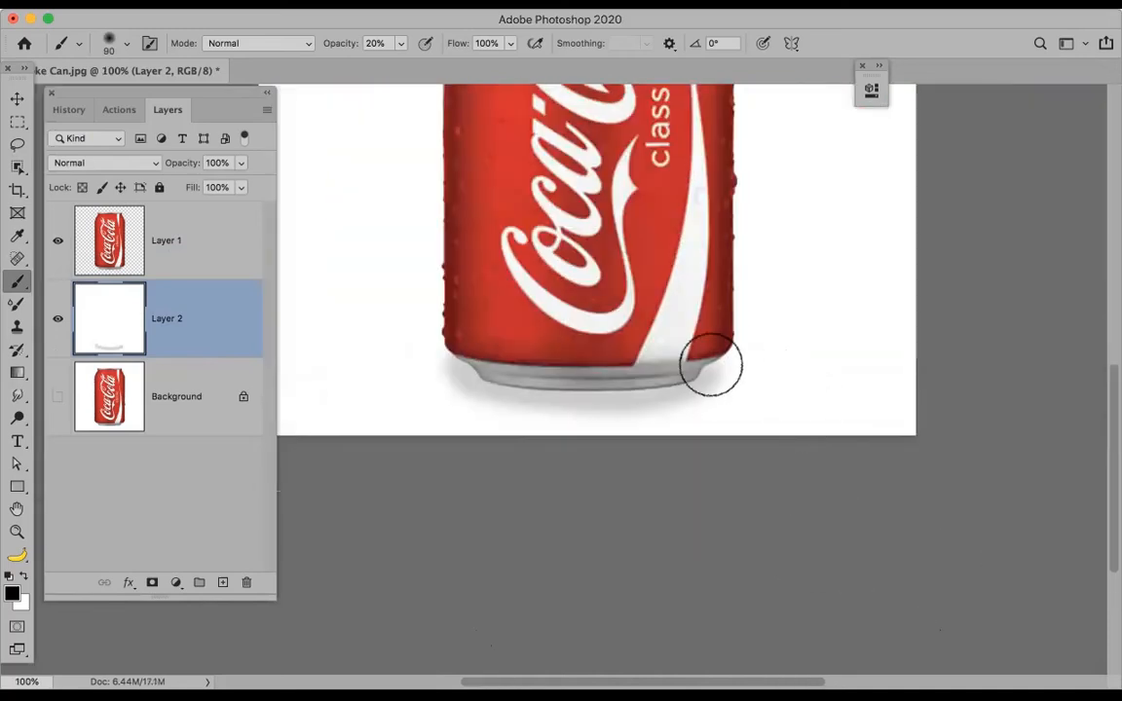
{"action": "mouse_move", "coordinate": [705, 348]}
{"action": "left_mouse_down"}
{"action": "mouse_move", "coordinate": [570, 377]}
{"action": "mouse_move", "coordinate": [519, 373]}
{"action": "mouse_move", "coordinate": [466, 342]}
{"action": "left_mouse_up"}
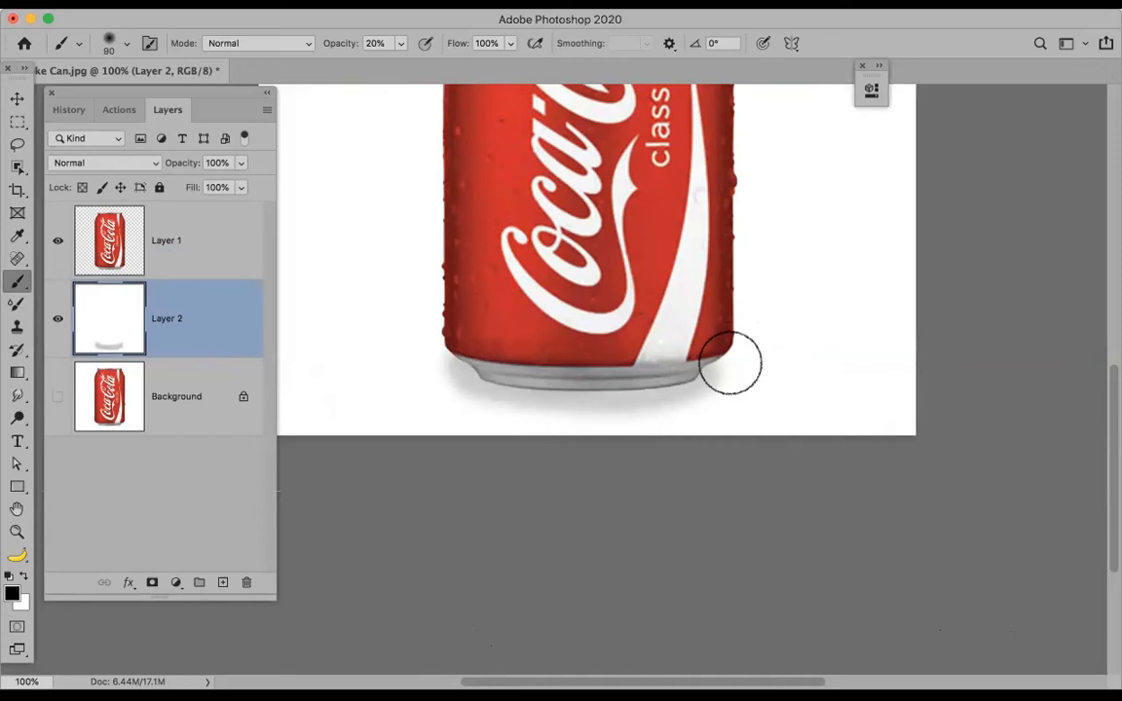
Enlarge the brush to 175 px and spread a faint, wide shadow across the area below the can
{"action": "key", "text": "bracketright"}
{"action": "key", "text": "bracketright"}
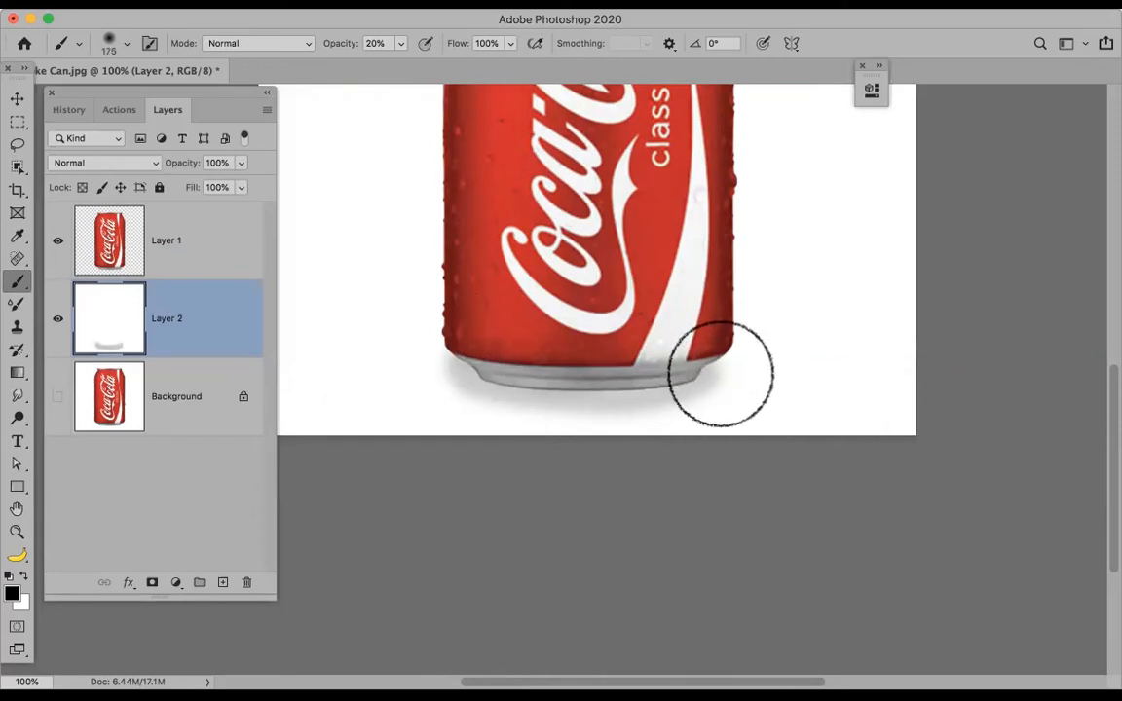
{"action": "left_click_drag", "start_coordinate": [629, 418], "coordinate": [534, 429]}
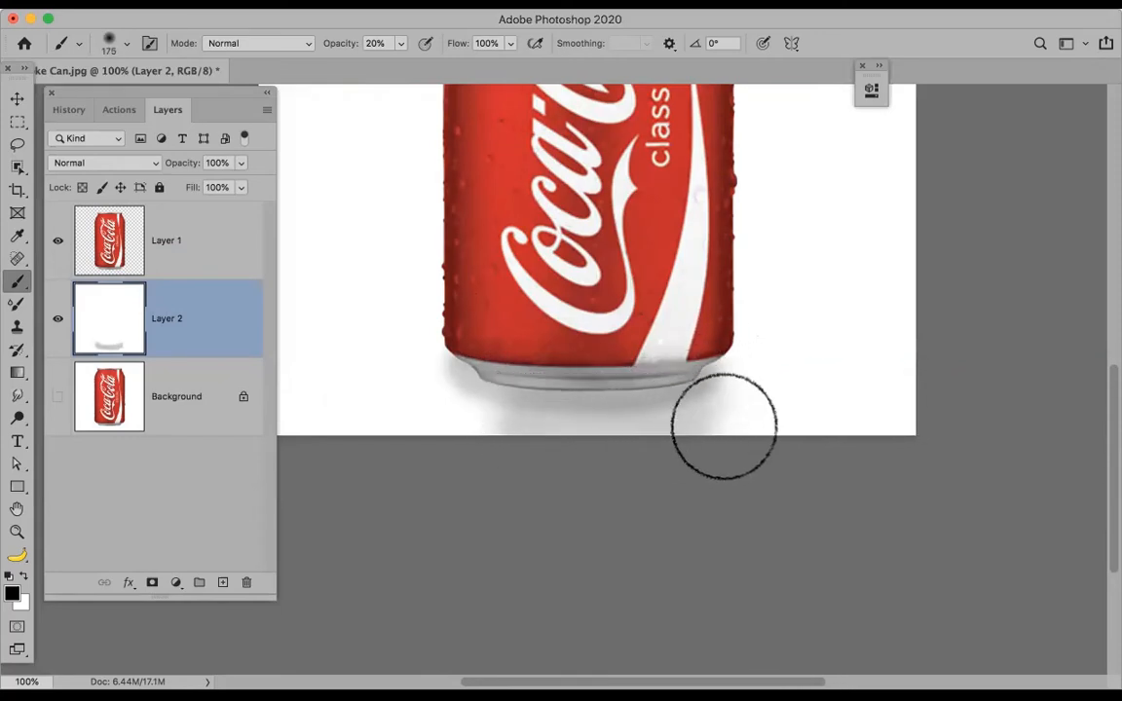
Darken the shadow close to the can's base with smaller brushes, going down to 90 px and 50 px
{"action": "key", "text": "bracketleft"}
{"action": "key", "text": "bracketleft"}
{"action": "key", "text": "bracketleft"}
{"action": "key", "text": "bracketleft"}
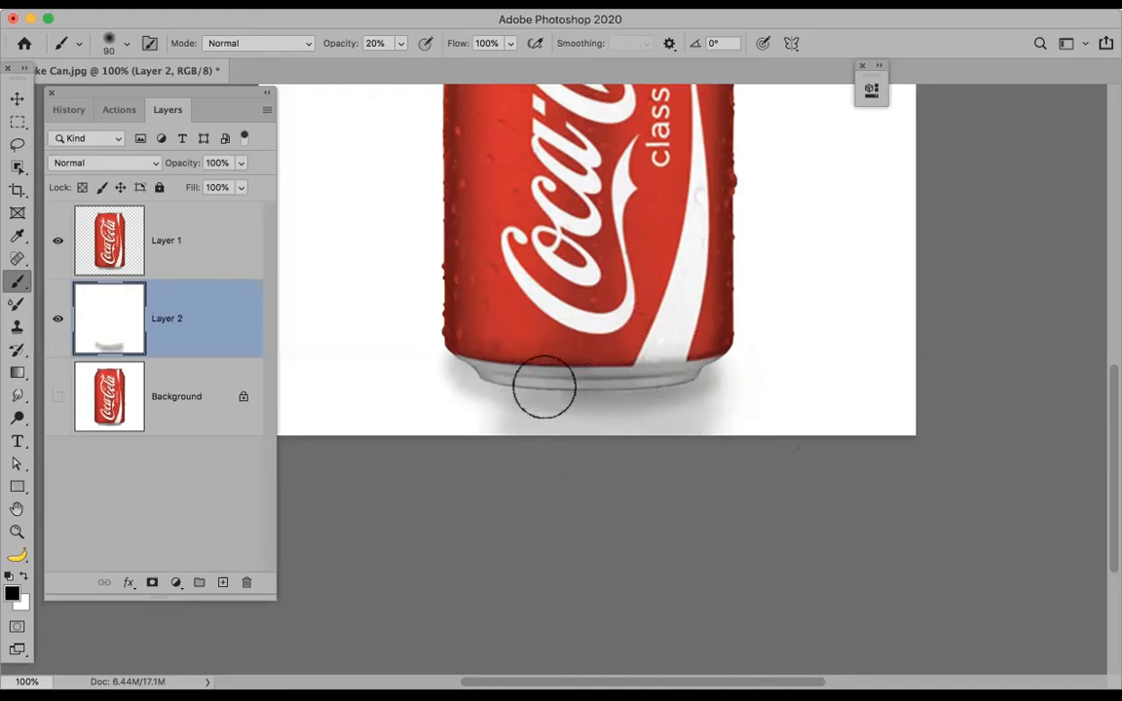
{"action": "key", "text": "bracketleft"}
{"action": "key", "text": "bracketleft"}
{"action": "key", "text": "bracketleft"}
{"action": "key", "text": "bracketleft"}
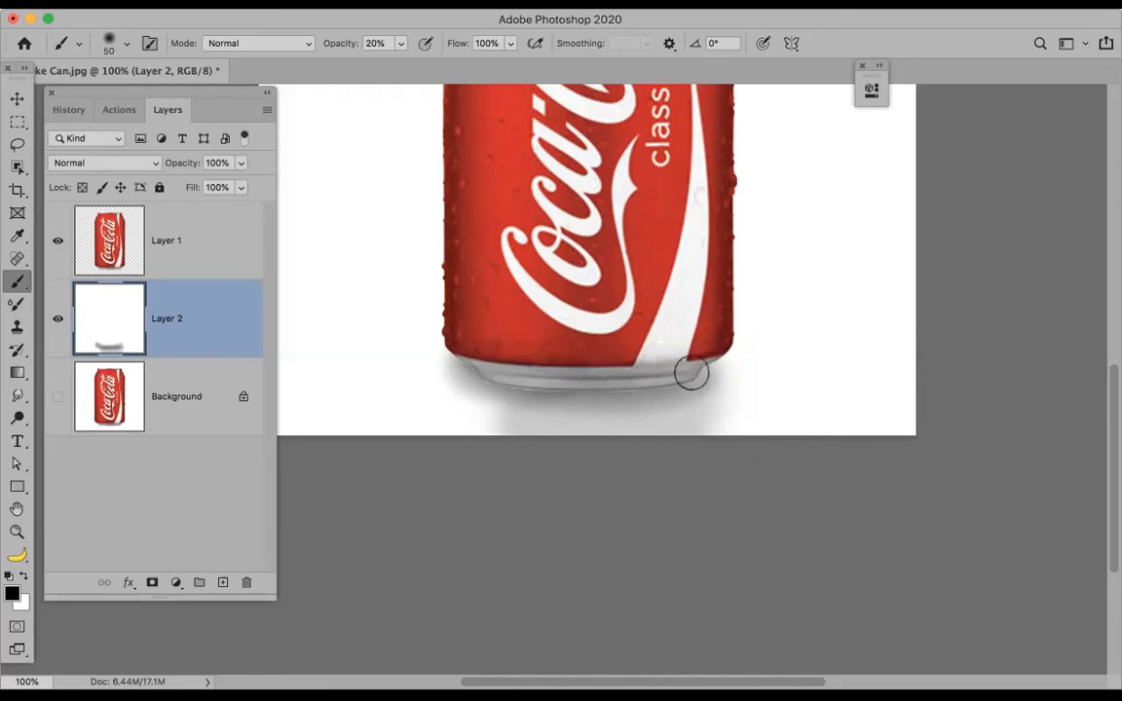
Try a broader shadow stroke below the can with a 90 px brush, and undo it
{"action": "key", "text": "bracketright"}
{"action": "key", "text": "bracketright"}
{"action": "key", "text": "bracketright"}
{"action": "key", "text": "bracketright"}
{"action": "mouse_move", "coordinate": [606, 464]}
{"action": "left_mouse_down"}
{"action": "mouse_move", "coordinate": [696, 411]}
{"action": "mouse_move", "coordinate": [495, 421]}
{"action": "left_mouse_up"}
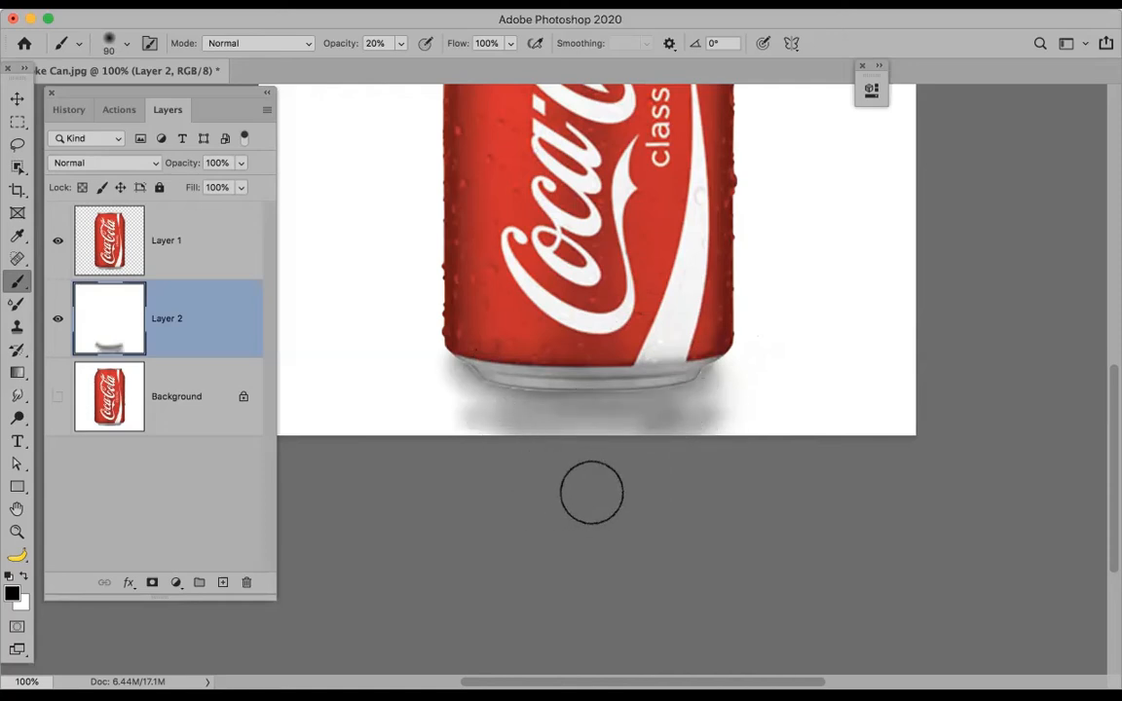
{"action": "key", "text": "super+z"}
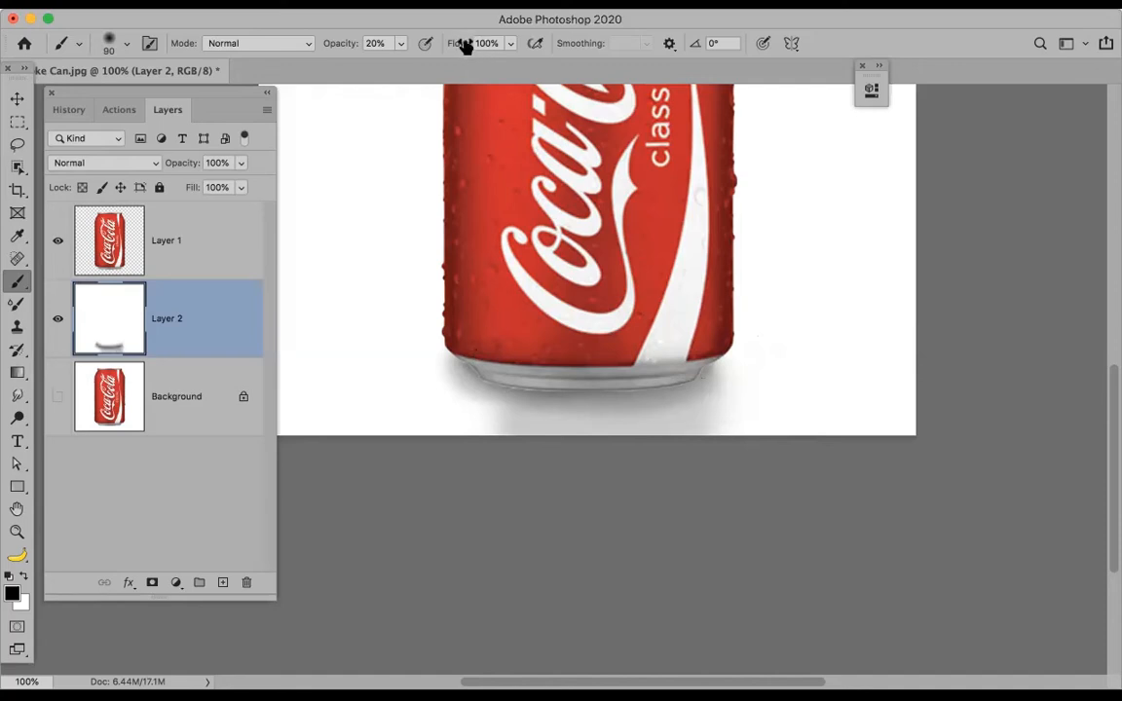
Set the brush flow to 52%, build up the shadow around the can's base, and switch the foreground color to white
{"action": "mouse_move", "coordinate": [466, 43]}
{"action": "left_mouse_down"}
{"action": "mouse_move", "coordinate": [434, 45]}
{"action": "mouse_move", "coordinate": [455, 46]}
{"action": "left_mouse_up"}
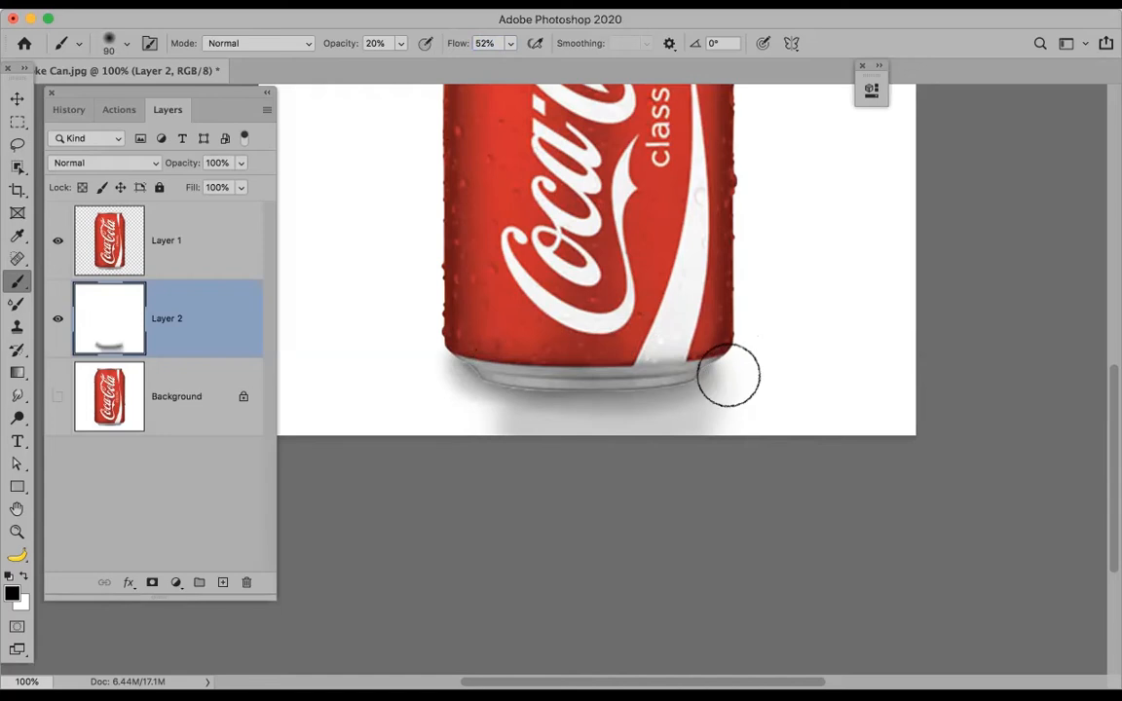
{"action": "mouse_move", "coordinate": [709, 369]}
{"action": "left_mouse_down"}
{"action": "mouse_move", "coordinate": [593, 393]}
{"action": "mouse_move", "coordinate": [487, 373]}
{"action": "left_mouse_up"}
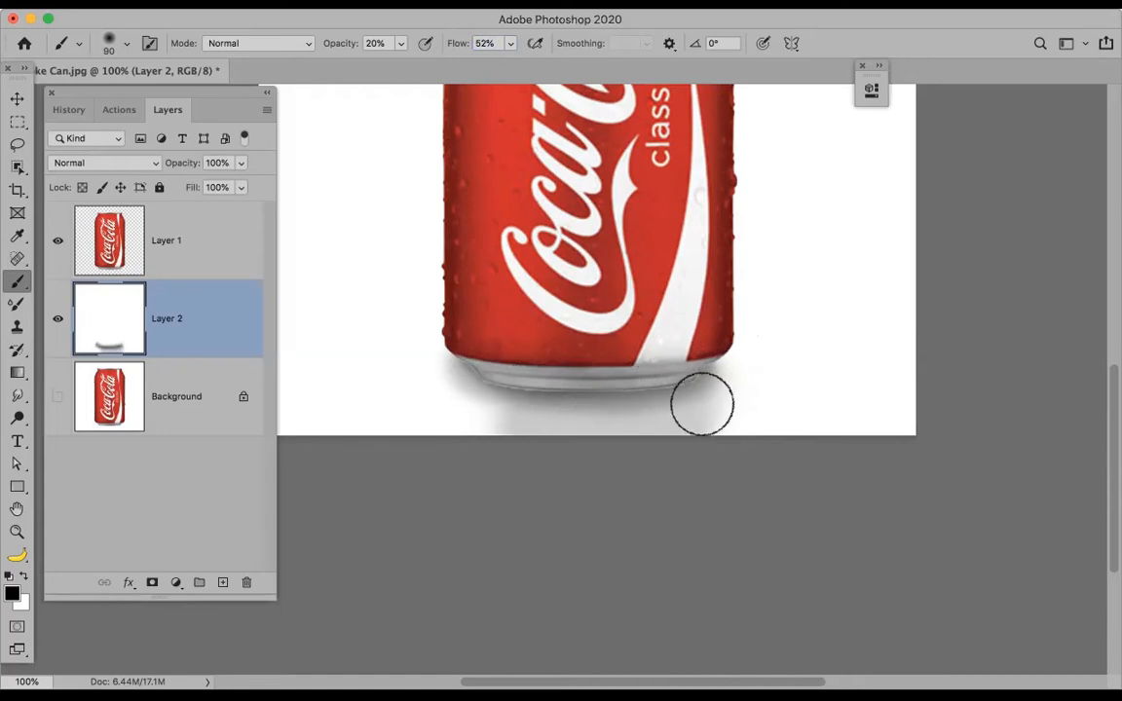
{"action": "mouse_move", "coordinate": [711, 380]}
{"action": "left_mouse_down"}
{"action": "mouse_move", "coordinate": [719, 376]}
{"action": "mouse_move", "coordinate": [719, 414]}
{"action": "mouse_move", "coordinate": [446, 416]}
{"action": "mouse_move", "coordinate": [493, 399]}
{"action": "left_mouse_up"}
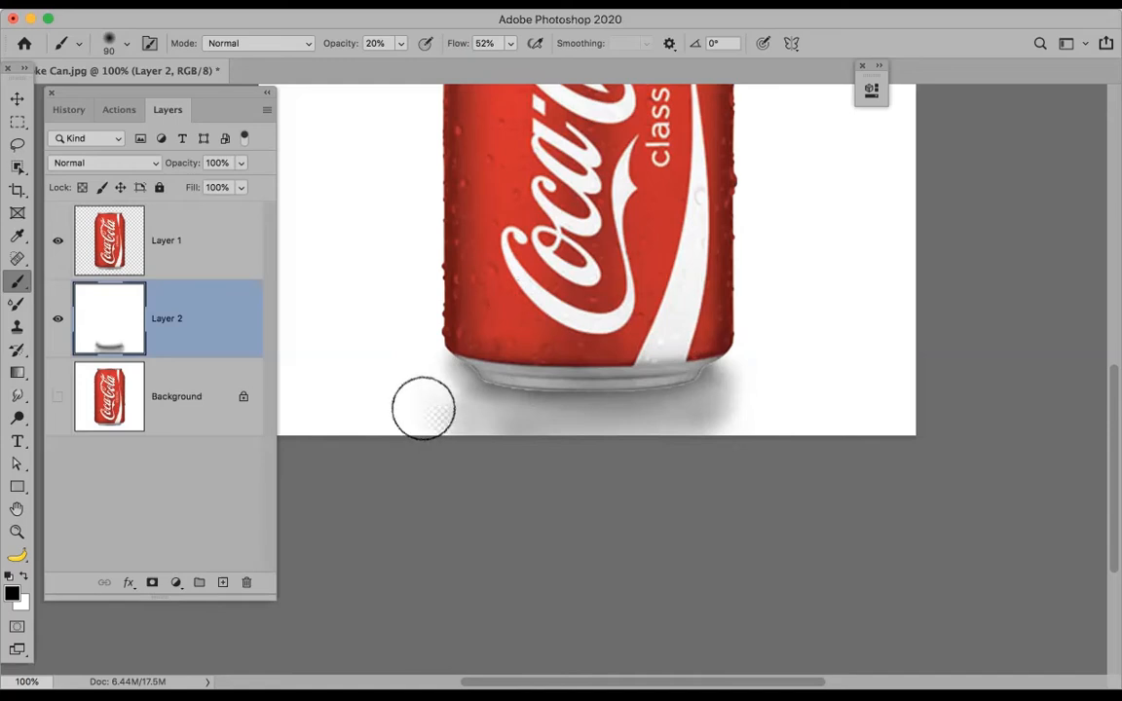
{"action": "key", "text": "x"}
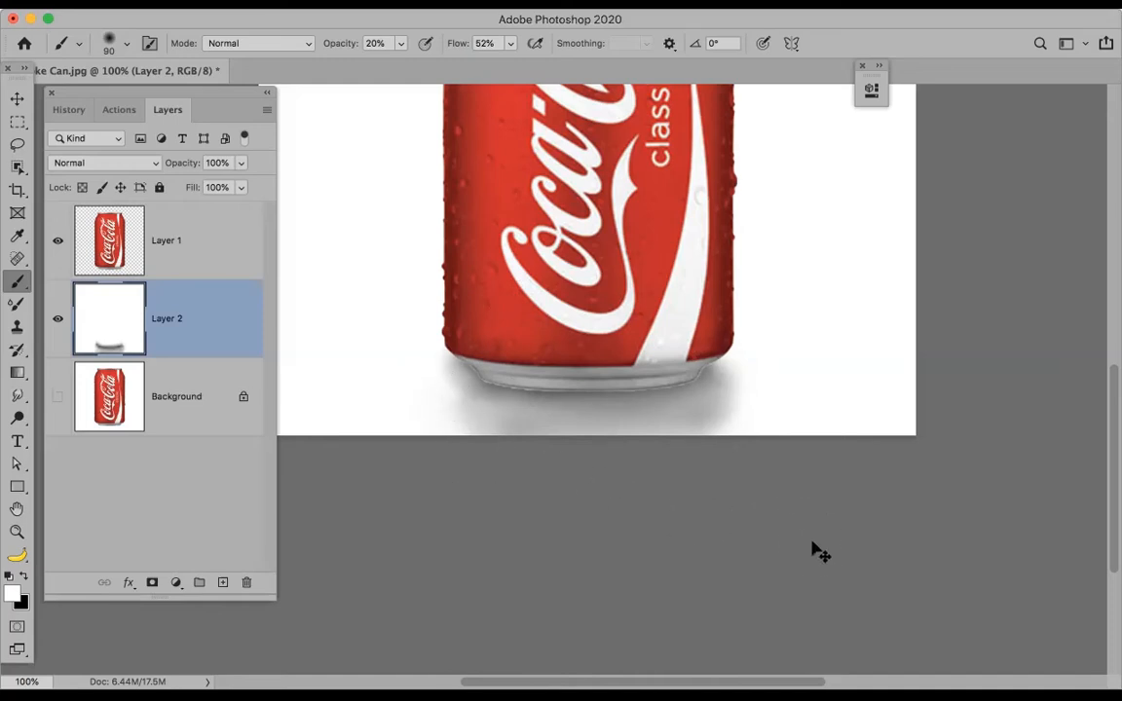
{"action": "key", "text": "super+minus"}
{"action": "key", "text": "super+minus"}
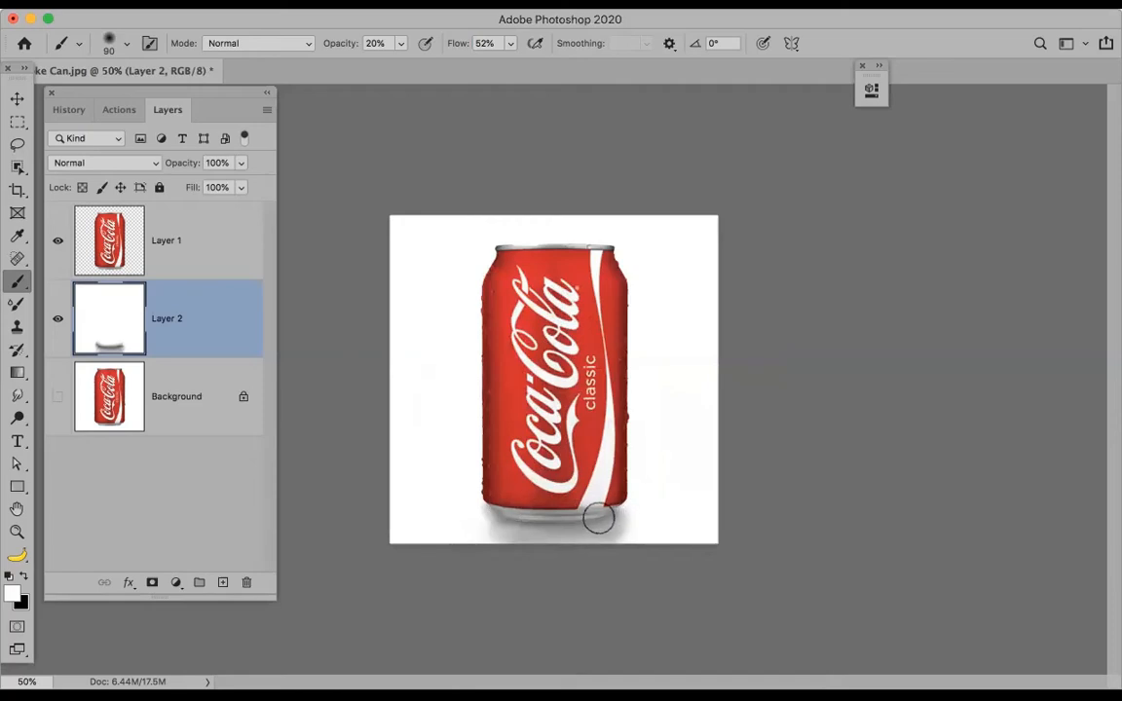
Paint more black shadow along the can's base at 20% opacity, and switch the brush to white at 100% opacity
{"action": "key", "text": "x"}
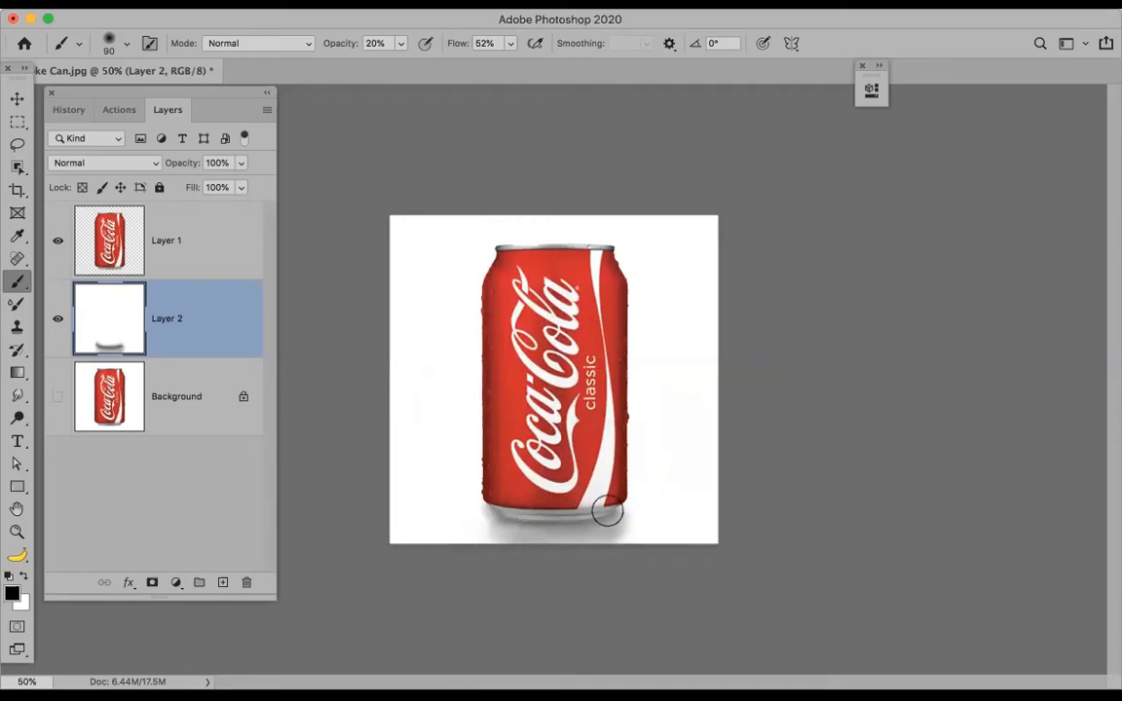
{"action": "mouse_move", "coordinate": [499, 509]}
{"action": "left_mouse_down"}
{"action": "mouse_move", "coordinate": [560, 522]}
{"action": "mouse_move", "coordinate": [611, 516]}
{"action": "mouse_move", "coordinate": [522, 523]}
{"action": "left_mouse_up"}
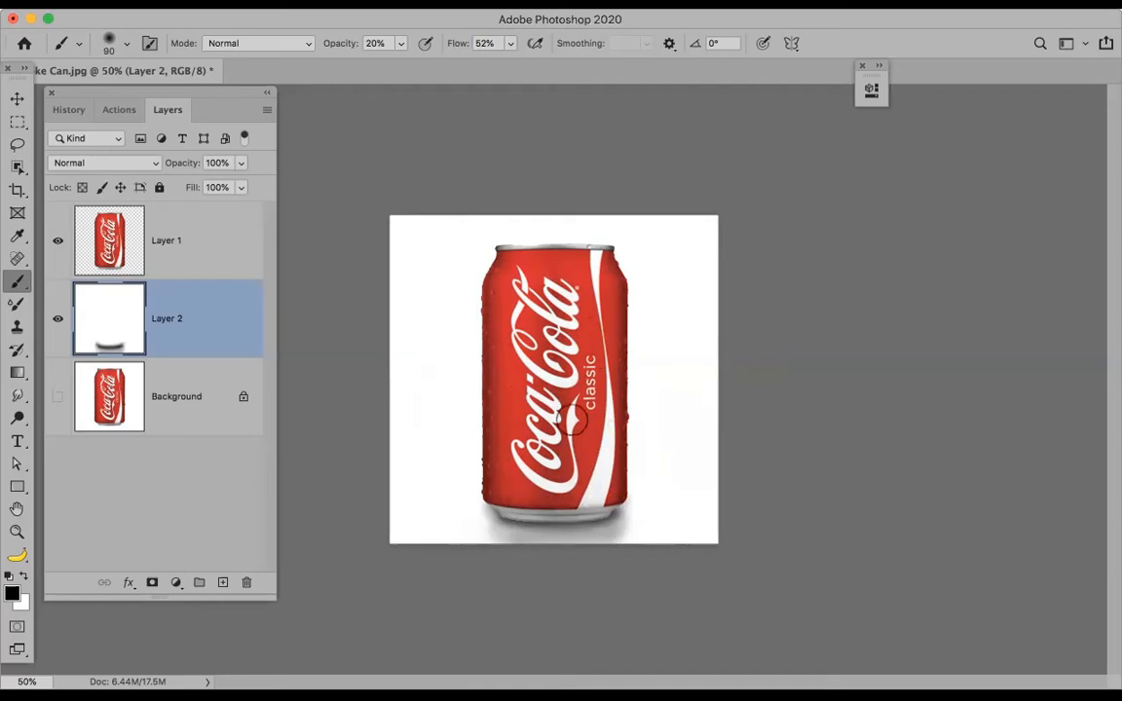
{"action": "key", "text": "x"}
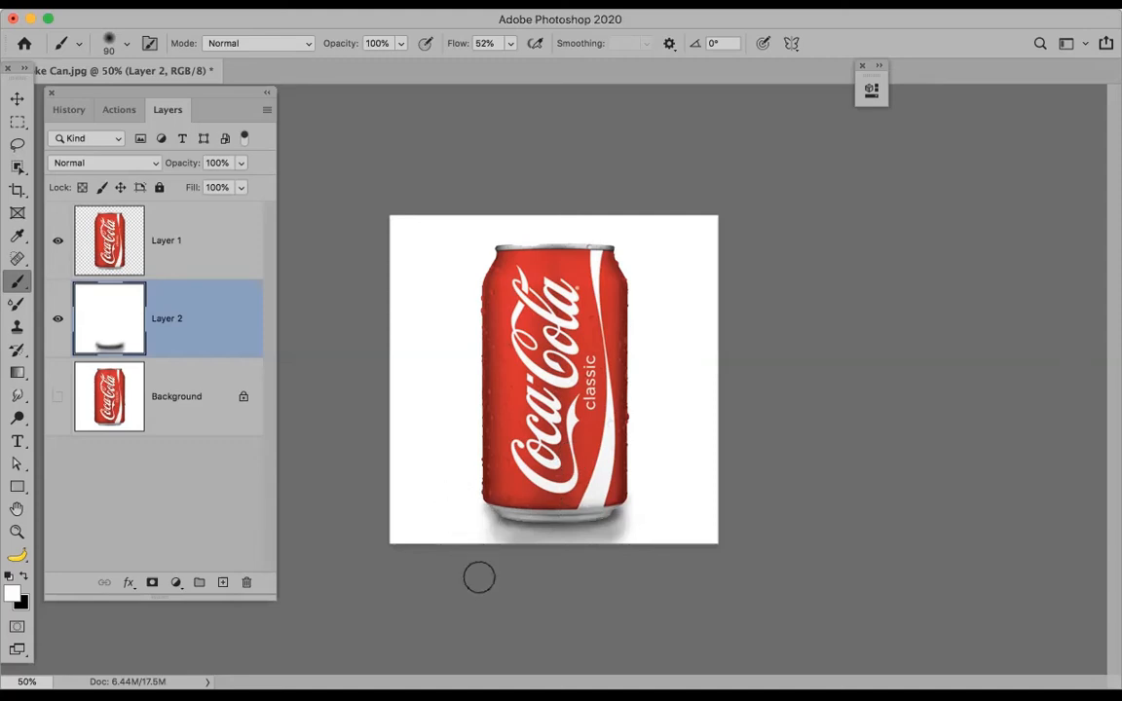
{"action": "key", "text": "super+0"}
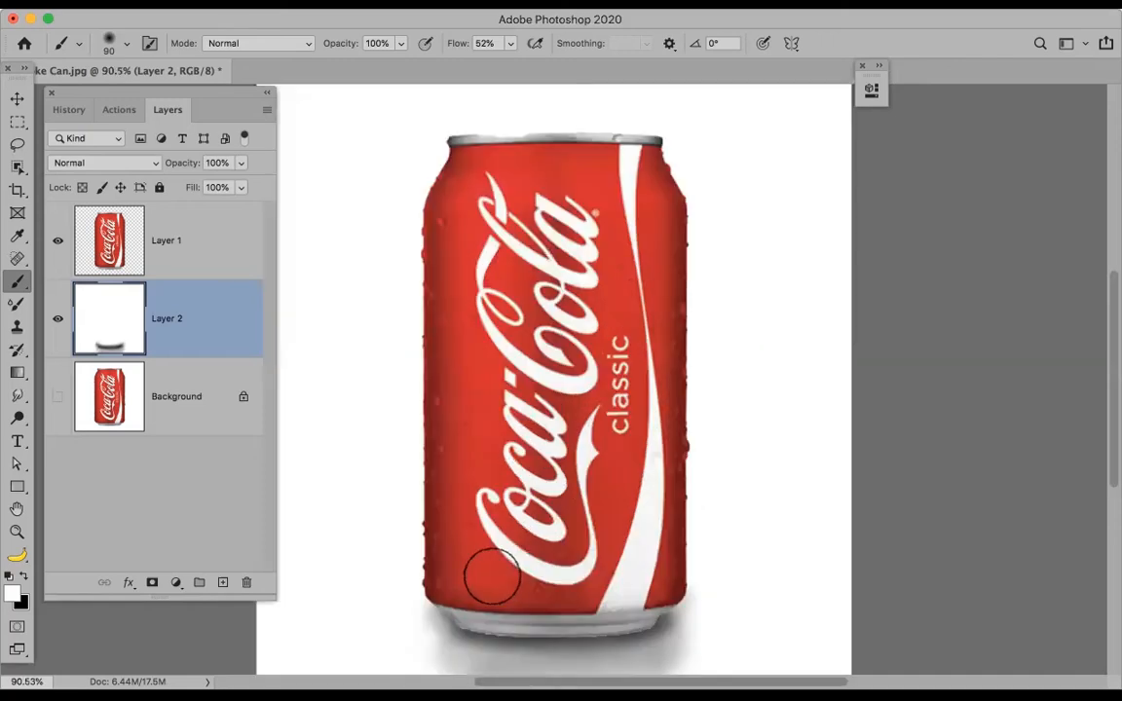
{"action": "key", "text": "super+minus"}
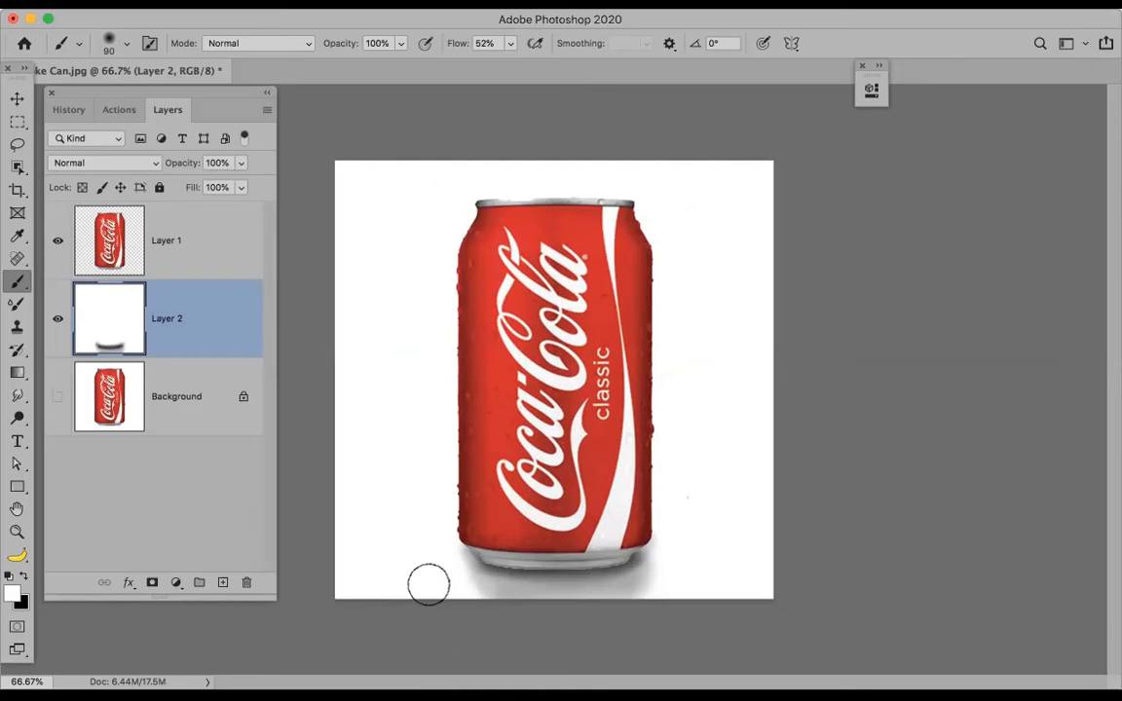
Close Coke Can.jpg without saving its changes and reopen the original image
{"action": "key", "text": "super+w"}
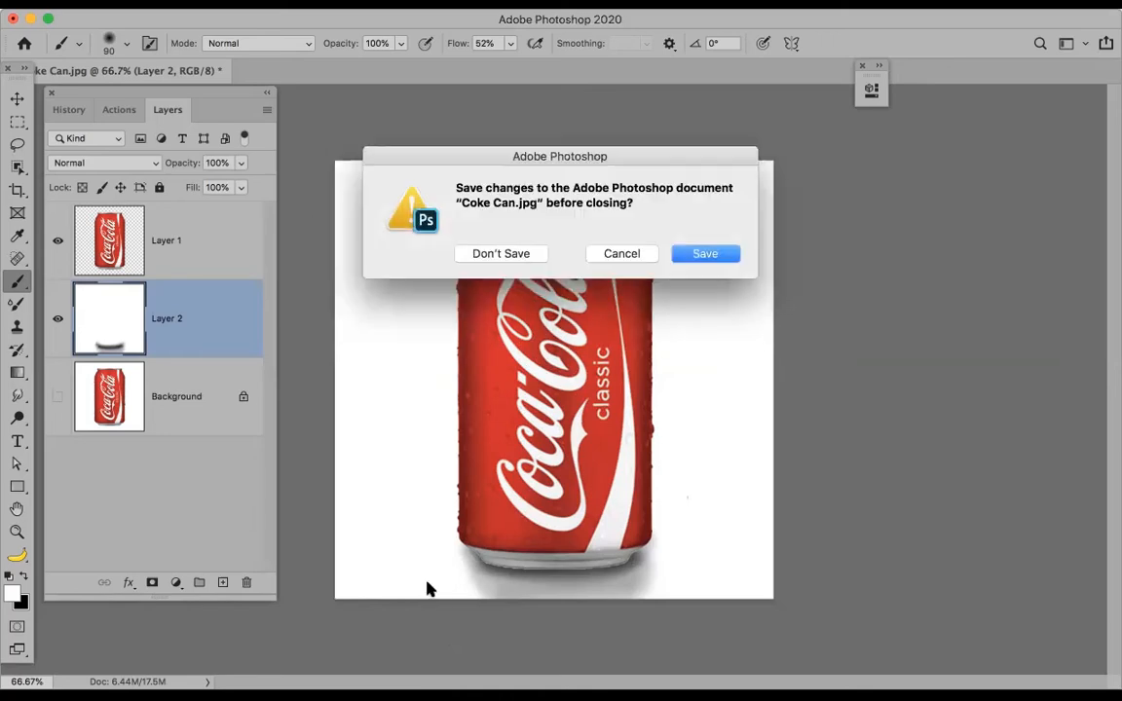
{"action": "left_click", "coordinate": [508, 256]}
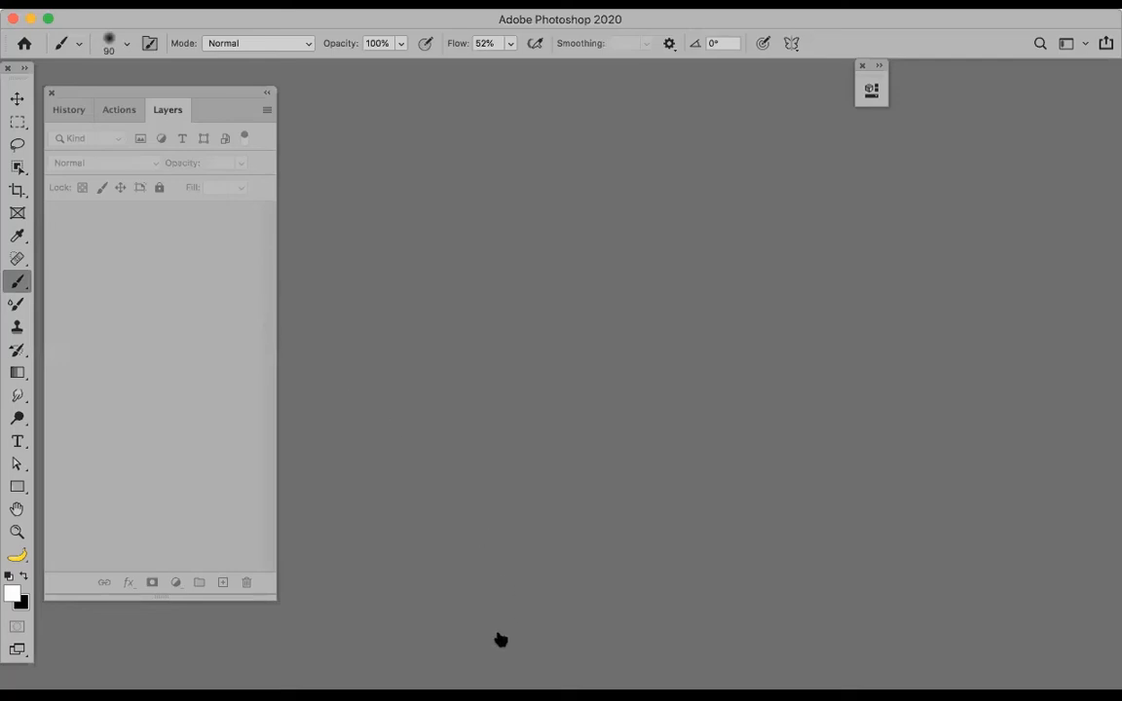
{"action": "key", "text": "Tab"}
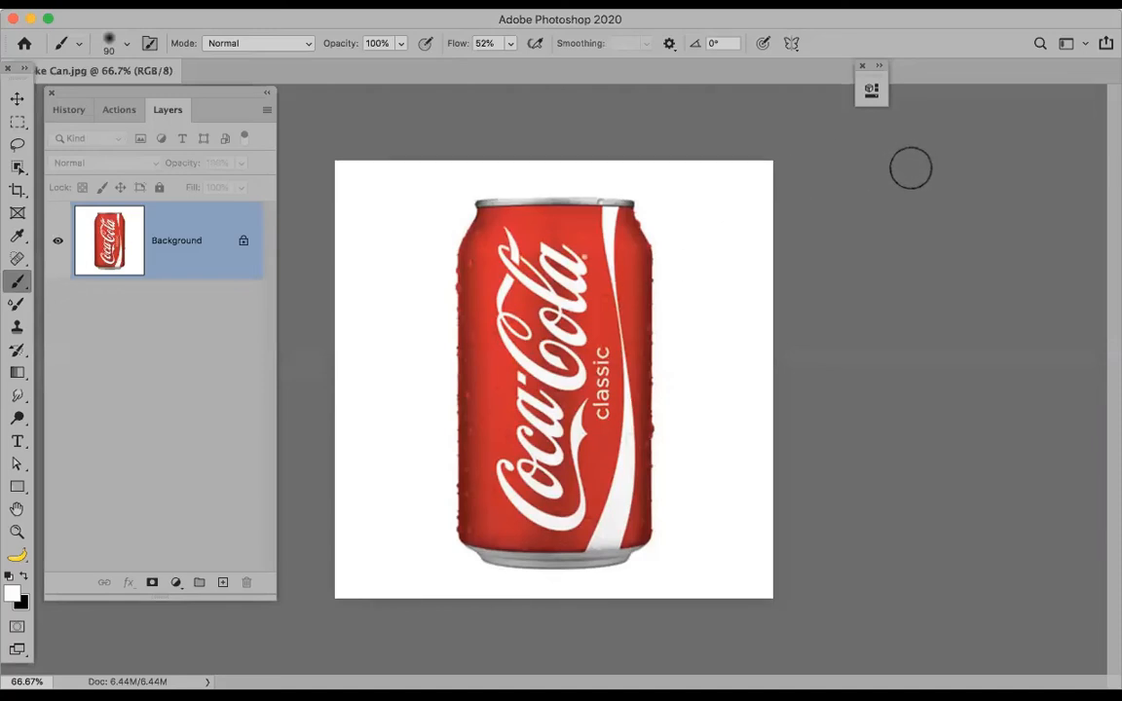
Open AirDrop sharing for the can image at its original size and cancel it
{"action": "left_click", "coordinate": [1106, 44]}
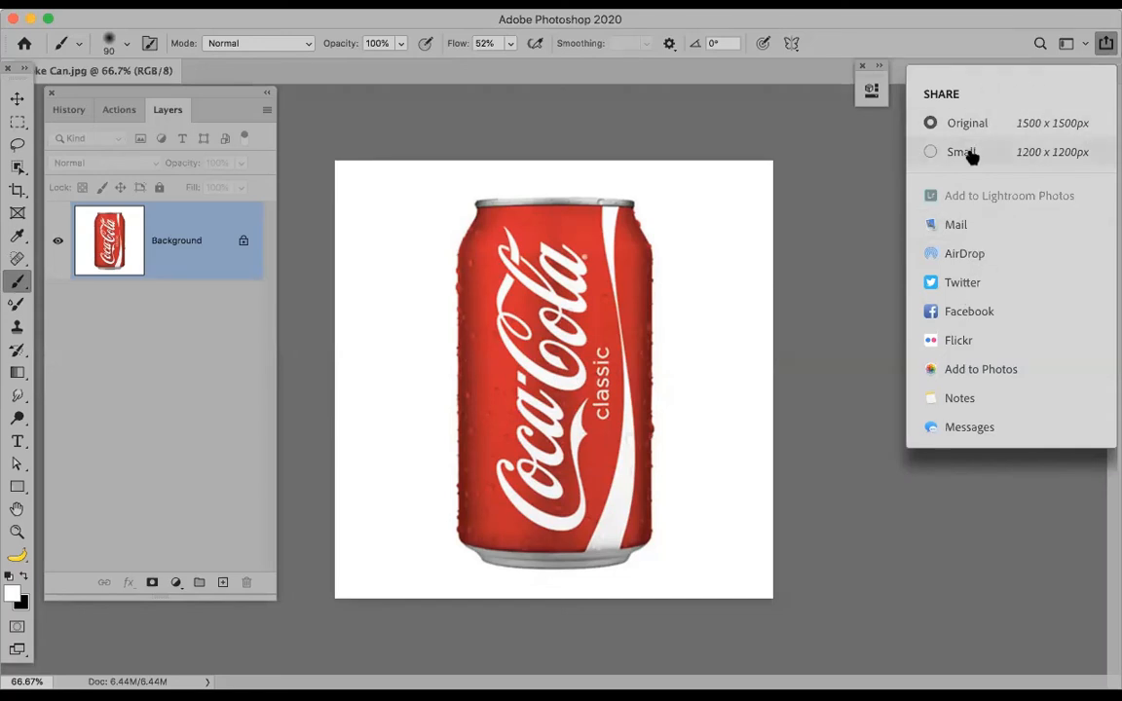
{"action": "left_click", "coordinate": [962, 252]}
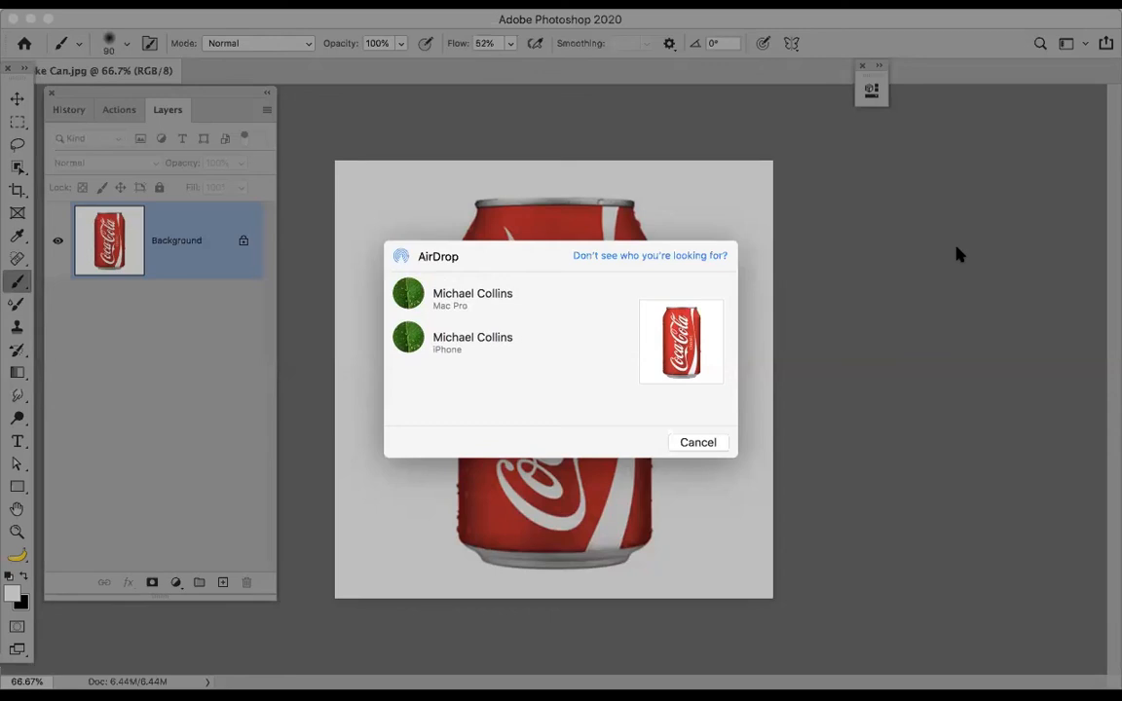
{"action": "left_click", "coordinate": [705, 443]}
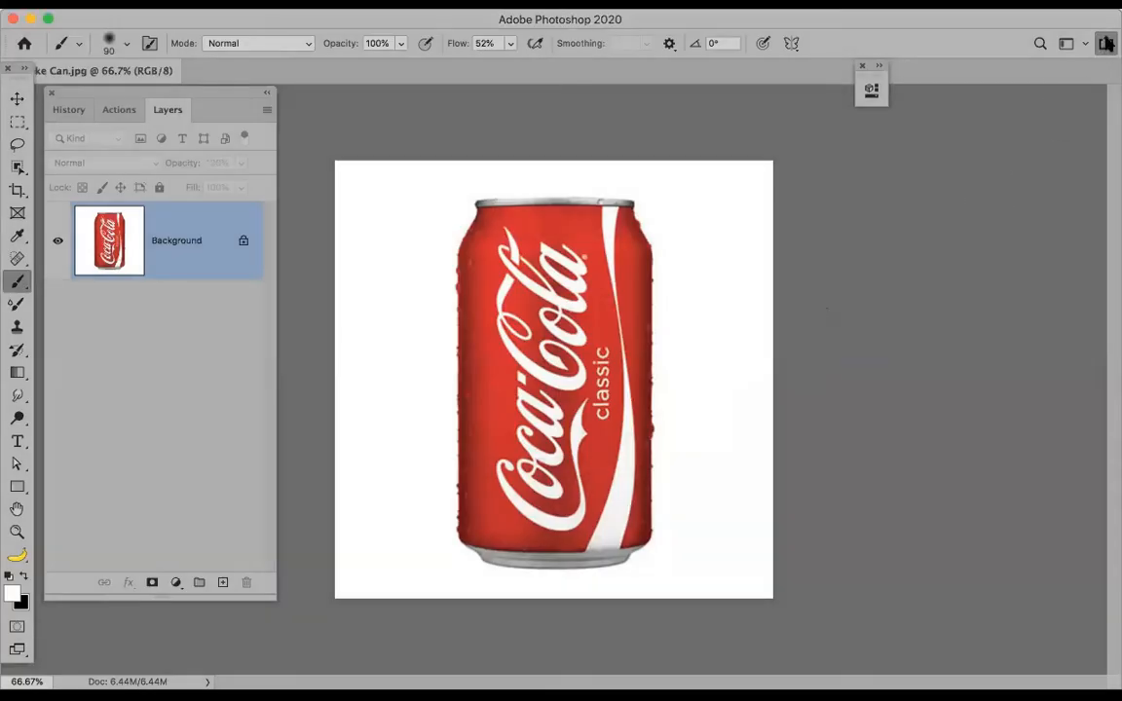
Try sharing the can image through Mail, return to the image, and review the sharing options
{"action": "left_click", "coordinate": [1107, 43]}
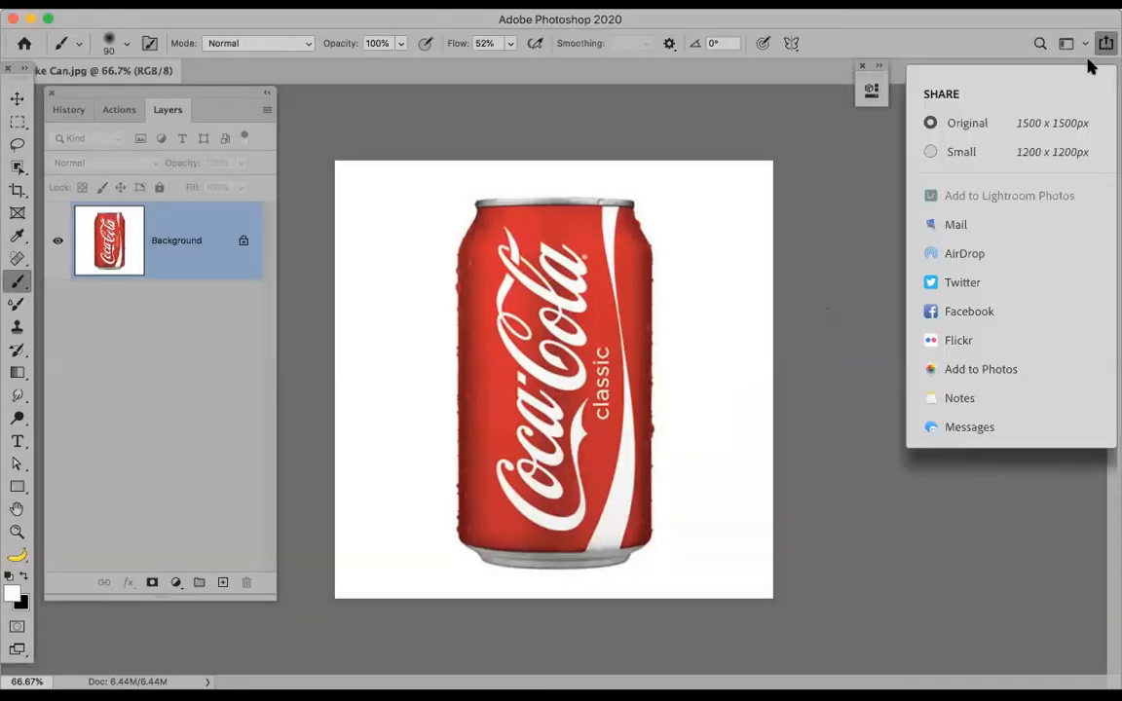
{"action": "left_click", "coordinate": [956, 227]}
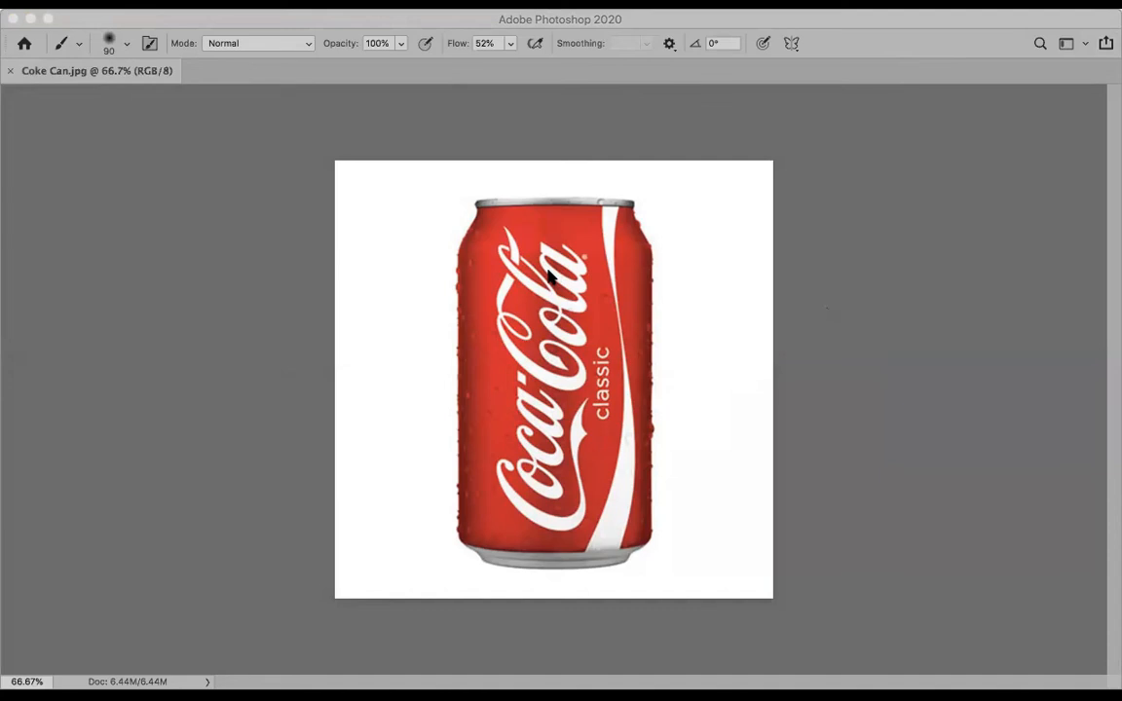
{"action": "key", "text": "Tab"}
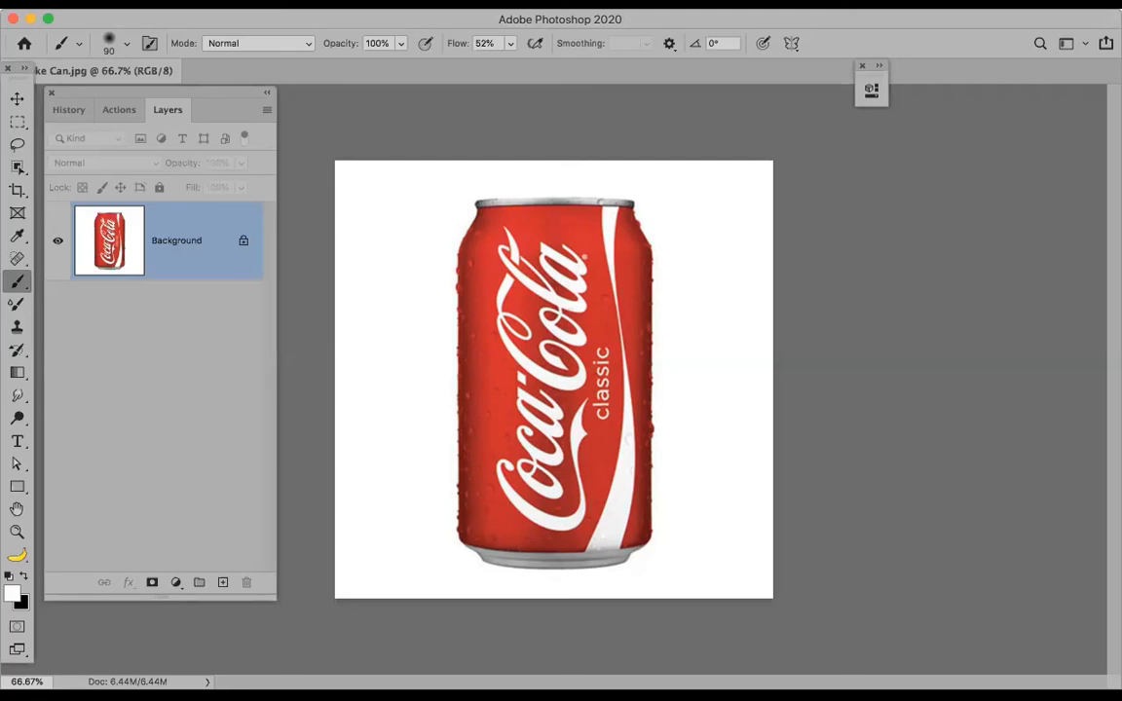
{"action": "left_click", "coordinate": [1106, 45]}
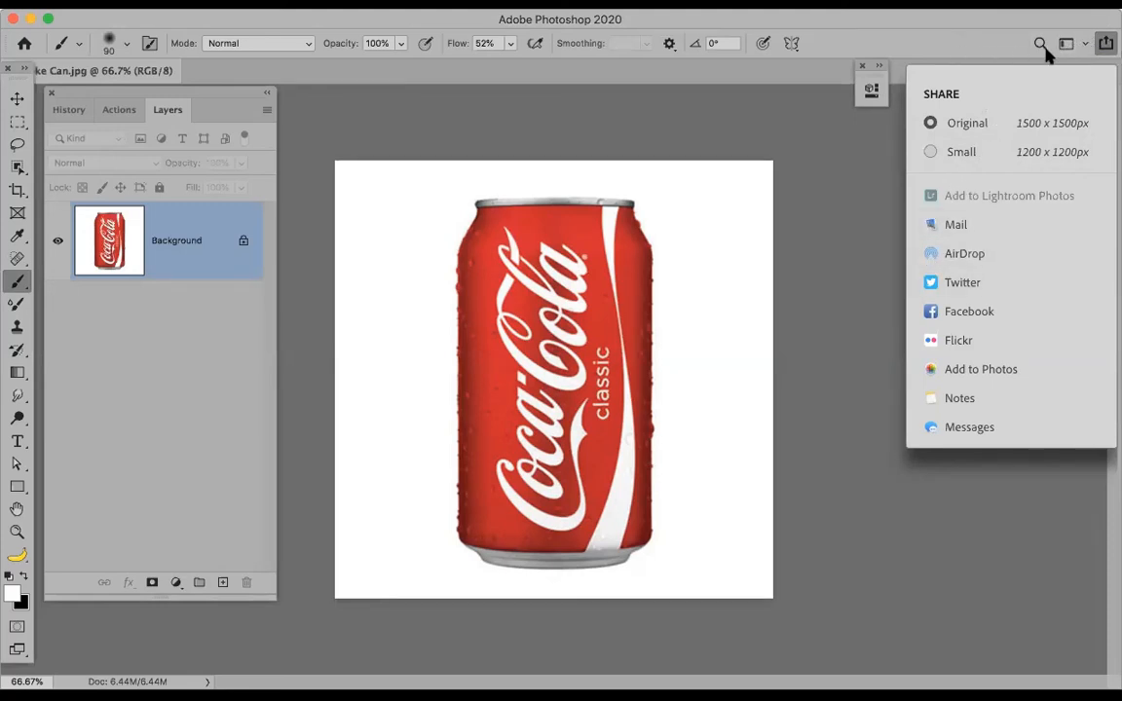
{"action": "left_click", "coordinate": [1104, 46]}
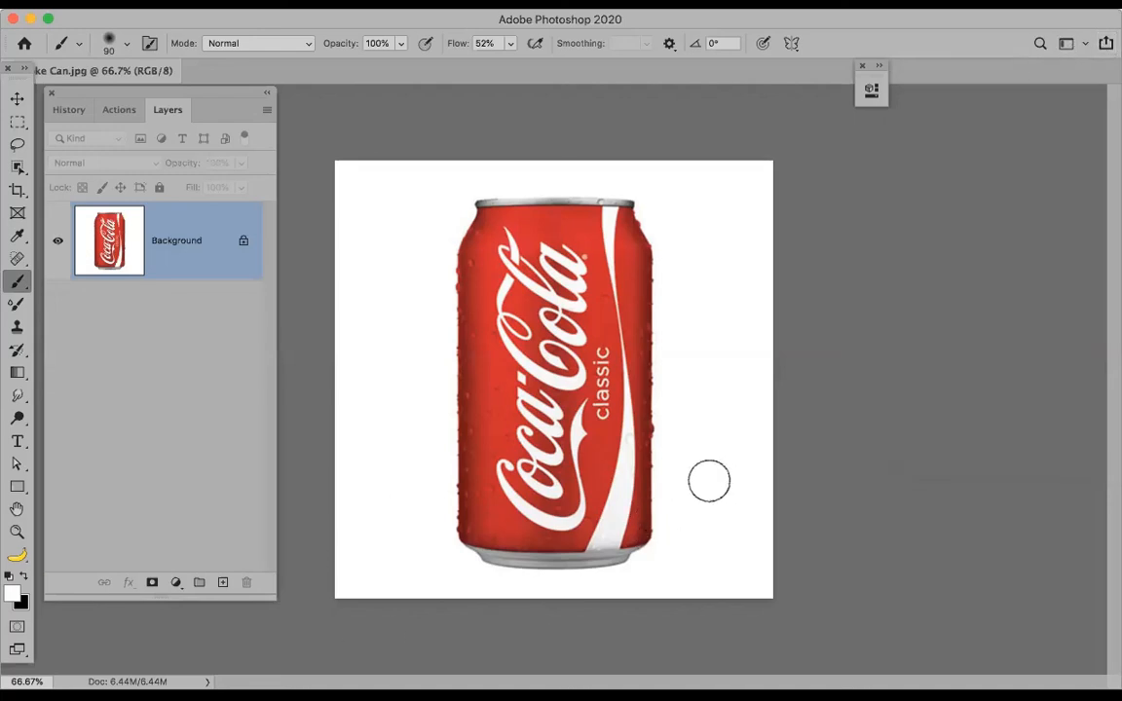
Select the can automatically with Select Subject and copy it to a new layer
{"action": "left_click_drag", "start_coordinate": [224, 95], "coordinate": [215, 92]}
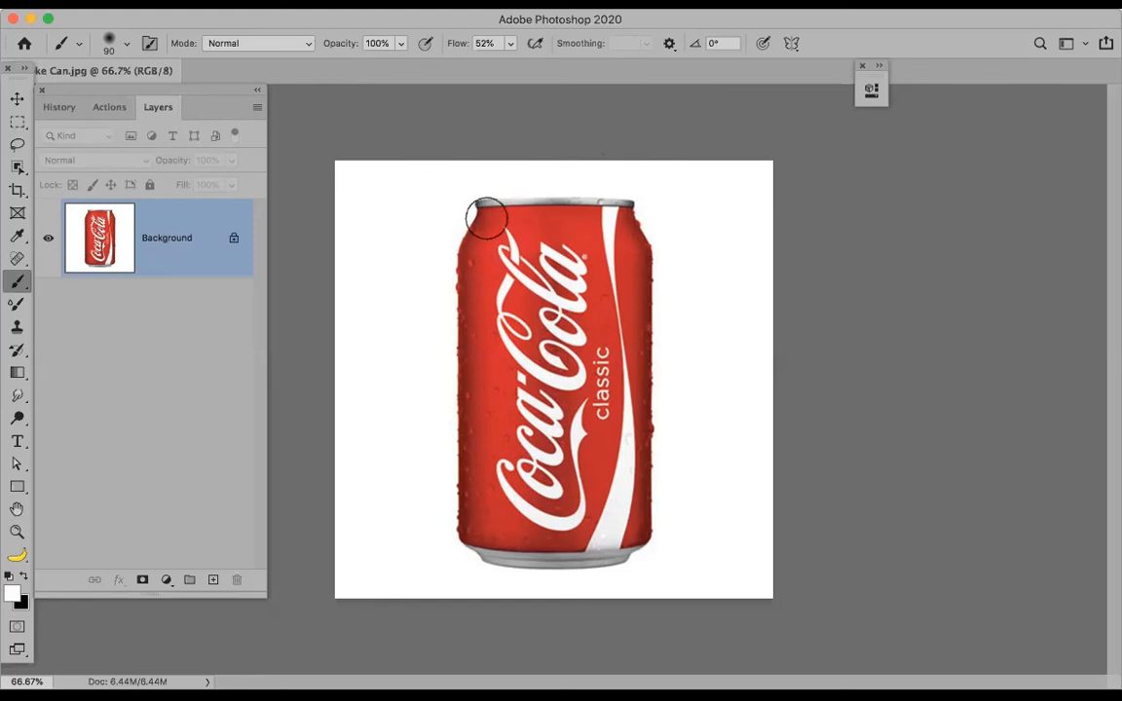
{"action": "key", "text": "w"}
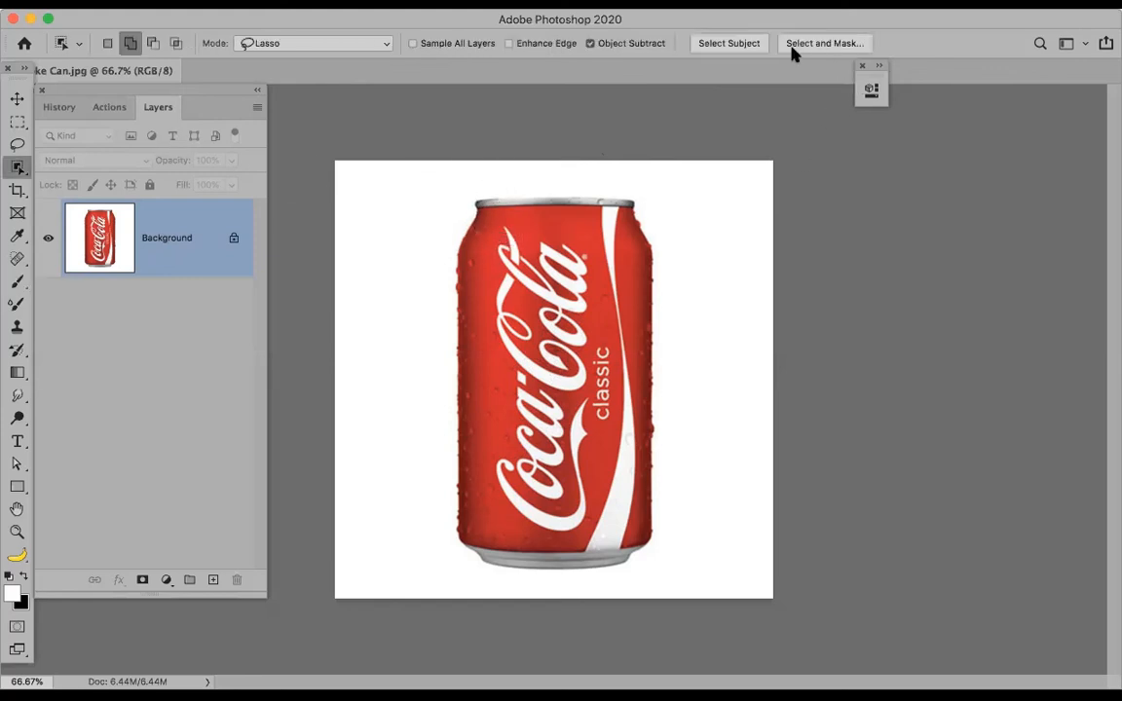
{"action": "left_click", "coordinate": [728, 42]}
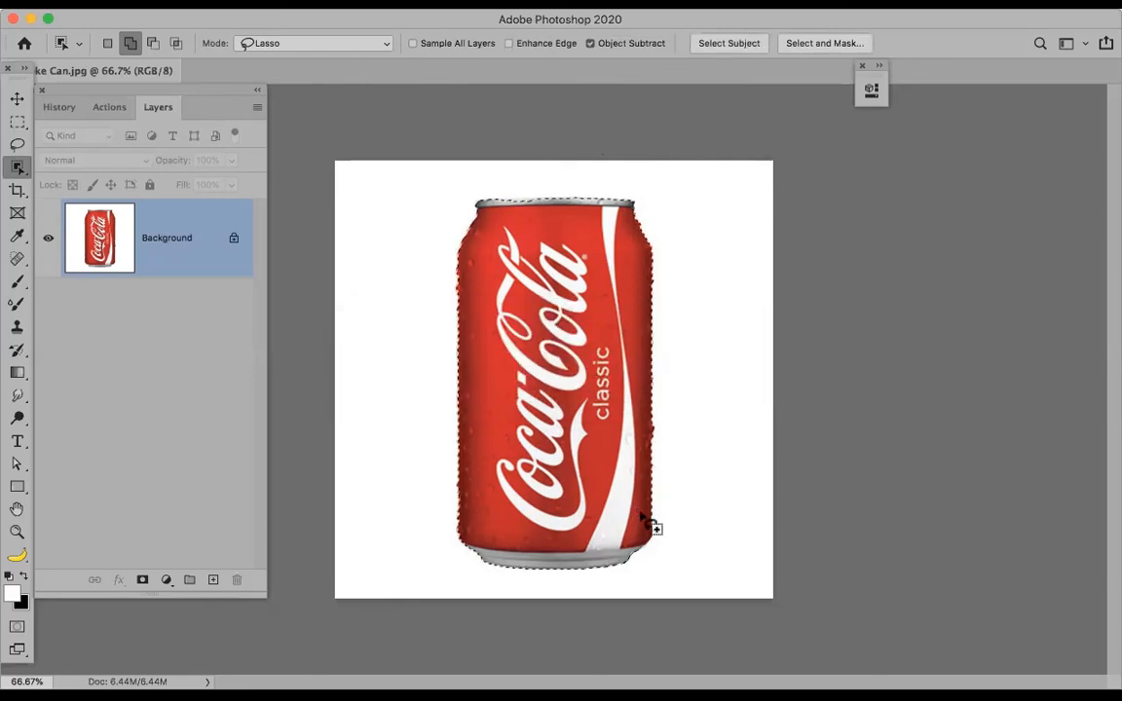
{"action": "key", "text": "super+j"}
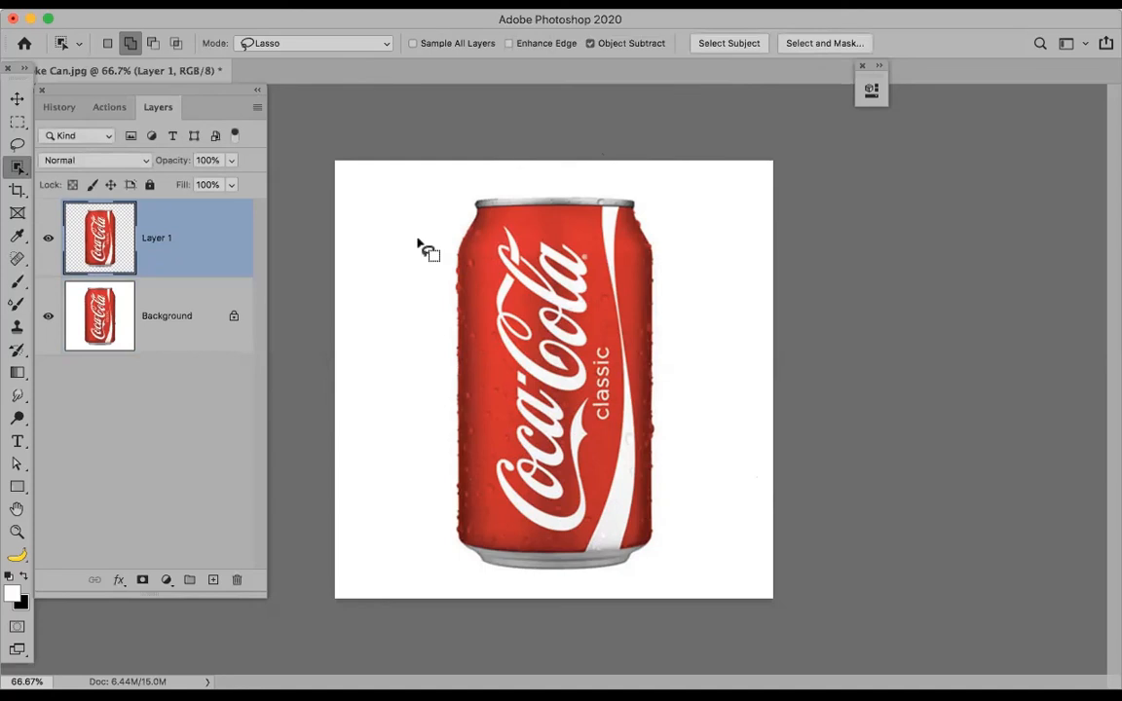
Try a drop shadow on the can layer with 23% opacity, 78° angle, 16 px distance, 100% spread and 7 px size, and undo it
{"action": "left_click", "coordinate": [118, 582]}
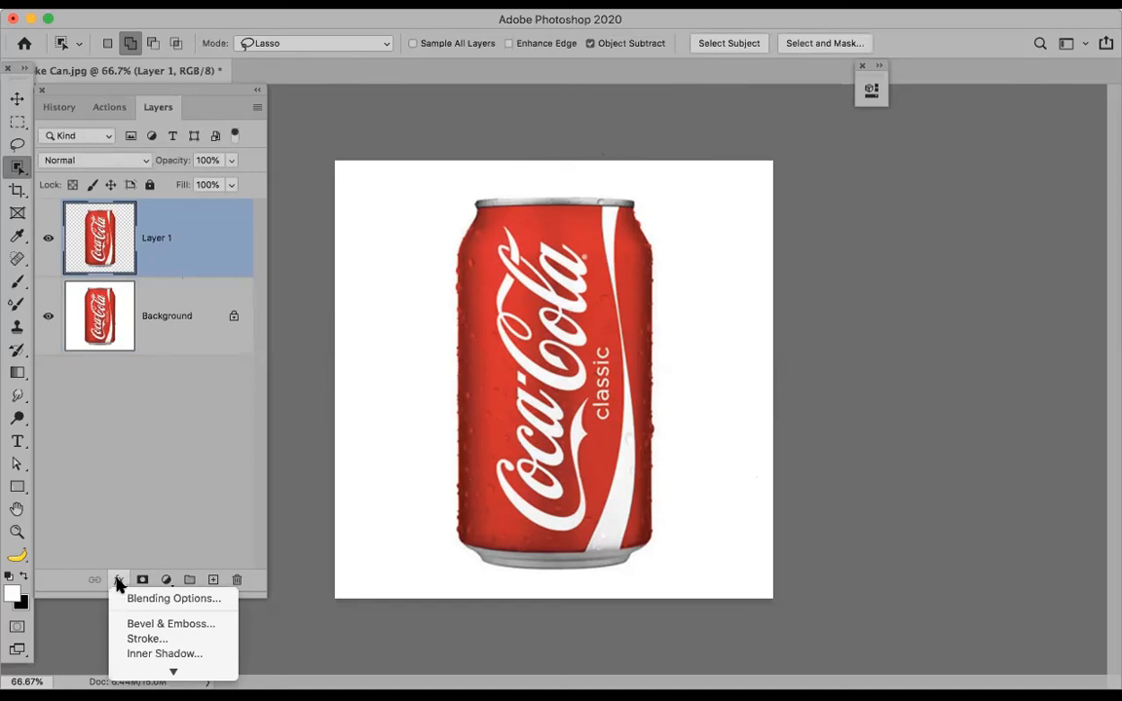
{"action": "left_click", "coordinate": [162, 669]}
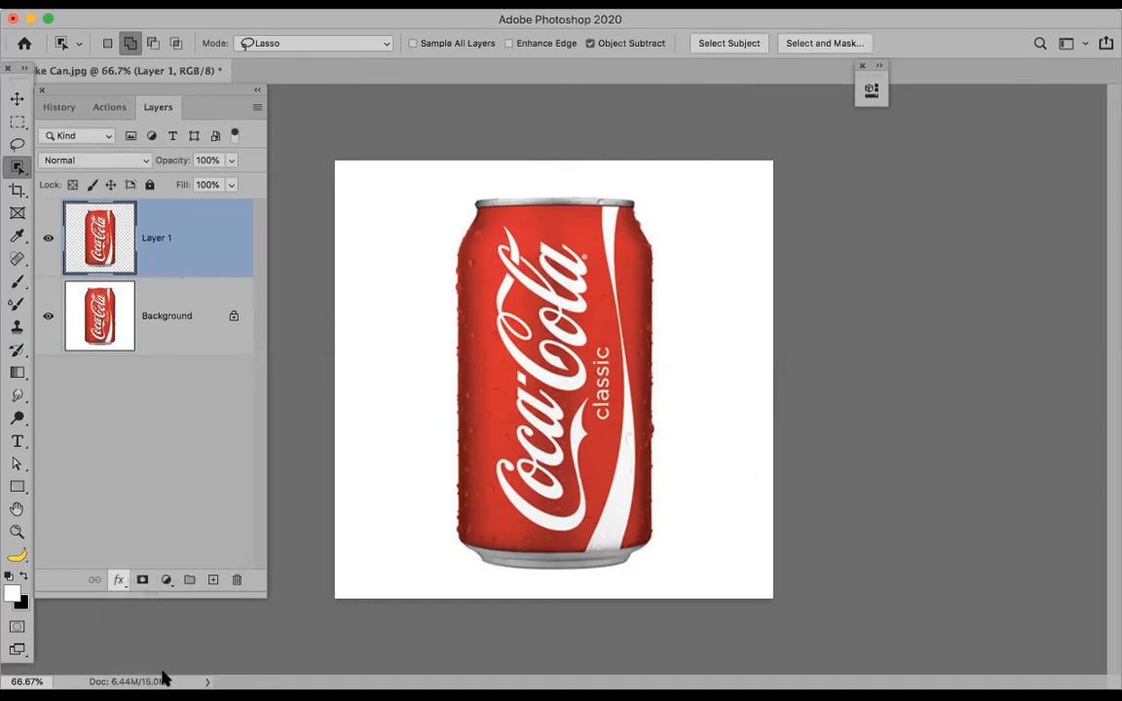
{"action": "left_click_drag", "start_coordinate": [764, 277], "coordinate": [859, 21]}
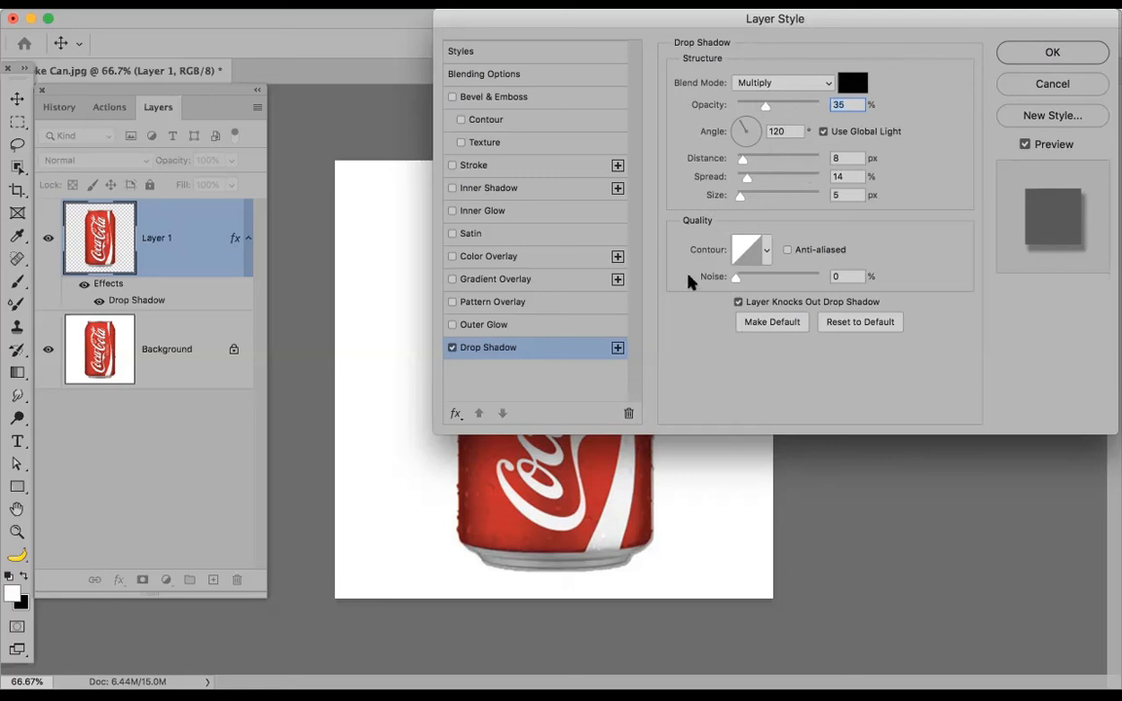
{"action": "left_click_drag", "start_coordinate": [575, 494], "coordinate": [609, 509]}
{"action": "left_click_drag", "start_coordinate": [748, 184], "coordinate": [824, 180]}
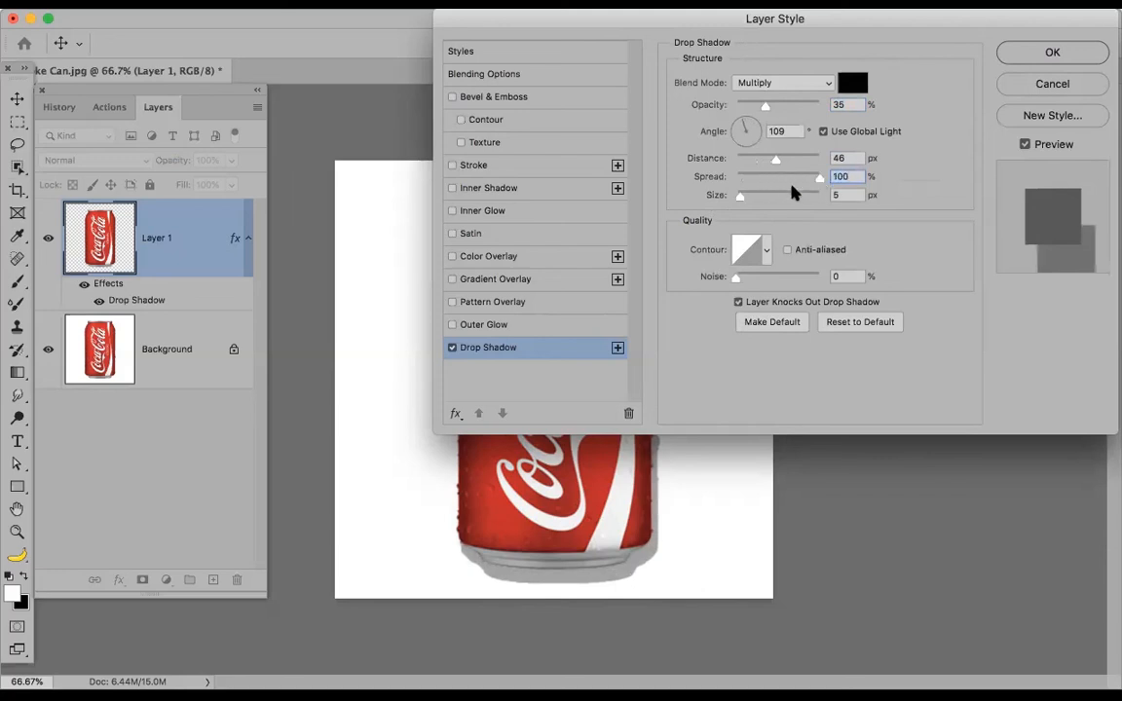
{"action": "left_click_drag", "start_coordinate": [509, 430], "coordinate": [541, 458]}
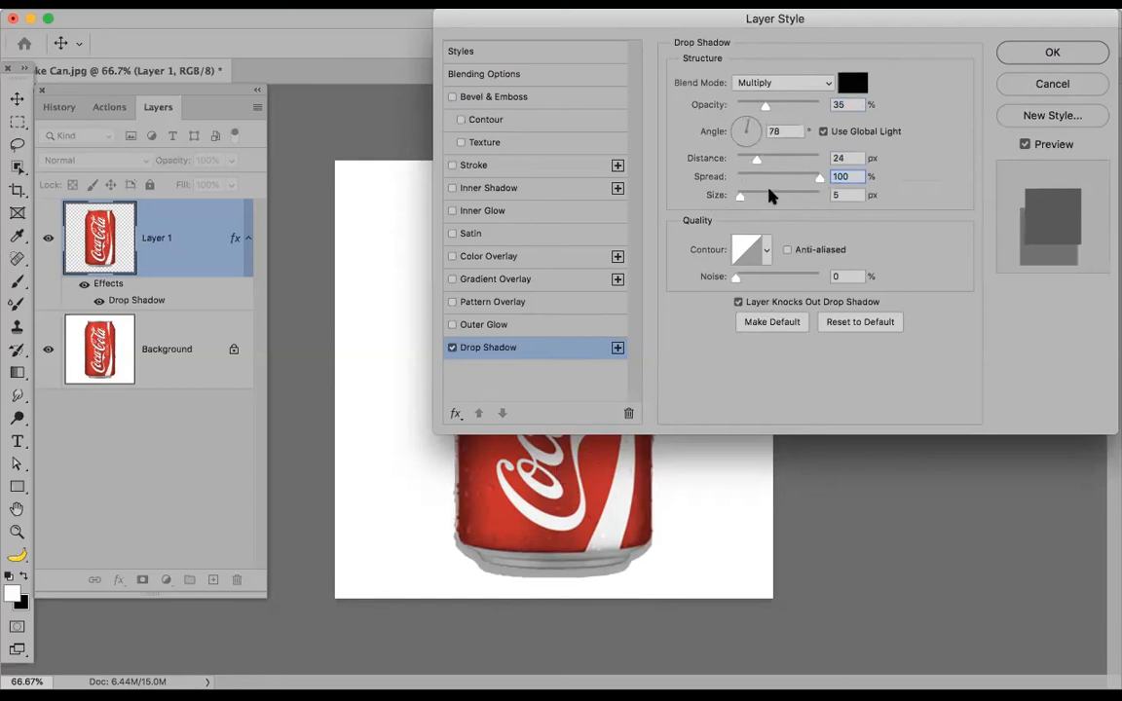
{"action": "left_click_drag", "start_coordinate": [738, 197], "coordinate": [748, 164]}
{"action": "left_click_drag", "start_coordinate": [763, 105], "coordinate": [755, 107]}
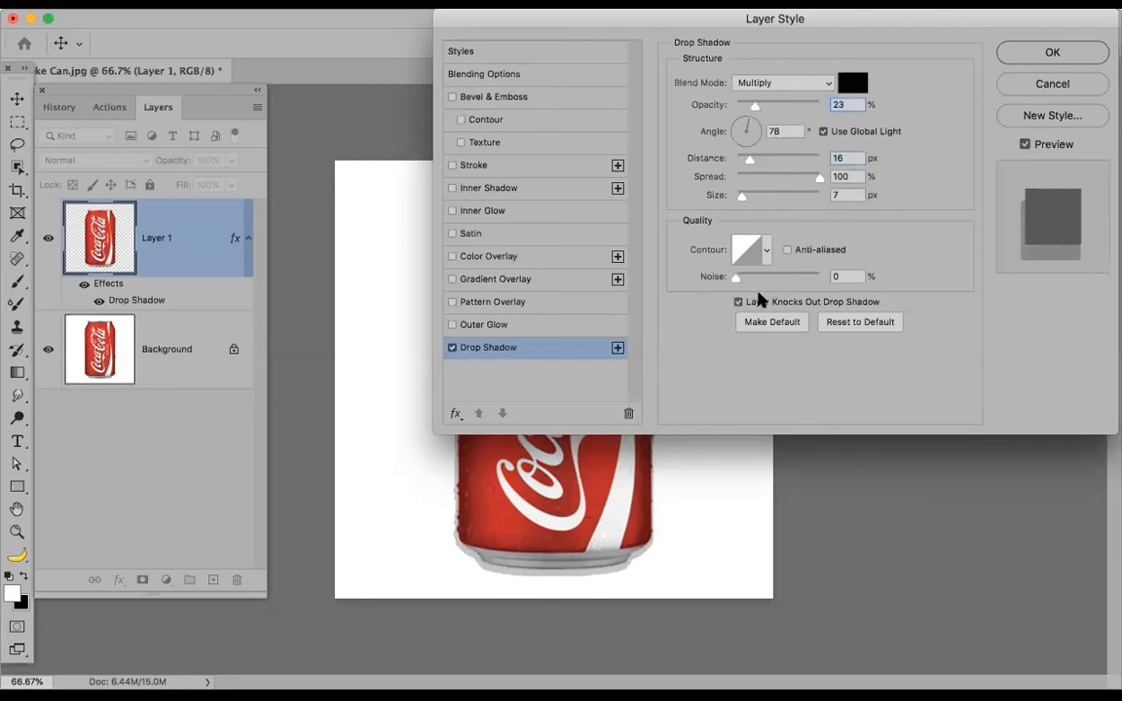
{"action": "left_click", "coordinate": [1050, 57]}
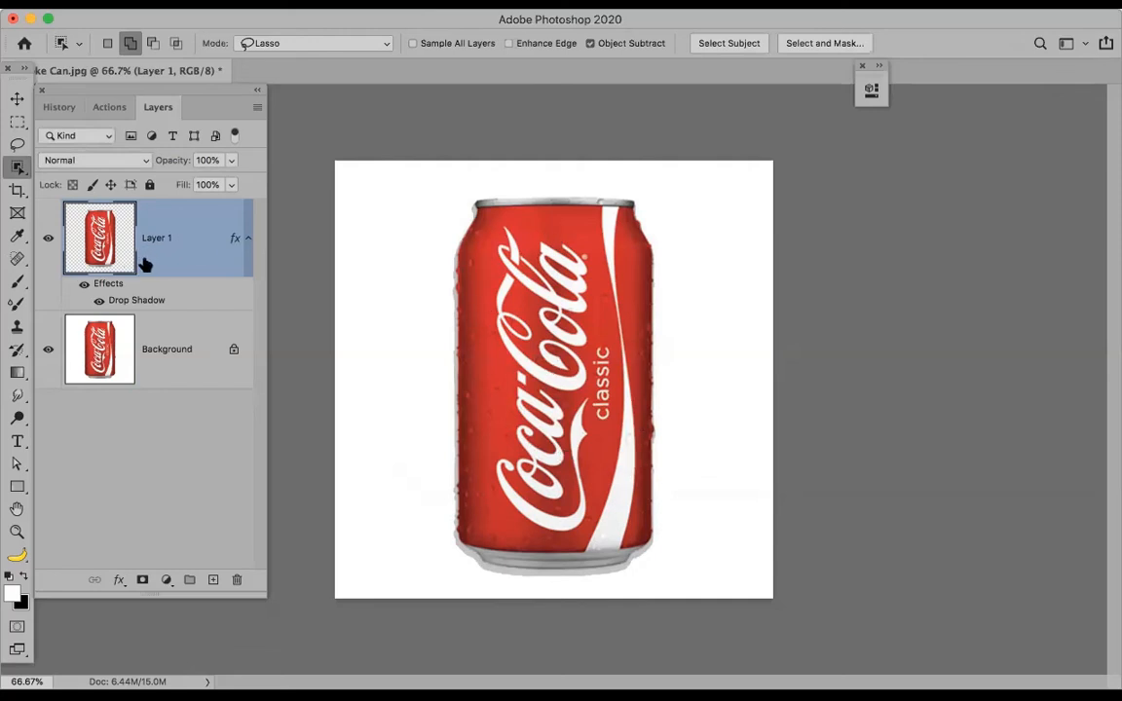
{"action": "key", "text": "super+z"}
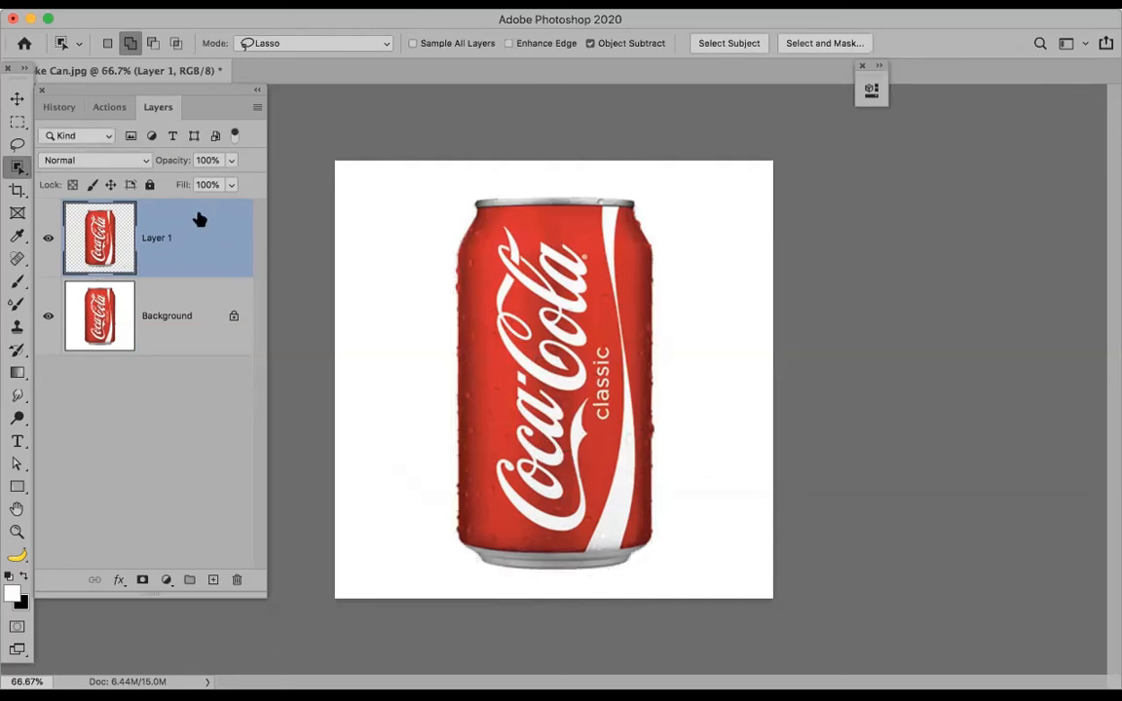
Convert the can layer to a smart object and add a drop shadow with 23% opacity, 120° angle, 16 px distance and 7 px size
{"action": "left_click", "coordinate": [251, 112]}
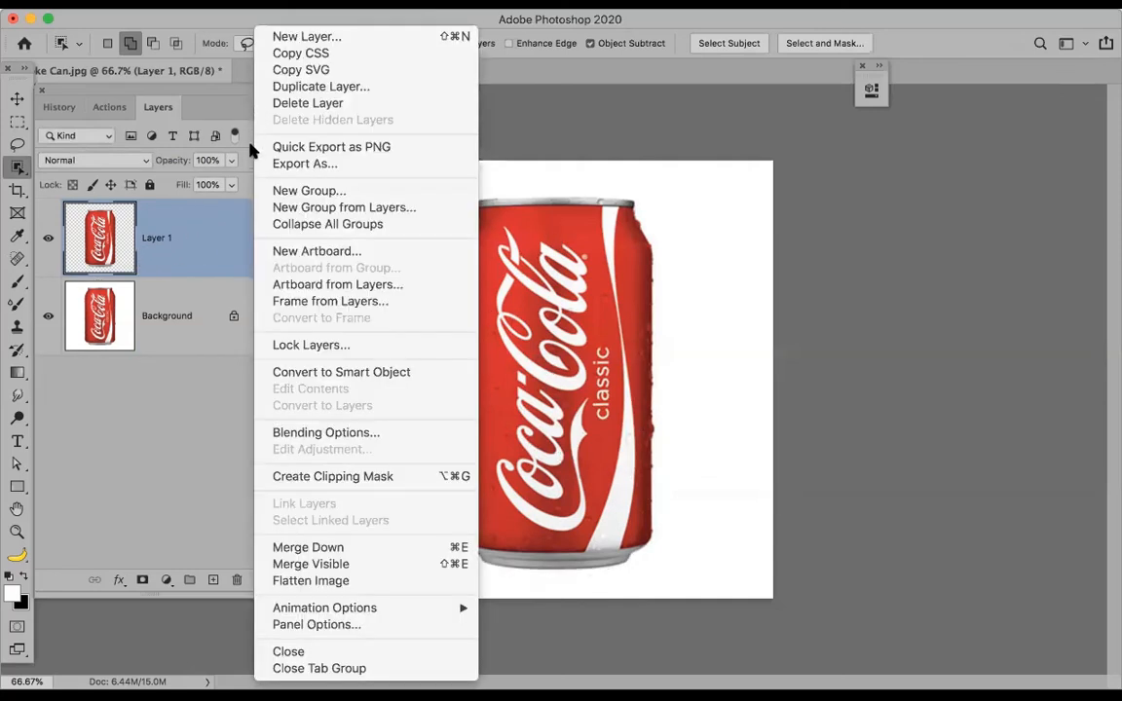
{"action": "left_click", "coordinate": [338, 378]}
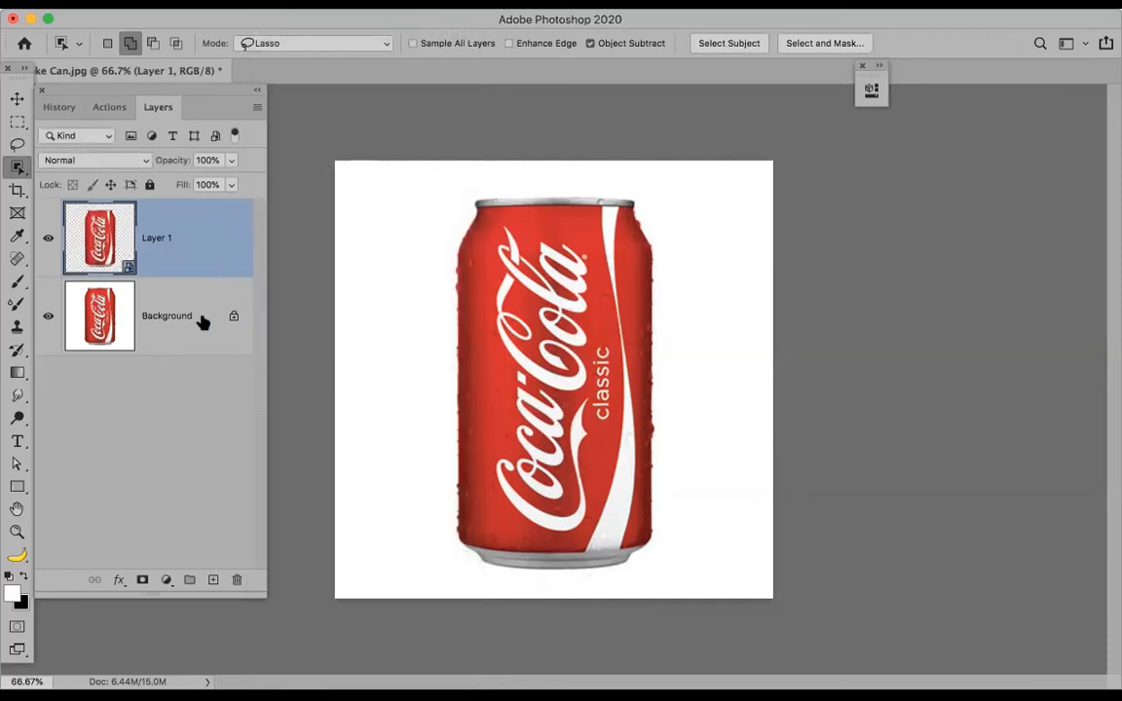
{"action": "left_click", "coordinate": [119, 580]}
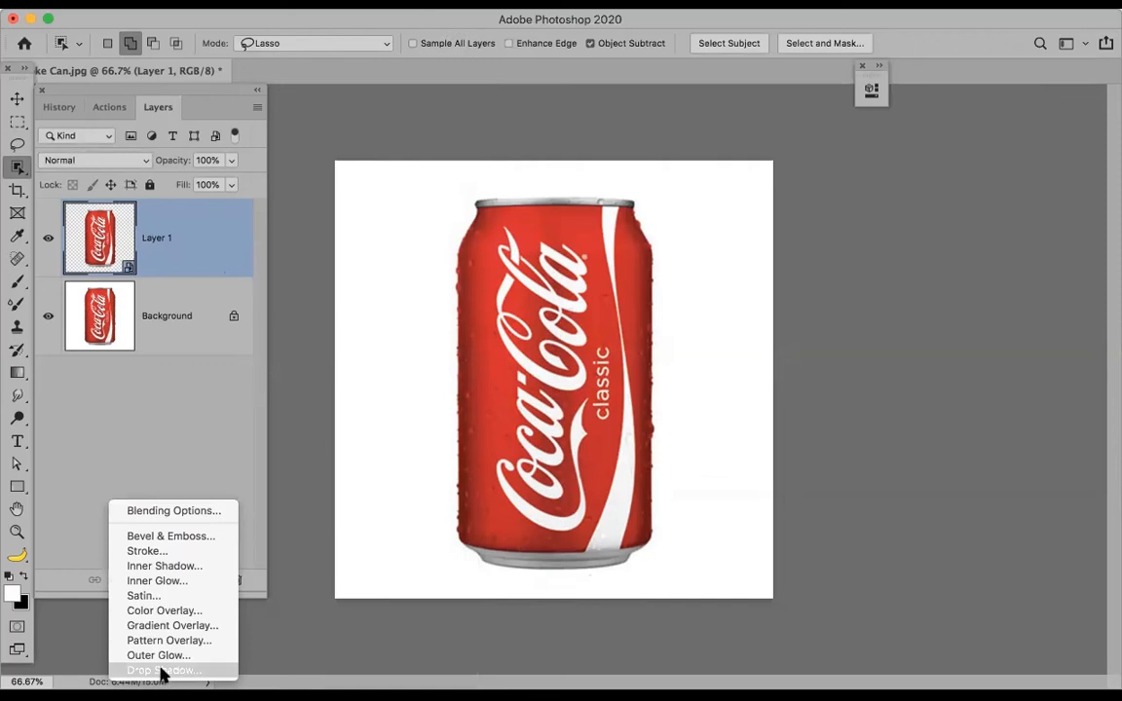
{"action": "left_click", "coordinate": [162, 671]}
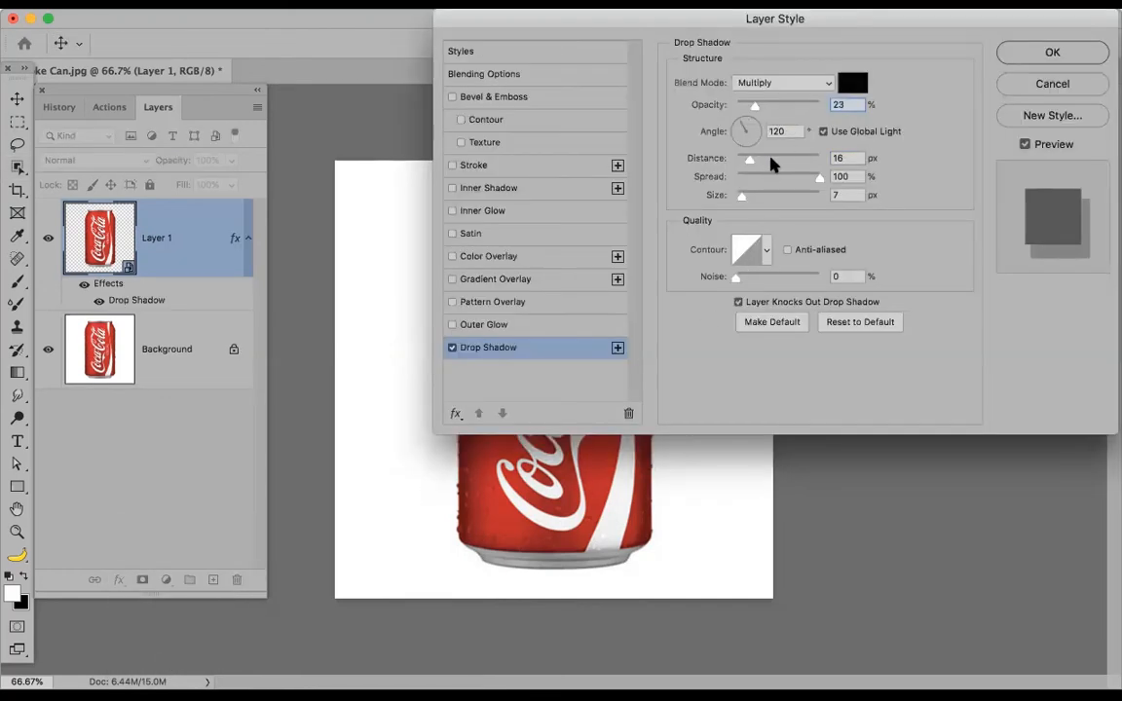
{"action": "left_click", "coordinate": [1020, 61]}
{"action": "key", "text": "w"}
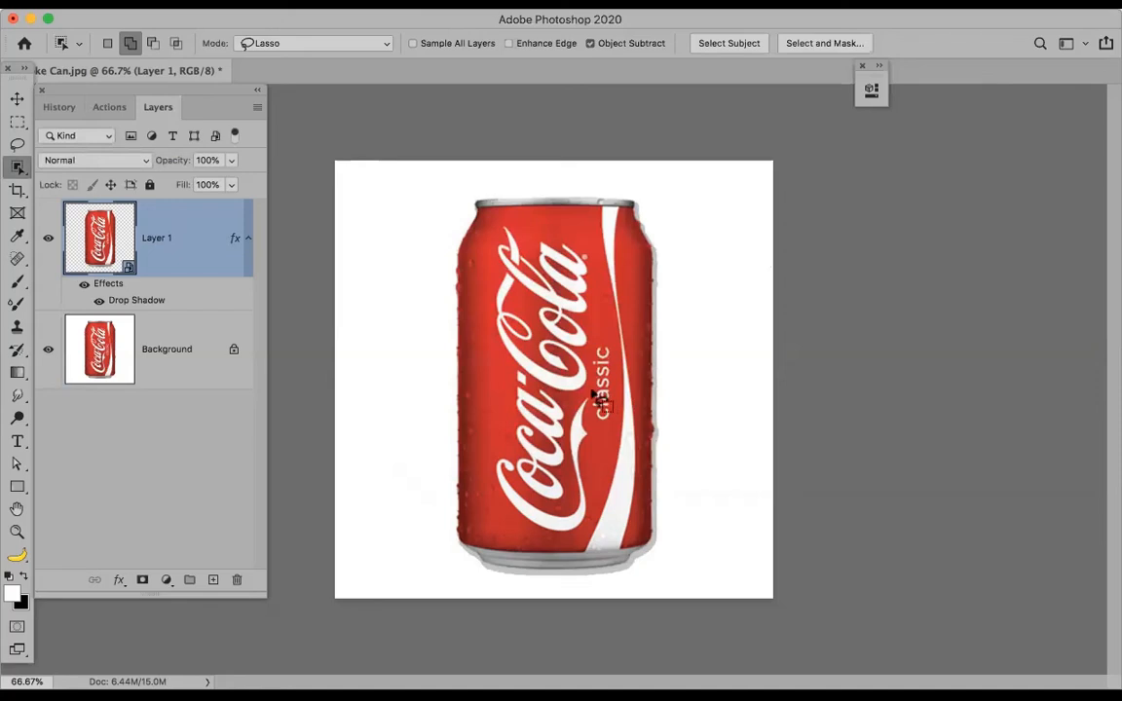
Move the can layer slightly upward and try its drop shadow at 102° angle, 56 px distance and 3 px size
{"action": "key", "text": "v"}
{"action": "left_click_drag", "start_coordinate": [588, 393], "coordinate": [582, 365]}
{"action": "double_click", "coordinate": [133, 270]}
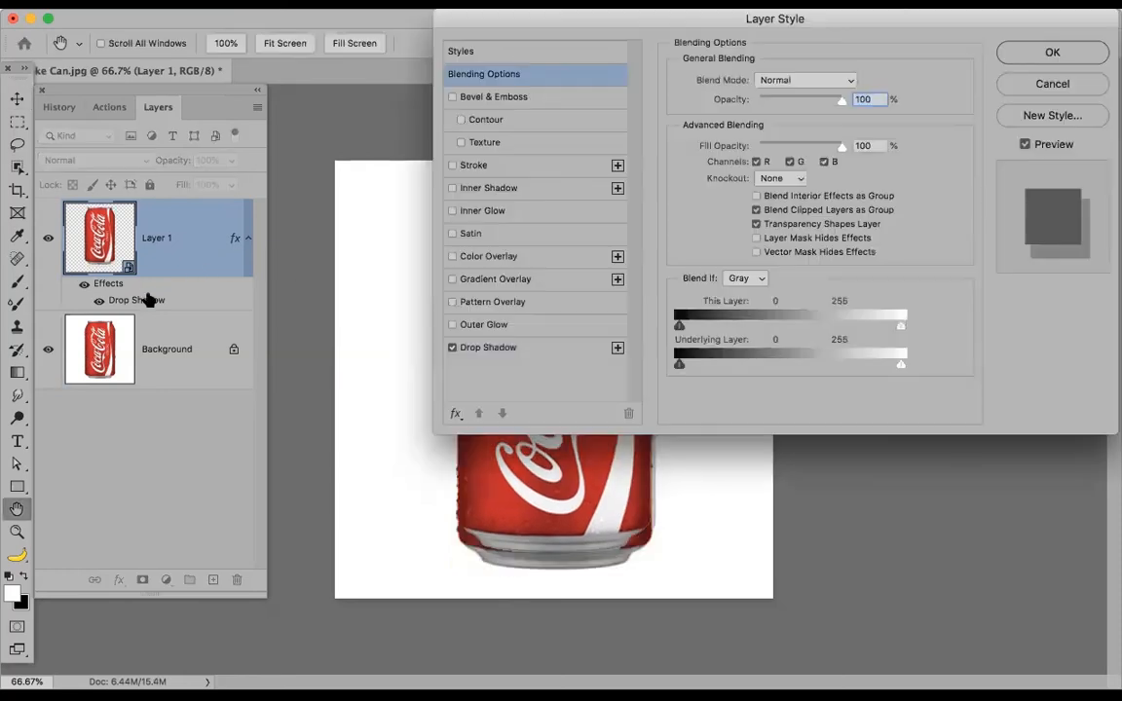
{"action": "left_click", "coordinate": [524, 355]}
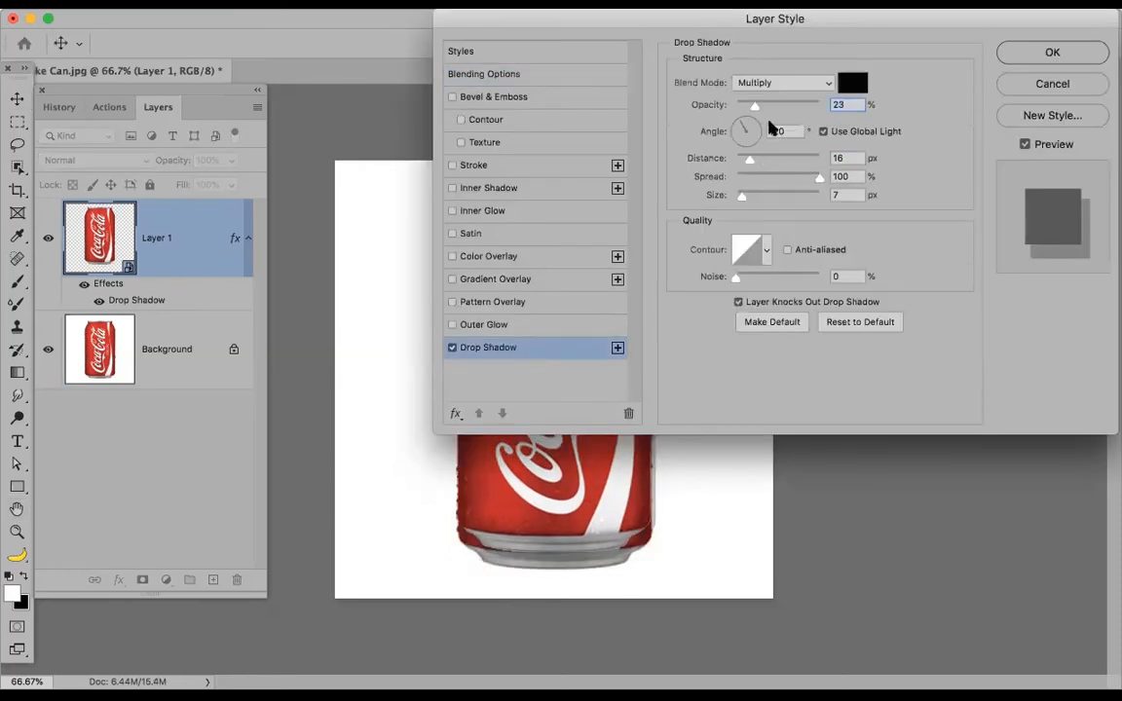
{"action": "mouse_move", "coordinate": [571, 501]}
{"action": "left_mouse_down"}
{"action": "mouse_move", "coordinate": [566, 513]}
{"action": "mouse_move", "coordinate": [582, 483]}
{"action": "left_mouse_up"}
{"action": "left_click_drag", "start_coordinate": [739, 197], "coordinate": [735, 198]}
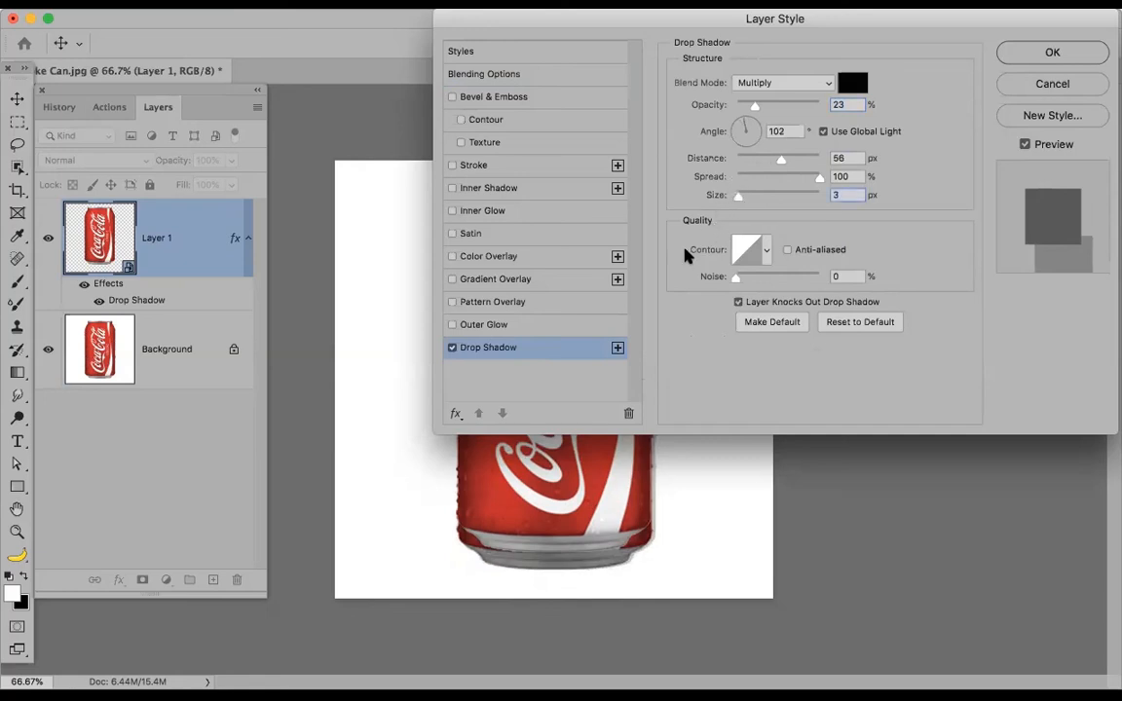
Try different drop shadow positions with global light on, including 156° at 181 px and 116° at 88 px distance
{"action": "mouse_move", "coordinate": [578, 478]}
{"action": "left_mouse_down"}
{"action": "mouse_move", "coordinate": [573, 487]}
{"action": "mouse_move", "coordinate": [572, 468]}
{"action": "left_mouse_up"}
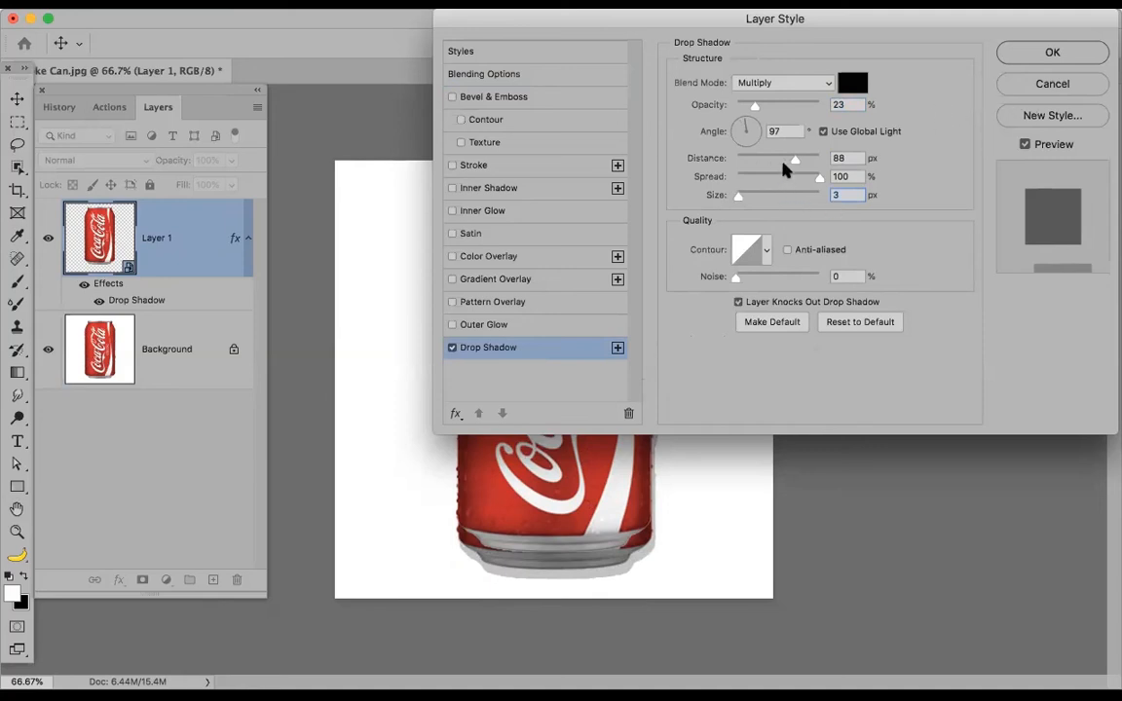
{"action": "left_click_drag", "start_coordinate": [790, 157], "coordinate": [779, 156]}
{"action": "left_click_drag", "start_coordinate": [547, 518], "coordinate": [612, 519]}
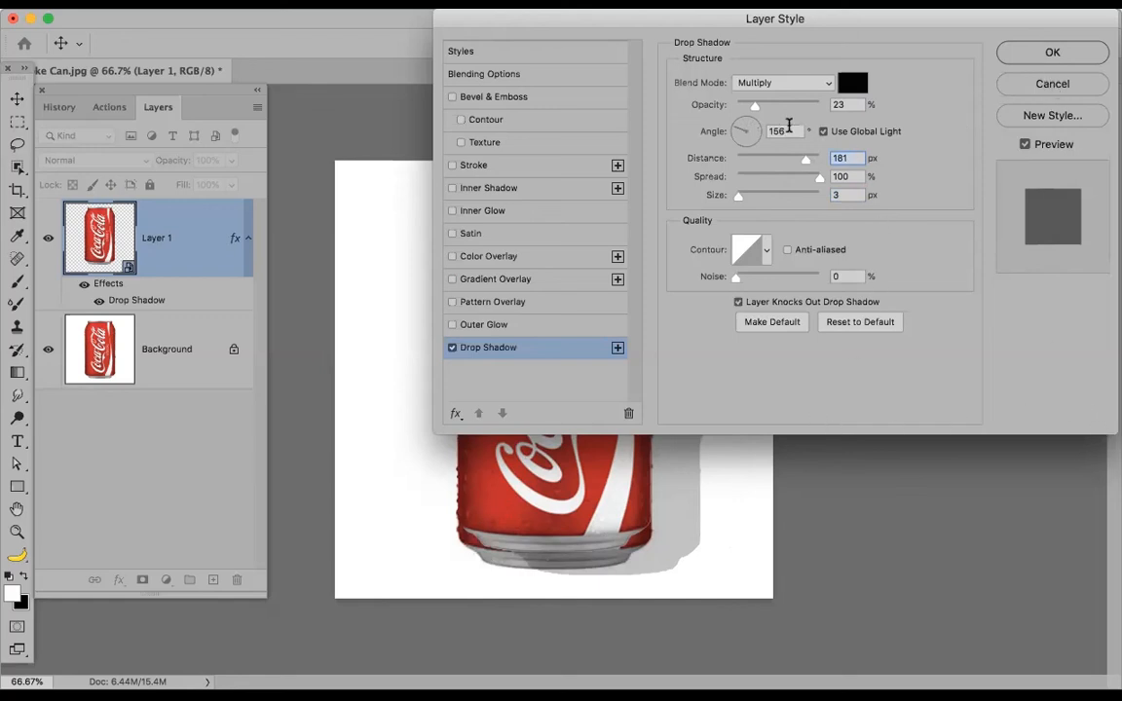
{"action": "mouse_move", "coordinate": [742, 129]}
{"action": "left_mouse_down"}
{"action": "mouse_move", "coordinate": [734, 132]}
{"action": "mouse_move", "coordinate": [752, 136]}
{"action": "left_mouse_up"}
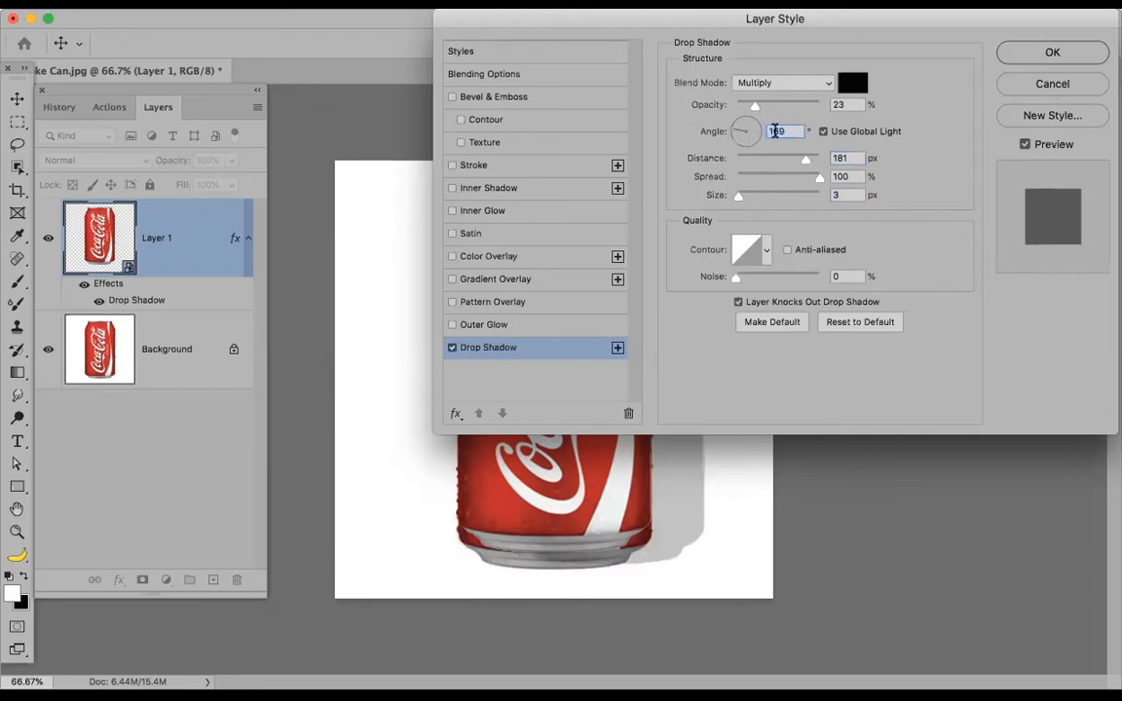
{"action": "left_click", "coordinate": [824, 132]}
{"action": "left_click_drag", "start_coordinate": [662, 501], "coordinate": [612, 508]}
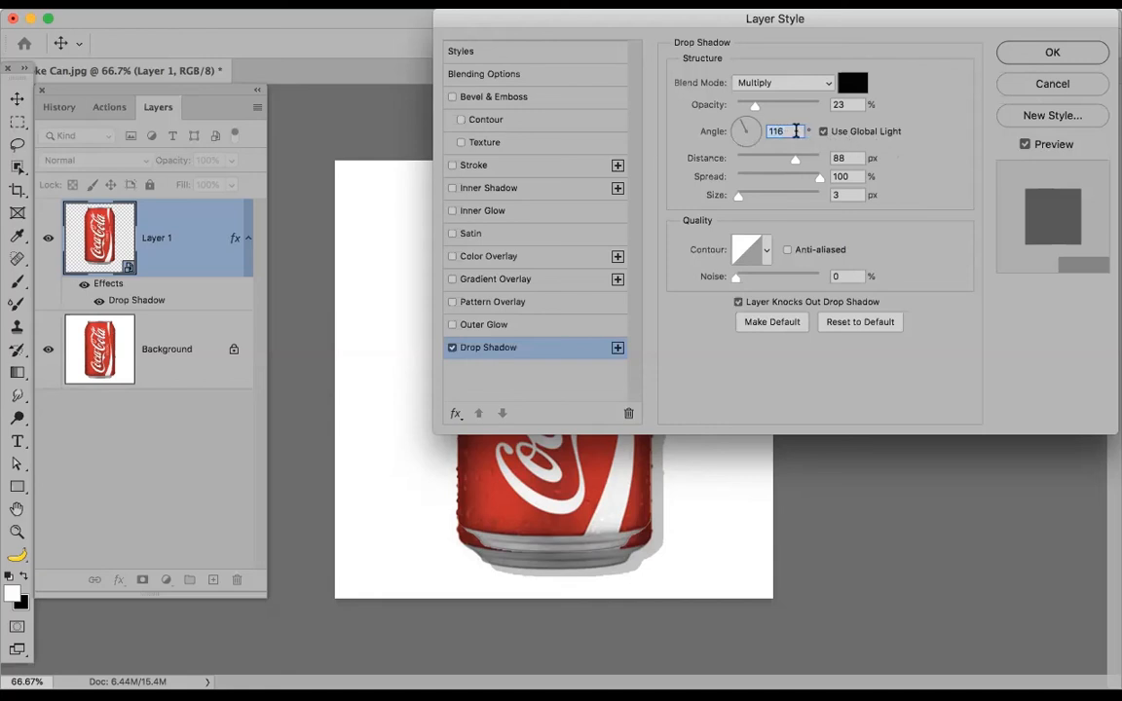
Try the drop shadow without global light at 35° angle and 184 px distance, and cancel the layer style changes
{"action": "left_click", "coordinate": [826, 129]}
{"action": "left_click", "coordinate": [826, 130]}
{"action": "left_click", "coordinate": [826, 130]}
{"action": "left_click_drag", "start_coordinate": [492, 440], "coordinate": [517, 499]}
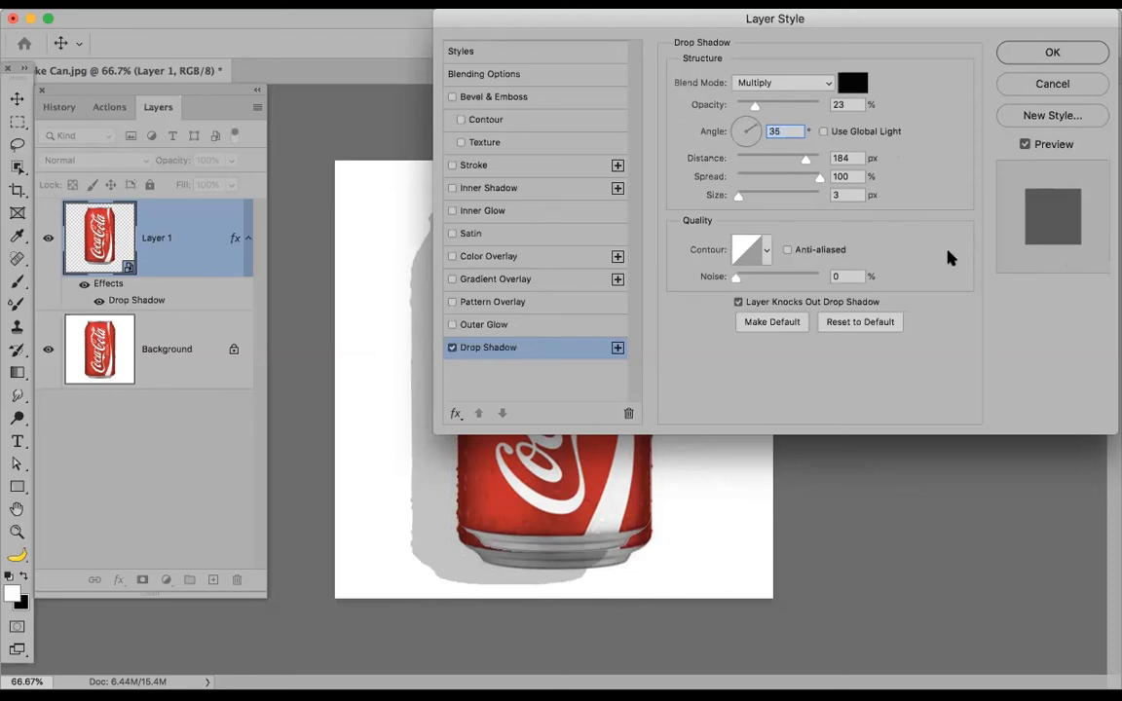
{"action": "left_click", "coordinate": [1048, 89]}
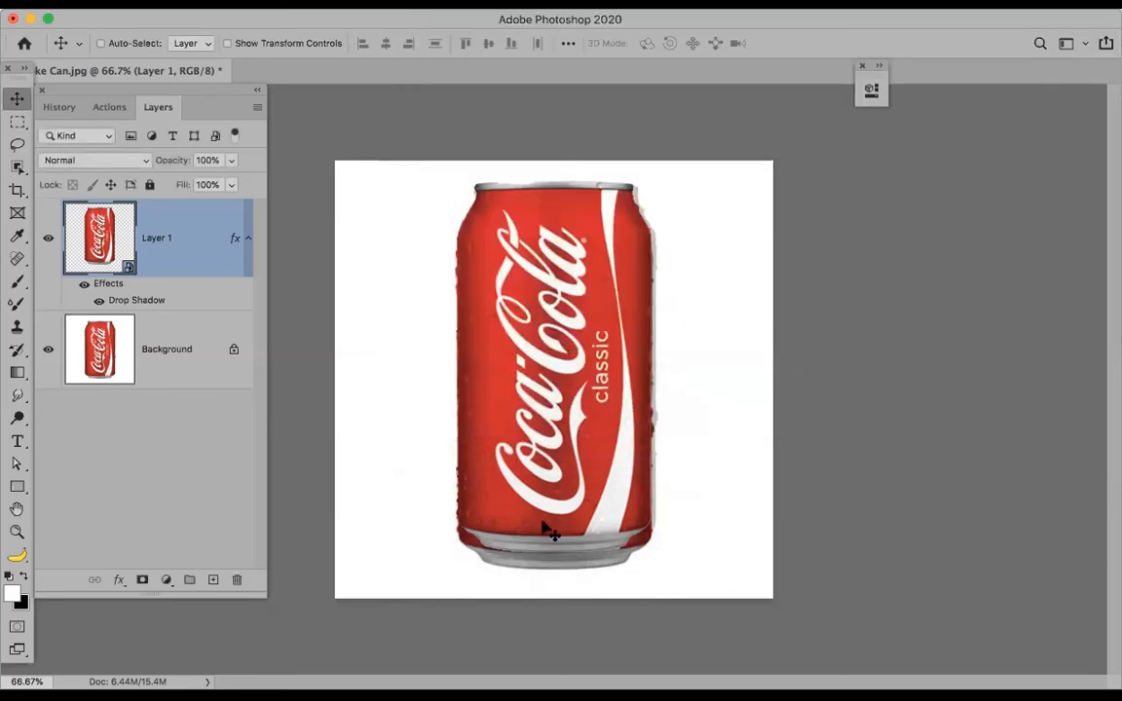
Revert the can image to its originally opened history state and return to the layer list
{"action": "key", "text": "super"}
{"action": "left_click", "coordinate": [56, 106]}
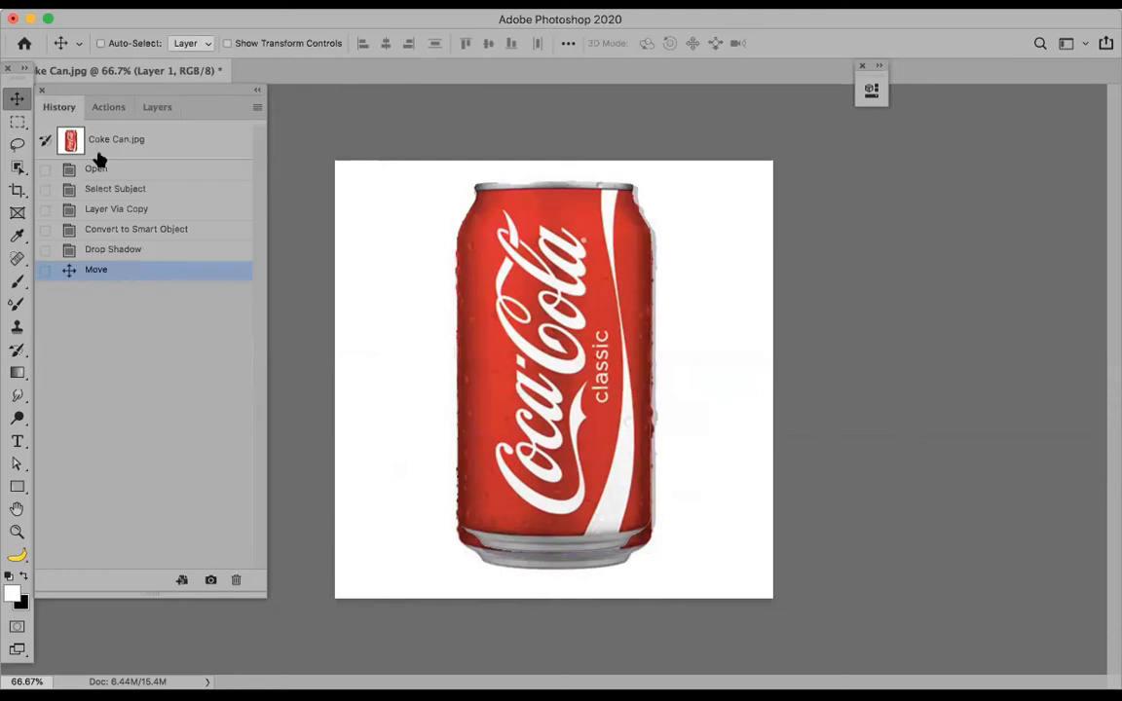
{"action": "left_click", "coordinate": [142, 171]}
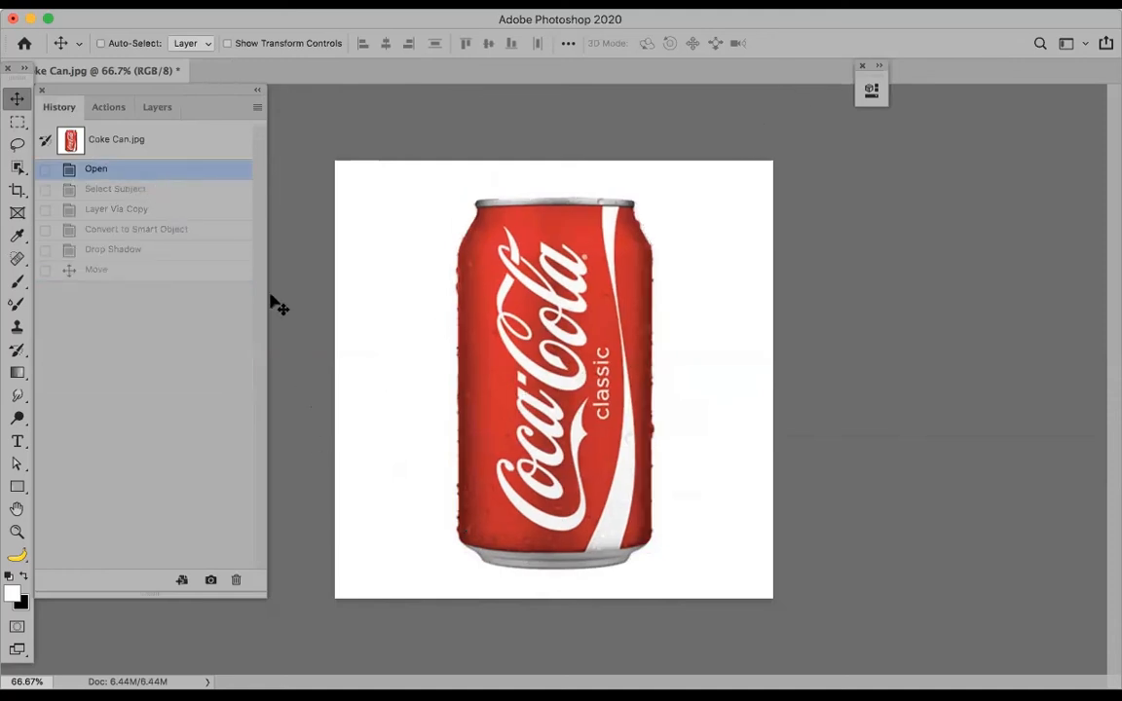
{"action": "left_click", "coordinate": [158, 107]}
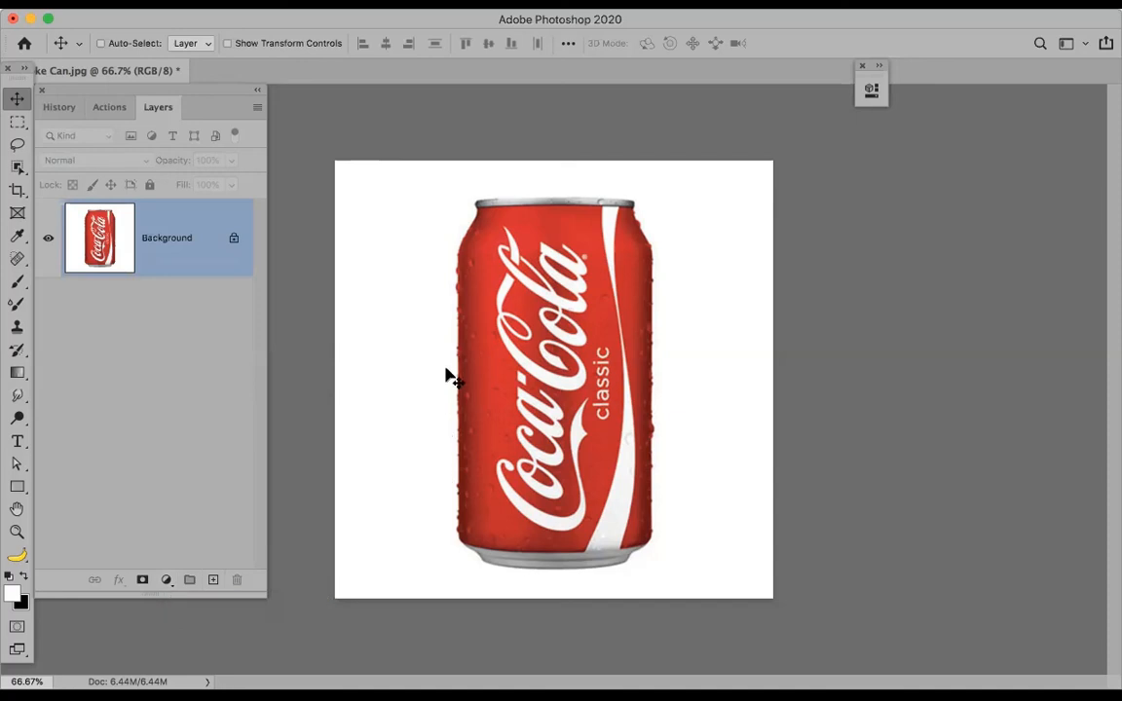
Copy a rectangular selection around the can's lower part to a new layer and check it with the background hidden
{"action": "key", "text": "m"}
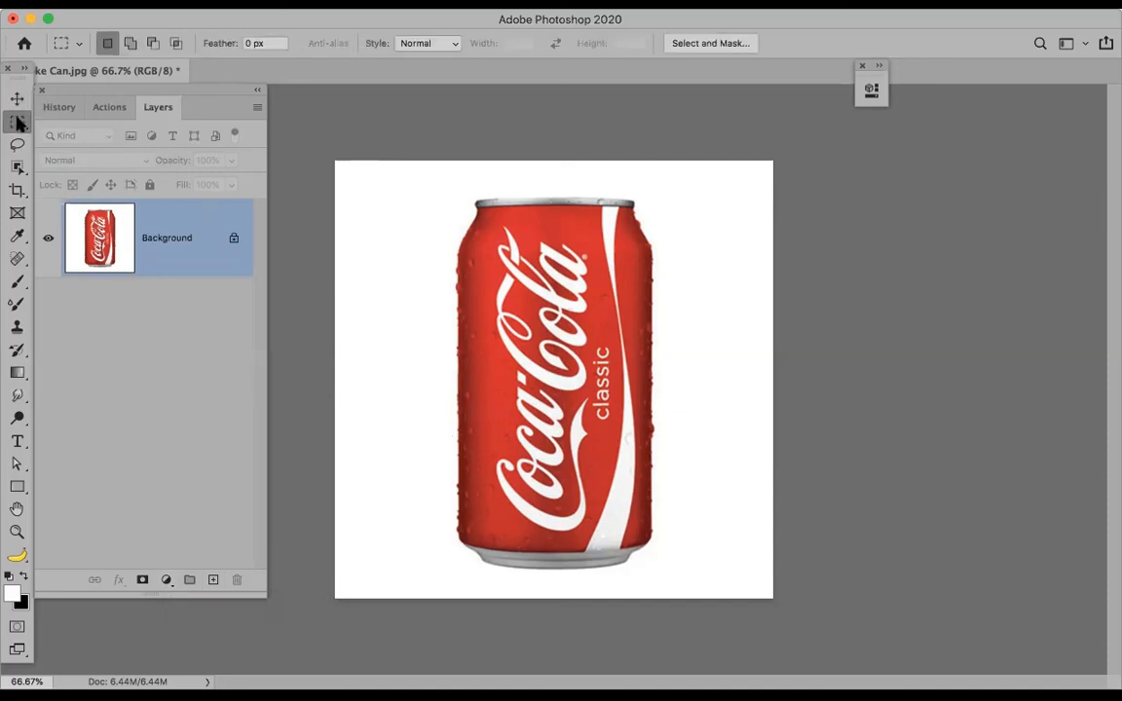
{"action": "left_click_drag", "start_coordinate": [422, 353], "coordinate": [690, 581]}
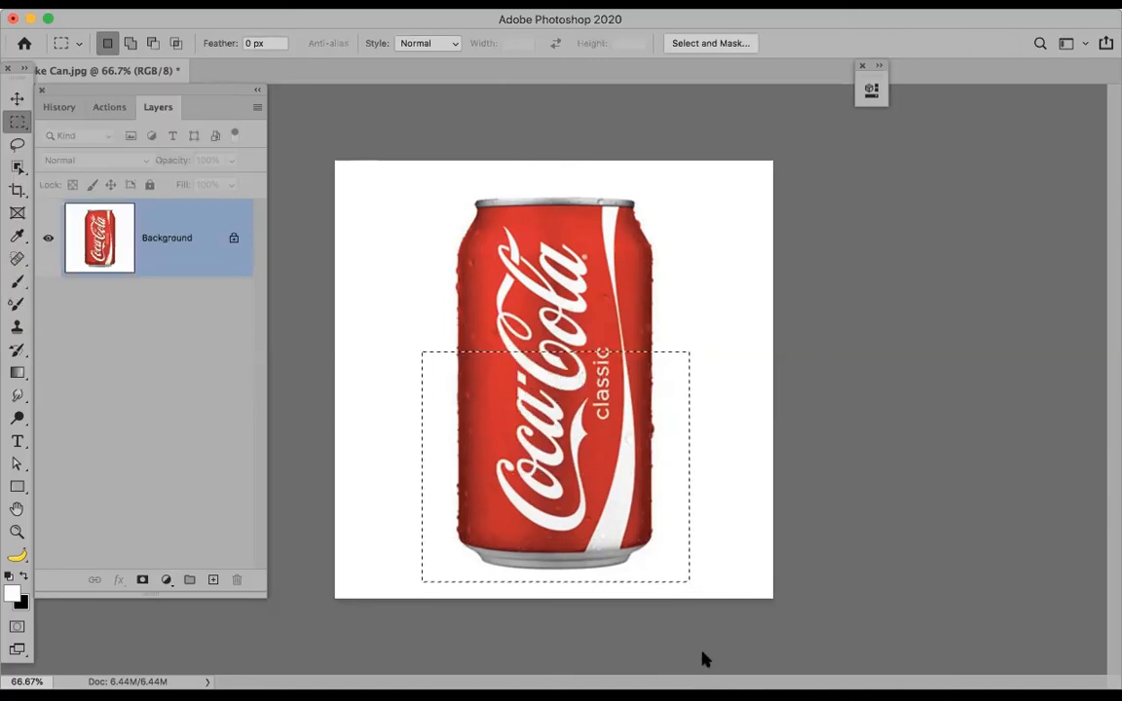
{"action": "key", "text": "ctrl+j"}
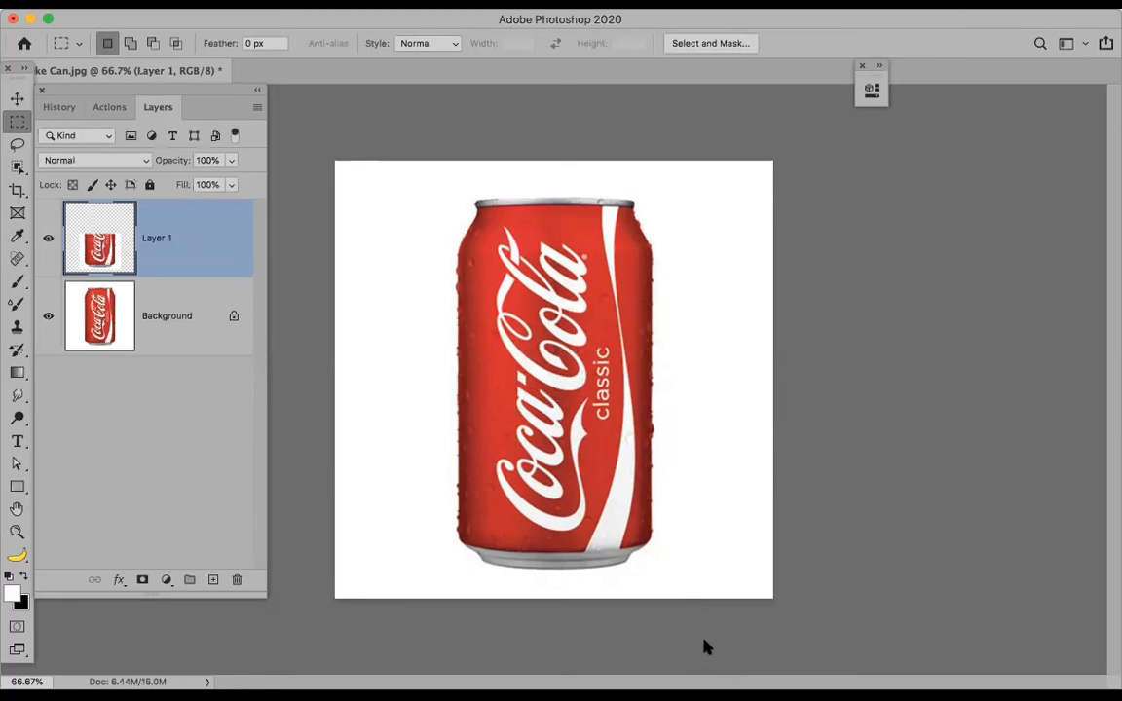
{"action": "left_click", "coordinate": [47, 317]}
{"action": "left_click", "coordinate": [47, 318]}
Add a Hue/Saturation adjustment layer above the copied layer with the hue at +104
{"action": "left_click", "coordinate": [167, 579]}
{"action": "left_click", "coordinate": [166, 581]}
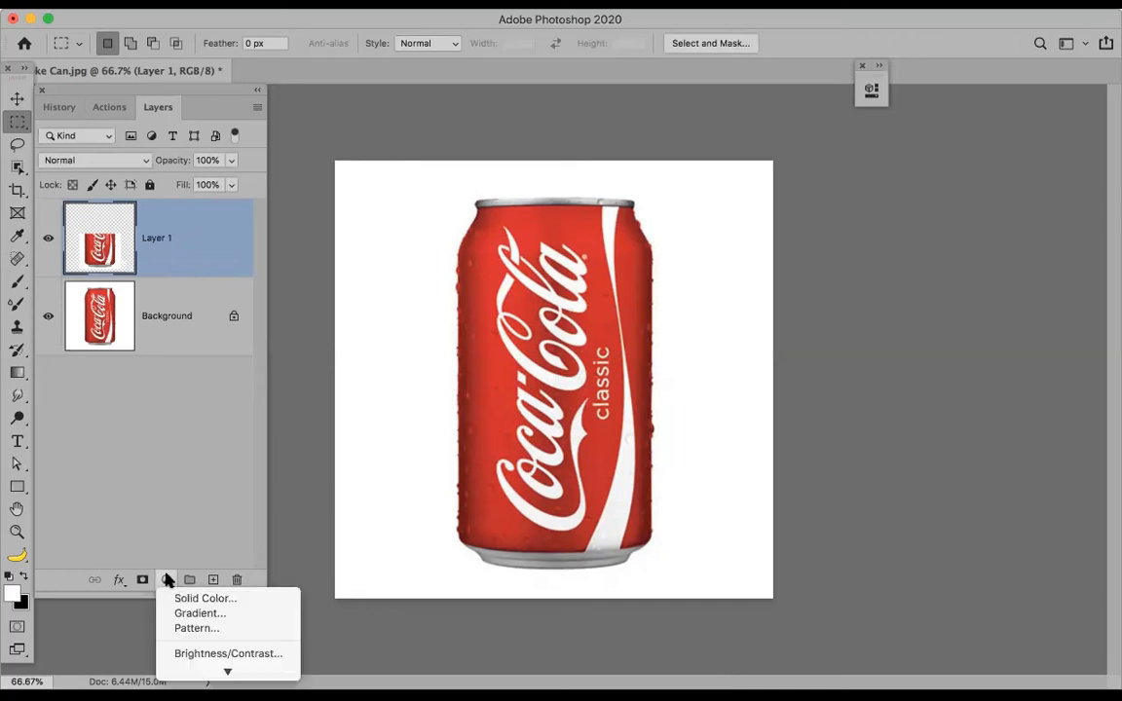
{"action": "mouse_move", "coordinate": [222, 672]}
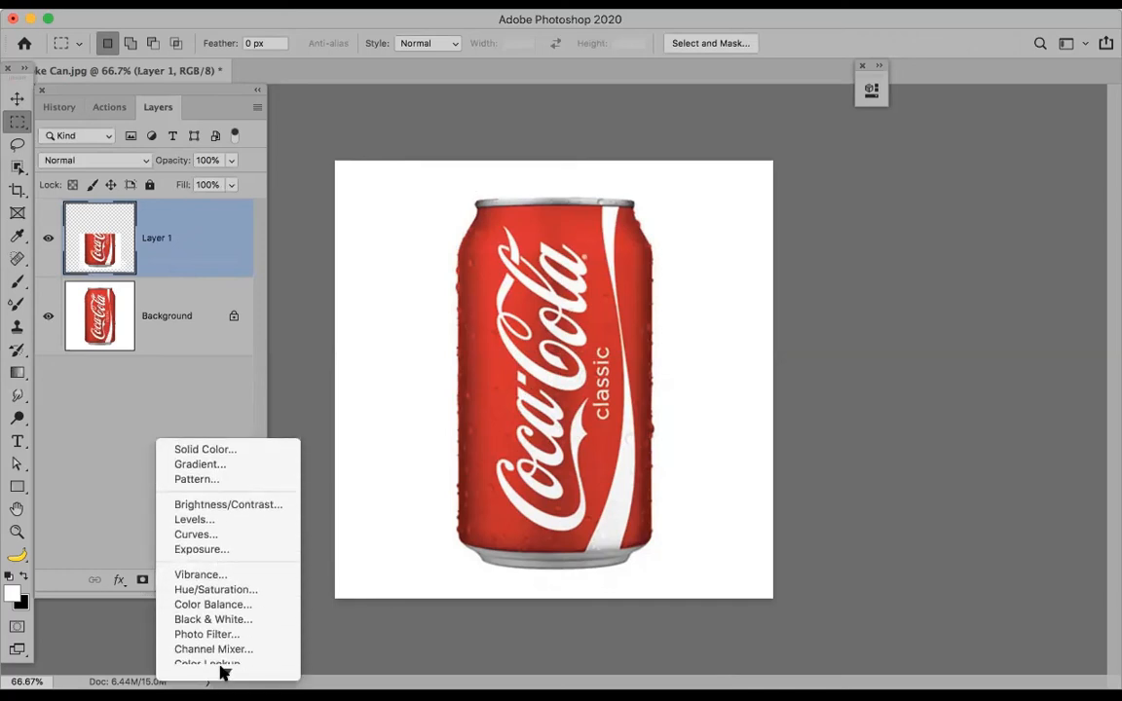
{"action": "left_click", "coordinate": [248, 562]}
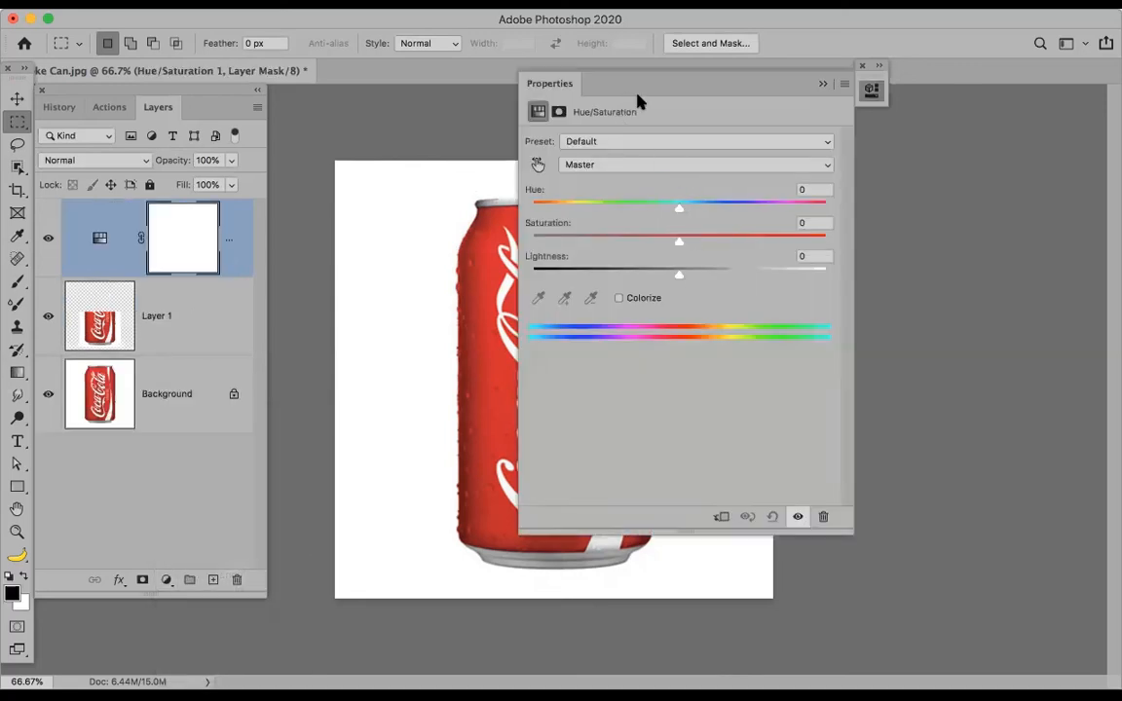
{"action": "left_click_drag", "start_coordinate": [684, 97], "coordinate": [941, 136]}
{"action": "left_click_drag", "start_coordinate": [934, 247], "coordinate": [1038, 253]}
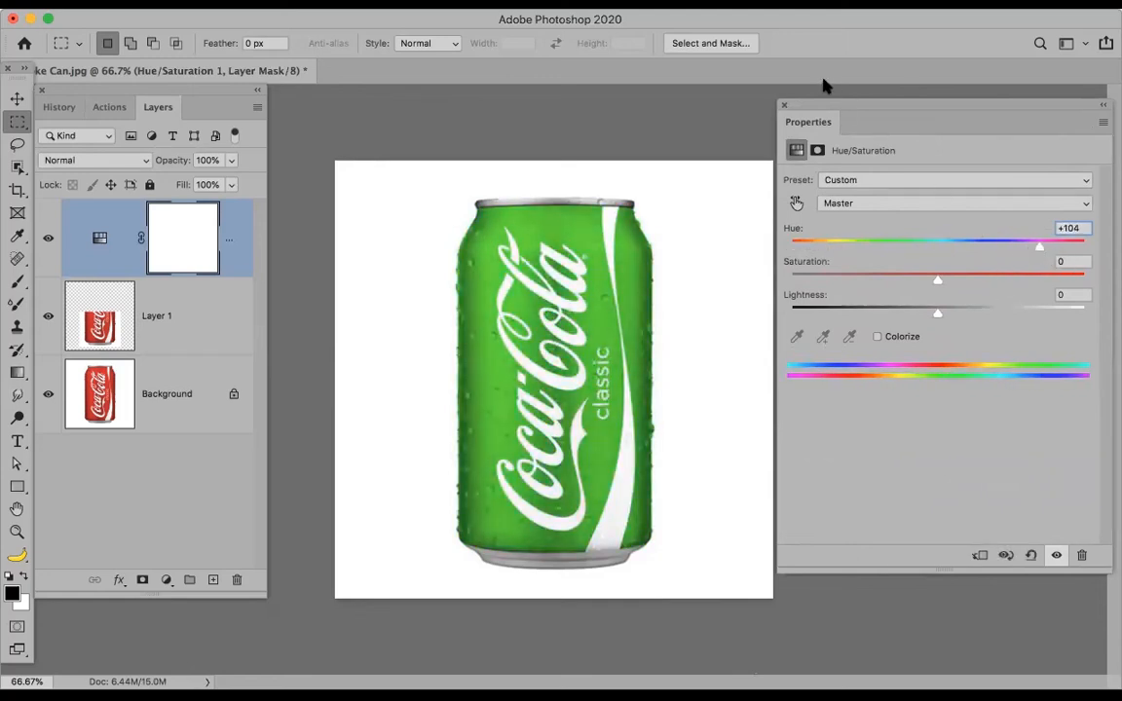
{"action": "left_click", "coordinate": [1103, 104]}
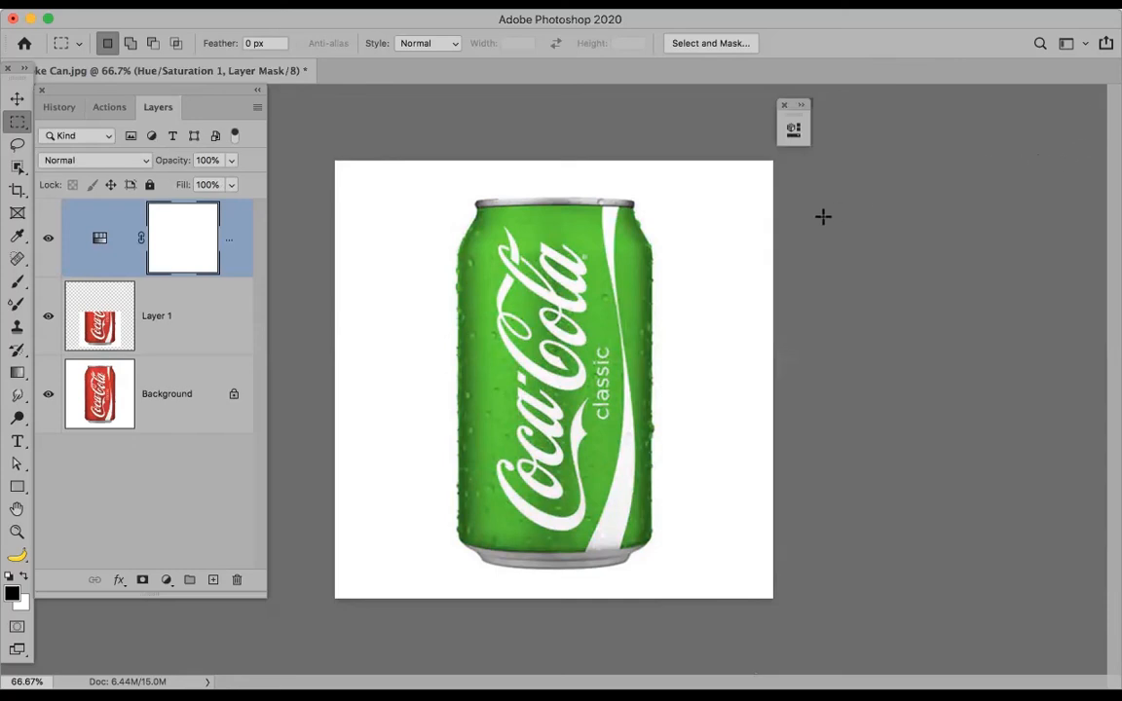
Try clipping the Hue/Saturation adjustment to Layer 1, toggle Layer 1's visibility, and release the clipping mask
{"action": "left_click", "coordinate": [177, 277], "text": "alt"}
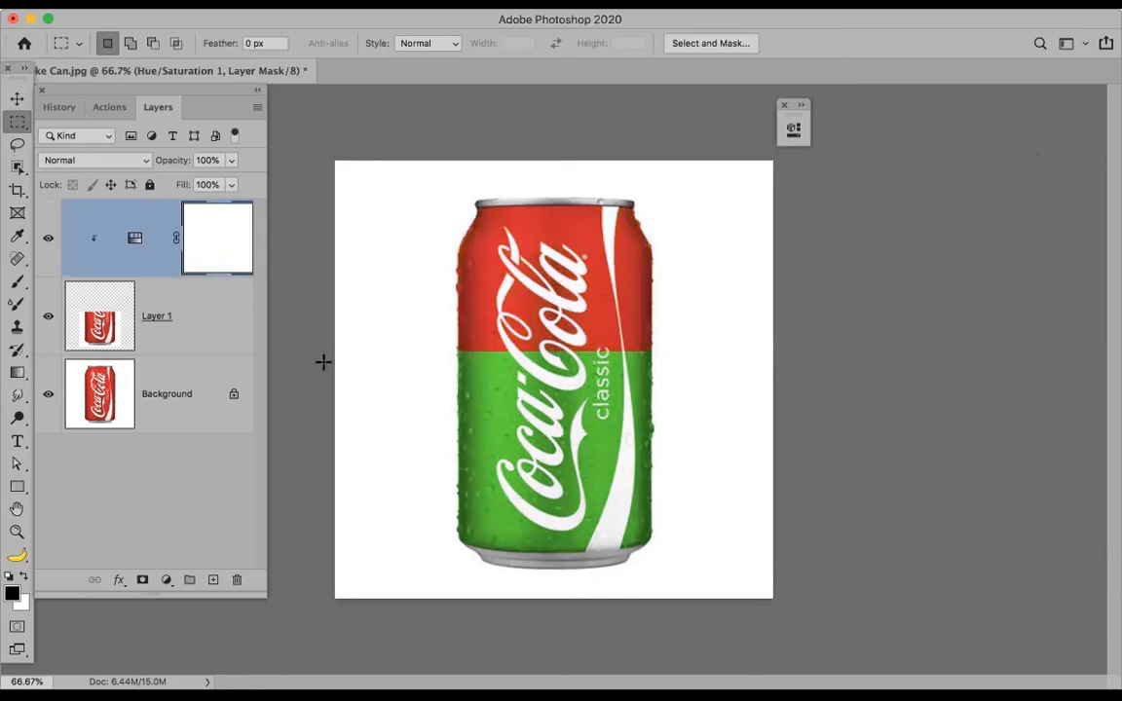
{"action": "left_click", "coordinate": [45, 317]}
{"action": "left_click", "coordinate": [47, 319]}
{"action": "key", "text": "alt+super+g"}
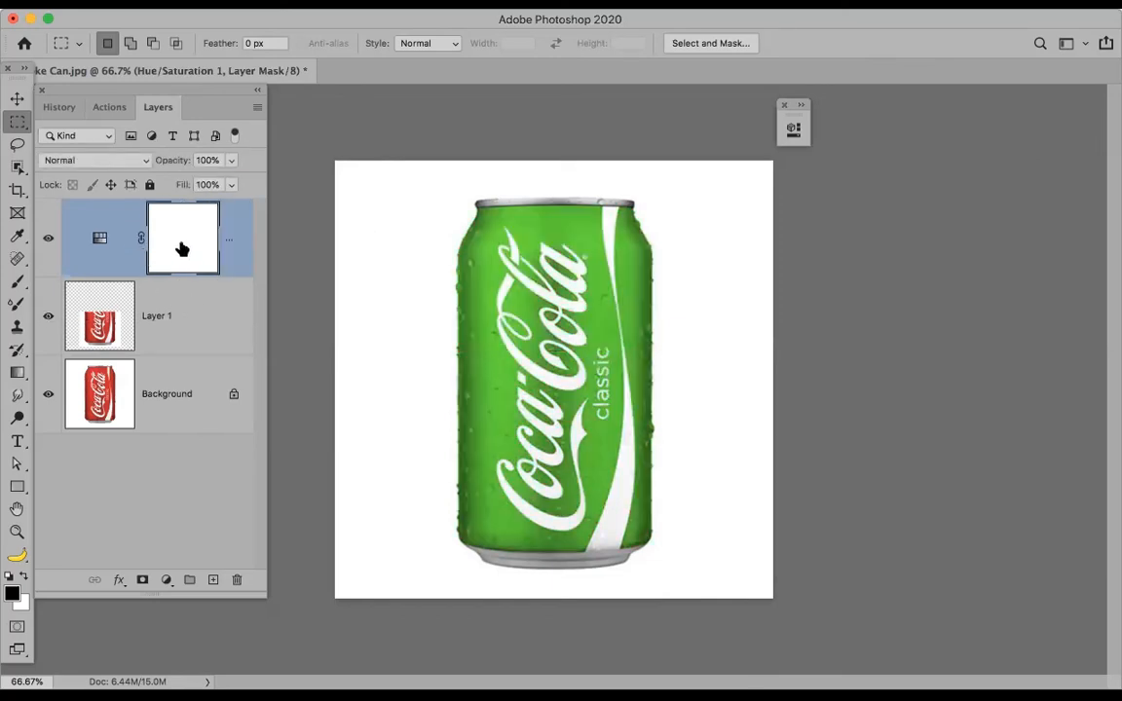
Create a clipping mask from the Hue/Saturation adjustment onto Layer 1 and set its hue to -111
{"action": "left_click", "coordinate": [257, 108]}
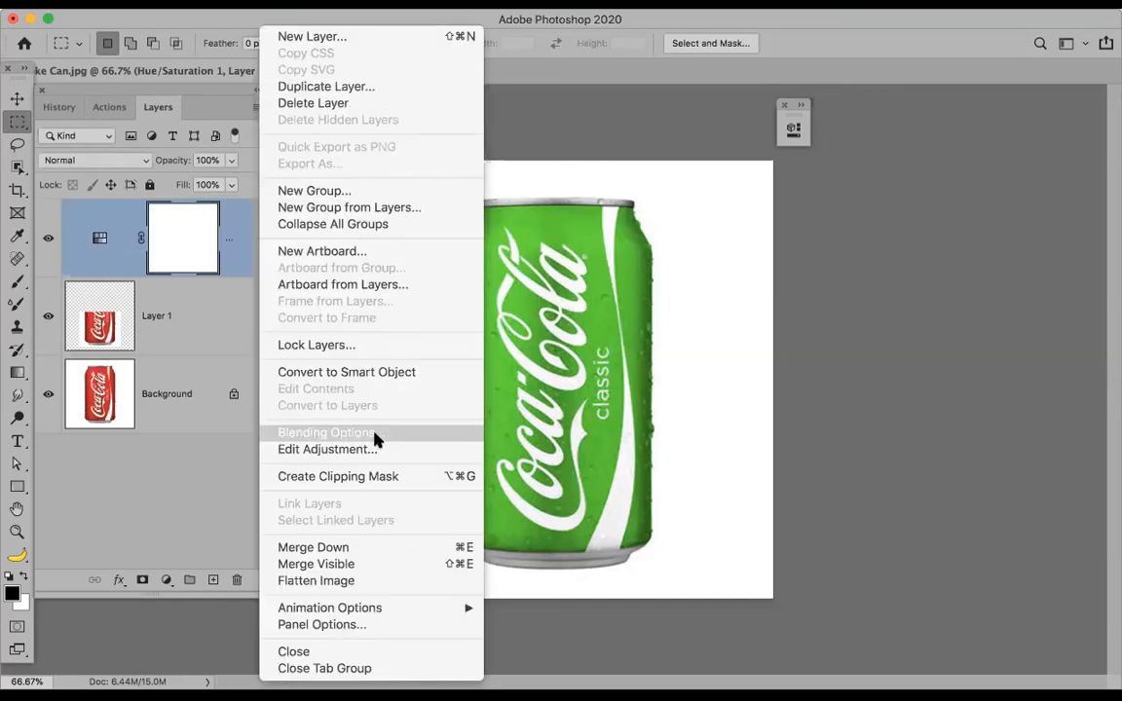
{"action": "left_click", "coordinate": [351, 479]}
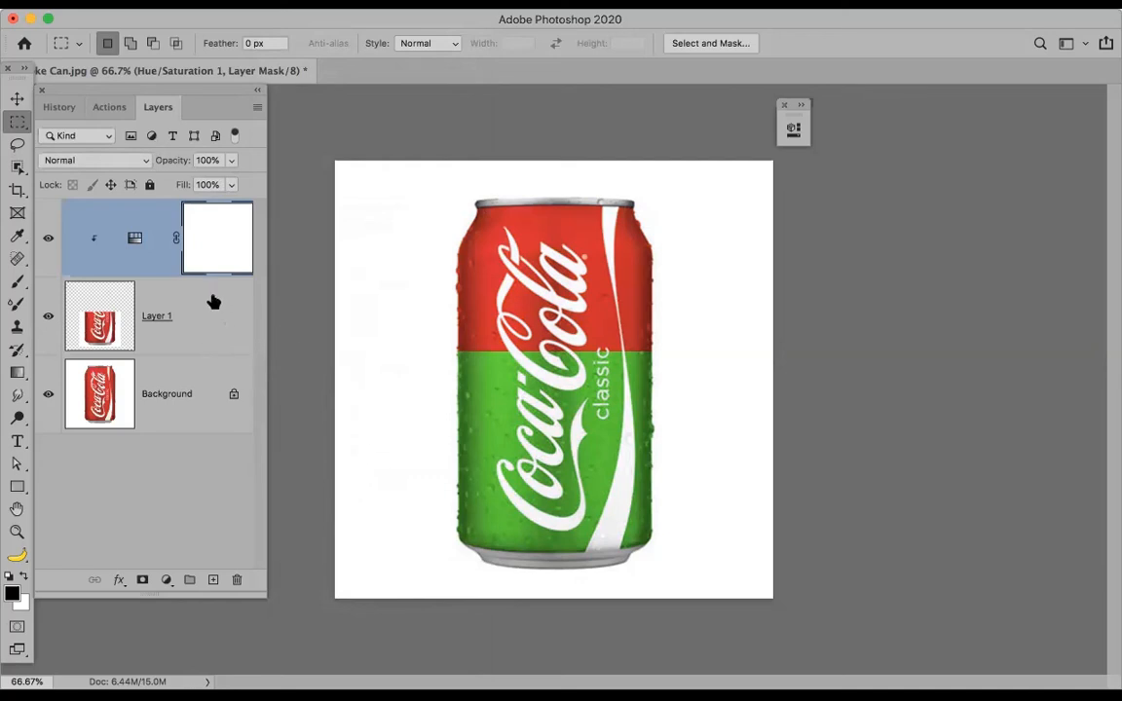
{"action": "left_click", "coordinate": [136, 240]}
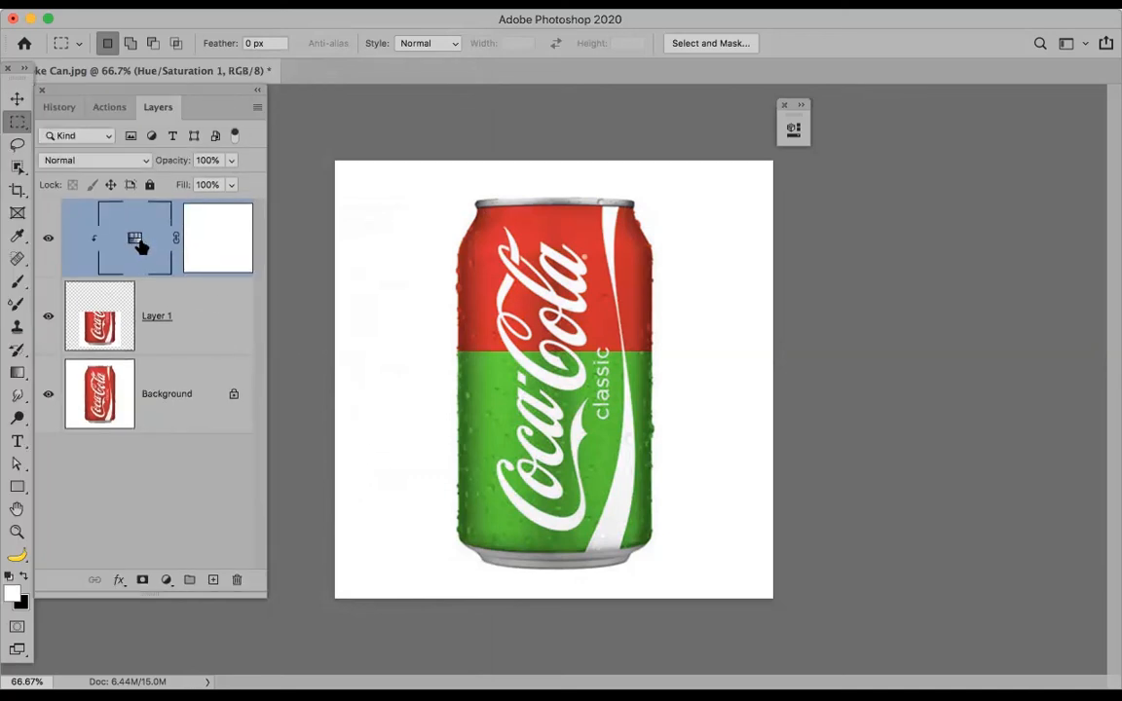
{"action": "double_click", "coordinate": [137, 239]}
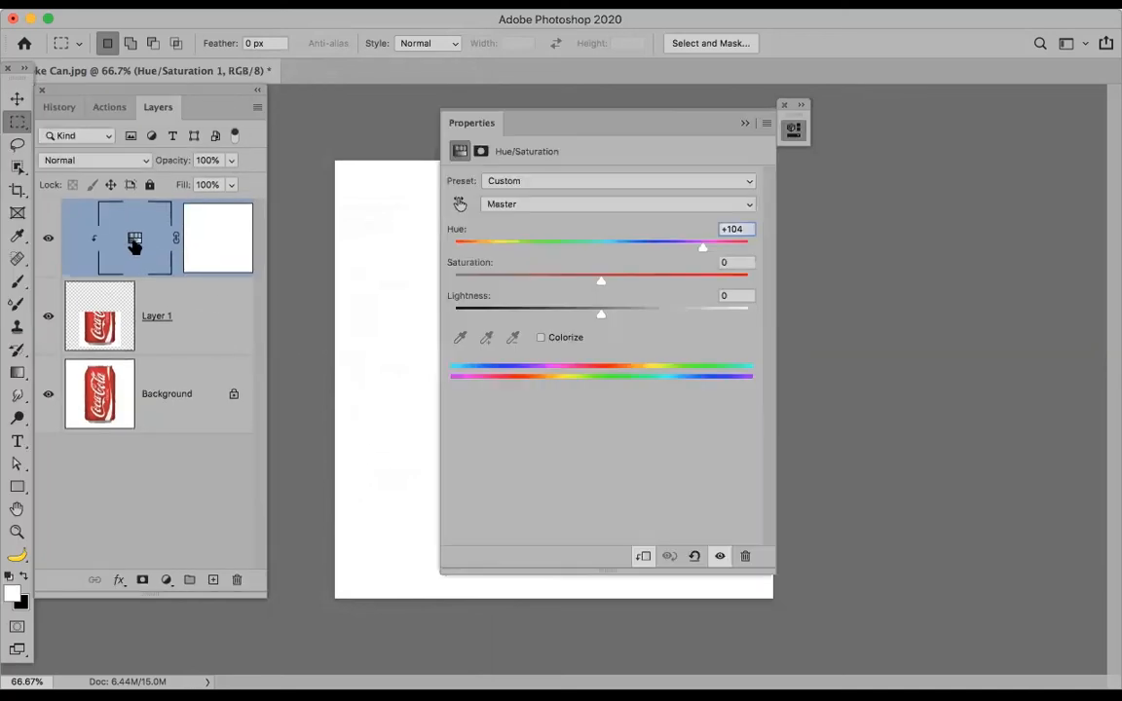
{"action": "left_click_drag", "start_coordinate": [604, 117], "coordinate": [954, 108]}
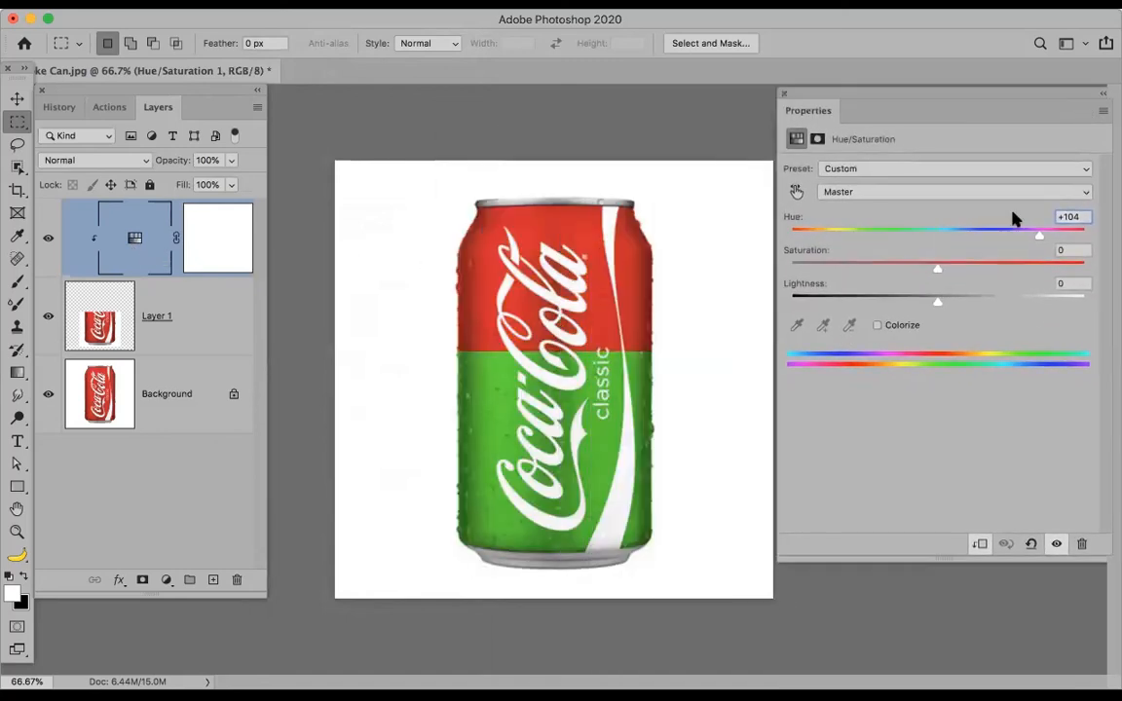
{"action": "left_click_drag", "start_coordinate": [1035, 238], "coordinate": [832, 231]}
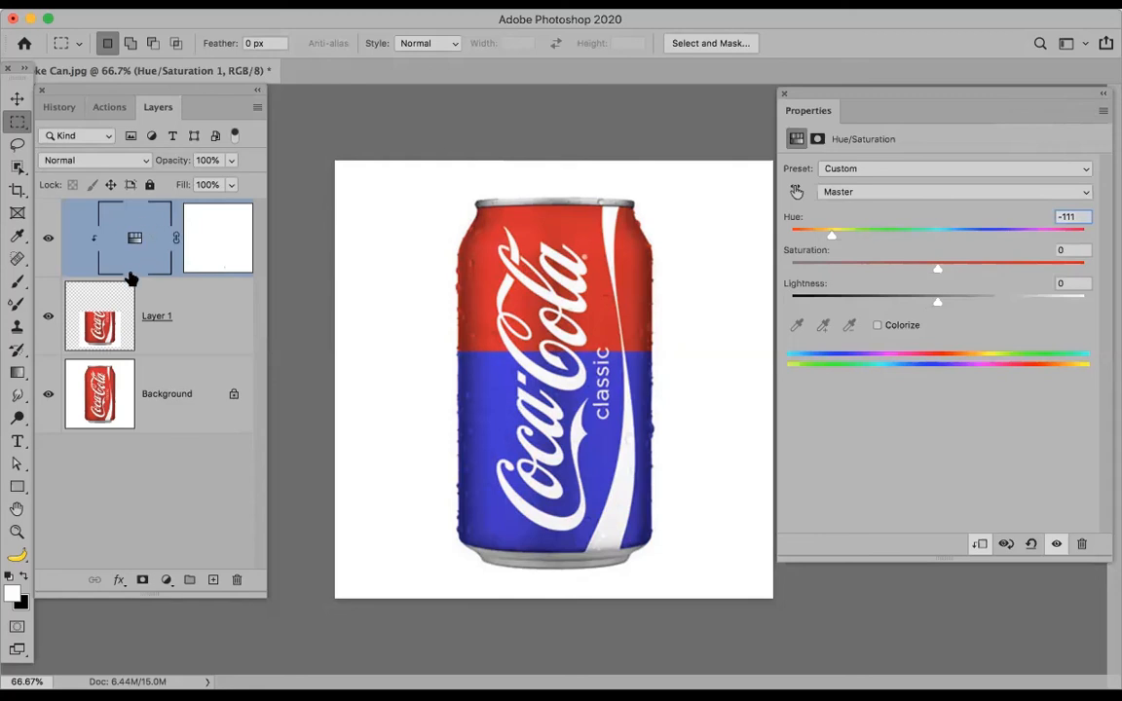
Release the adjustment's clipping mask, clip it to Layer 1 again, and look at the available image adjustments
{"action": "left_click", "coordinate": [180, 273], "text": "alt"}
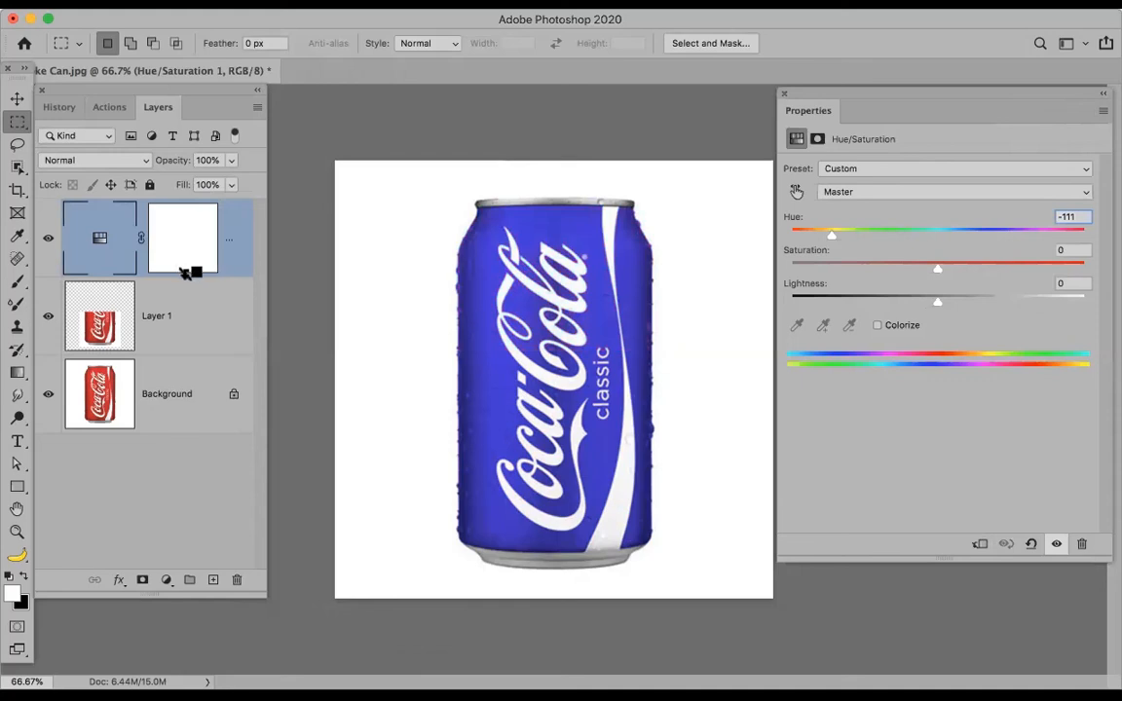
{"action": "left_click", "coordinate": [185, 273], "text": "alt"}
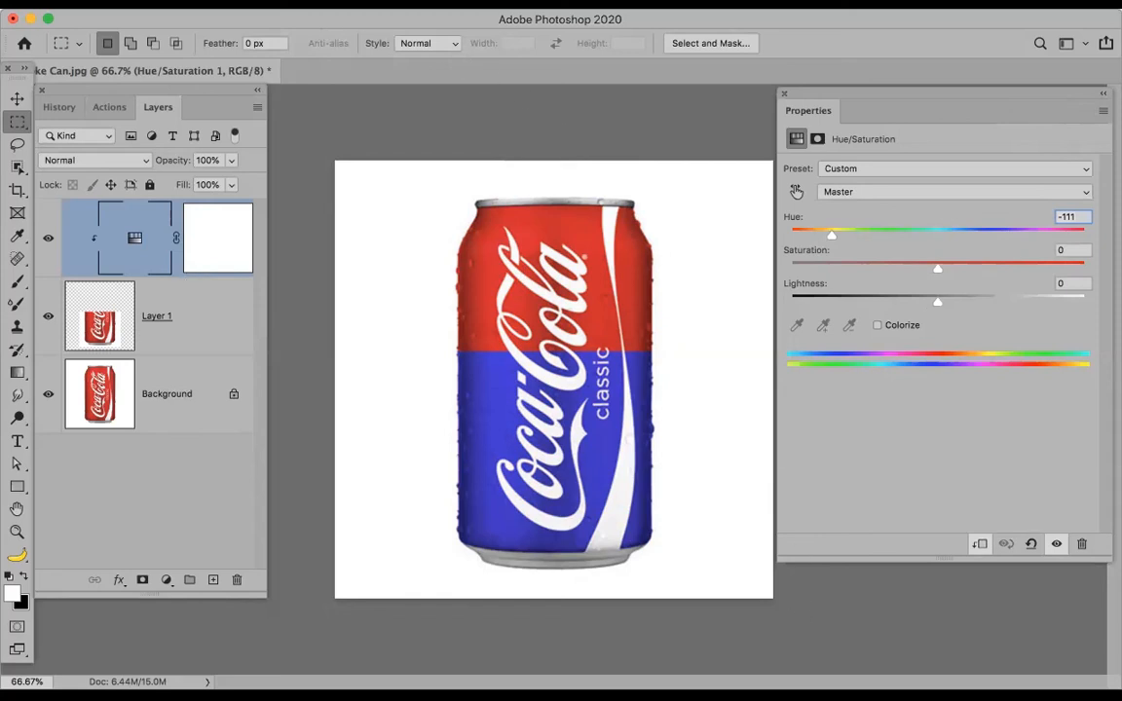
{"action": "left_click", "coordinate": [217, 4]}
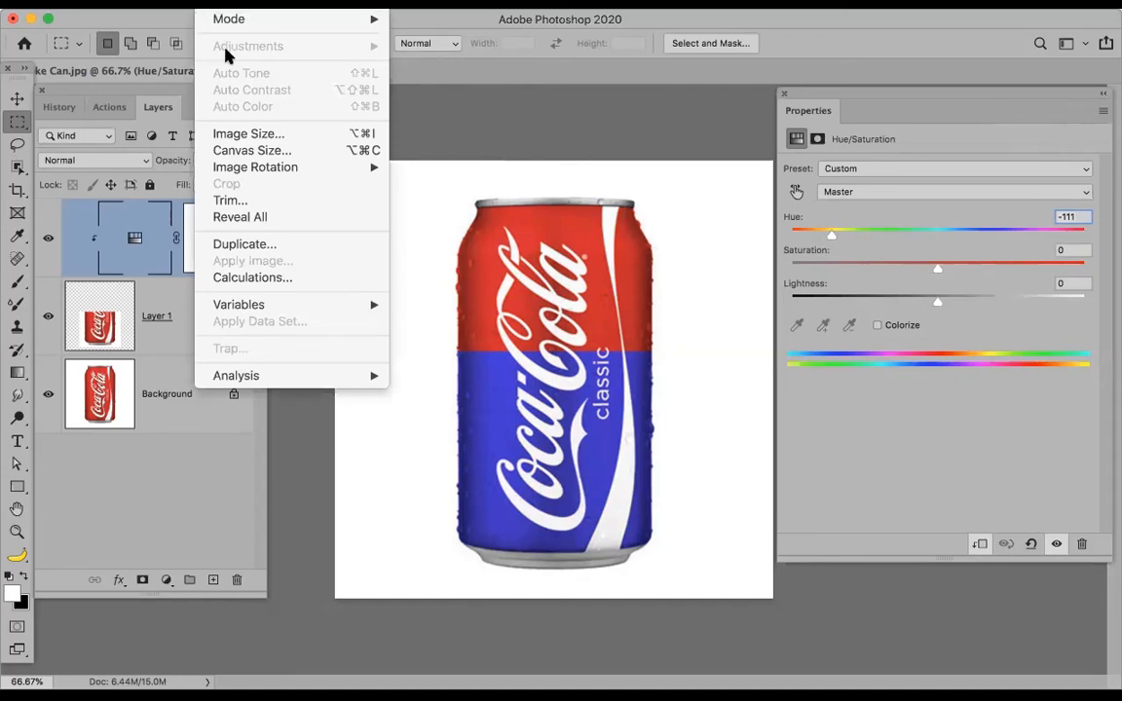
{"action": "left_click", "coordinate": [794, 46]}
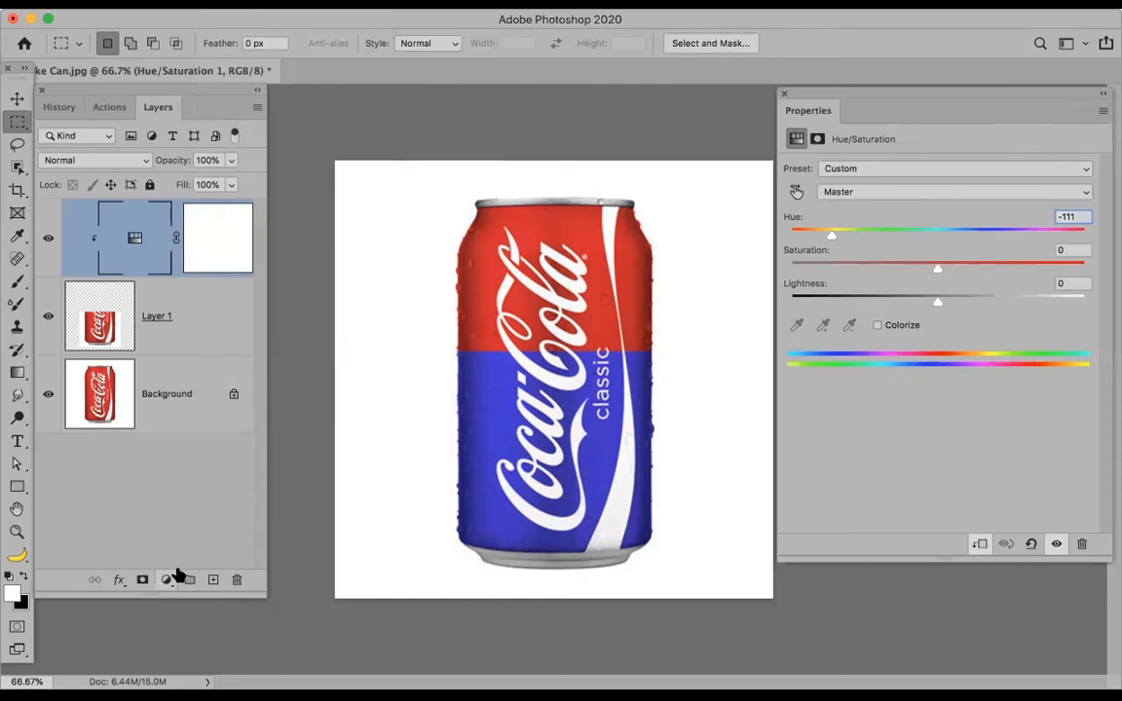
Paint black on the Hue/Saturation mask over the can's middle and lower lettering with a soft 90 px brush at 52% flow
{"action": "left_click", "coordinate": [218, 239]}
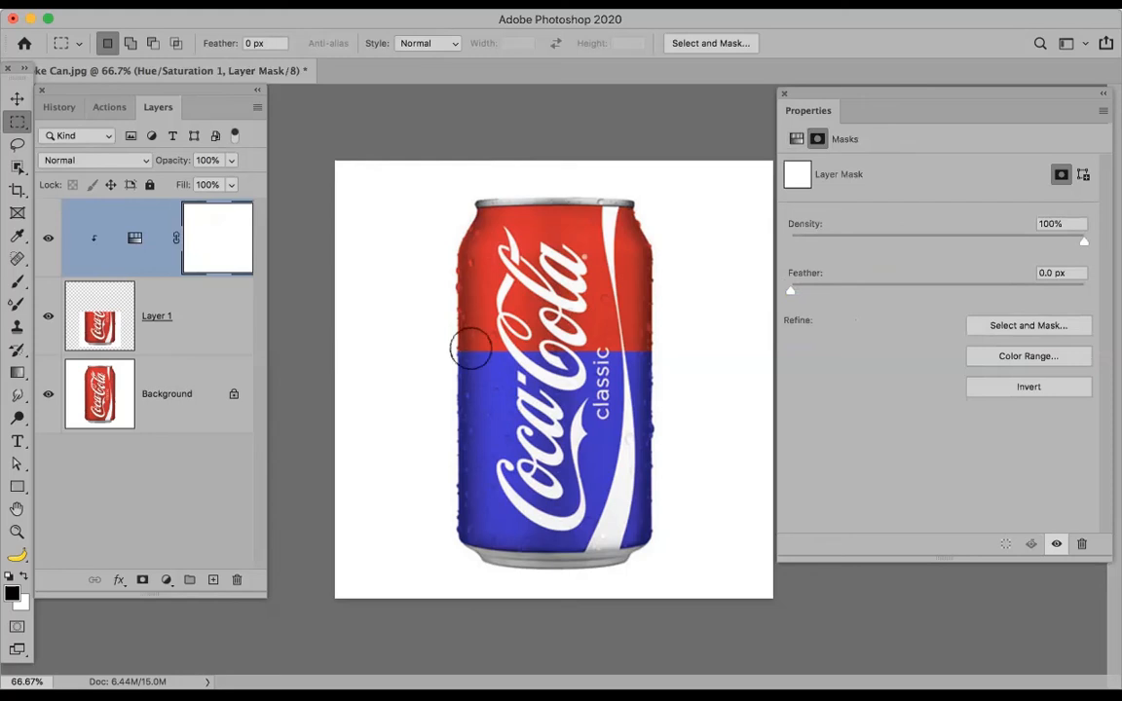
{"action": "key", "text": "b"}
{"action": "mouse_move", "coordinate": [471, 346]}
{"action": "left_mouse_down"}
{"action": "mouse_move", "coordinate": [569, 363]}
{"action": "mouse_move", "coordinate": [552, 394]}
{"action": "mouse_move", "coordinate": [555, 482]}
{"action": "mouse_move", "coordinate": [563, 388]}
{"action": "mouse_move", "coordinate": [540, 441]}
{"action": "mouse_move", "coordinate": [532, 352]}
{"action": "mouse_move", "coordinate": [535, 433]}
{"action": "mouse_move", "coordinate": [565, 347]}
{"action": "mouse_move", "coordinate": [578, 396]}
{"action": "left_mouse_up"}
{"action": "mouse_move", "coordinate": [614, 354]}
{"action": "left_mouse_down"}
{"action": "mouse_move", "coordinate": [607, 364]}
{"action": "mouse_move", "coordinate": [544, 341]}
{"action": "left_mouse_up"}
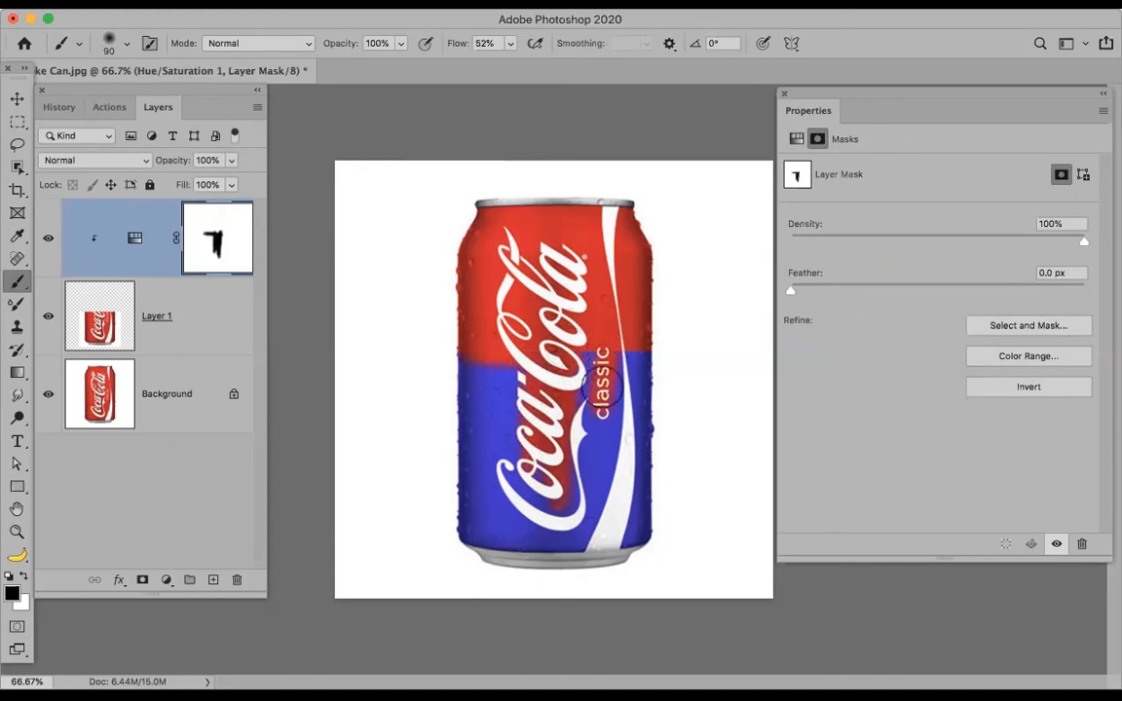
{"action": "mouse_move", "coordinate": [517, 468]}
{"action": "left_mouse_down"}
{"action": "mouse_move", "coordinate": [528, 507]}
{"action": "mouse_move", "coordinate": [552, 505]}
{"action": "mouse_move", "coordinate": [534, 489]}
{"action": "mouse_move", "coordinate": [561, 491]}
{"action": "mouse_move", "coordinate": [543, 505]}
{"action": "mouse_move", "coordinate": [555, 452]}
{"action": "left_mouse_up"}
{"action": "mouse_move", "coordinate": [571, 320]}
{"action": "left_mouse_down"}
{"action": "mouse_move", "coordinate": [580, 364]}
{"action": "mouse_move", "coordinate": [595, 351]}
{"action": "mouse_move", "coordinate": [582, 396]}
{"action": "left_mouse_up"}
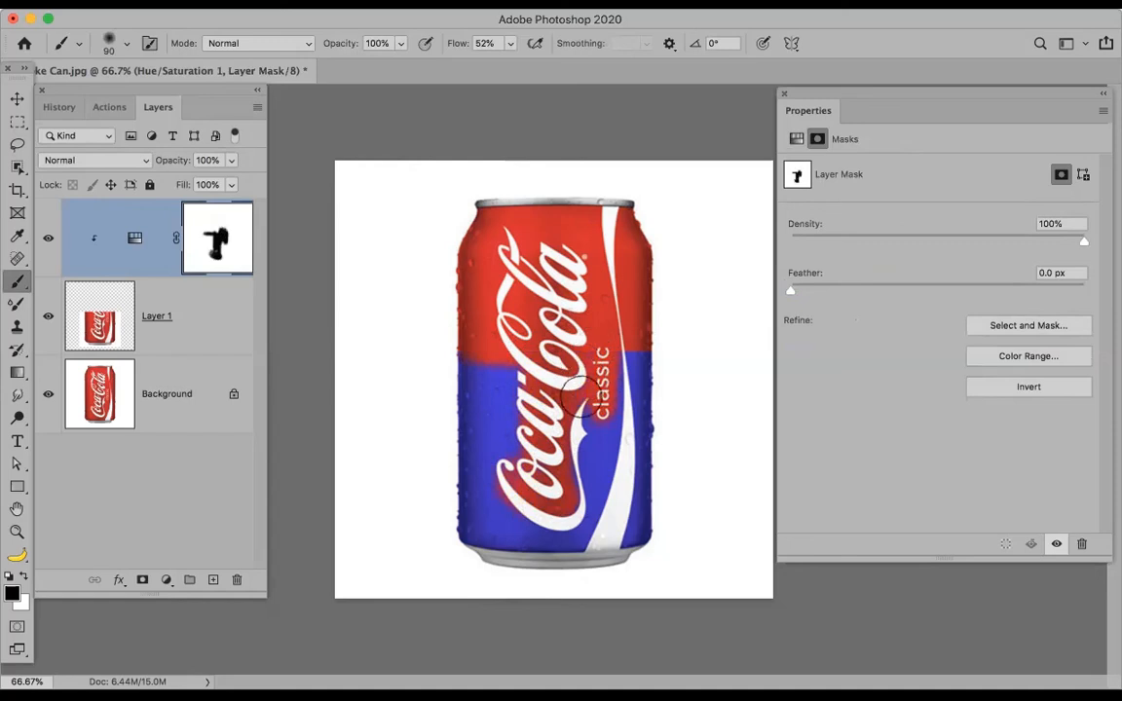